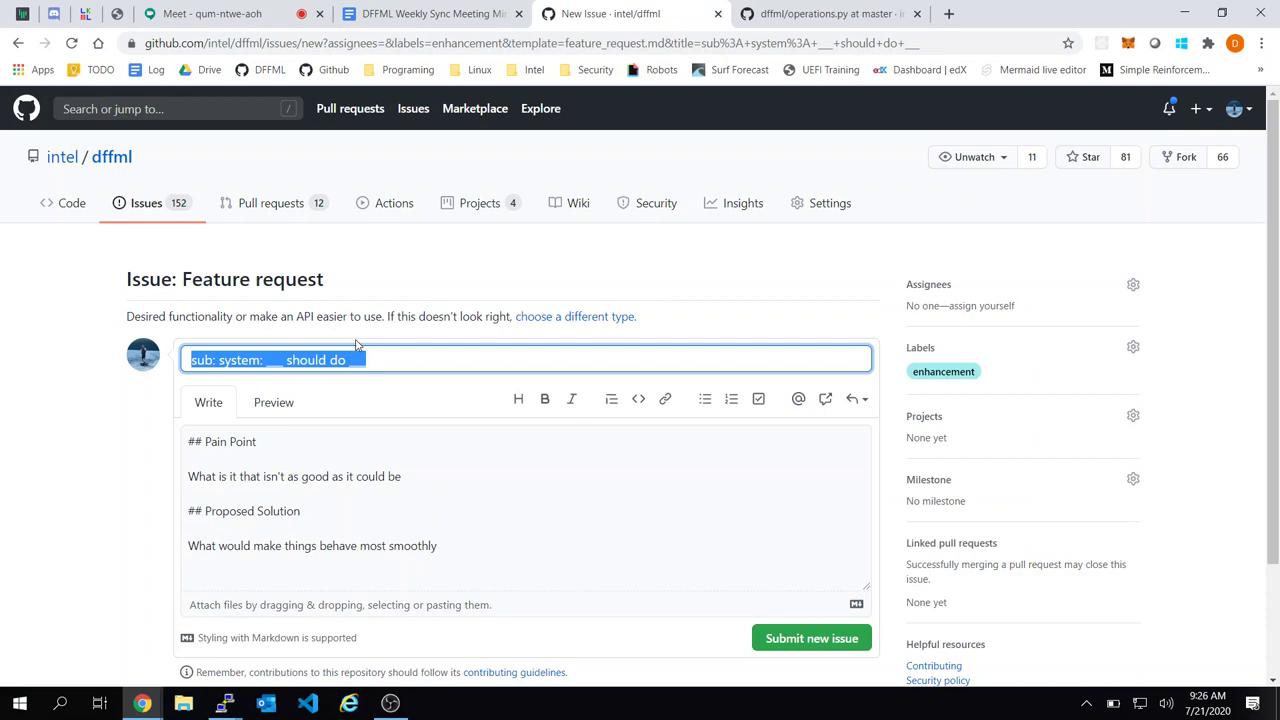
# Retitle the feature request to 'operations: prepossessing:' using the spelling suggestion
pyautogui.write('operations: proce')
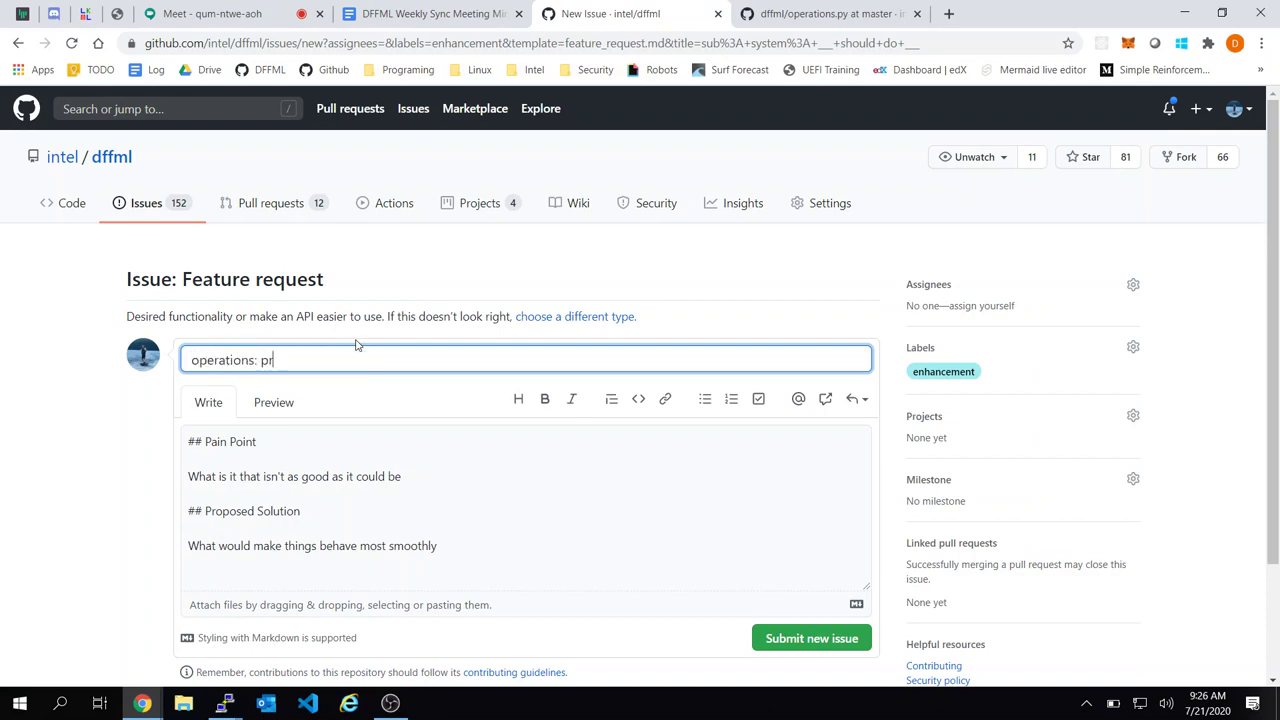
pyautogui.press('BackSpace')
pyautogui.press('BackSpace')
pyautogui.press('BackSpace')
pyautogui.write('eprocesssing:')
pyautogui.rightClick(303, 362)
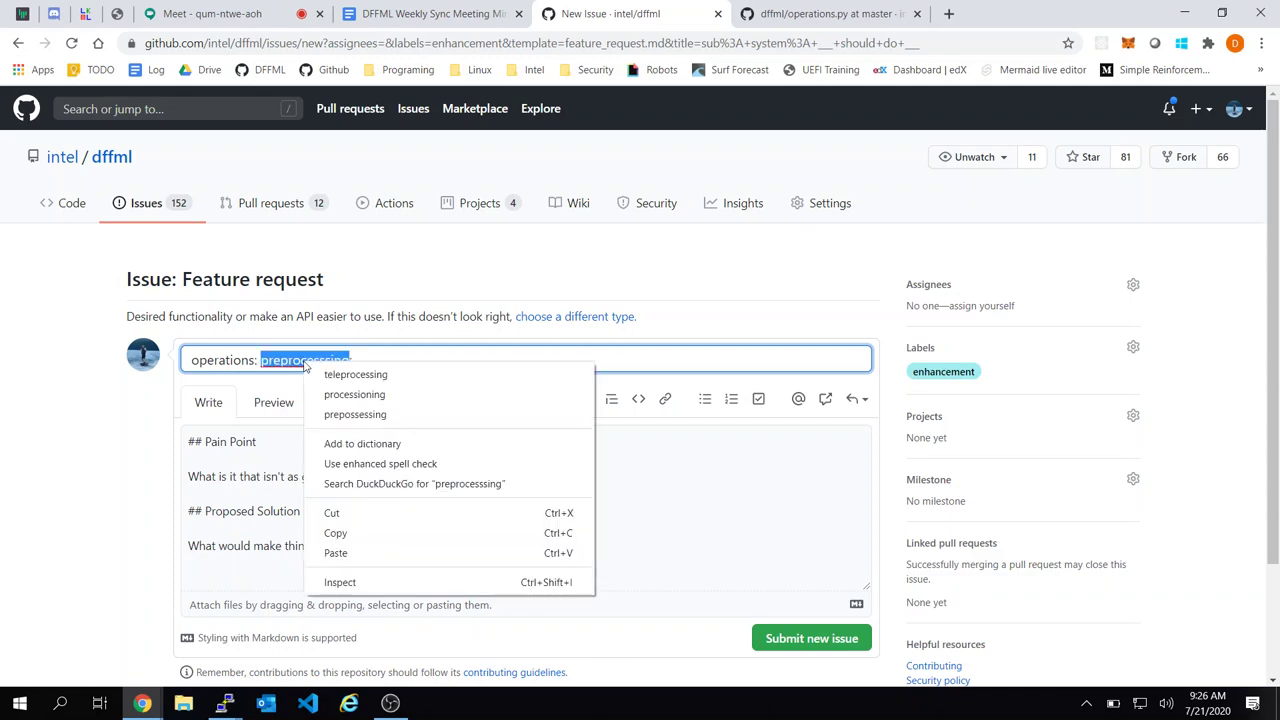
pyautogui.click(404, 416)
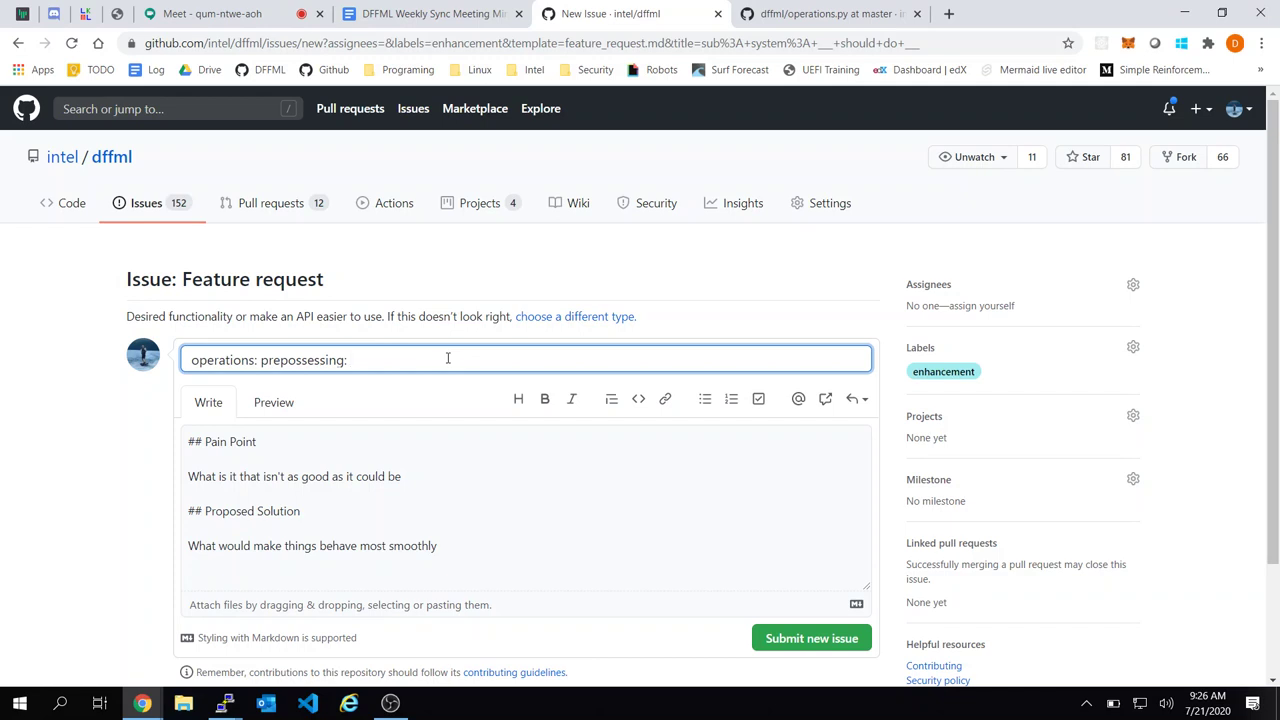
# Replace the description's template text with a single dash
pyautogui.click(416, 438)
pyautogui.hotkey('ctrl', 'a')
pyautogui.write('-')
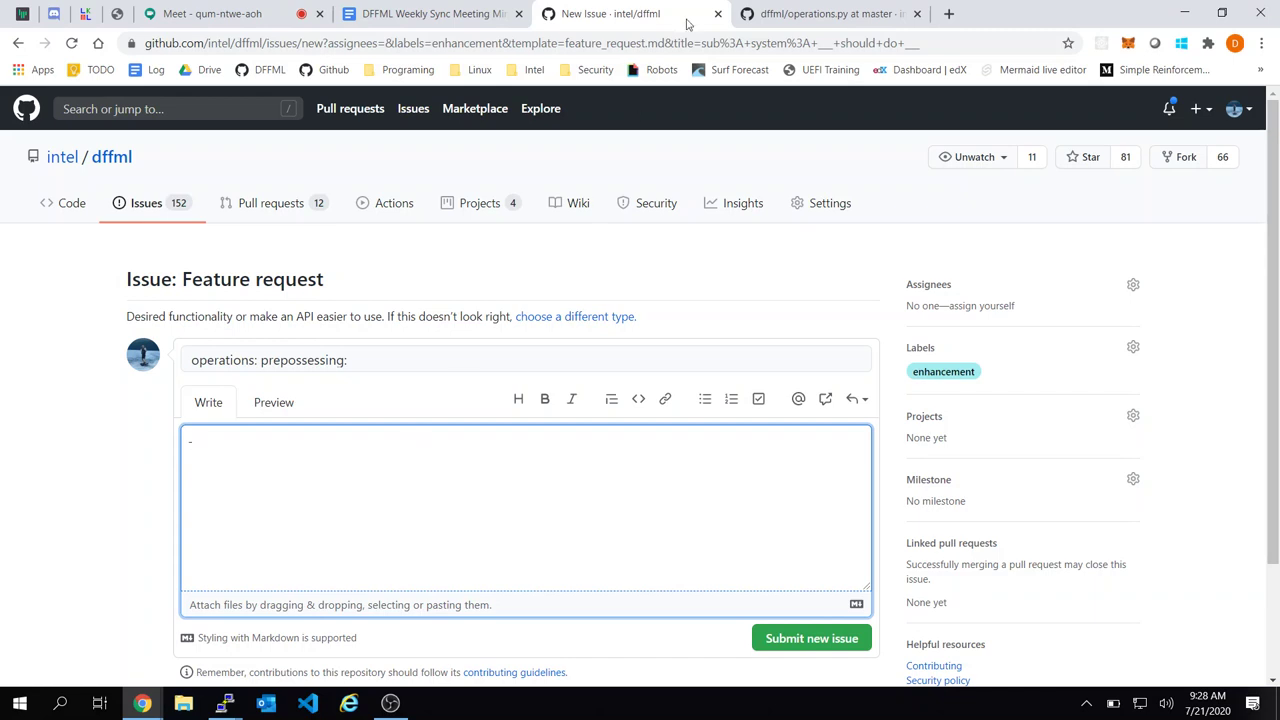
# Append 'Provide common preprocessing operations' to the issue title
pyautogui.click(826, 12)
pyautogui.click(660, 10)
pyautogui.click(399, 355)
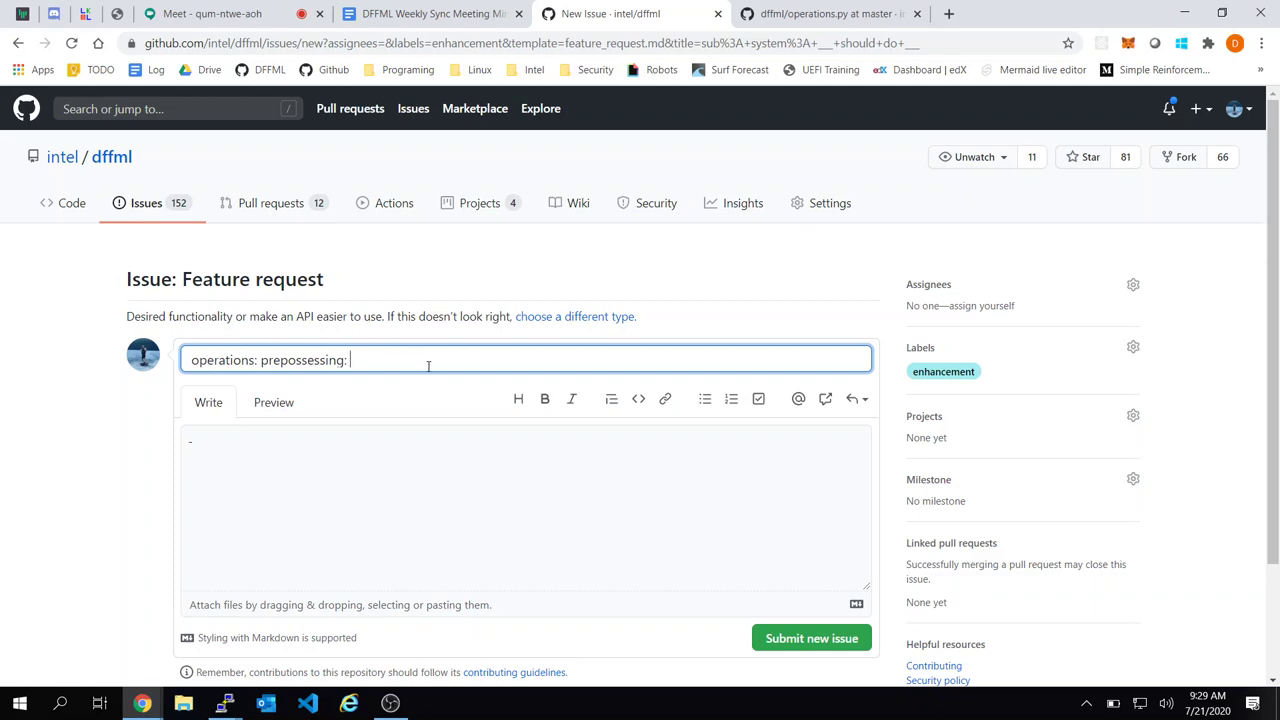
pyautogui.write('Provide common preprocees')
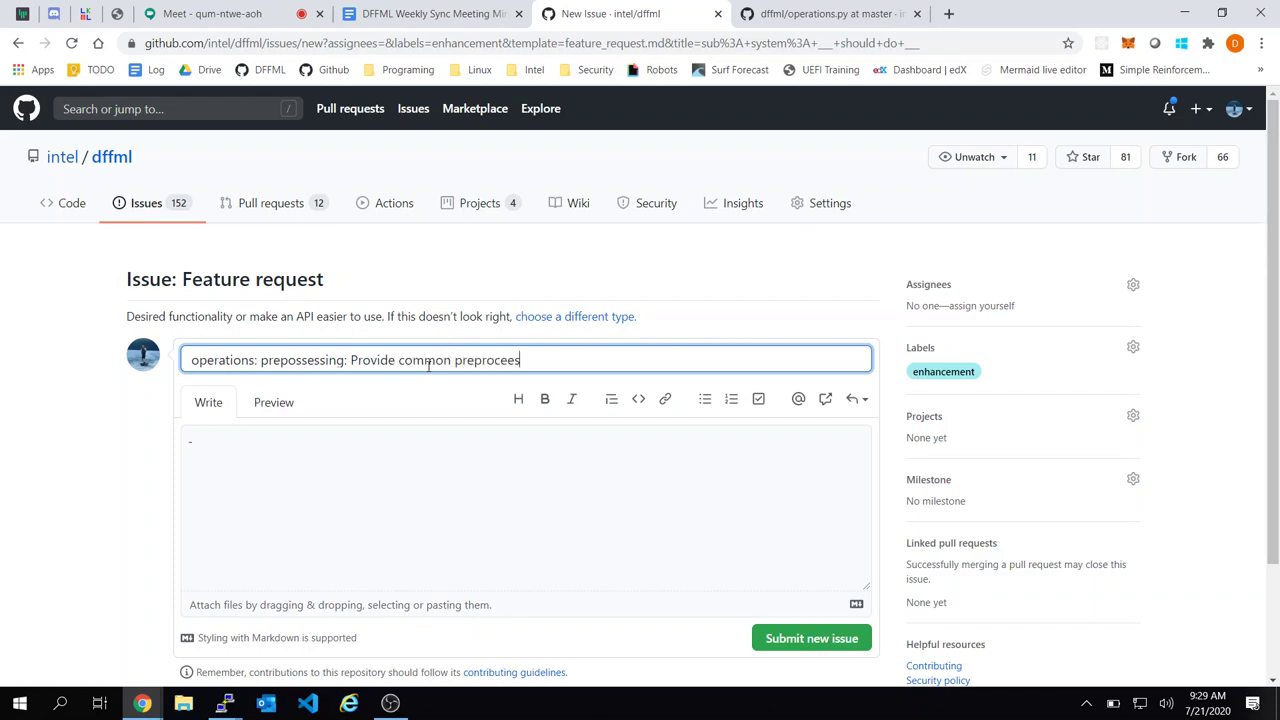
pyautogui.press('BackSpace')
pyautogui.press('BackSpace')
pyautogui.write('ssing operations')
pyautogui.rightClick(495, 361)
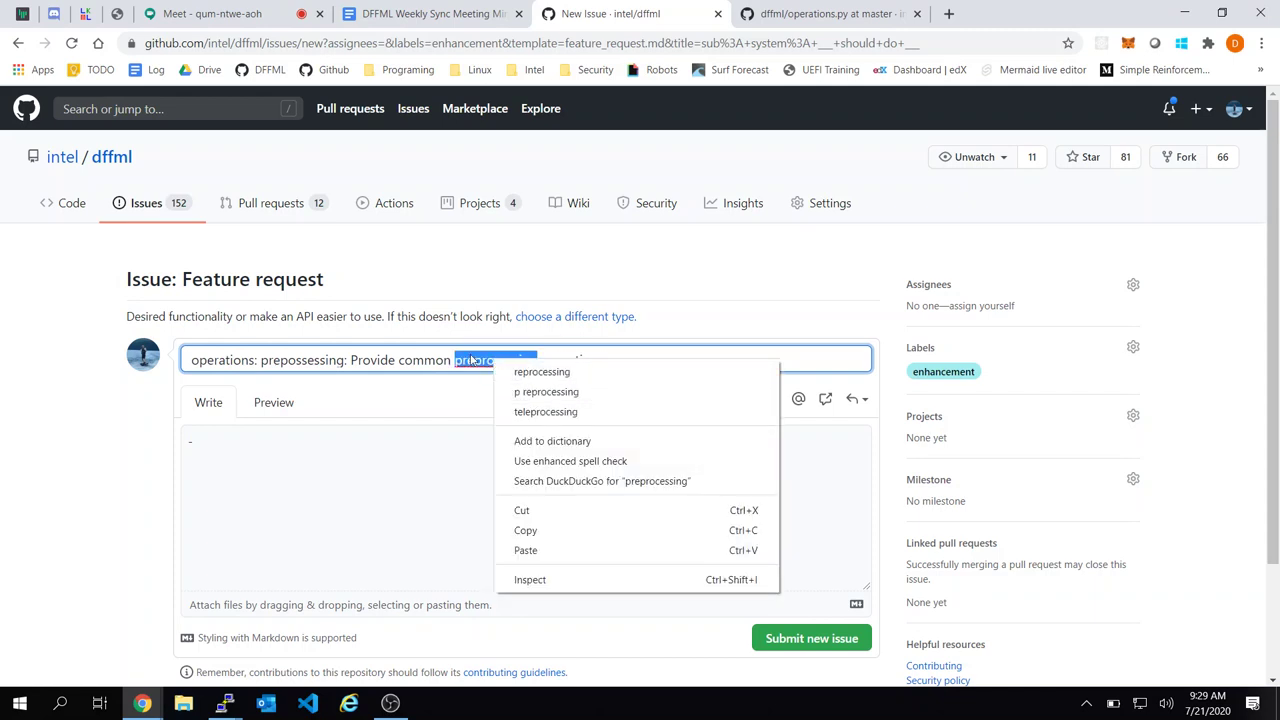
pyautogui.click(470, 358)
# Respell both title words as 'pre-processing'
pyautogui.write('prep')
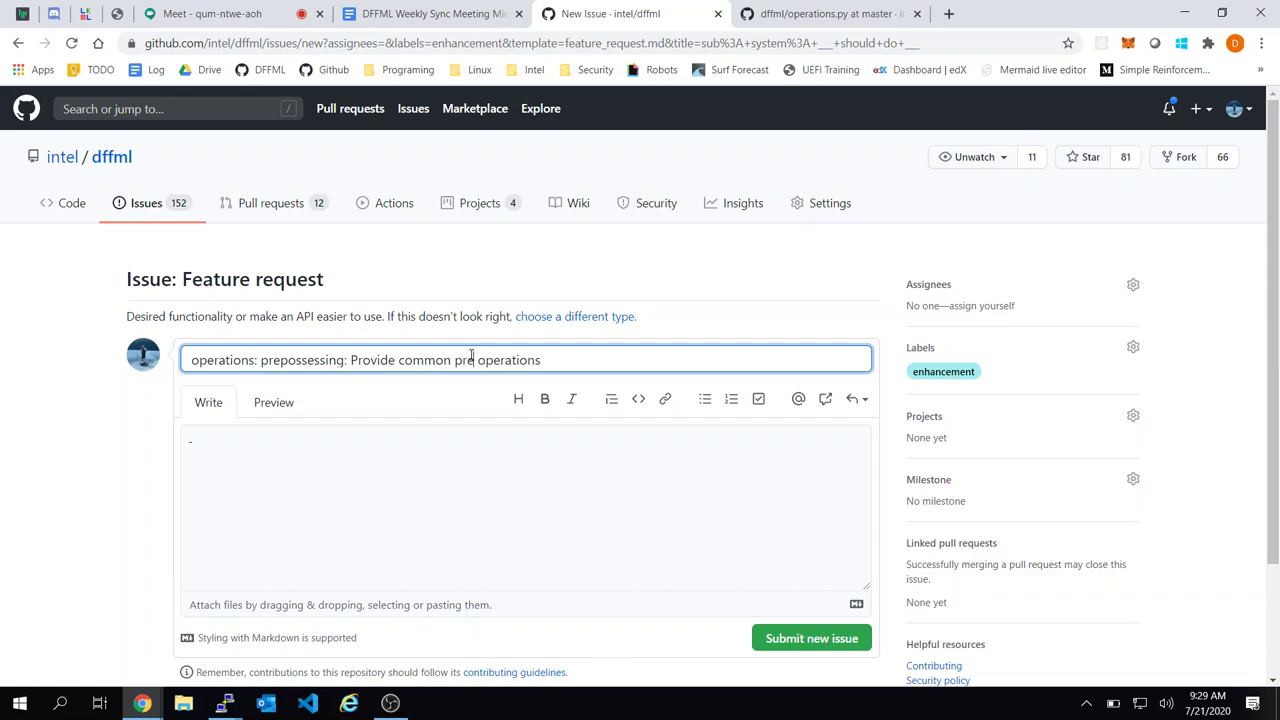
pyautogui.press('BackSpace')
pyautogui.write('-processing')
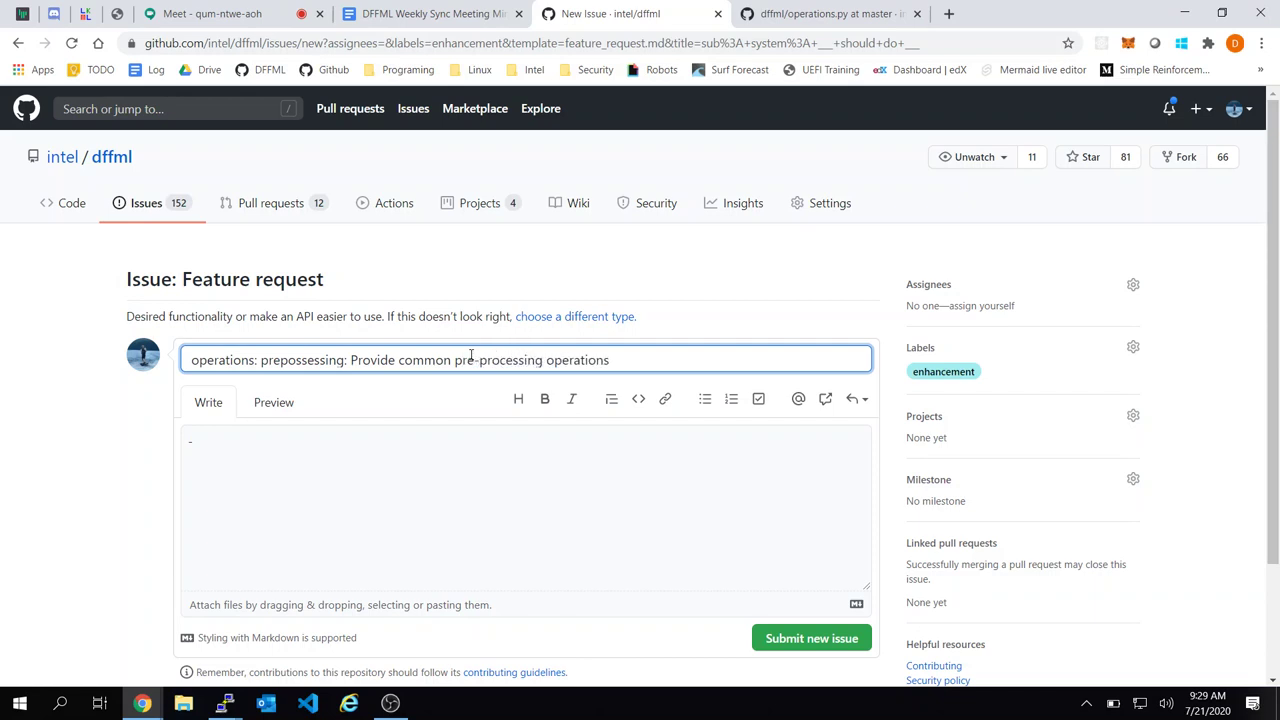
pyautogui.doubleClick(285, 362)
pyautogui.write('pre-proces')
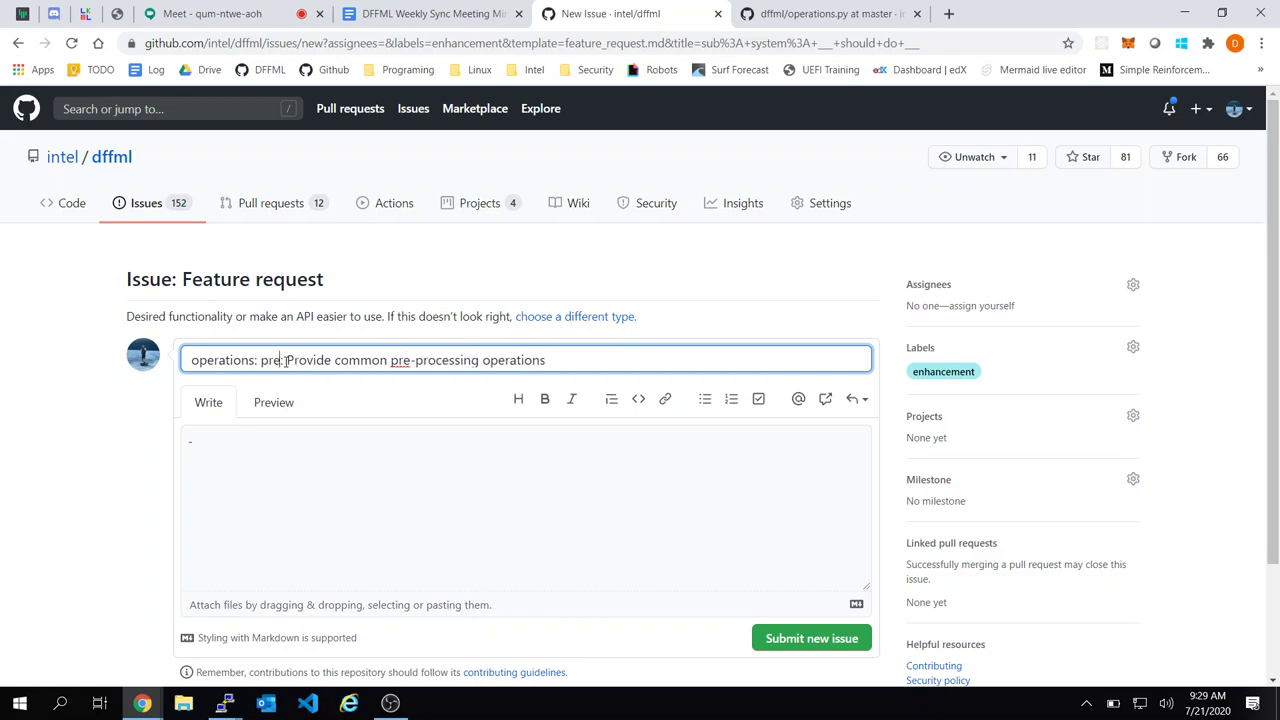
pyautogui.write('sing')
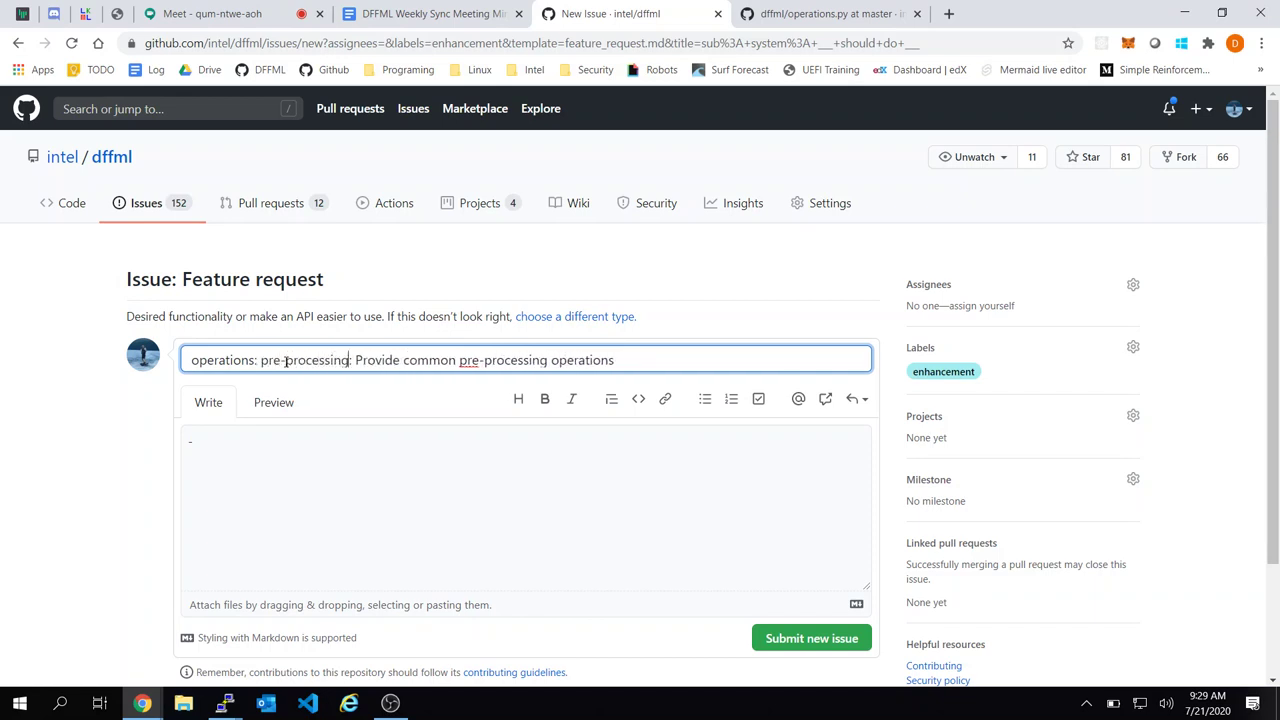
pyautogui.click(444, 488)
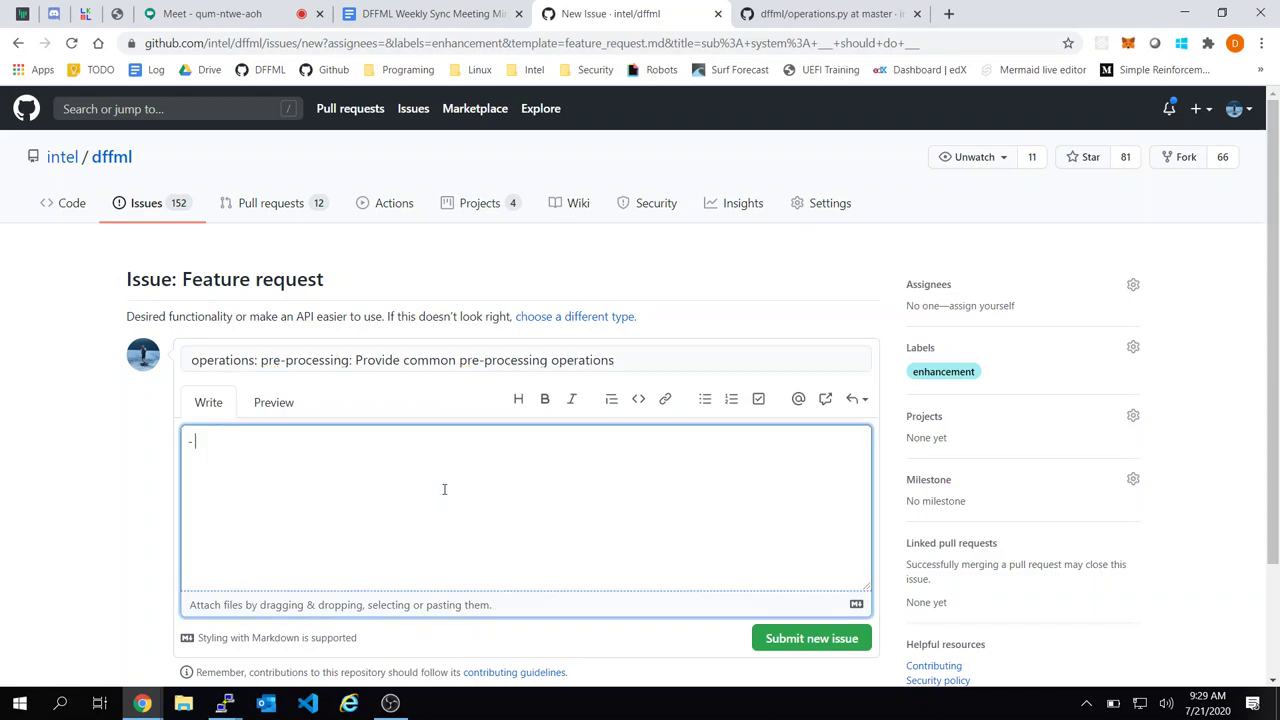
# Replace the dash with a draft note about `dffml/operations/preprocessing.py` within the main library
pyautogui.hotkey('ctrl', 'a')
pyautogui.press('BackSpace')
pyautogui.write('Whithin')
pyautogui.press('BackSpace')
pyautogui.press('BackSpace')
pyautogui.press('BackSpace')
pyautogui.press('BackSpace')
pyautogui.press('BackSpace')
pyautogui.press('BackSpace')
pyautogui.press('BackSpace')
pyautogui.write('W')
pyautogui.write('`dffml/operations/pre')
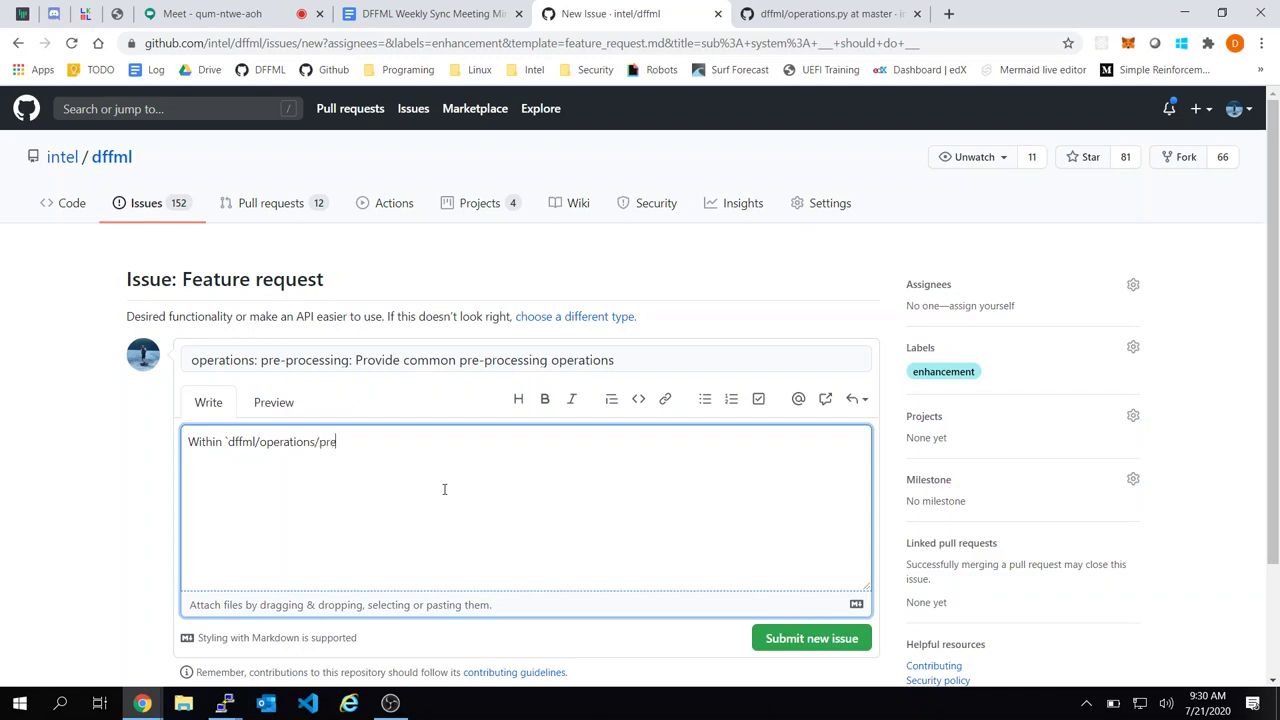
pyautogui.write('processing.py` (Wit')
pyautogui.press('BackSpace')
pyautogui.press('BackSpace')
pyautogui.press('BackSpace')
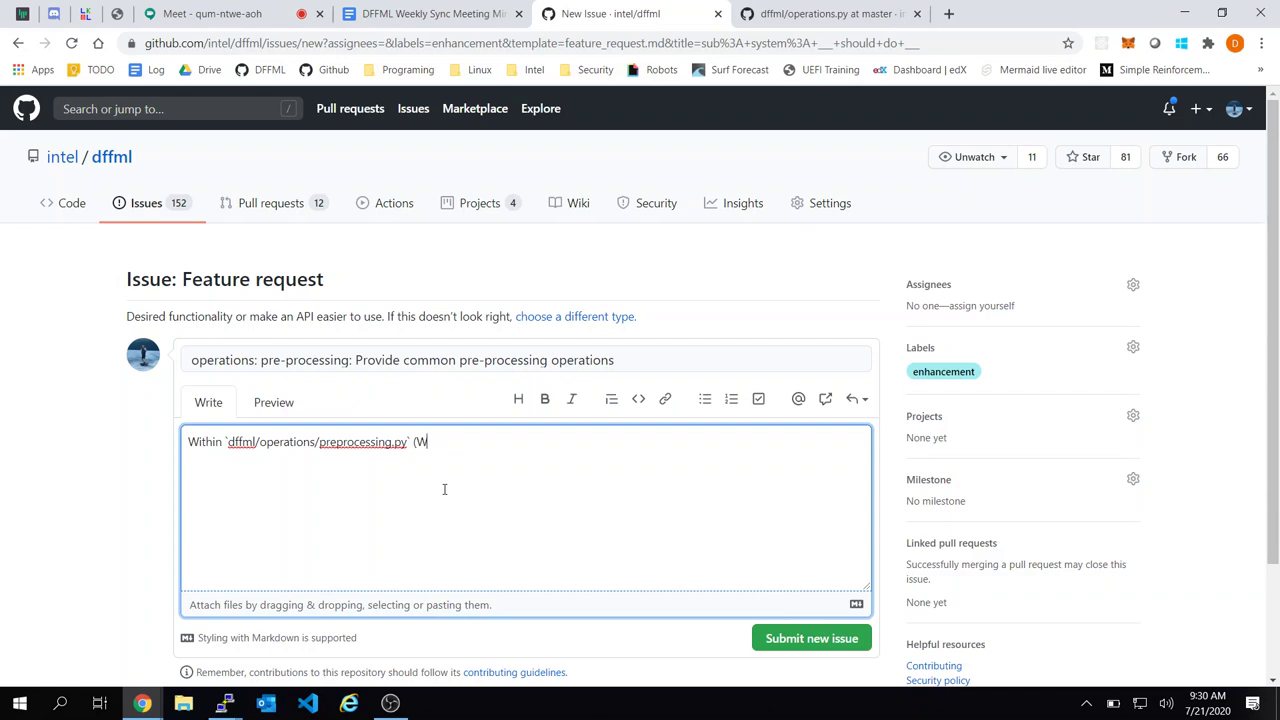
pyautogui.write('within the main links')
pyautogui.press('BackSpace')
pyautogui.press('BackSpace')
pyautogui.press('BackSpace')
pyautogui.write('brary)')
# Erase the whole draft, leaving the description empty
pyautogui.press('BackSpace')
pyautogui.press('BackSpace')
pyautogui.press('BackSpace')
pyautogui.press('BackSpace')
pyautogui.press('BackSpace')
pyautogui.press('BackSpace')
pyautogui.press('BackSpace')
pyautogui.press('BackSpace')
pyautogui.press('BackSpace')
pyautogui.press('BackSpace')
pyautogui.press('BackSpace')
pyautogui.press('BackSpace')
pyautogui.press('BackSpace')
pyautogui.press('BackSpace')
pyautogui.press('BackSpace')
pyautogui.press('BackSpace')
pyautogui.press('BackSpace')
pyautogui.press('BackSpace')
pyautogui.press('BackSpace')
pyautogui.press('BackSpace')
pyautogui.press('BackSpace')
pyautogui.press('BackSpace')
pyautogui.press('BackSpace')
pyautogui.hotkey('ctrl', 'a')
pyautogui.press('BackSpace')
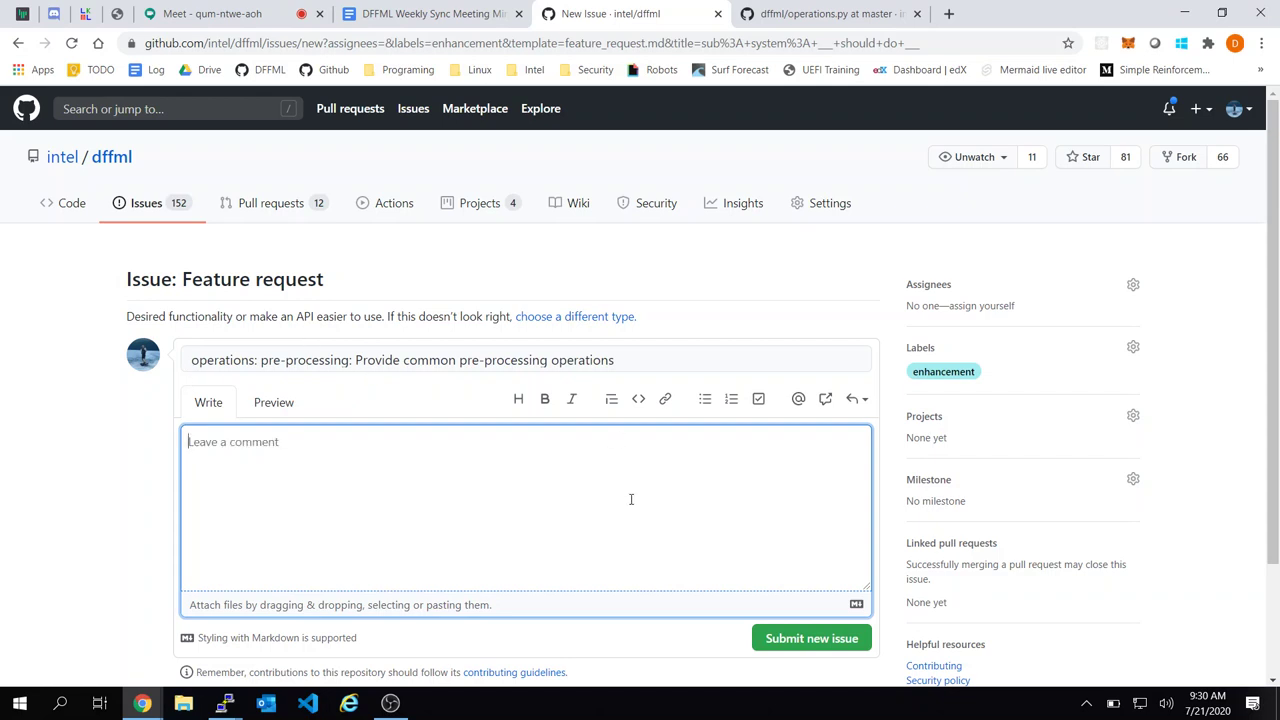
# Write a paragraph proposing a `dffml-operations-preprocessing` plugin that wraps common preprocessing tasks
pyautogui.write("Let'e c")
pyautogui.press('BackSpace')
pyautogui.write('create a new plugin, `pre')
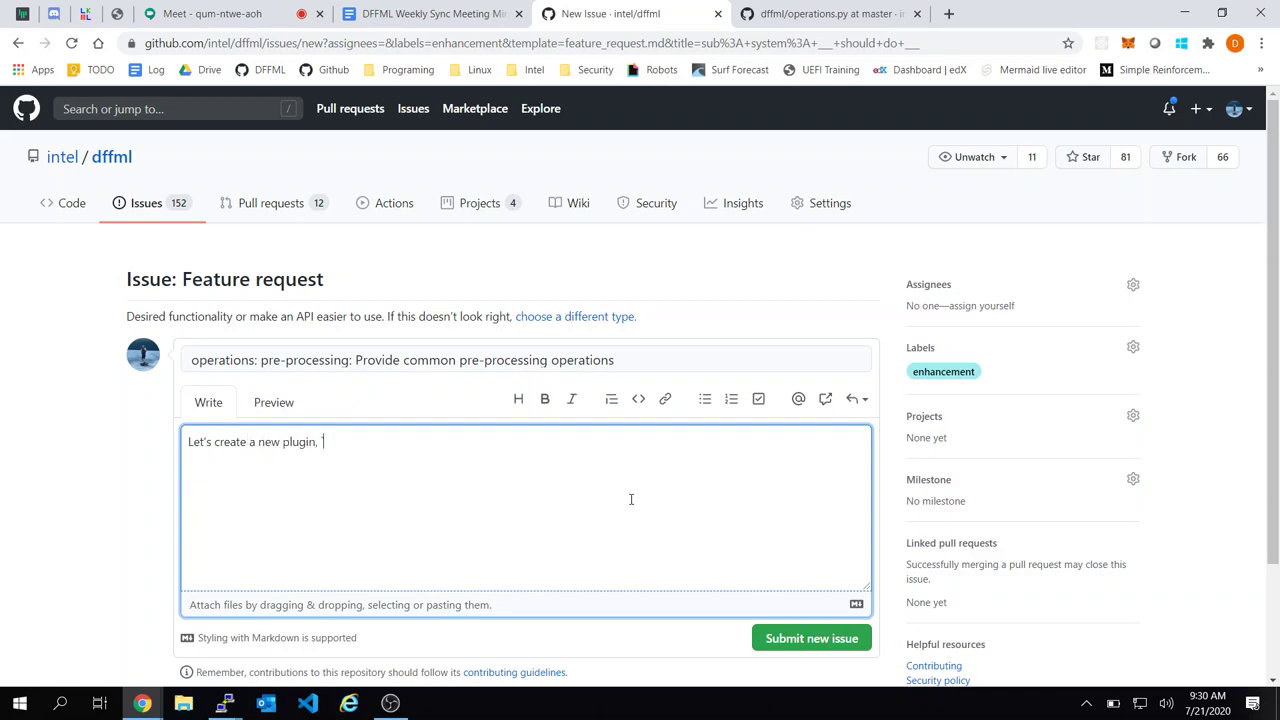
pyautogui.write('processing` ')
pyautogui.write('dffml-operations')
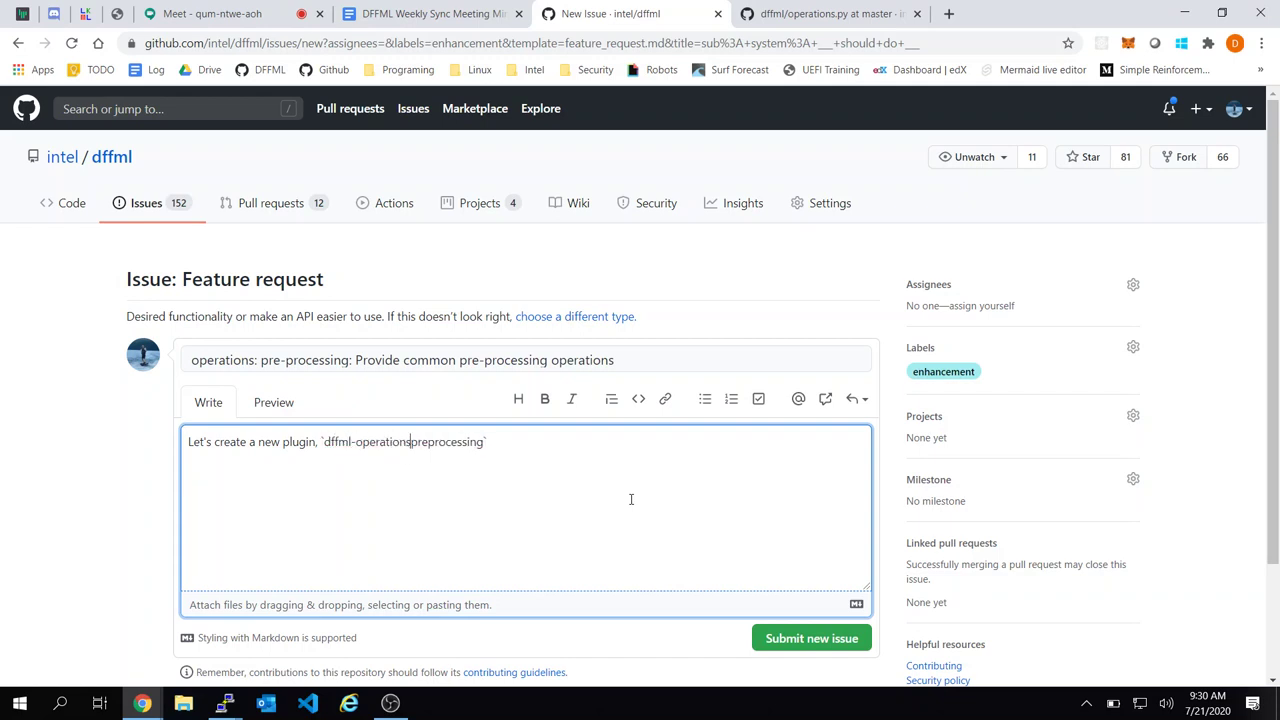
pyautogui.write('-')
pyautogui.press('End')
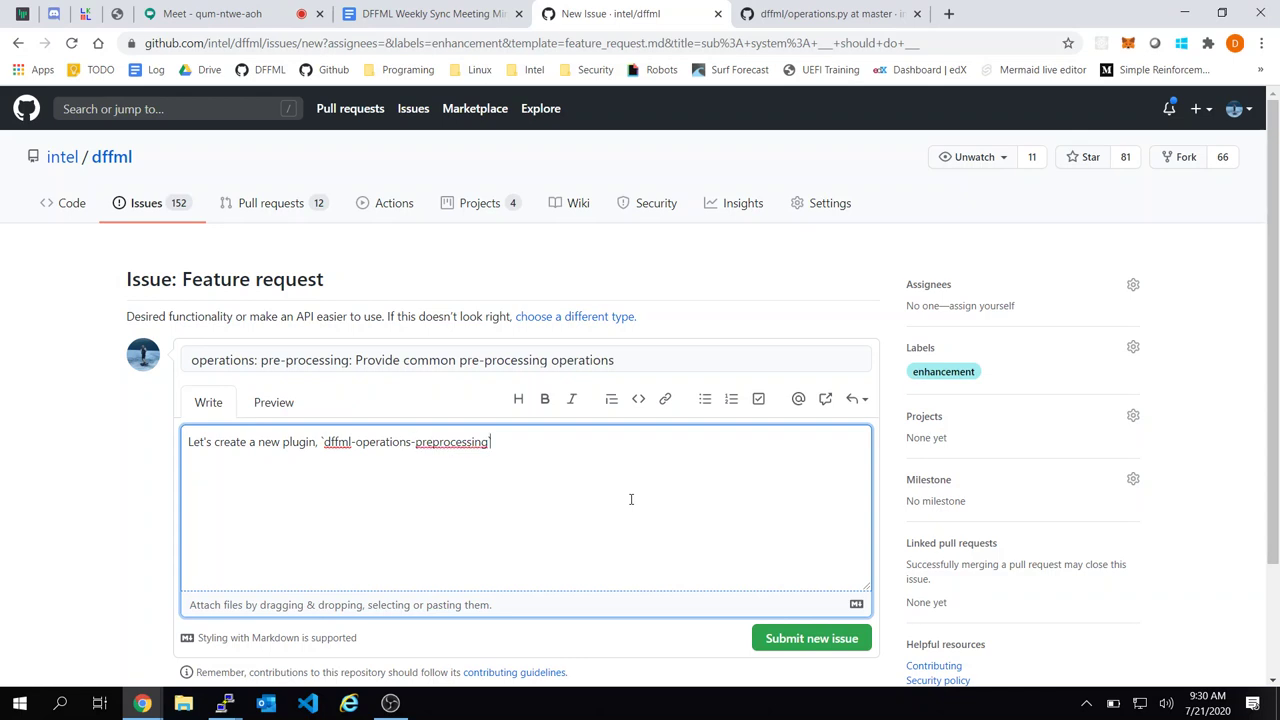
pyautogui.write('which wraps / provides commond pr')
pyautogui.press('BackSpace')
pyautogui.press('BackSpace')
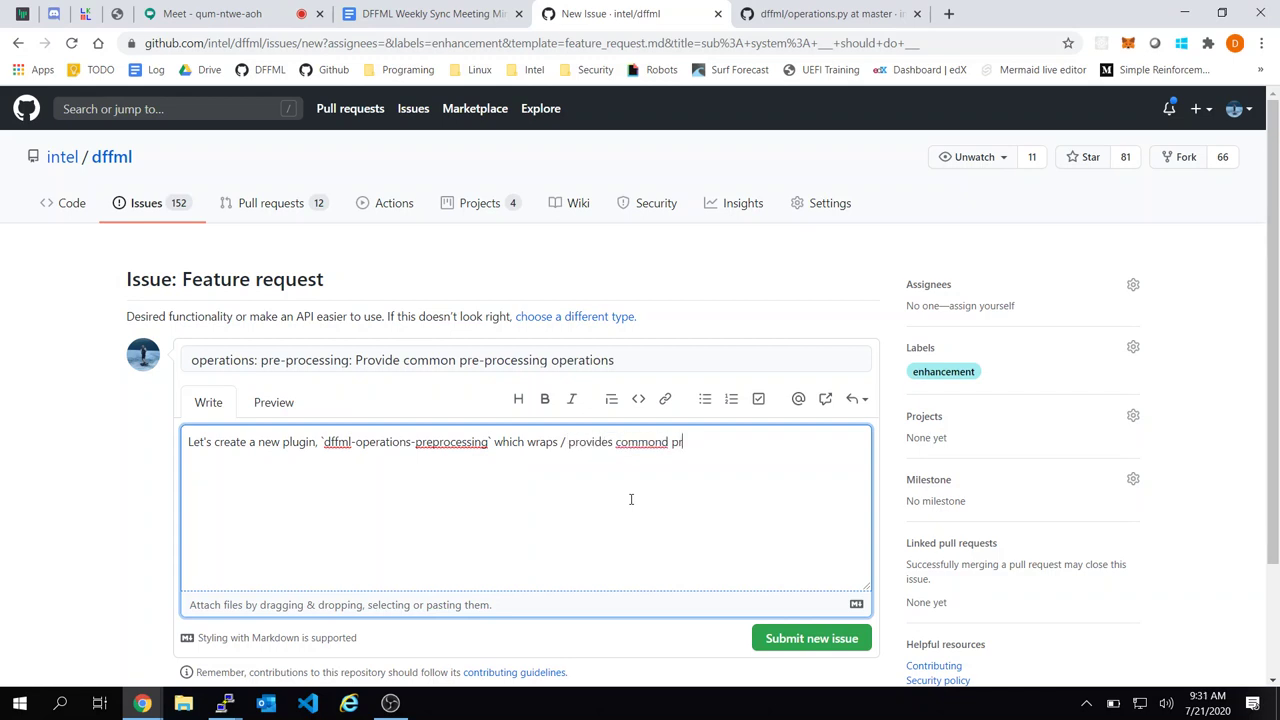
pyautogui.press('BackSpace')
pyautogui.write('preprocessing tasks')
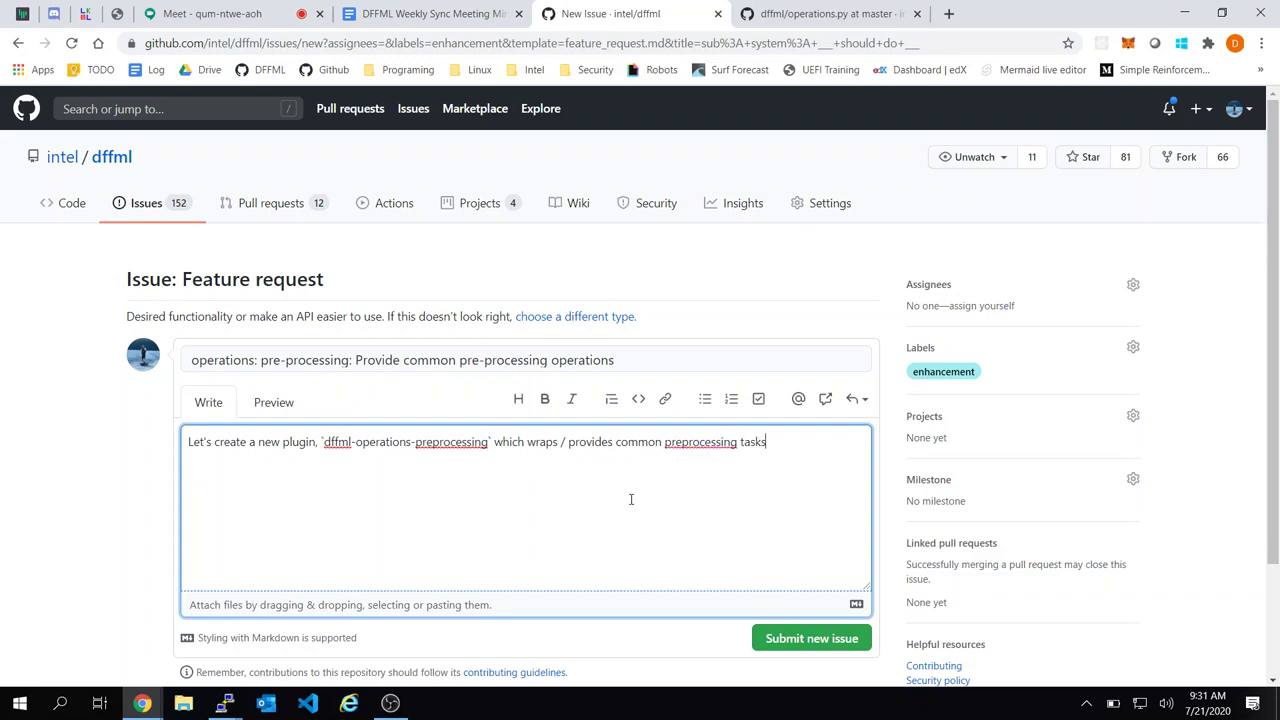
pyautogui.write('.')
pyautogui.press('Return')
pyautogui.press('Return')
# Add the paragraph 'Each operation should contain example usage within docstring.'
pyautogui.write("We'll need example on ")
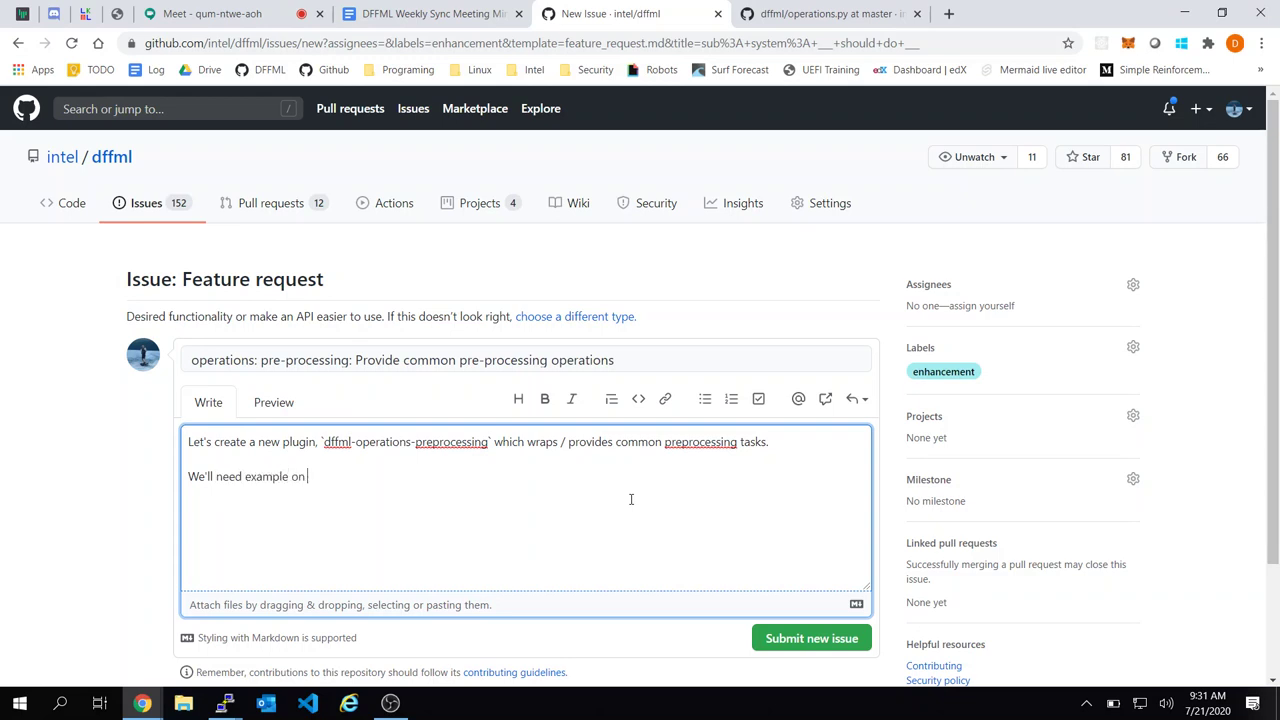
pyautogui.write('usage as well')
pyautogui.write('.')
pyautogui.write(' Perh')
pyautogui.write('aps a proce')
pyautogui.write('ssing the')
pyautogui.press('BackSpace')
pyautogui.press('BackSpace')
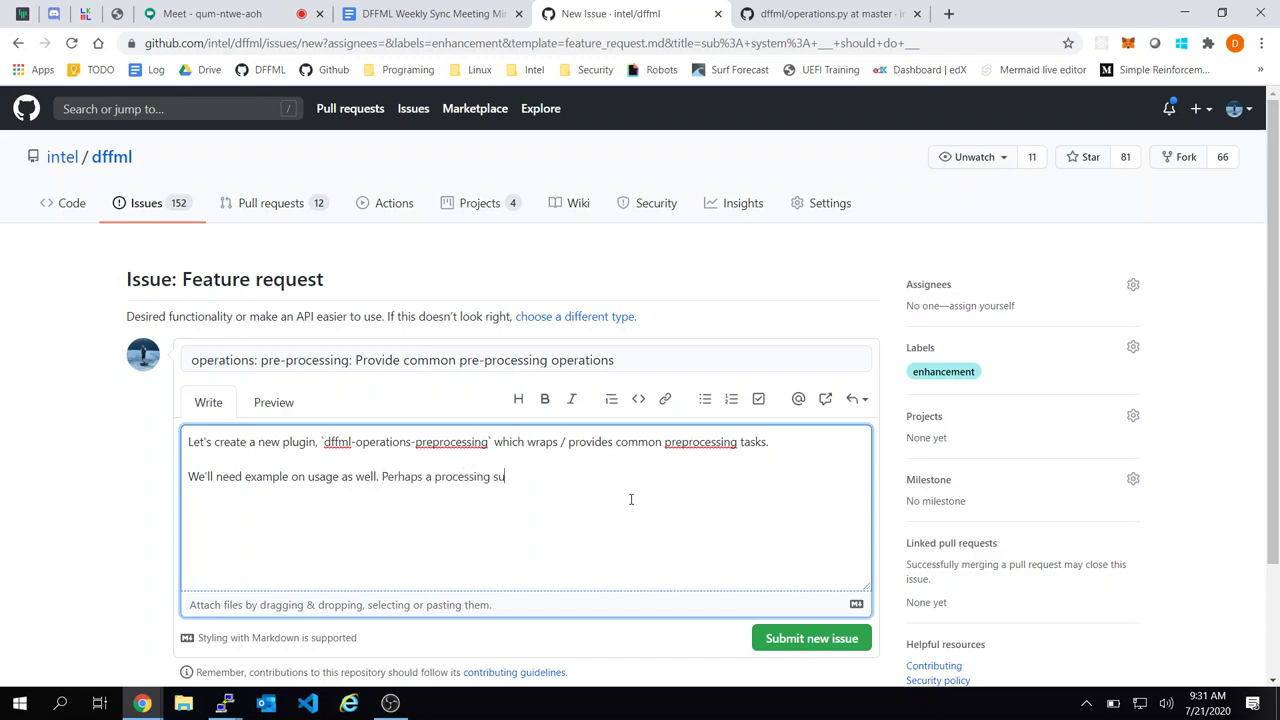
pyautogui.write('utorial')
pyautogui.press('BackSpace')
pyautogui.press('BackSpace')
pyautogui.press('BackSpace')
pyautogui.press('BackSpace')
pyautogui.press('BackSpace')
pyautogui.press('BackSpace')
pyautogui.press('BackSpace')
pyautogui.press('BackSpace')
pyautogui.press('BackSpace')
pyautogui.press('BackSpace')
pyautogui.press('BackSpace')
pyautogui.press('BackSpace')
pyautogui.press('BackSpace')
pyautogui.press('BackSpace')
pyautogui.press('BackSpace')
pyautogui.press('BackSpace')
pyautogui.press('BackSpace')
pyautogui.press('BackSpace')
pyautogui.press('BackSpace')
pyautogui.press('BackSpace')
pyautogui.press('BackSpace')
pyautogui.press('BackSpace')
pyautogui.press('BackSpace')
pyautogui.press('BackSpace')
pyautogui.press('BackSpace')
pyautogui.press('BackSpace')
pyautogui.press('BackSpace')
pyautogui.press('BackSpace')
pyautogui.press('BackSpace')
pyautogui.press('BackSpace')
pyautogui.press('BackSpace')
pyautogui.press('BackSpace')
pyautogui.press('BackSpace')
pyautogui.press('BackSpace')
pyautogui.press('BackSpace')
pyautogui.press('BackSpace')
pyautogui.press('BackSpace')
pyautogui.press('BackSpace')
pyautogui.press('BackSpace')
pyautogui.press('BackSpace')
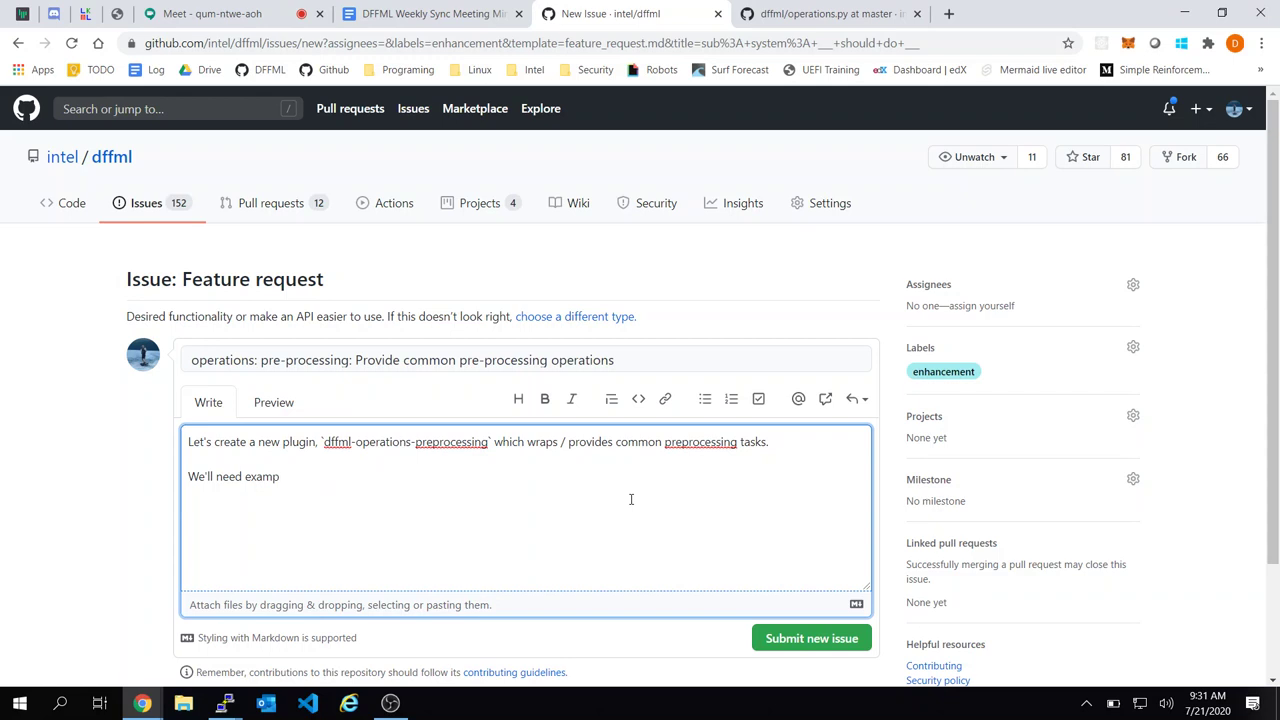
pyautogui.write('Each operations shoudl containe')
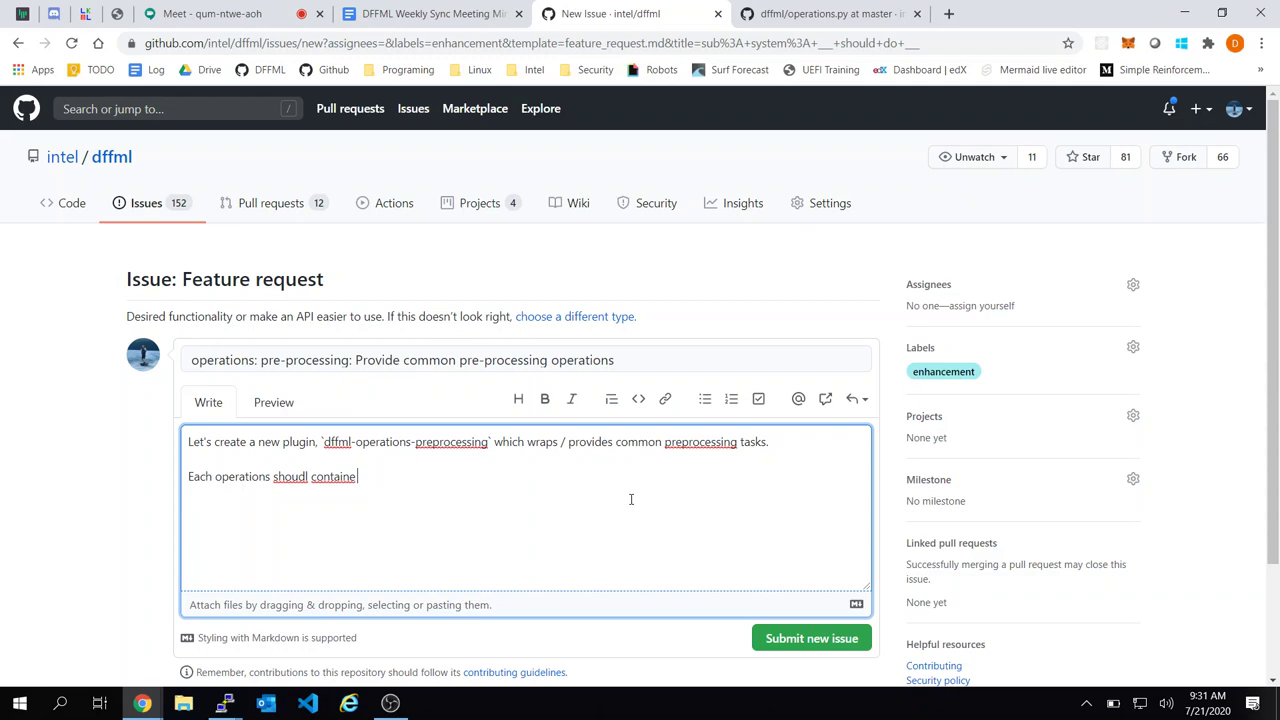
pyautogui.press('BackSpace')
pyautogui.write('example usage.')
pyautogui.press('Left')
pyautogui.press('BackSpace')
pyautogui.press('BackSpace')
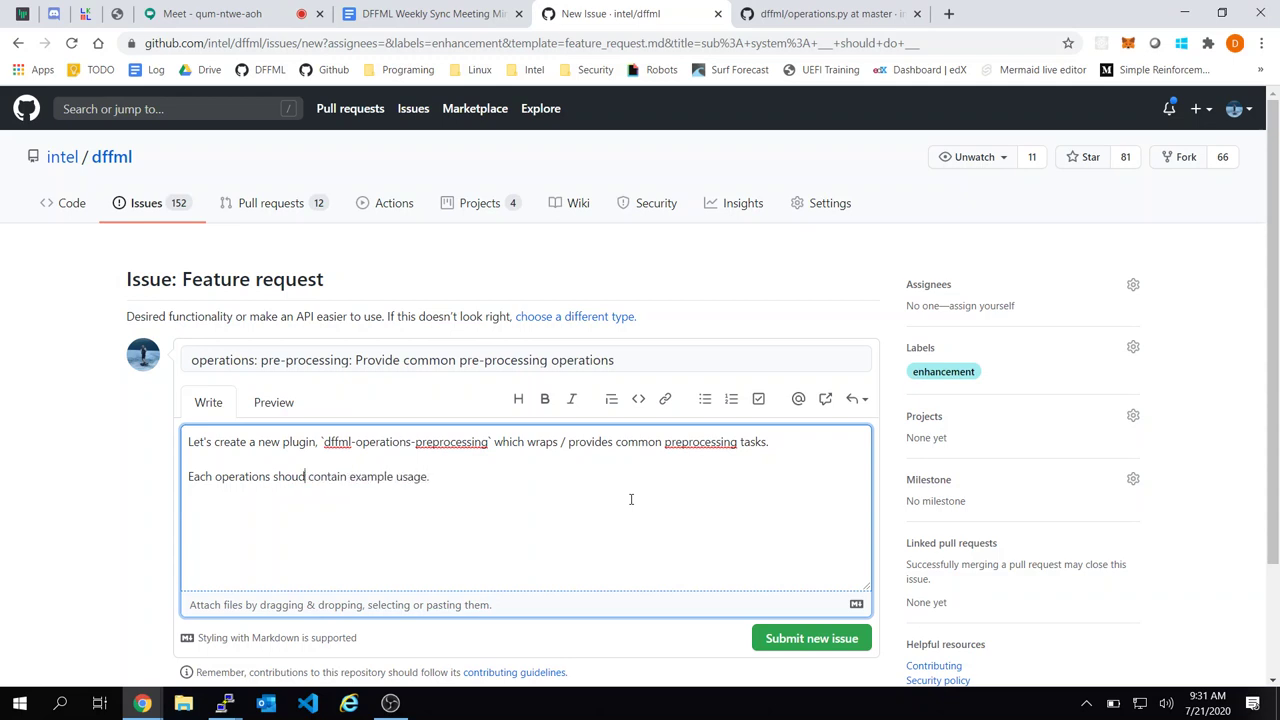
pyautogui.write('ld')
pyautogui.write(' withi')
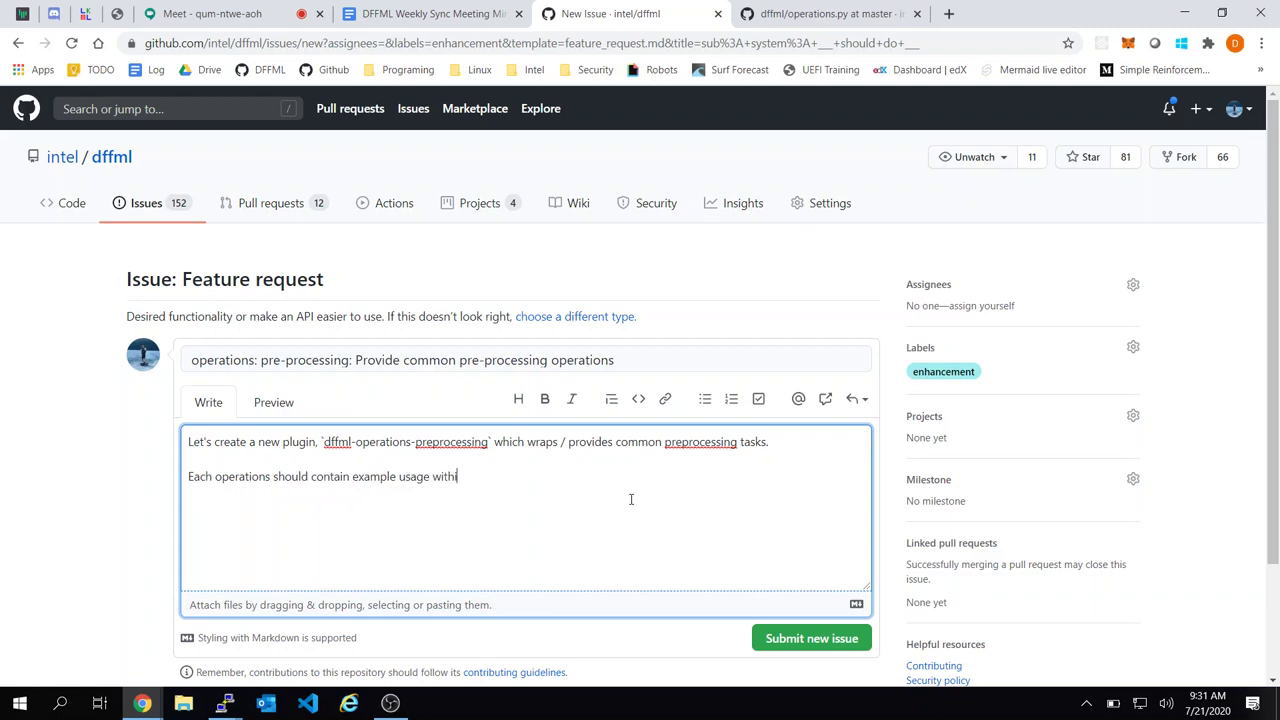
pyautogui.write('n docstring.')
pyautogui.press('Return')
pyautogui.press('Return')
# Make 'operations' singular and add task items 'one-hot encoding of feature' and 're-scaling features'
pyautogui.click(265, 477)
pyautogui.press('BackSpace')
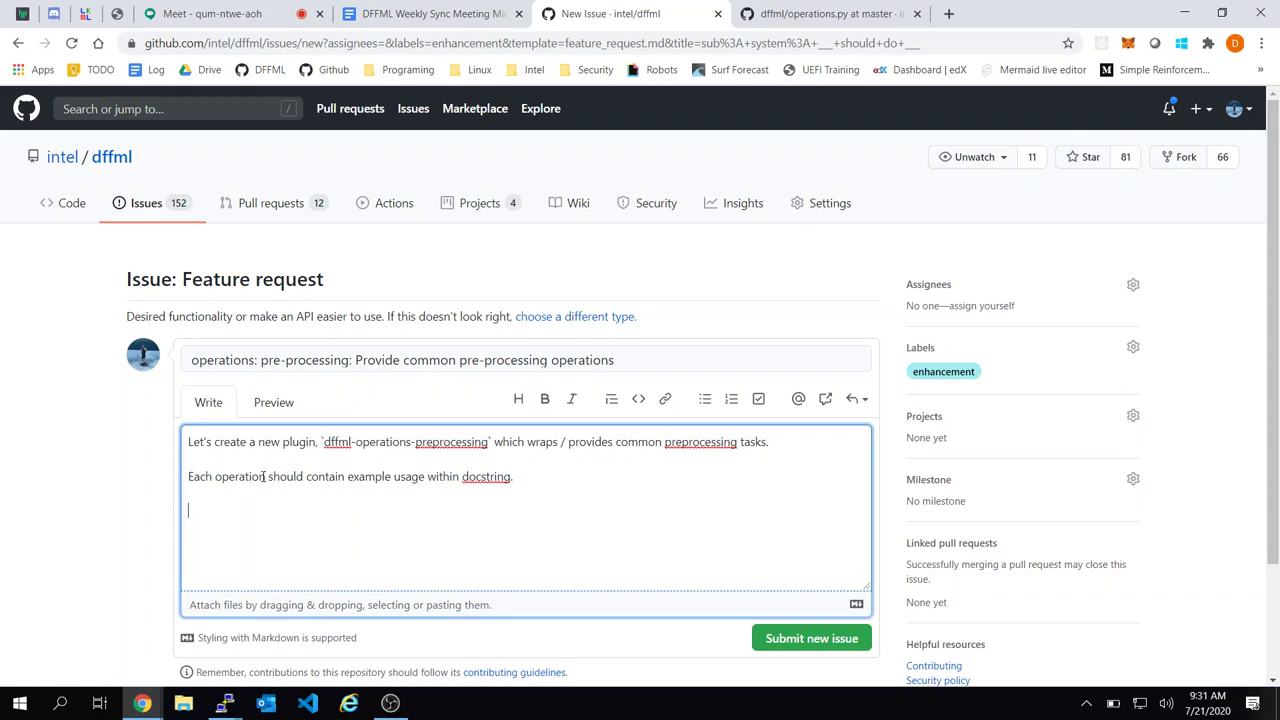
pyautogui.write('- one-hot encoding of feat')
pyautogui.press('BackSpace')
pyautogui.press('BackSpace')
pyautogui.press('BackSpace')
pyautogui.write('feature')
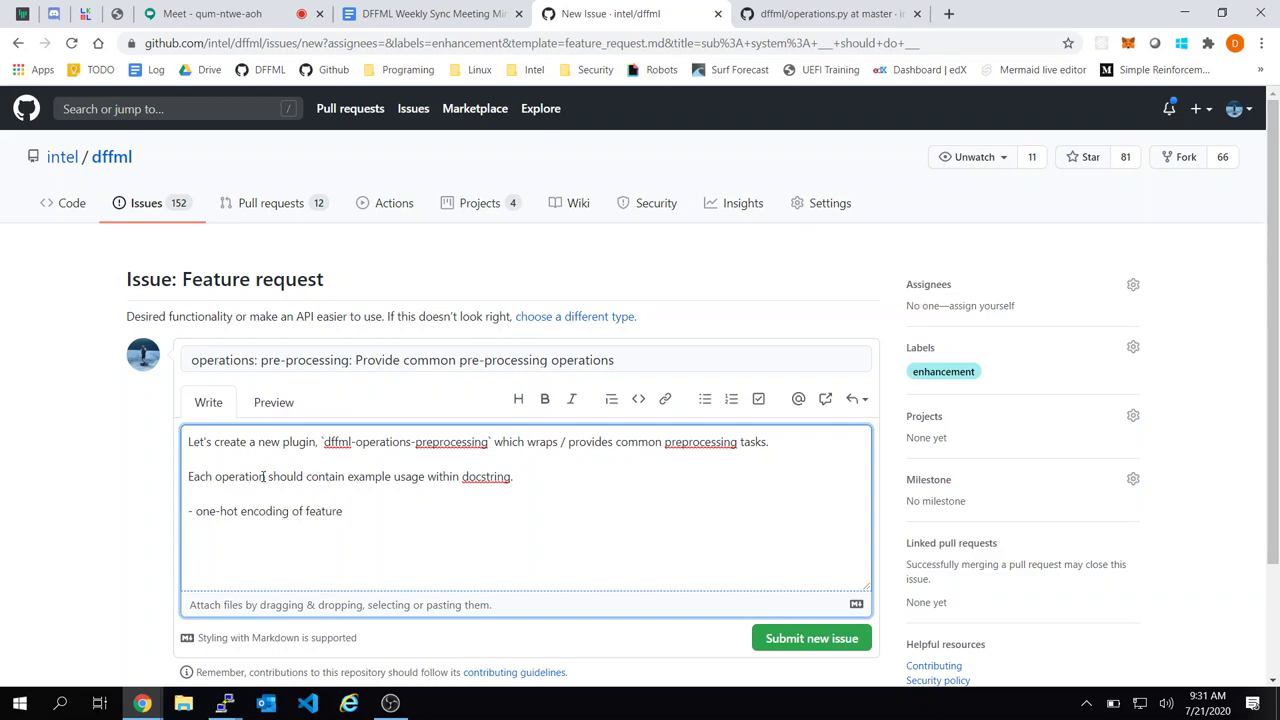
pyautogui.press('Return')
pyautogui.write('-')
pyautogui.press('Up')
pyautogui.write('[ ]')
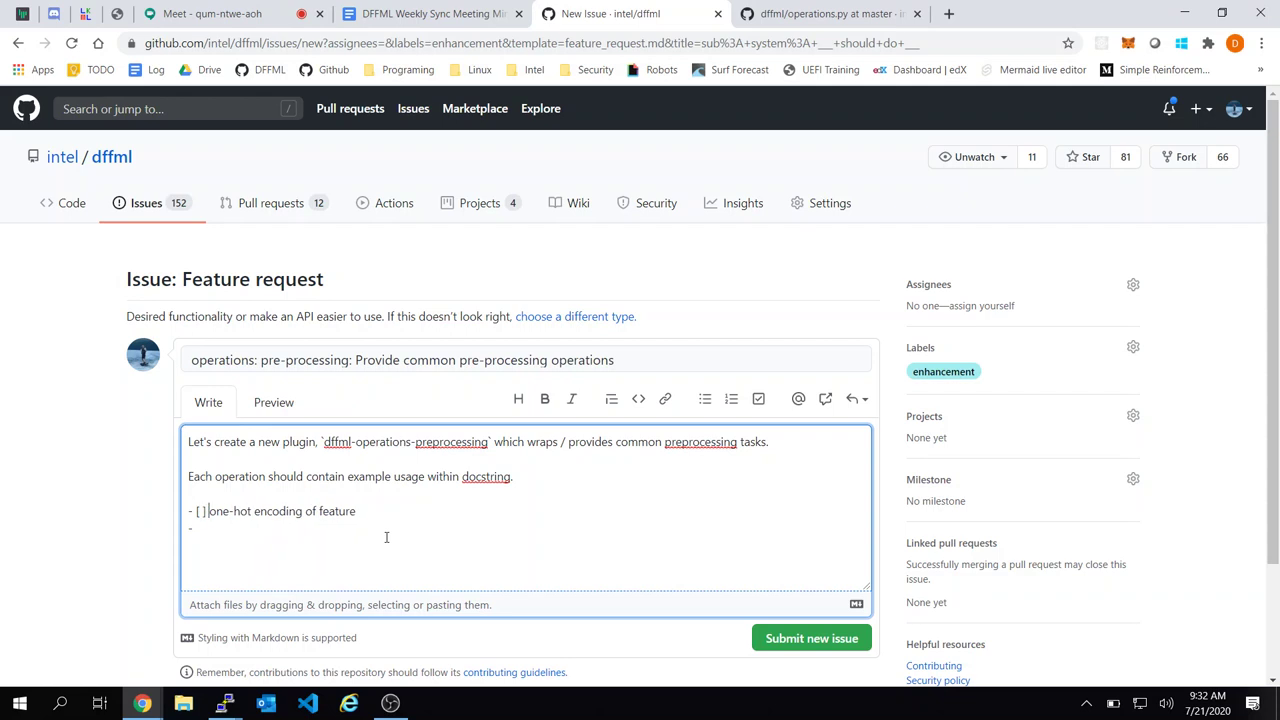
pyautogui.write('[ ] re-scaling features')
# Select the 're-scaling features' line twice, then deselect it
pyautogui.hotkey('ctrl', 'Right')
pyautogui.hotkey('ctrl', 'Right')
pyautogui.hotkey('ctrl', 'Right')
pyautogui.hotkey('ctrl', 'shift', 'Left')
pyautogui.hotkey('shift', 'Home')
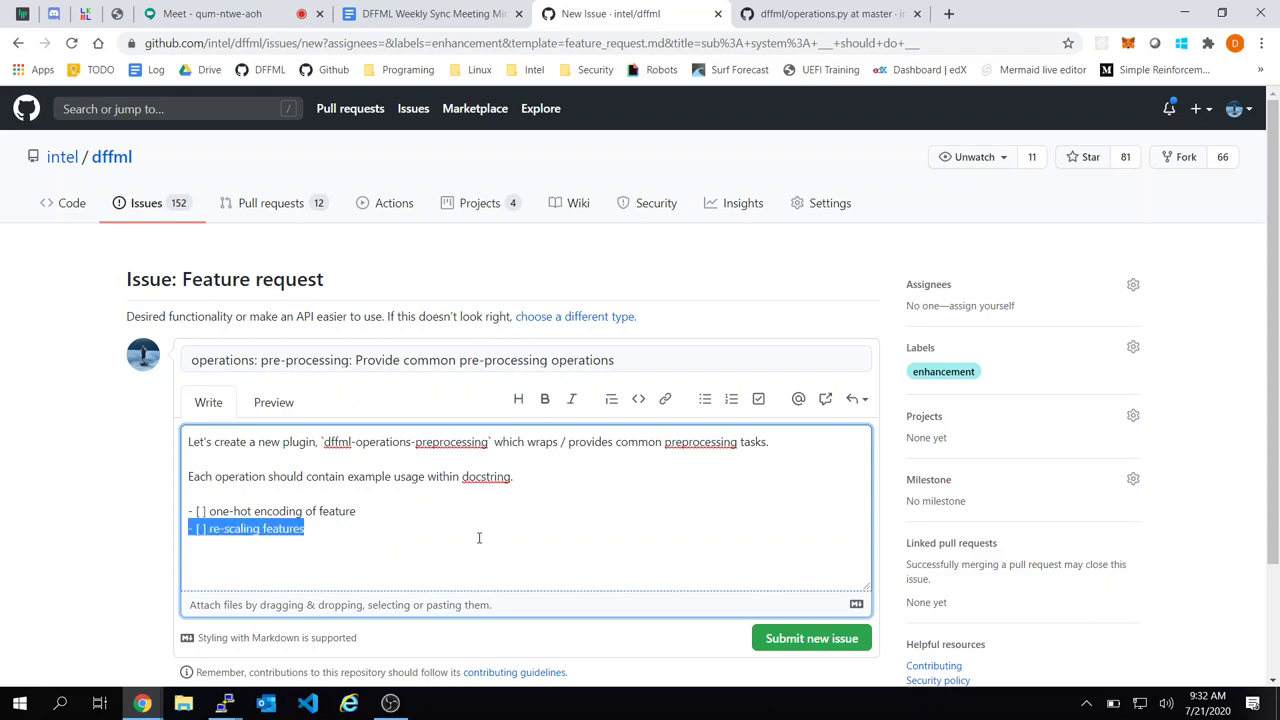
pyautogui.press('End')
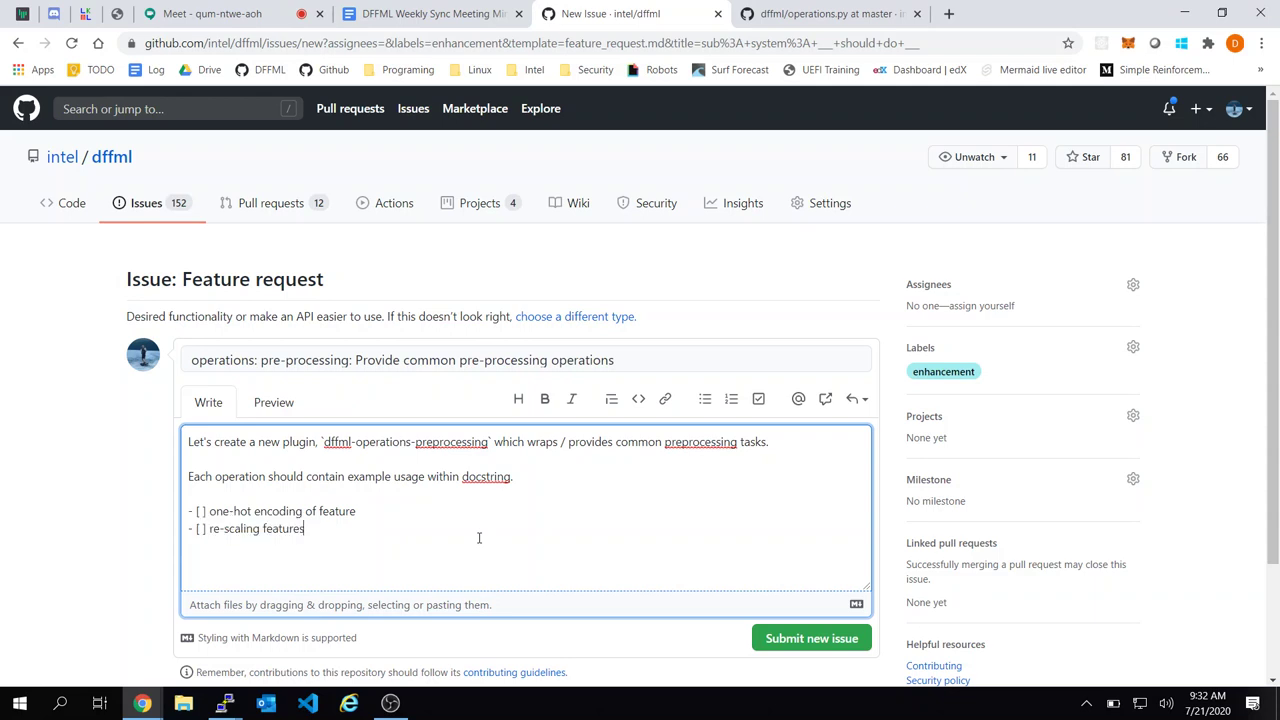
pyautogui.hotkey('ctrl', 'shift', 'Left')
pyautogui.hotkey('shift', 'Home')
pyautogui.press('End')
# Add the sub-note 'Find max and scale whole array by max value to 0.0 - 1.0'
pyautogui.write('- [')
pyautogui.write(' ] re-scaling features   - Find')
pyautogui.write(' max and s')
pyautogui.write('cale wh')
pyautogui.write('ole array')
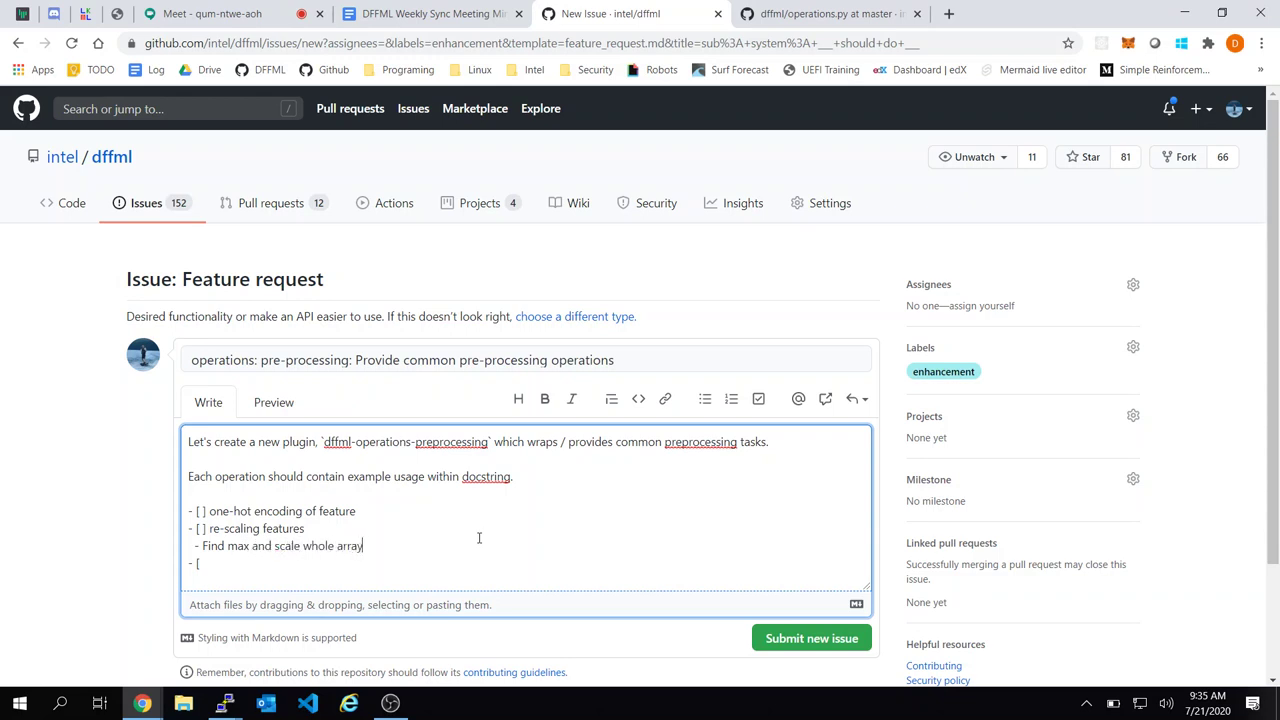
pyautogui.write(' by max value to 0 - 1 value')
pyautogui.press('Left')
pyautogui.press('Left')
pyautogui.press('Left')
pyautogui.press('Left')
pyautogui.press('Left')
pyautogui.press('Left')
pyautogui.write('.0')
pyautogui.press('Left')
pyautogui.press('Left')
pyautogui.press('Left')
pyautogui.write('.0')
pyautogui.write(' ]')
# Rename the second task to 'normalization features' and remove the empty trailing task
pyautogui.click(260, 528)
pyautogui.write('/ normalization')
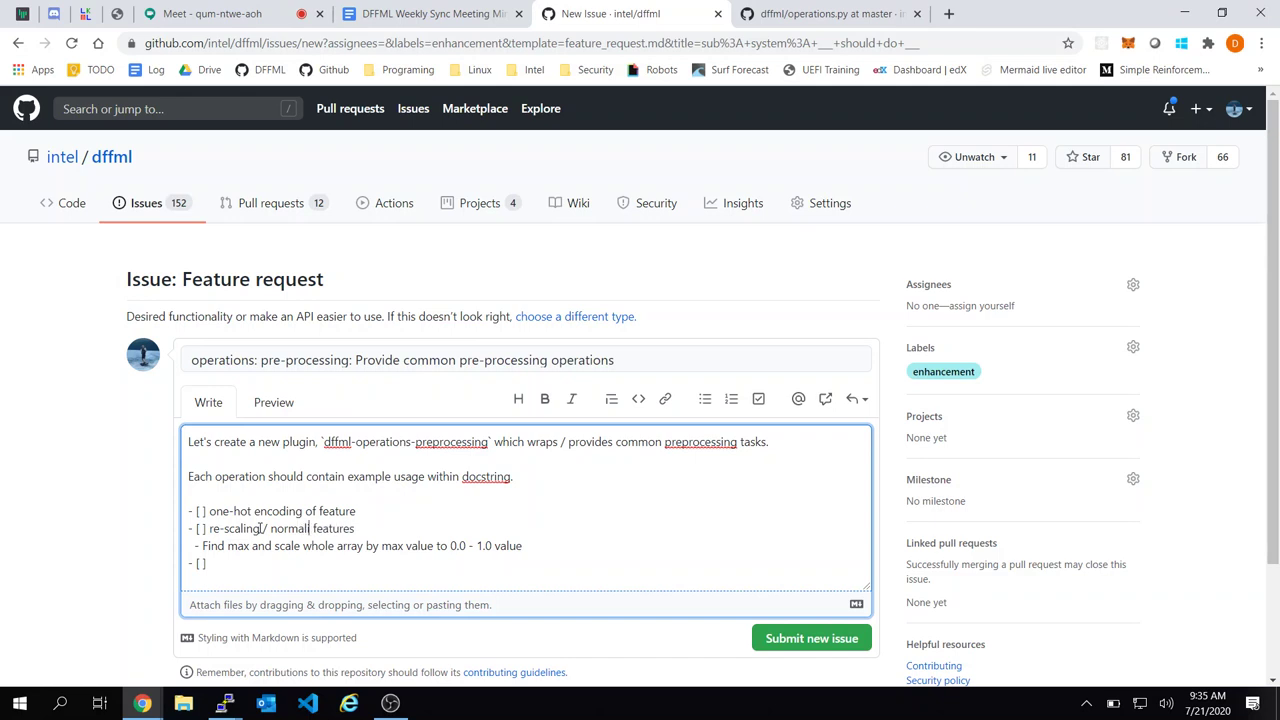
pyautogui.hotkey('ctrl', 'Left')
pyautogui.press('BackSpace')
pyautogui.press('BackSpace')
pyautogui.press('BackSpace')
pyautogui.press('BackSpace')
pyautogui.press('BackSpace')
pyautogui.press('BackSpace')
pyautogui.press('BackSpace')
pyautogui.press('BackSpace')
pyautogui.press('BackSpace')
pyautogui.press('BackSpace')
pyautogui.press('BackSpace')
pyautogui.press('BackSpace')
pyautogui.press('BackSpace')
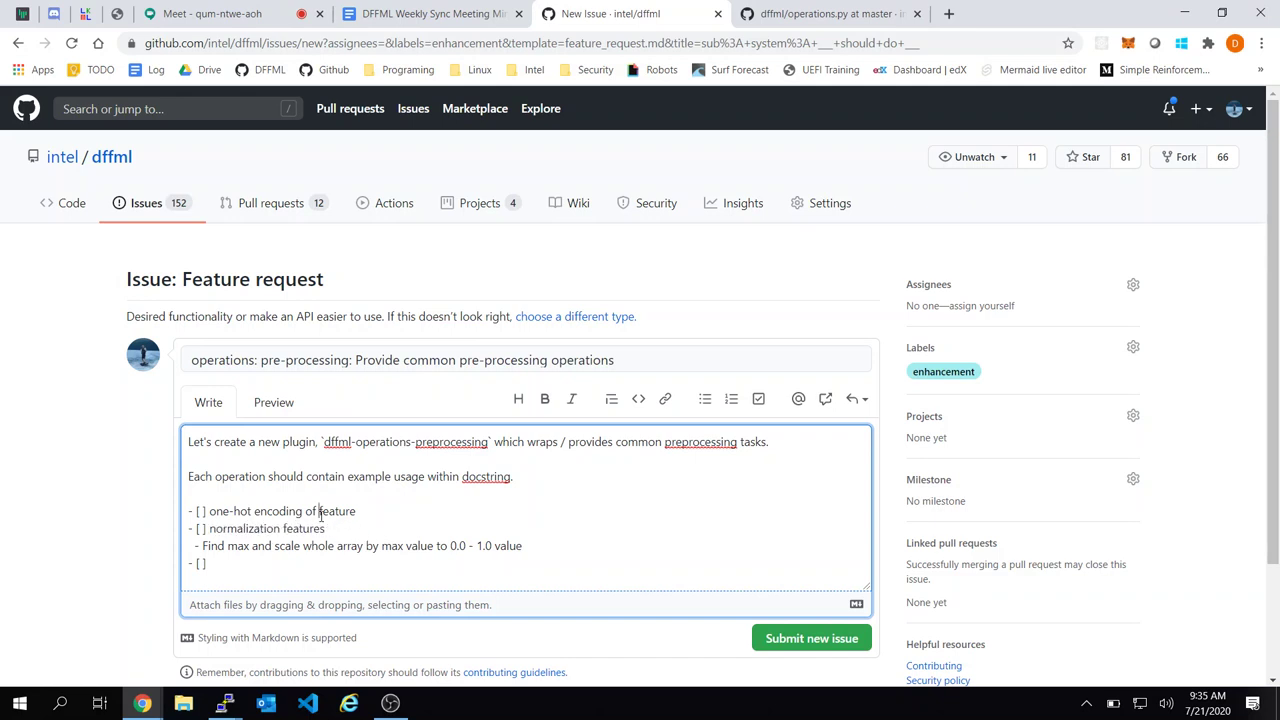
pyautogui.moveTo(319, 511); pyautogui.dragTo(353, 521)
pyautogui.click(353, 521)
pyautogui.press('BackSpace')
pyautogui.press('BackSpace')
pyautogui.press('BackSpace')
pyautogui.press('BackSpace')
pyautogui.press('BackSpace')
pyautogui.press('BackSpace')
# End with 'Check out scikit preprocessing functions for more ideas' and submit the issue
pyautogui.write('Check out')
pyautogui.press('Home')
pyautogui.press('Return')
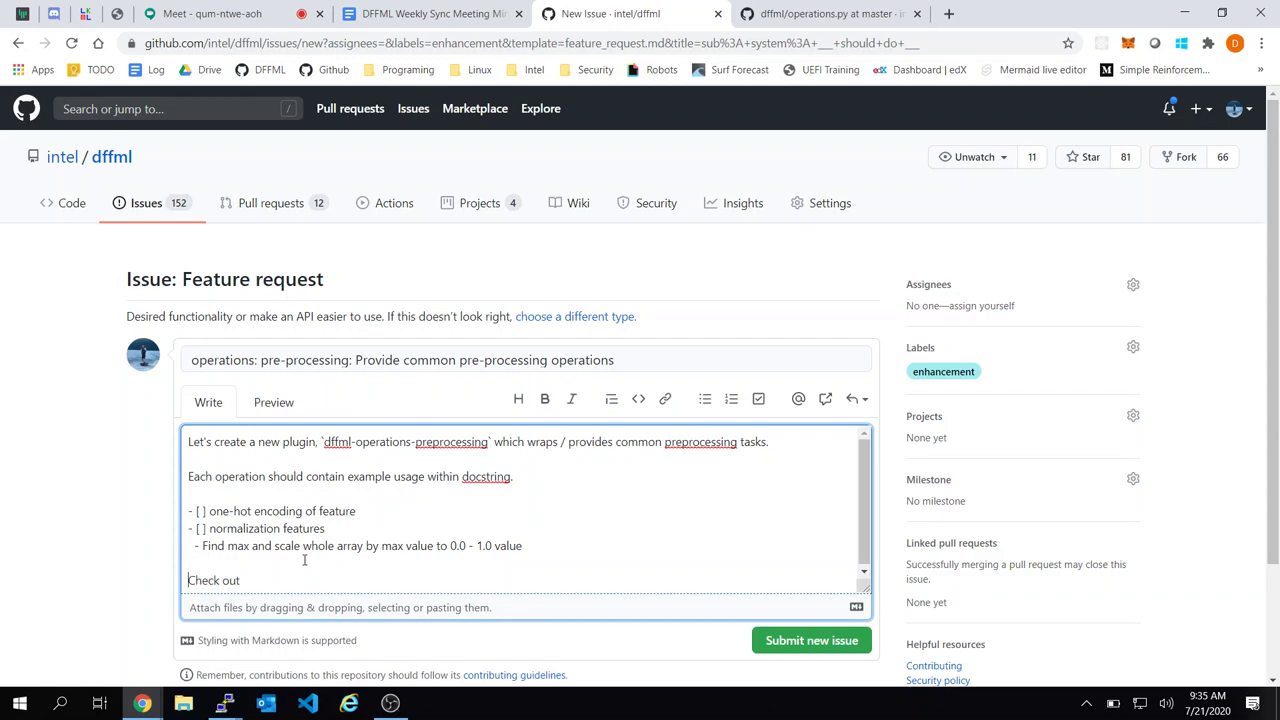
pyautogui.press('End')
pyautogui.write('scikit preprocessing functions')
pyautogui.write('for more')
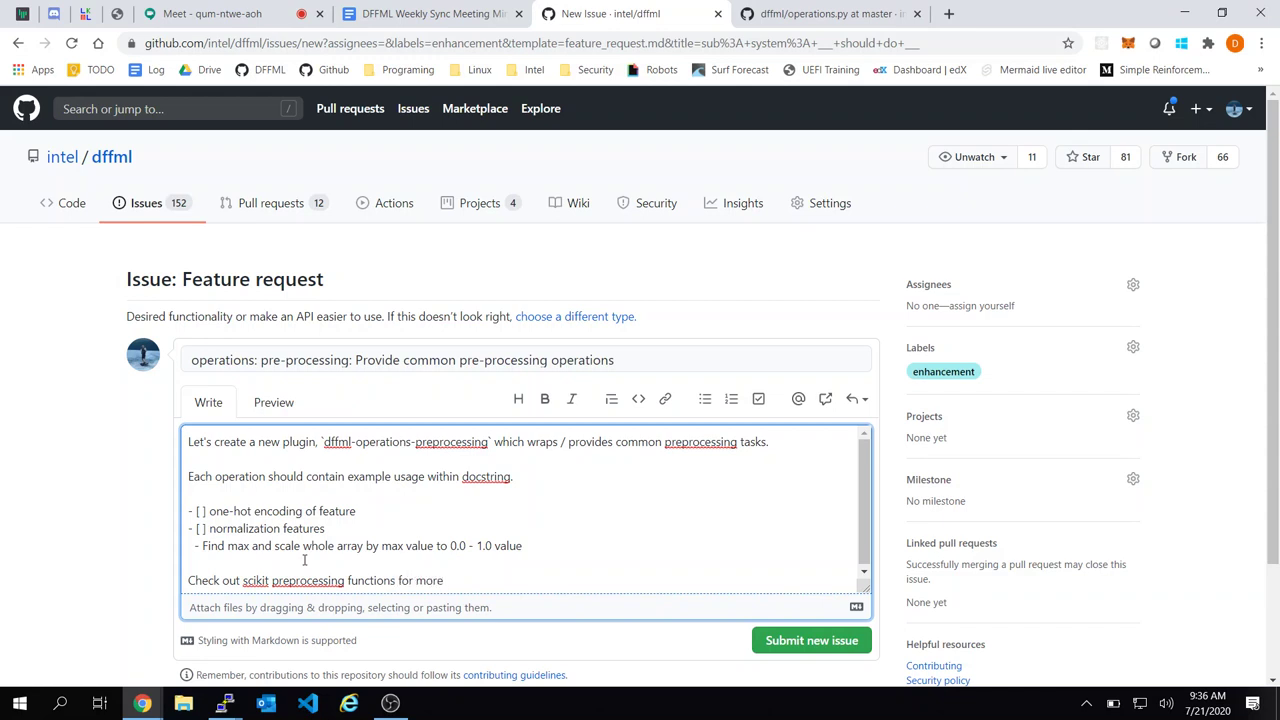
pyautogui.write(' ideas')
pyautogui.click(830, 641)
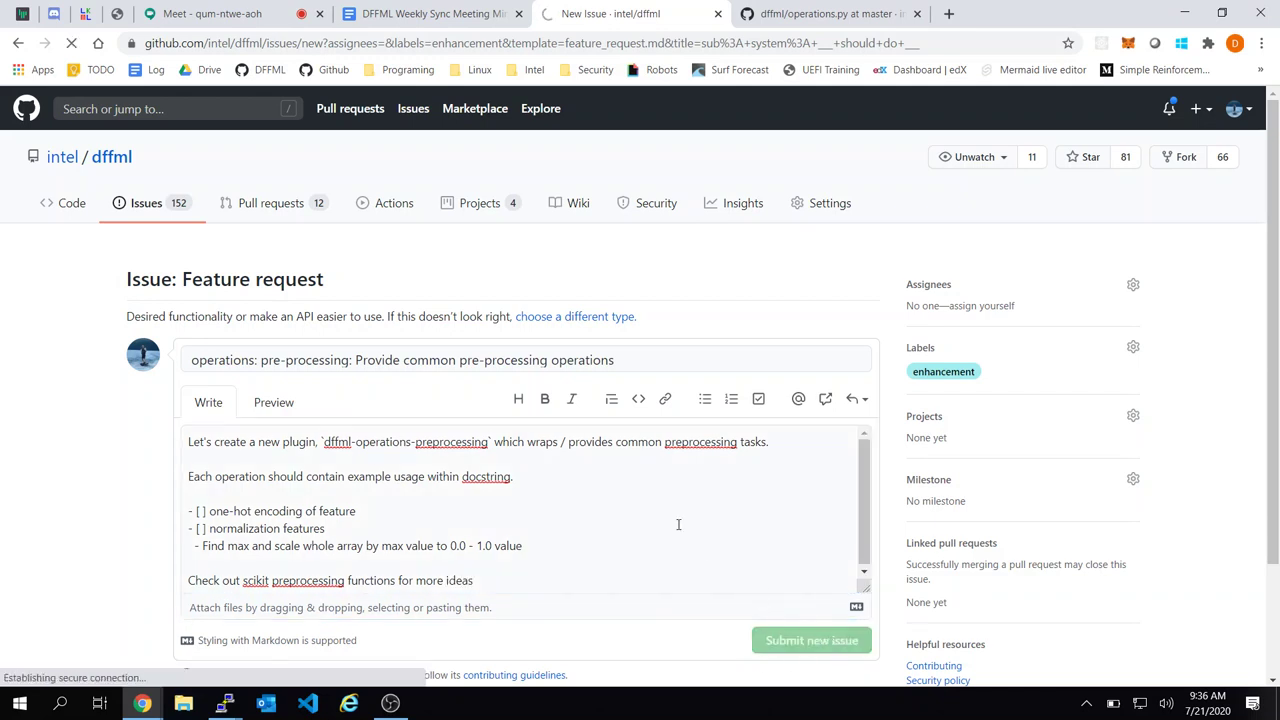
# Look over the operations.py, issue #795 and meeting minutes tabs, then go to the dffml repository
pyautogui.click(820, 13)
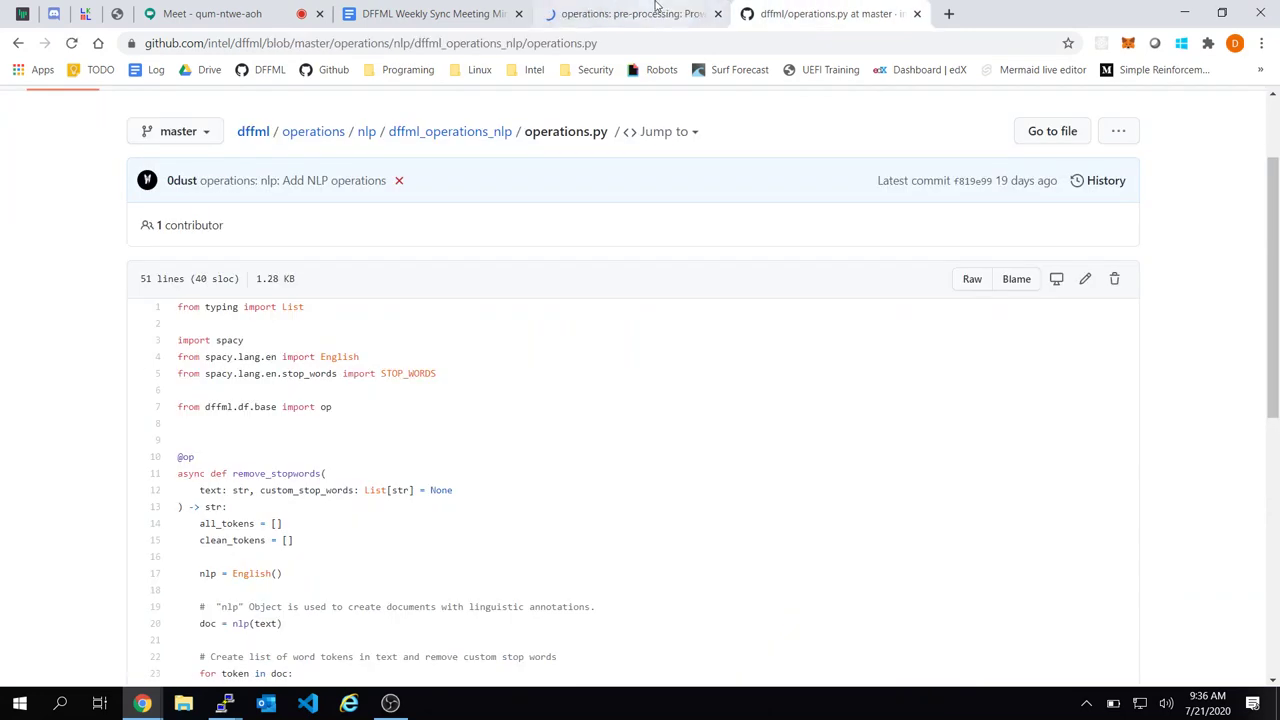
pyautogui.click(655, 13)
pyautogui.click(430, 13)
pyautogui.click(630, 13)
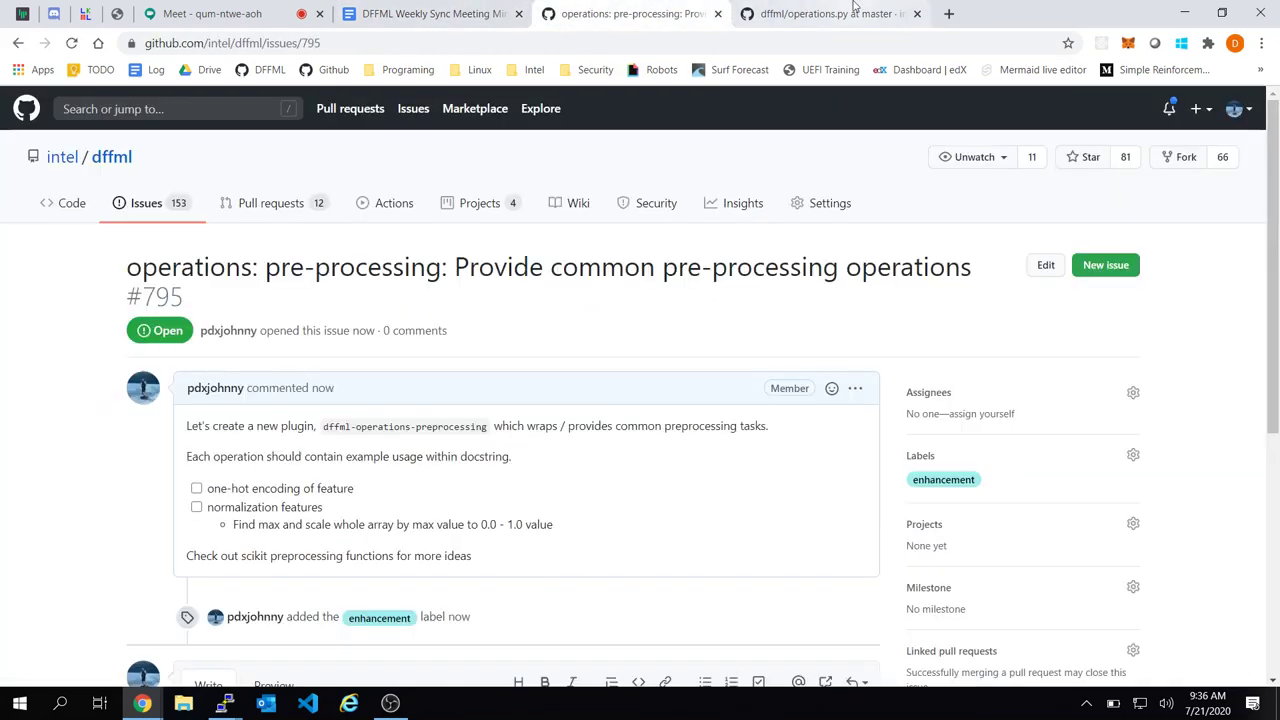
pyautogui.click(853, 10)
pyautogui.click(585, 13)
pyautogui.click(448, 12)
pyautogui.click(750, 12)
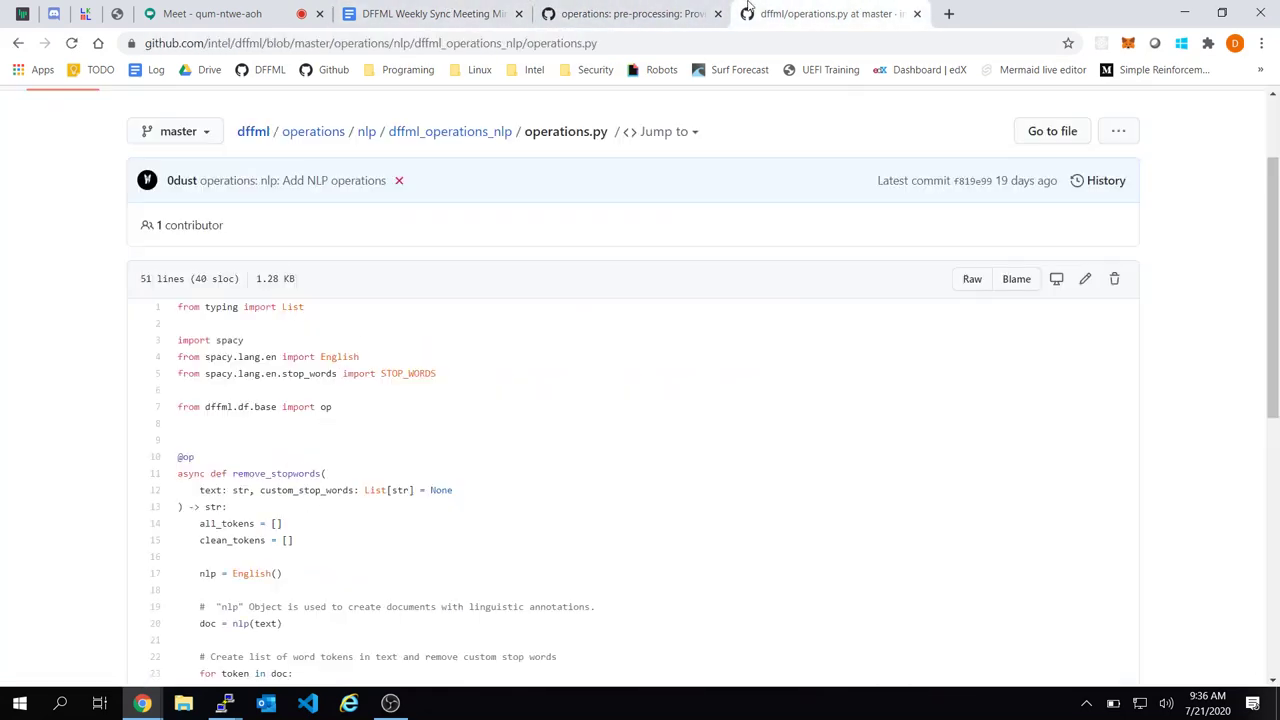
pyautogui.scroll(2, 683, 371)
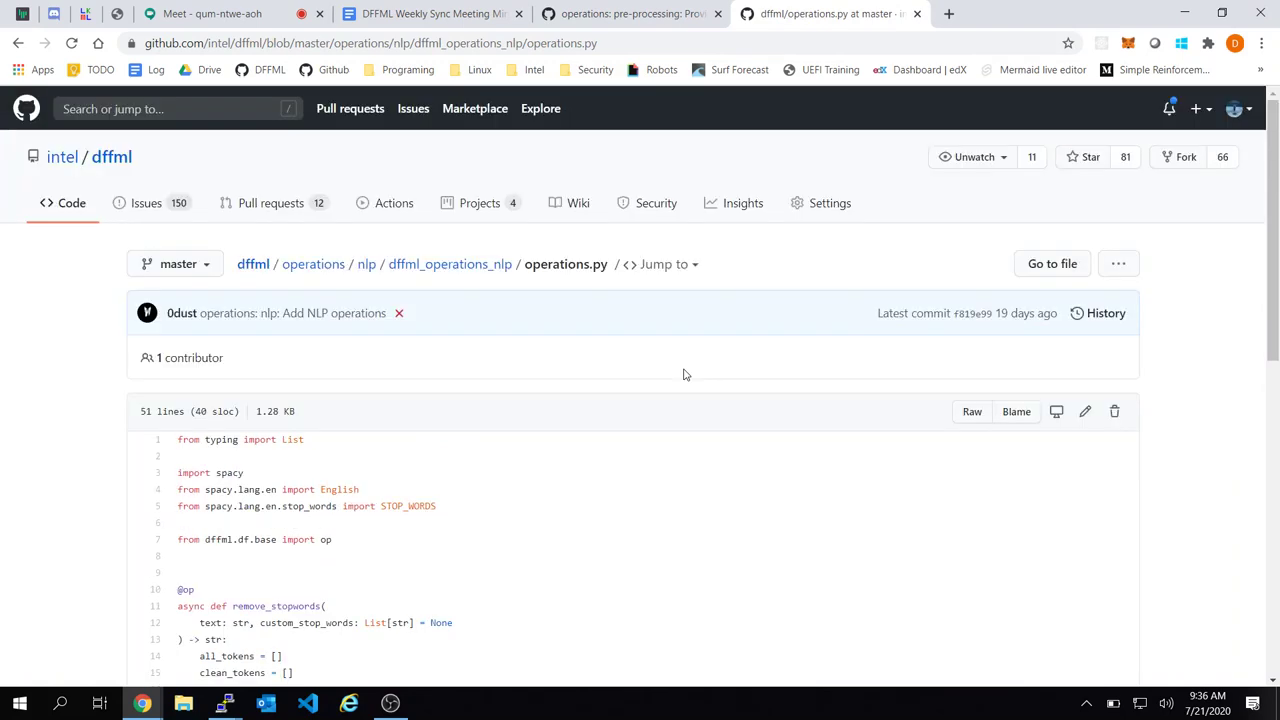
pyautogui.click(110, 160)
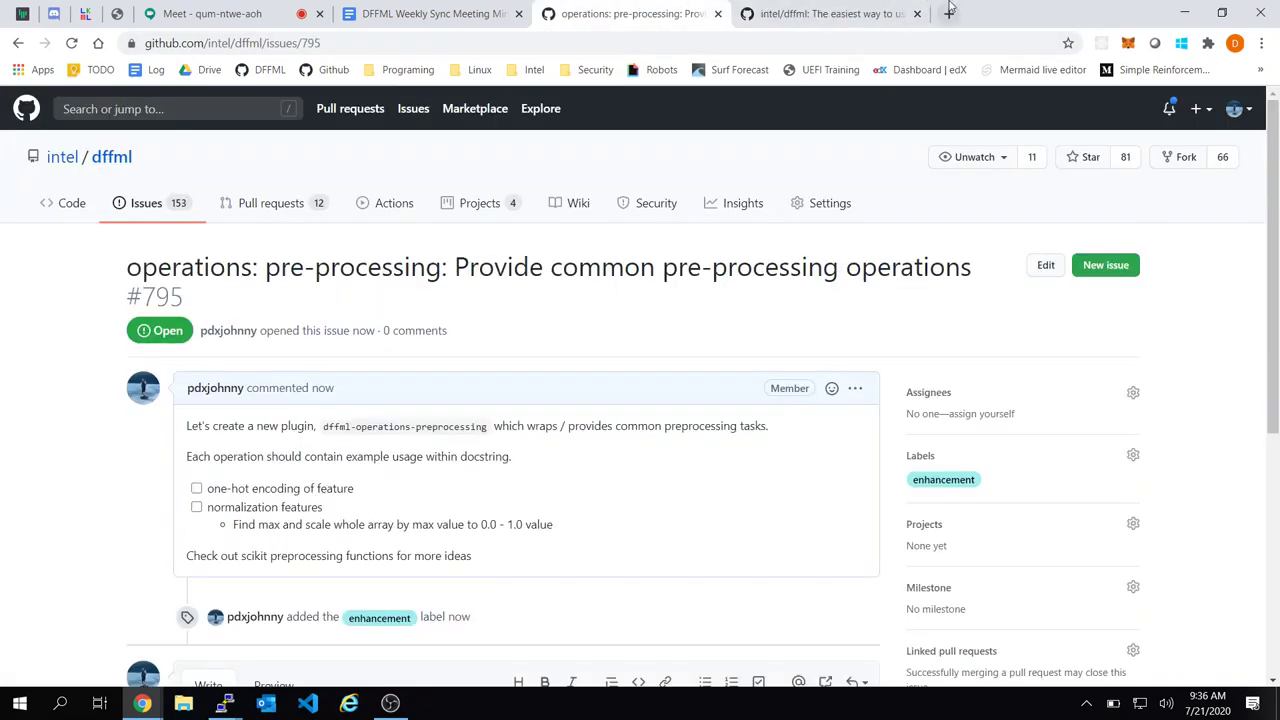
# View the intel/dffml issues list with #795 first, then switch to the meeting minutes
pyautogui.click(949, 13)
pyautogui.click(825, 12)
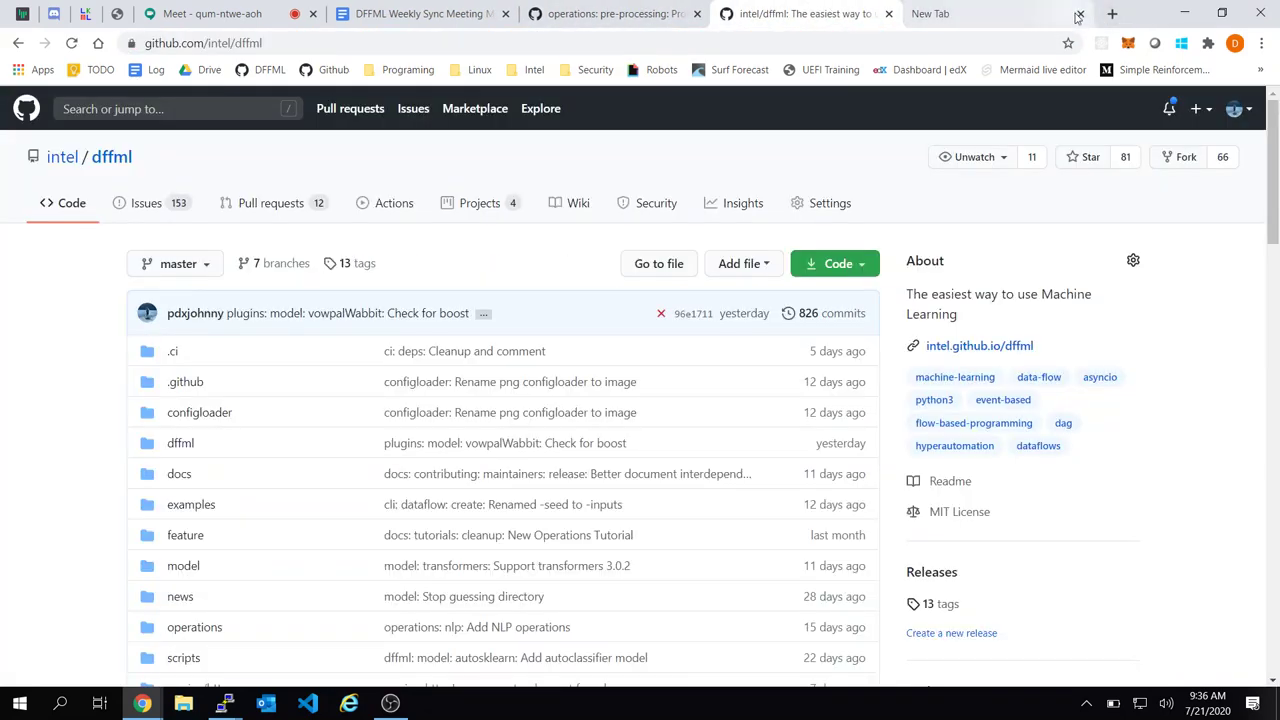
pyautogui.click(1079, 14)
pyautogui.click(623, 8)
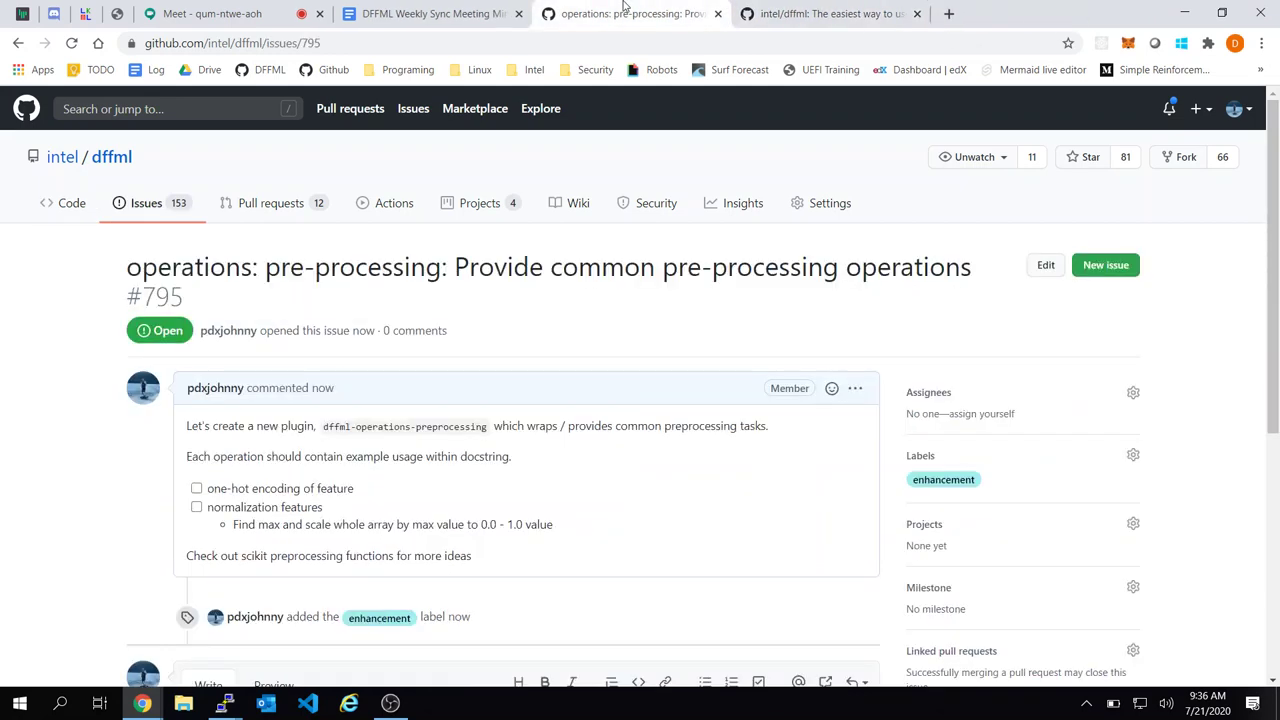
pyautogui.click(180, 203)
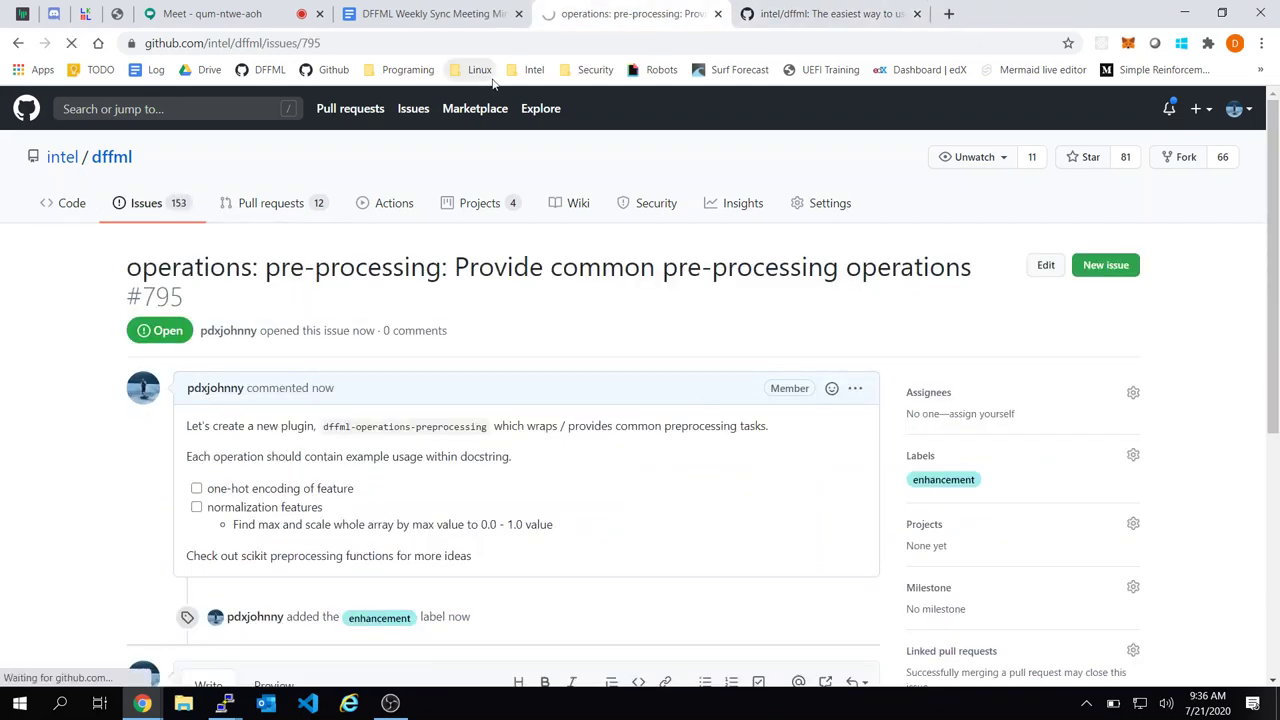
pyautogui.scroll(-1, 505, 375)
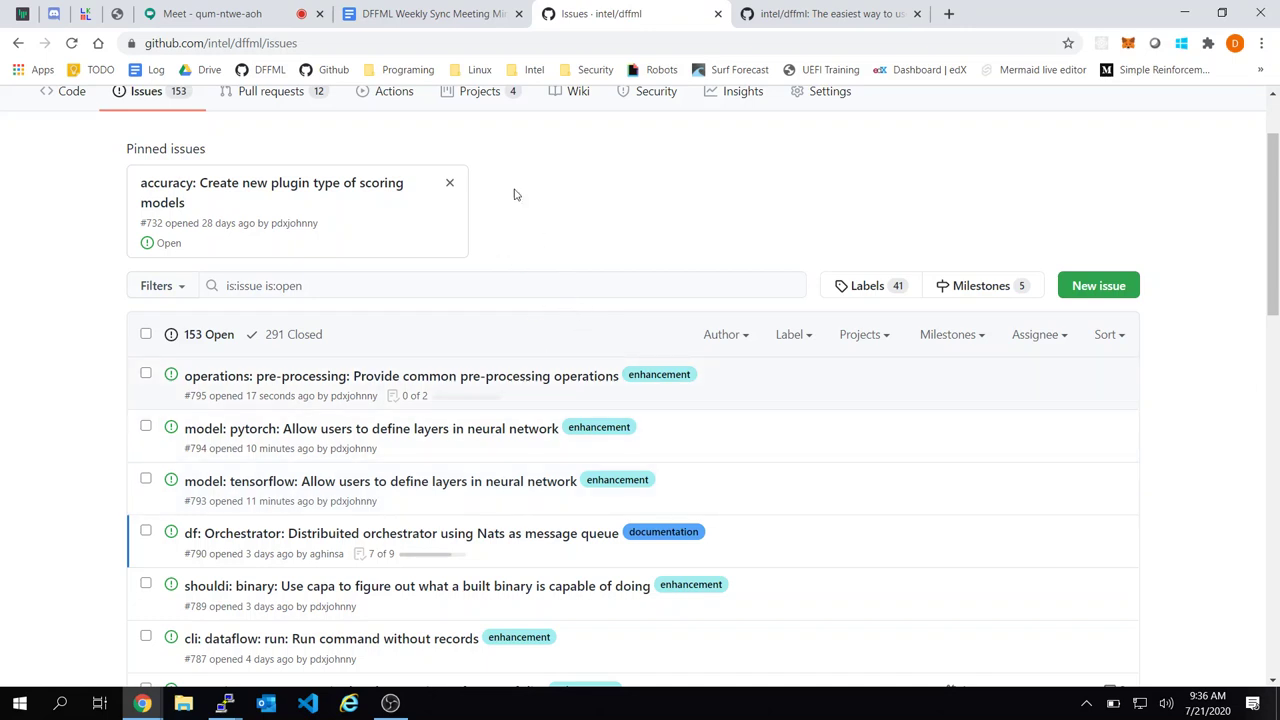
pyautogui.click(443, 17)
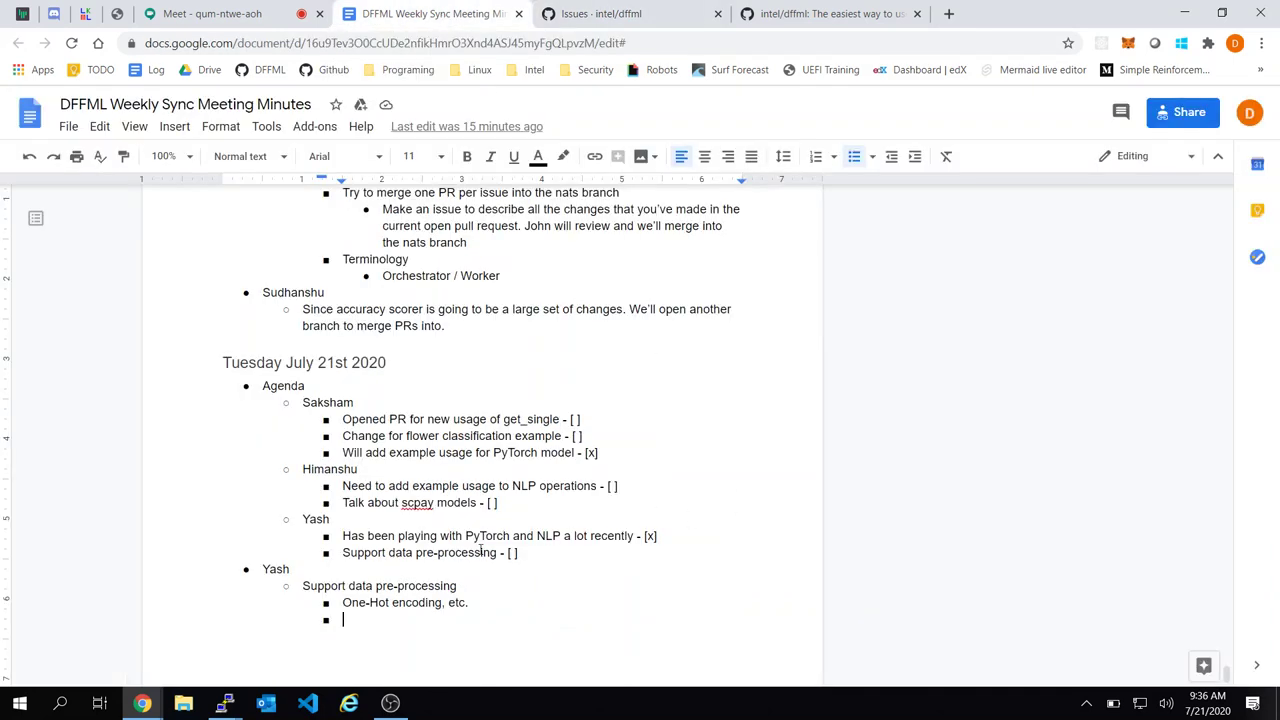
# Add a top-level bullet about supporting neural network layer definition
pyautogui.hotkey('shift', 'Tab')
pyautogui.write('Support ')
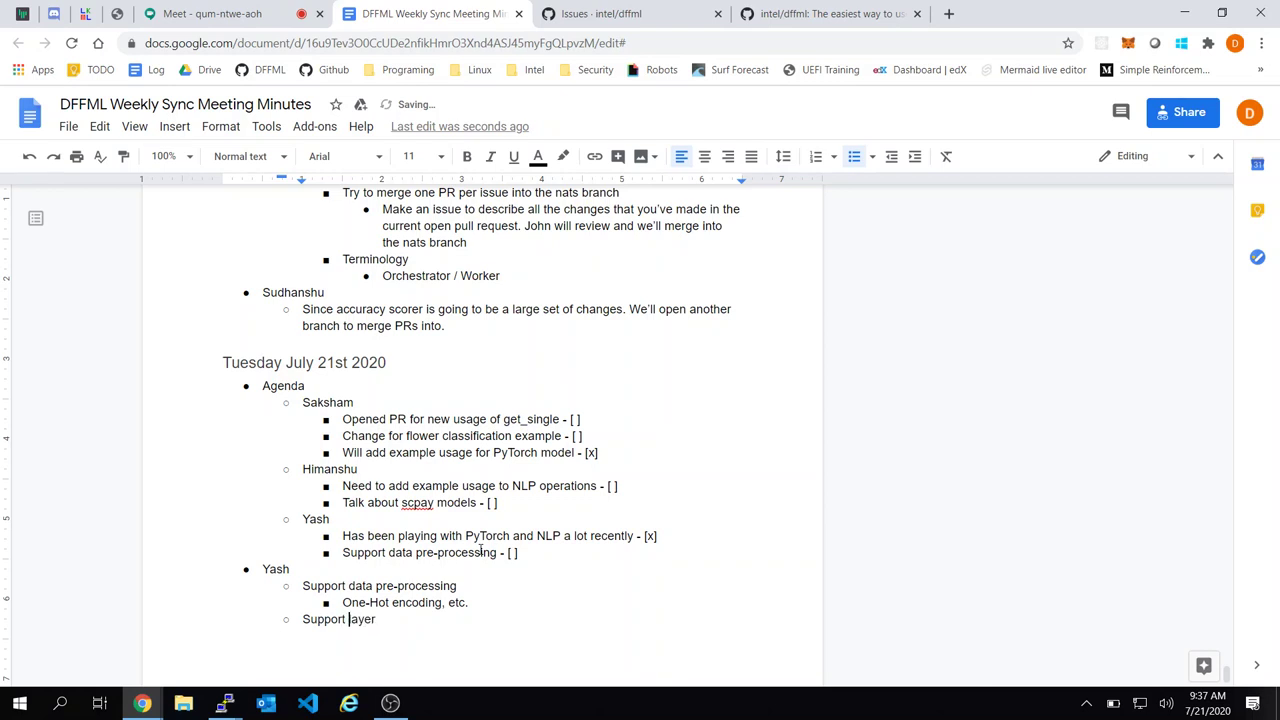
pyautogui.write('neural network ')
pyautogui.write('defintiion')
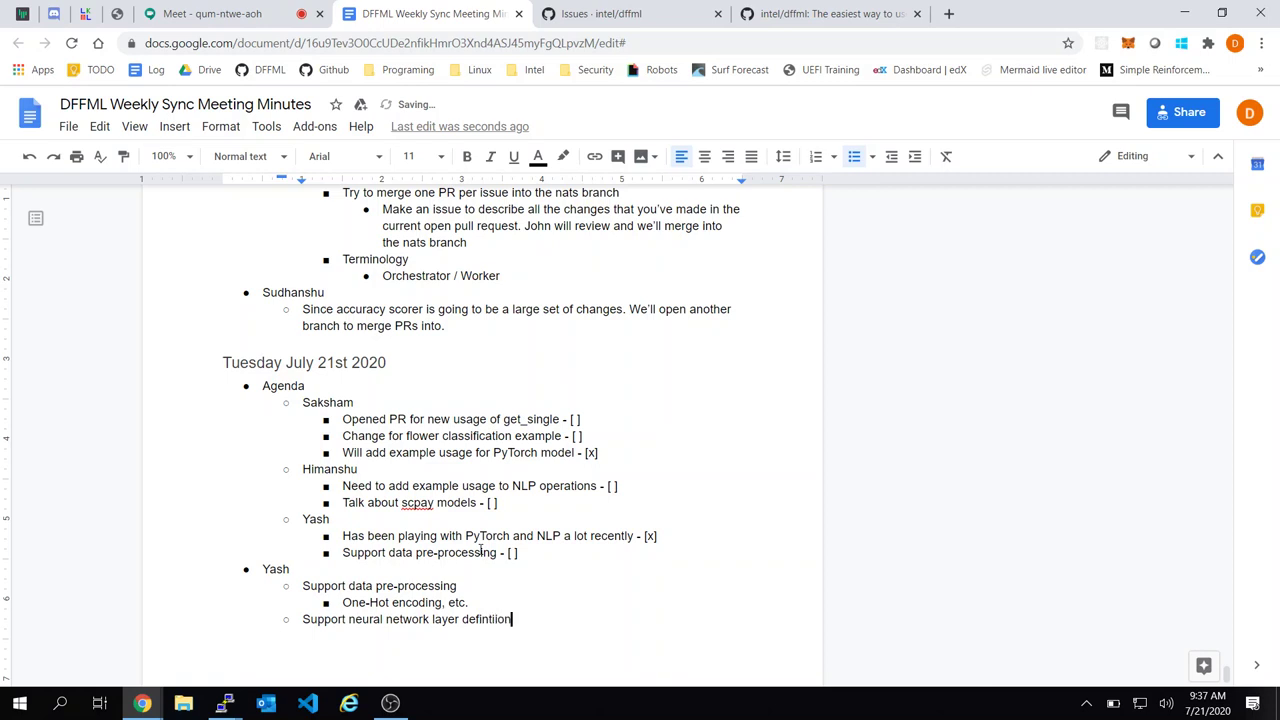
pyautogui.write('tion')
pyautogui.press('Return')
# Add a sub-point assigning a teammate to entrypoint-ify the existing tensorflow_hub layers, then return to dffml
pyautogui.write('S')
pyautogui.press('BackSpace')
pyautogui.press('BackSpace')
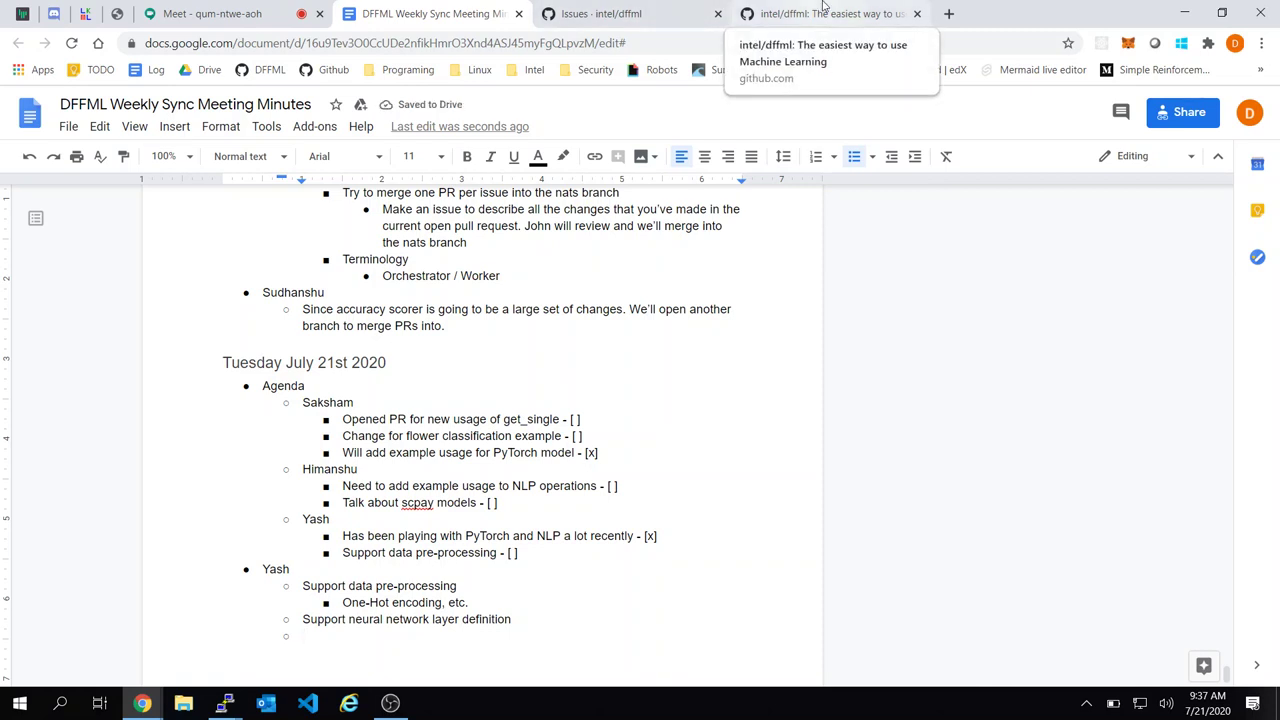
pyautogui.press('Tab')
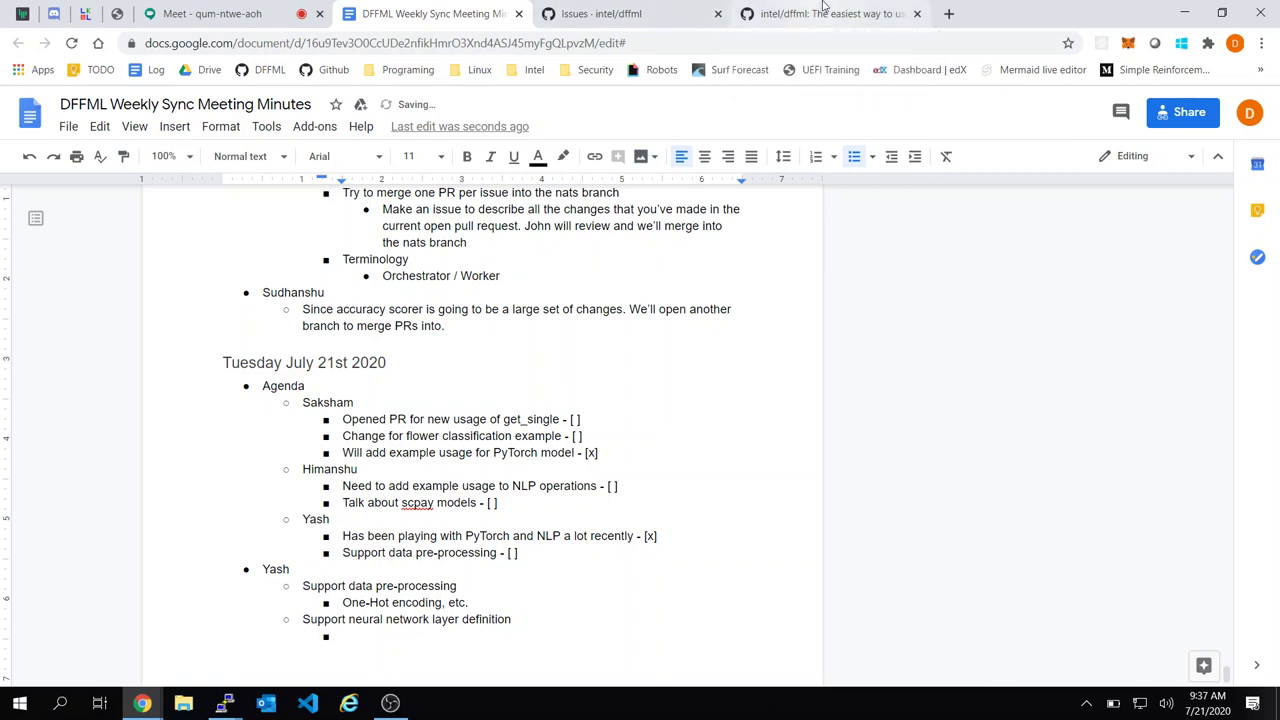
pyautogui.write('J')
pyautogui.press('BackSpace')
pyautogui.write('John to entrypoint-ify ')
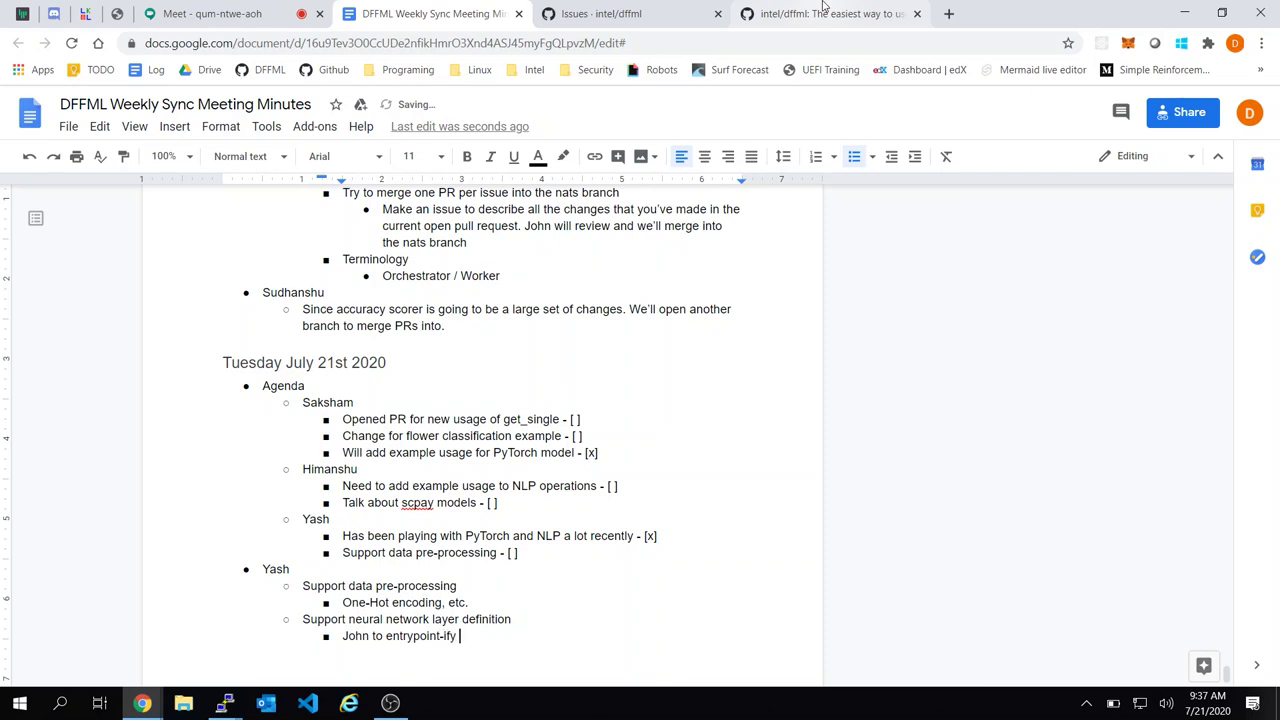
pyautogui.write('the existing tensorflow_hu')
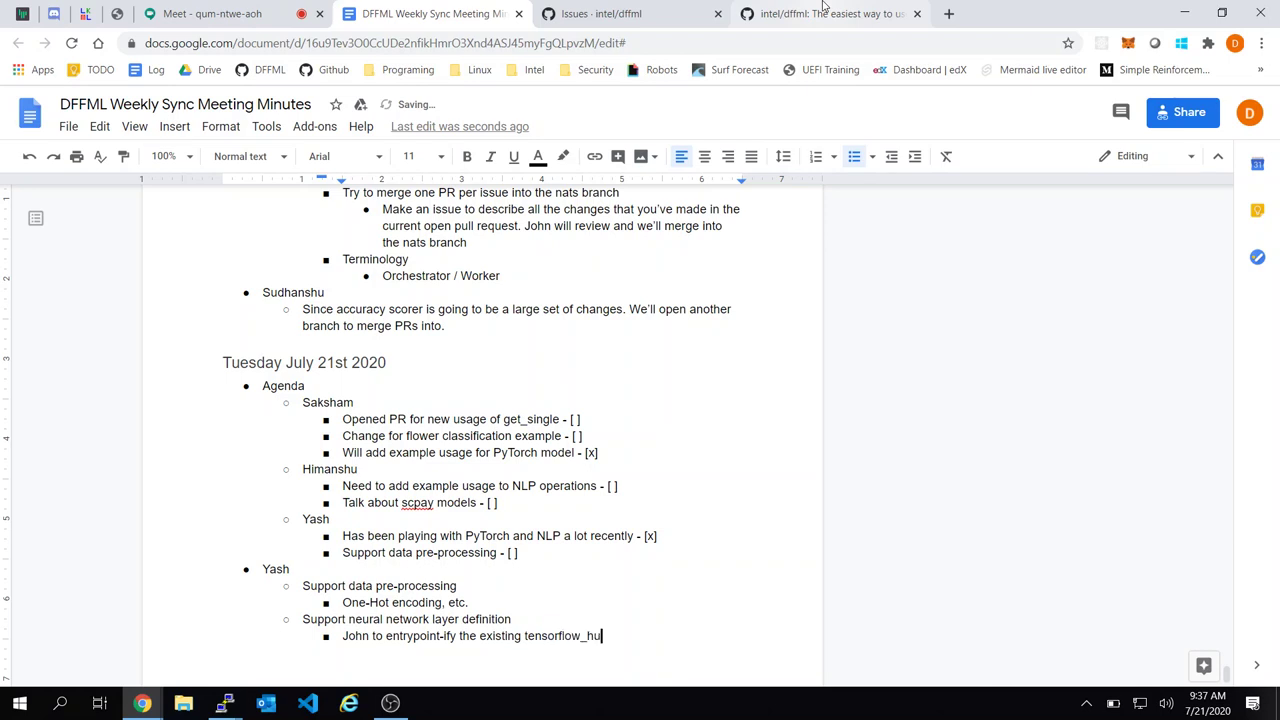
pyautogui.write('b layers')
pyautogui.press('Return')
pyautogui.hotkey('shift', 'Tab')
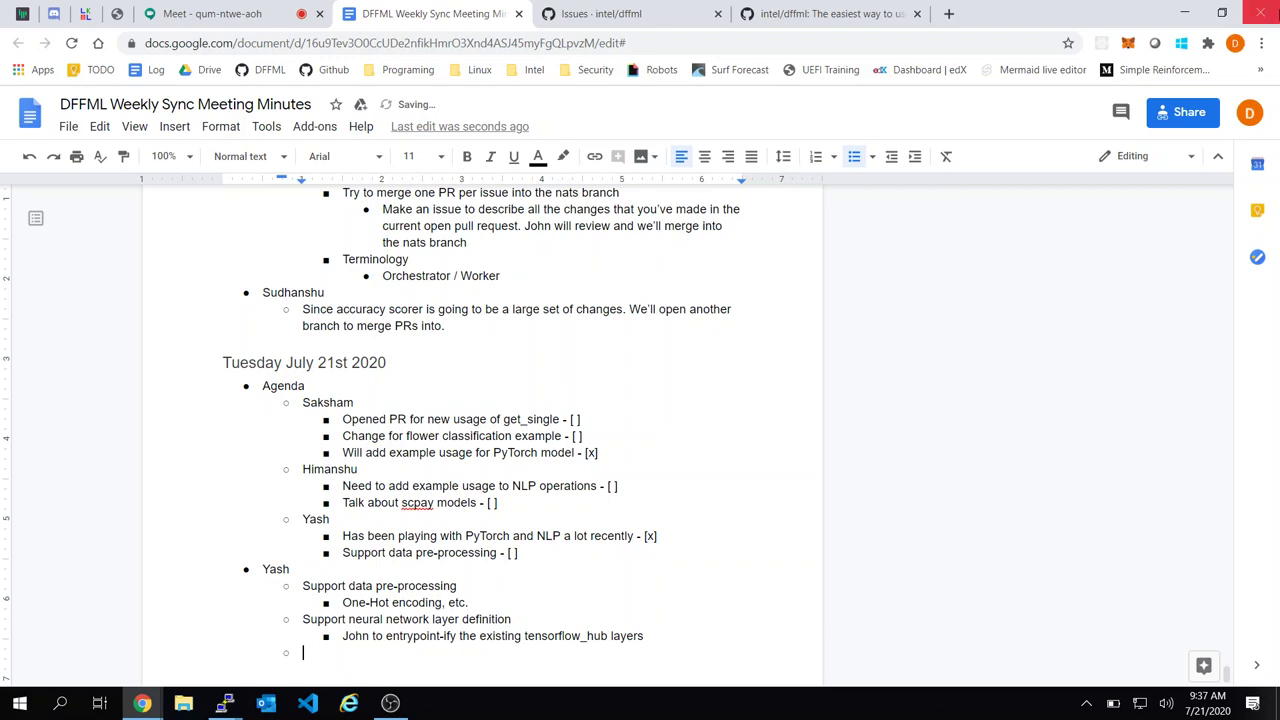
pyautogui.click(858, 8)
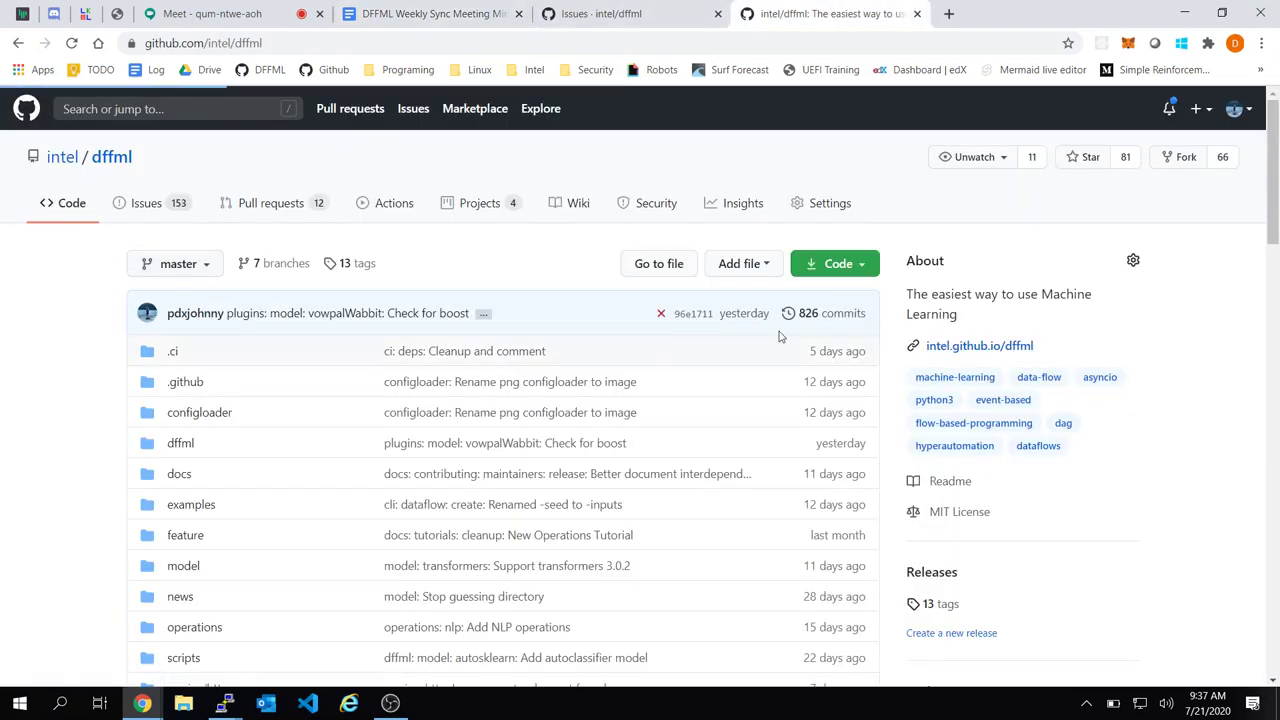
# Scroll the intel/dffml open issues list headed by #795, then go back to the minutes
pyautogui.click(172, 204)
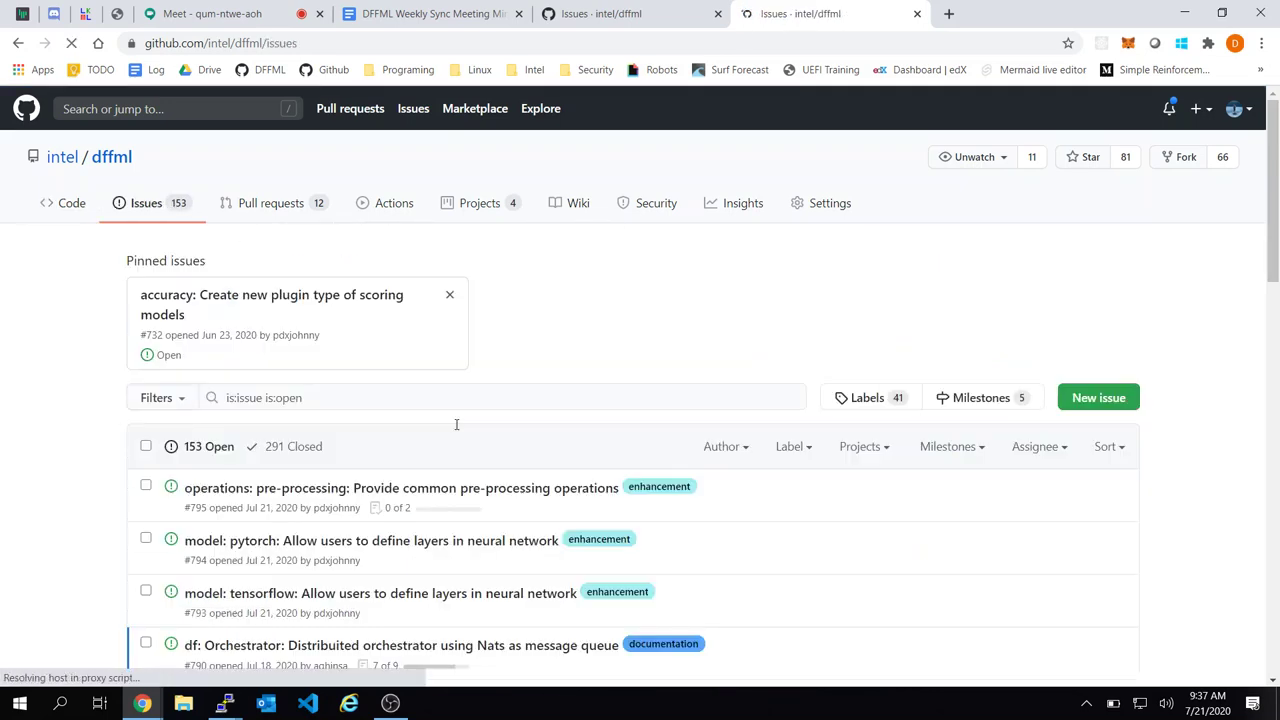
pyautogui.scroll(-2, 634, 380)
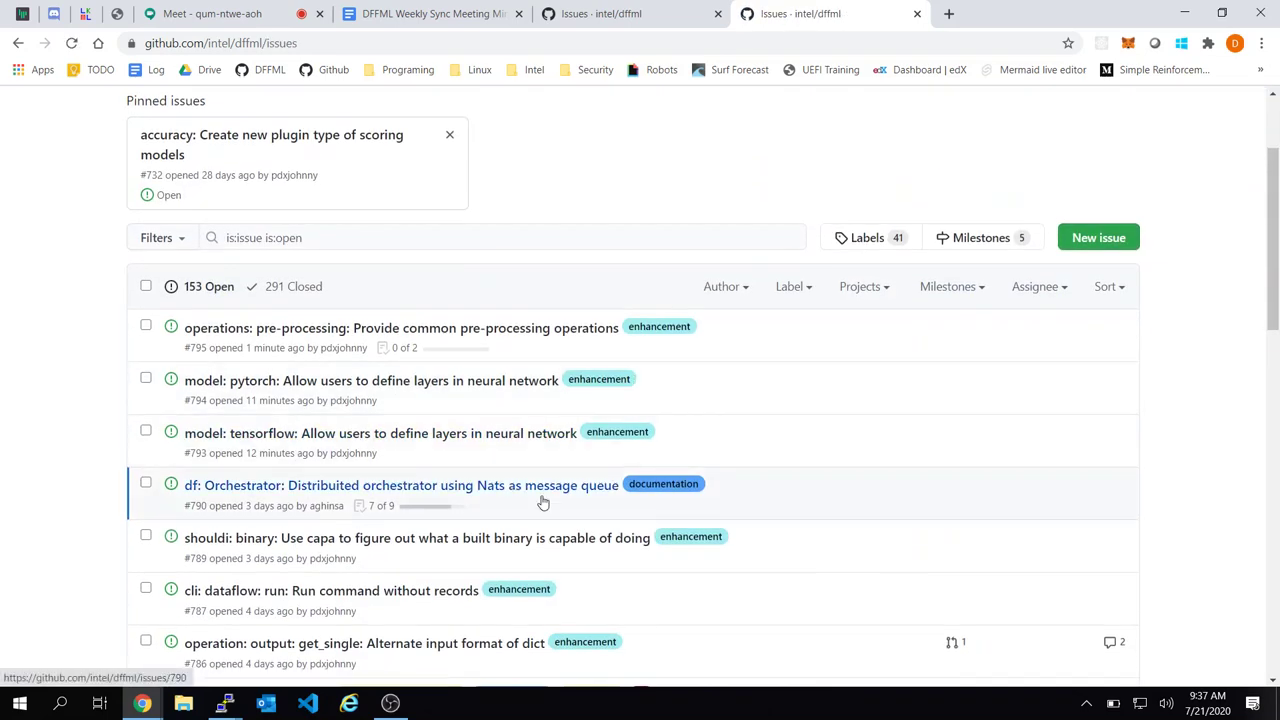
pyautogui.click(400, 12)
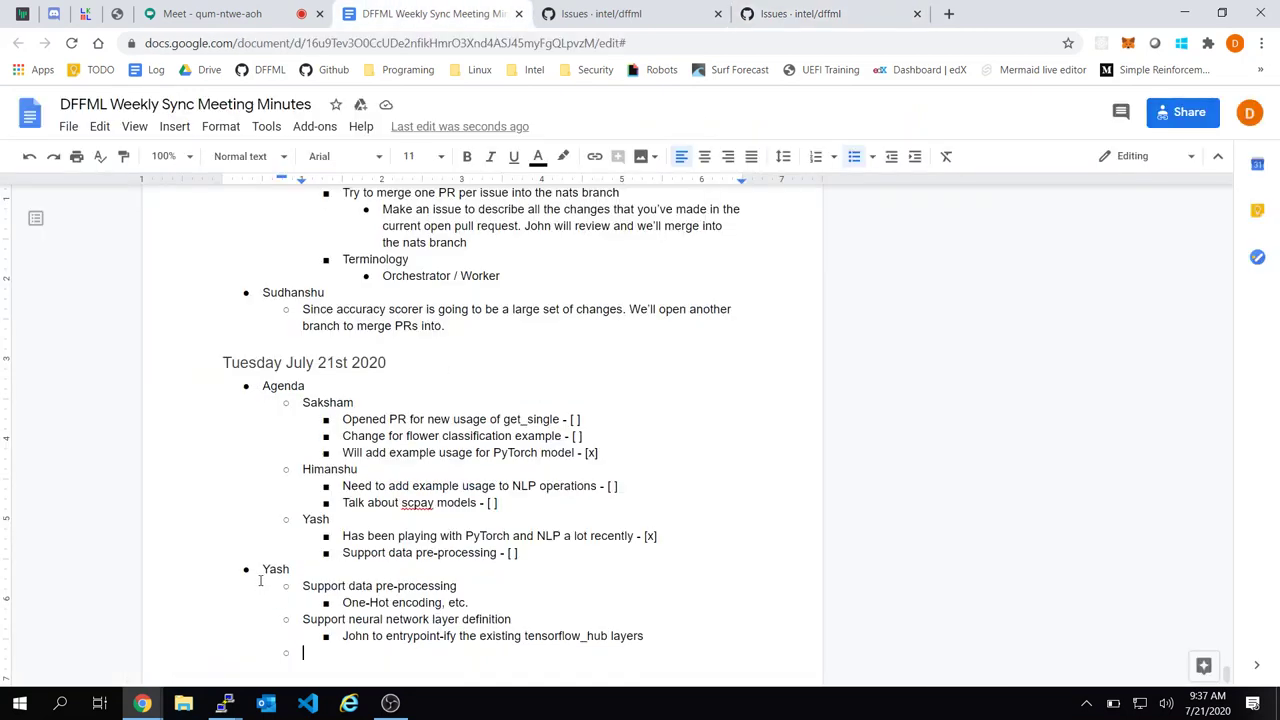
# Add a top-level bullet with a teammate's name and the sub-point 'Broke the CI - vowpalWabbit'
pyautogui.hotkey('shift', 'Tab')
pyautogui.write('Joh')
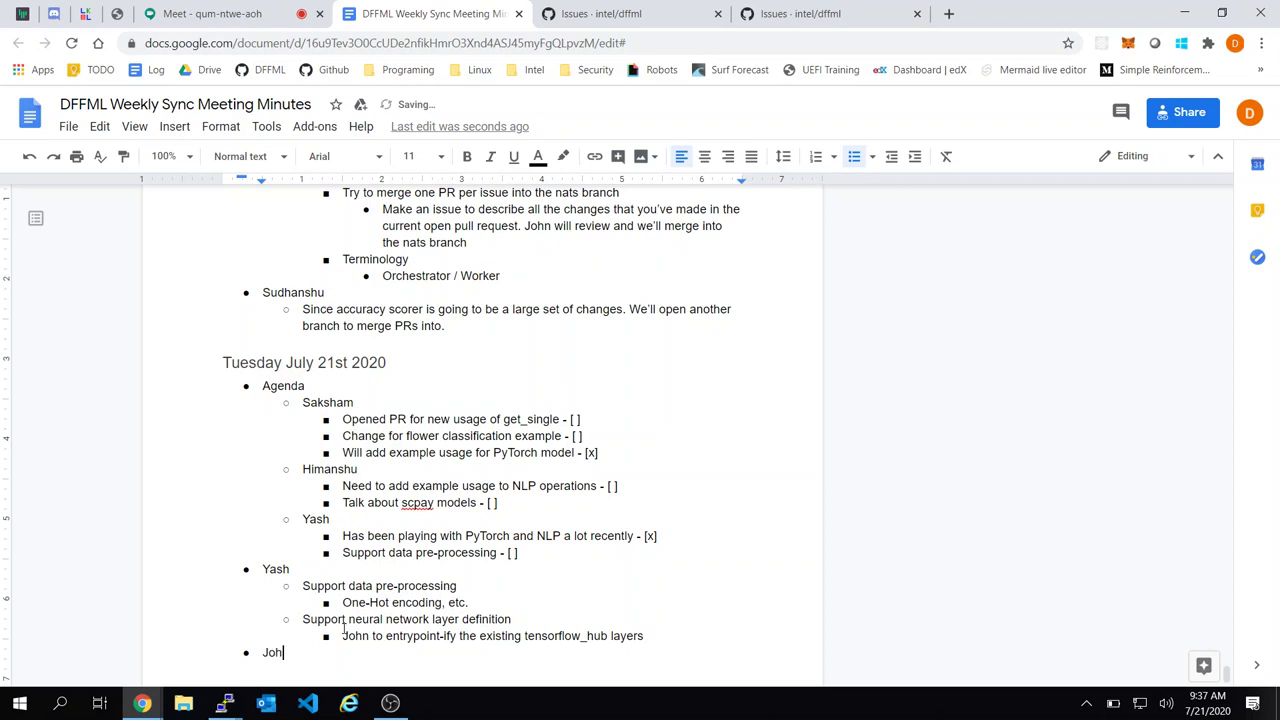
pyautogui.write('n')
pyautogui.press('Return')
pyautogui.press('Tab')
pyautogui.write('Broke the CI ')
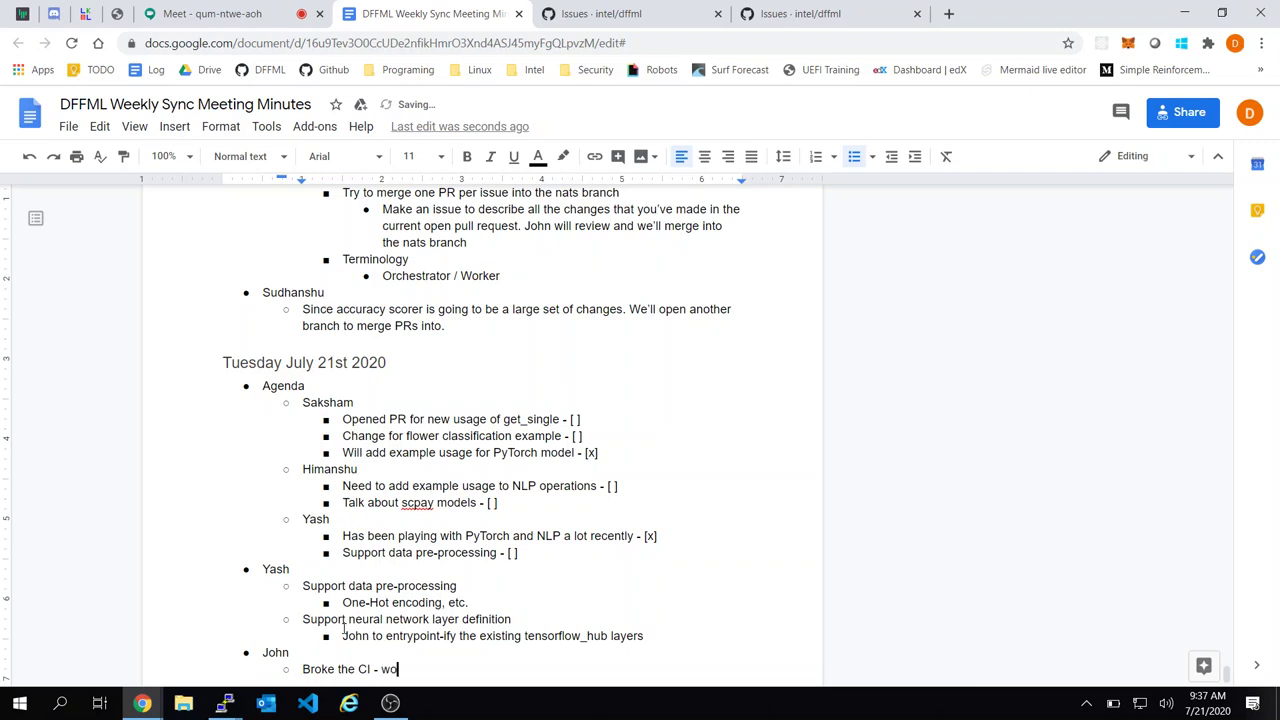
pyautogui.write('- wo')
pyautogui.press('BackSpace')
pyautogui.press('BackSpace')
pyautogui.write('now')
pyautogui.press('BackSpace')
pyautogui.press('BackSpace')
pyautogui.press('BackSpace')
pyautogui.press('BackSpace')
pyautogui.write('vowpalWabbit')
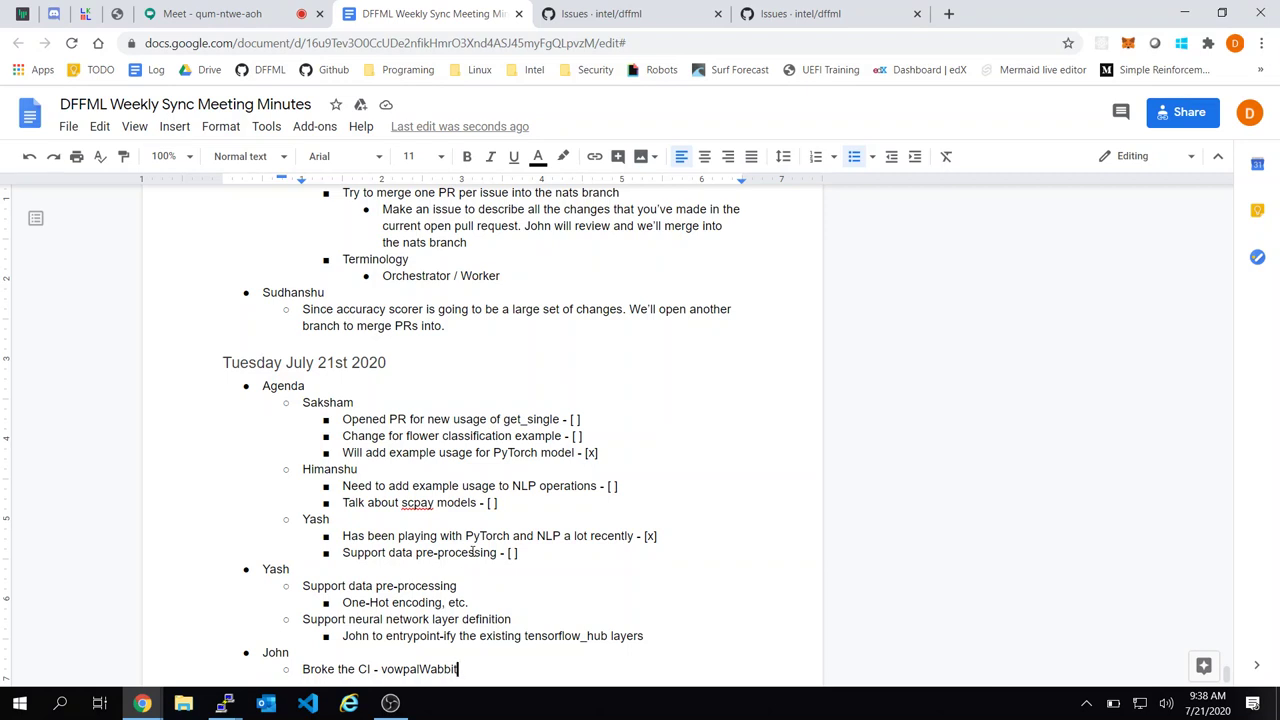
pyautogui.click(654, 10)
pyautogui.click(416, 10)
pyautogui.click(949, 13)
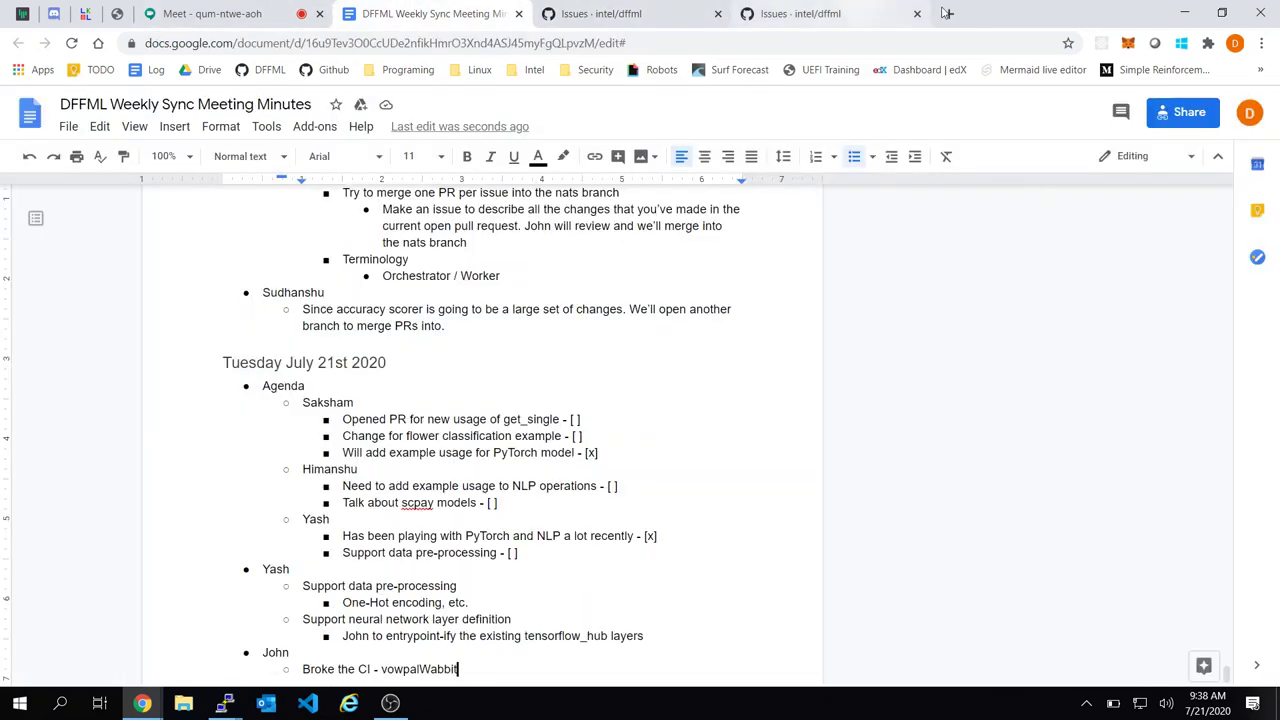
# Load the DFFML documentation at intel.github.io/dffml and scroll down its home page
pyautogui.write('int')
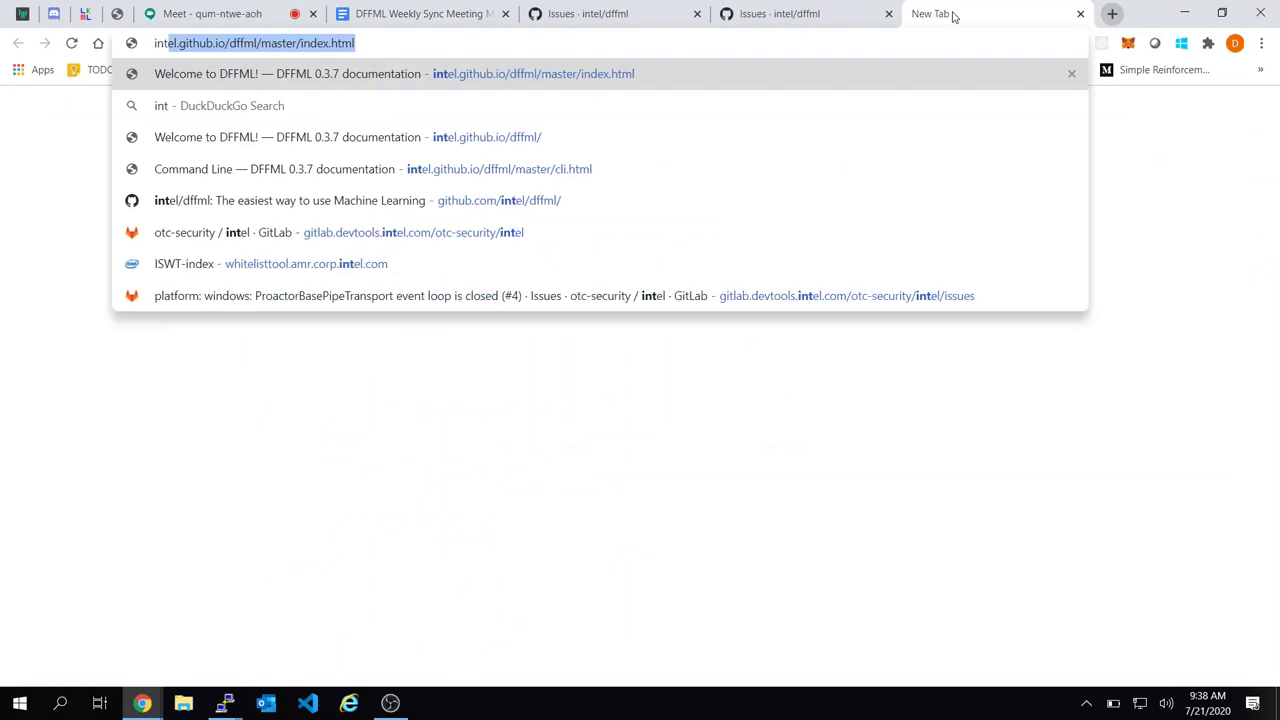
pyautogui.press('Return')
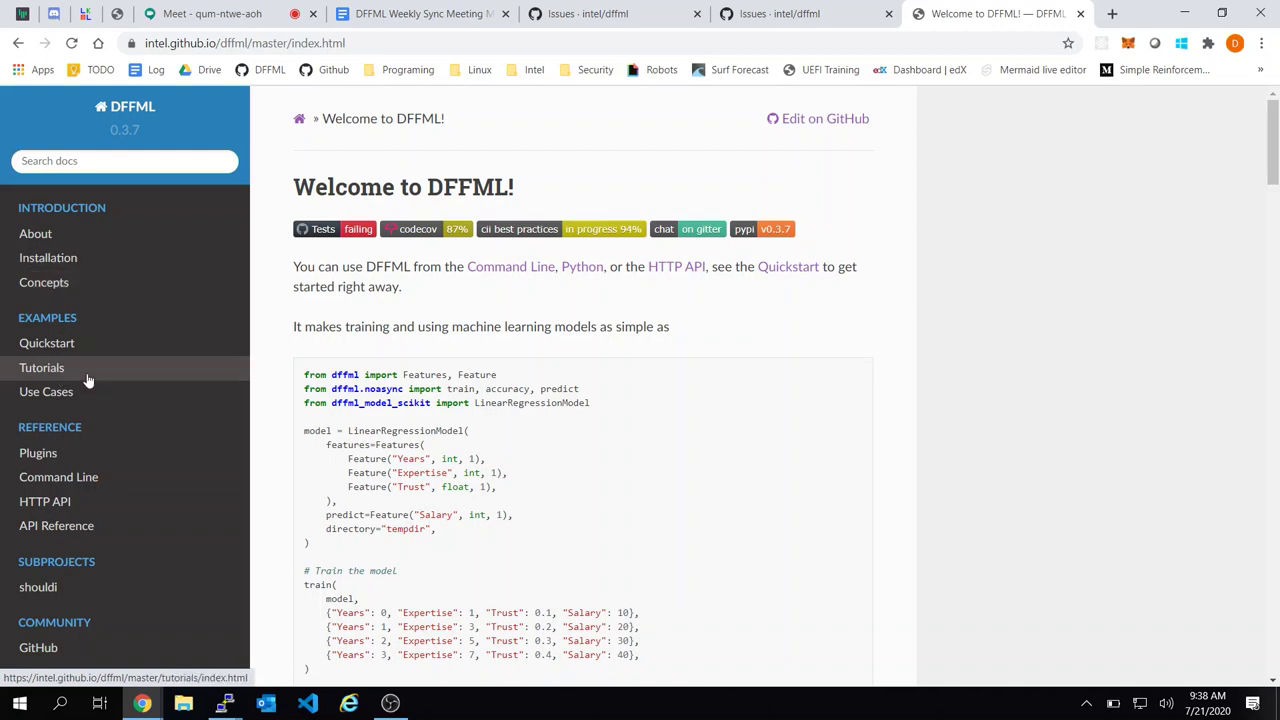
pyautogui.scroll(-1, 490, 460)
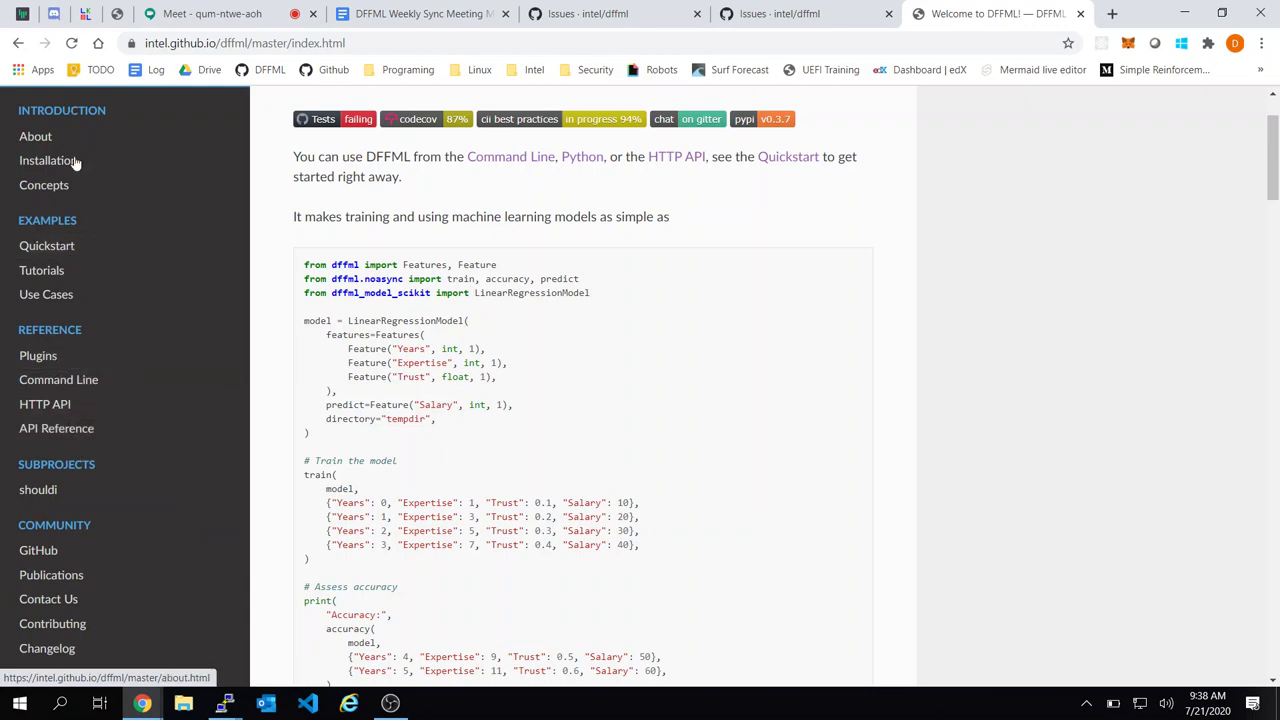
pyautogui.scroll(-2, 77, 323)
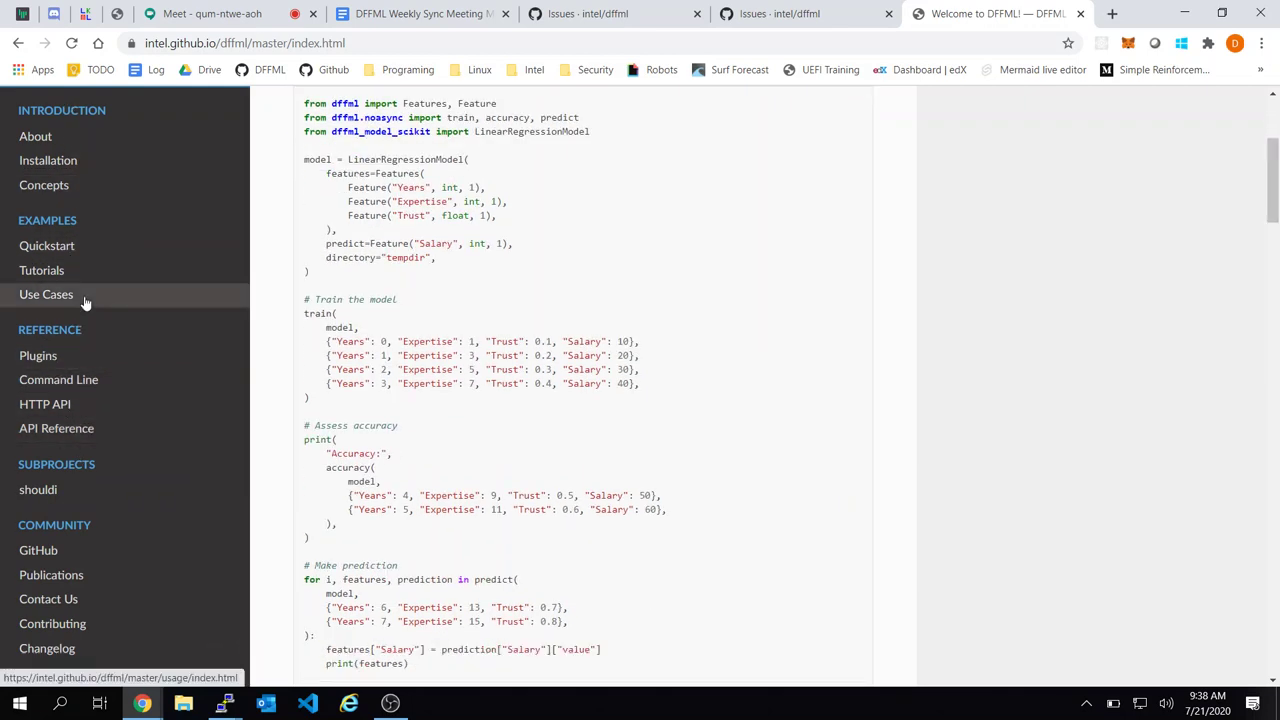
# Open the Command Line reference page and read through its sections before returning to the minutes
pyautogui.click(94, 390)
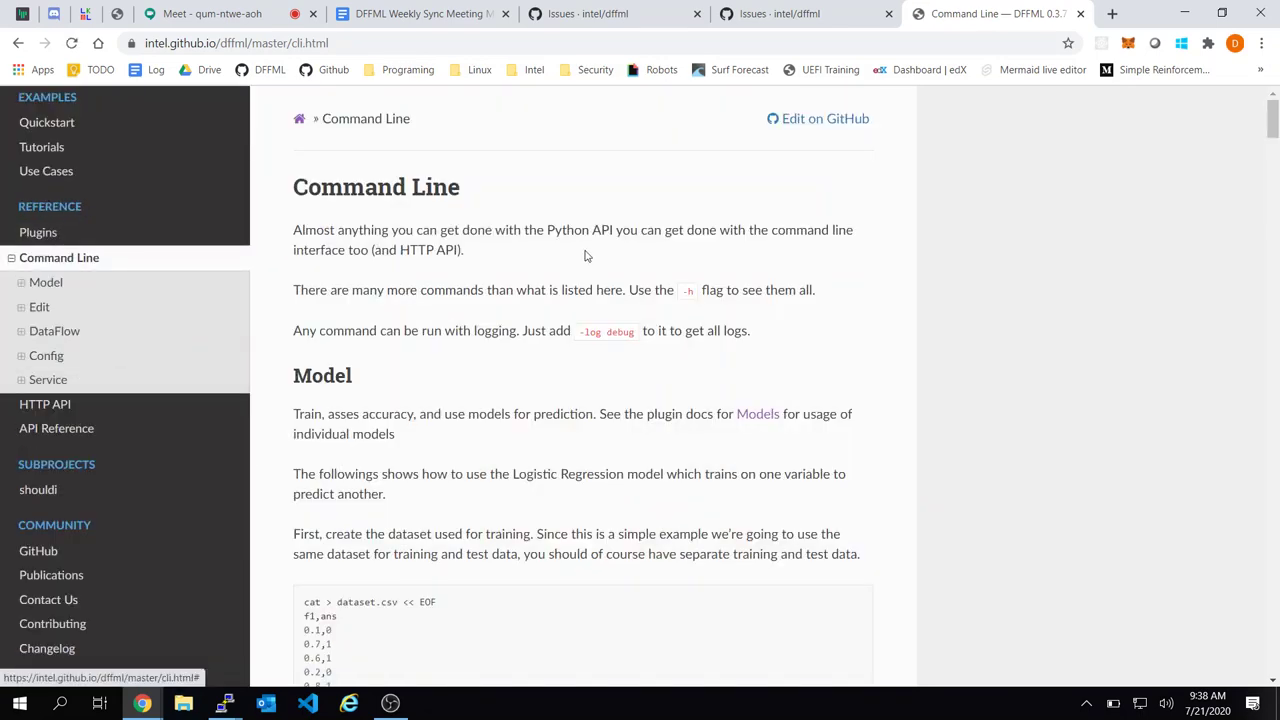
pyautogui.scroll(-10, 586, 255)
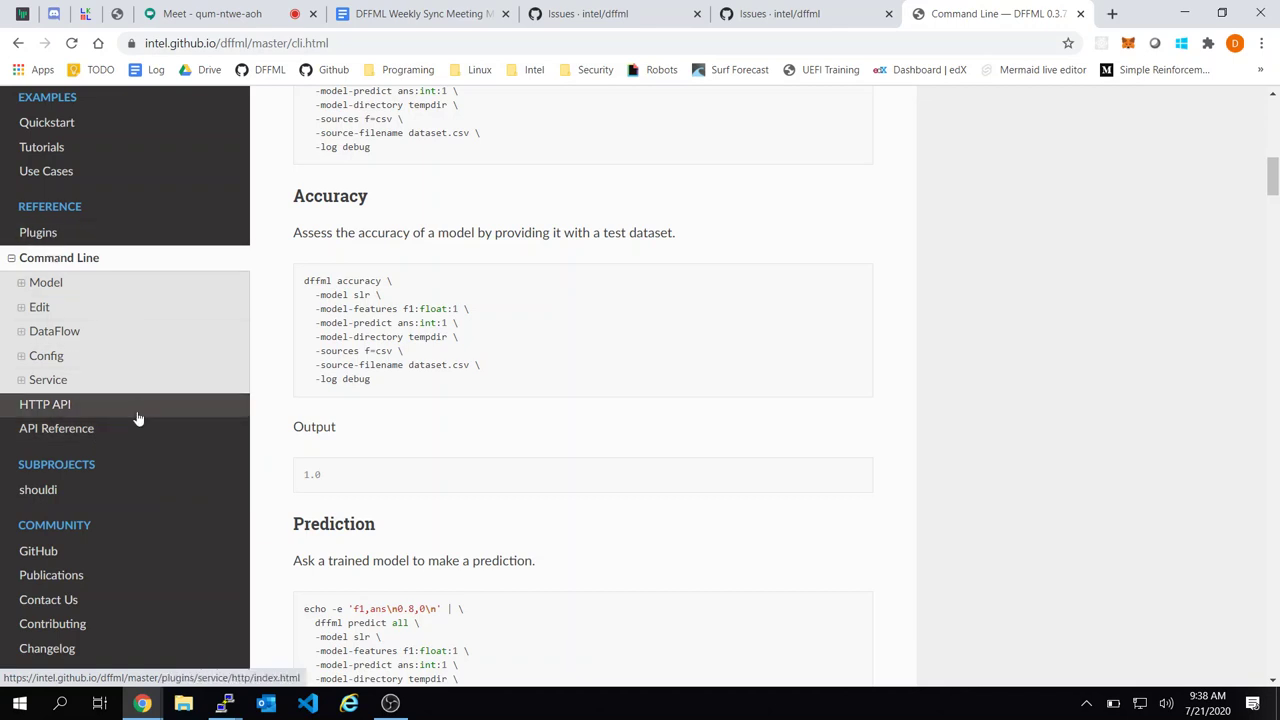
pyautogui.scroll(3, 185, 212)
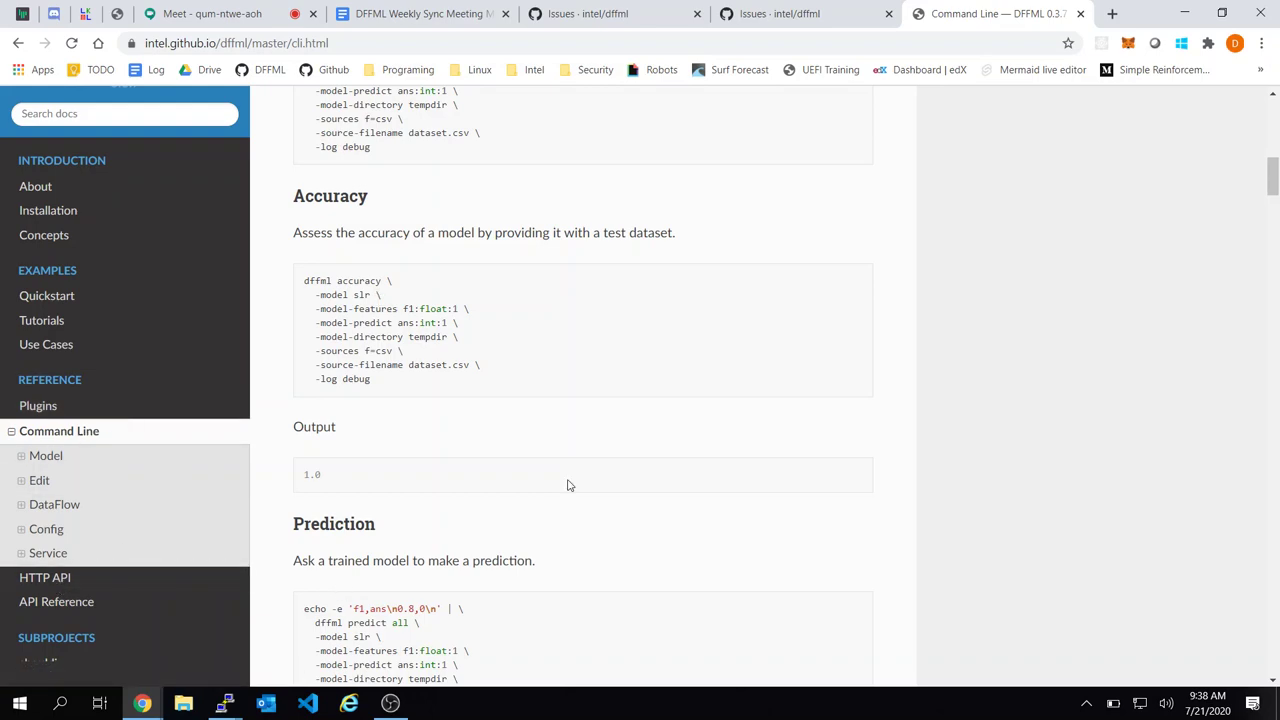
pyautogui.scroll(3, 567, 485)
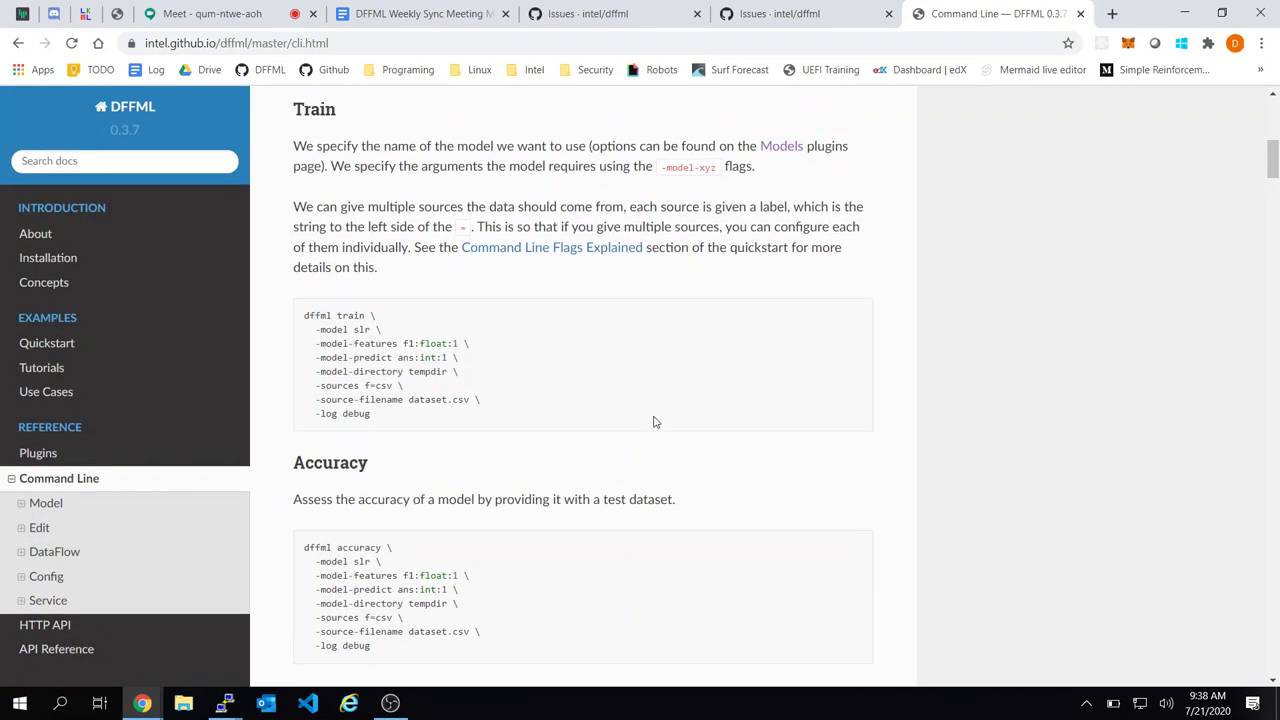
pyautogui.scroll(5, 655, 421)
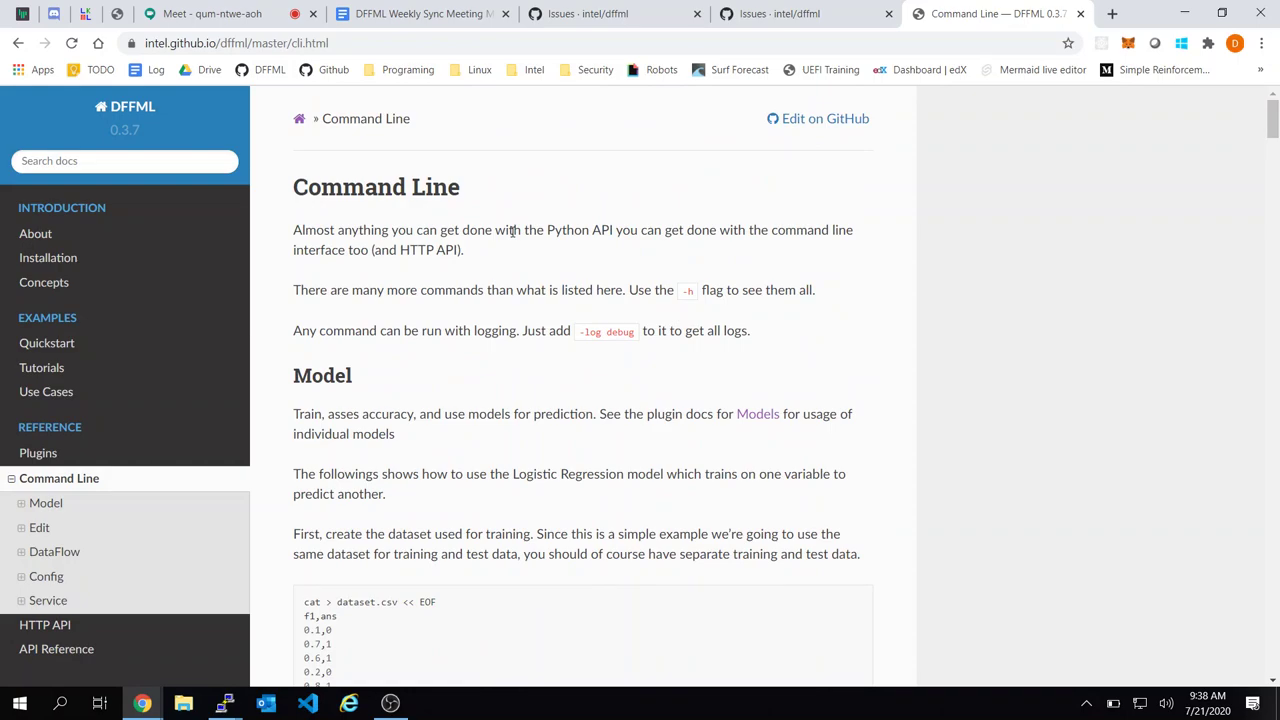
pyautogui.scroll(-20, 600, 495)
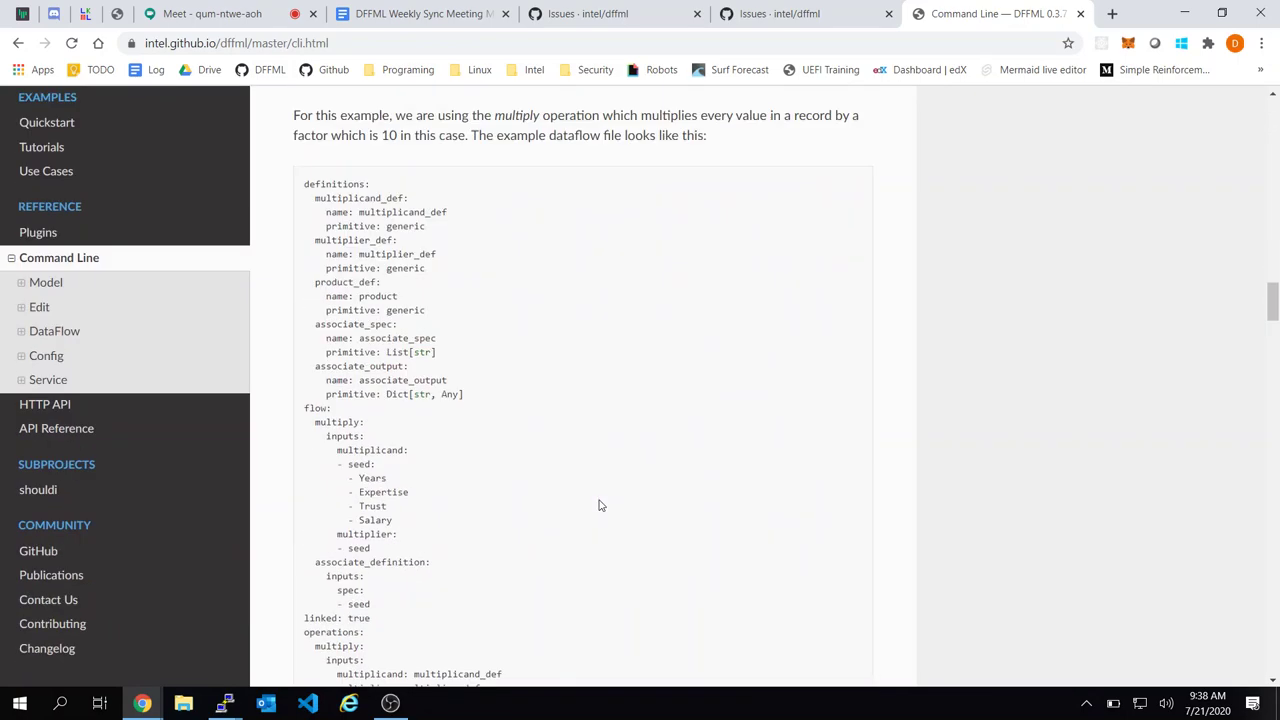
pyautogui.scroll(-15, 600, 505)
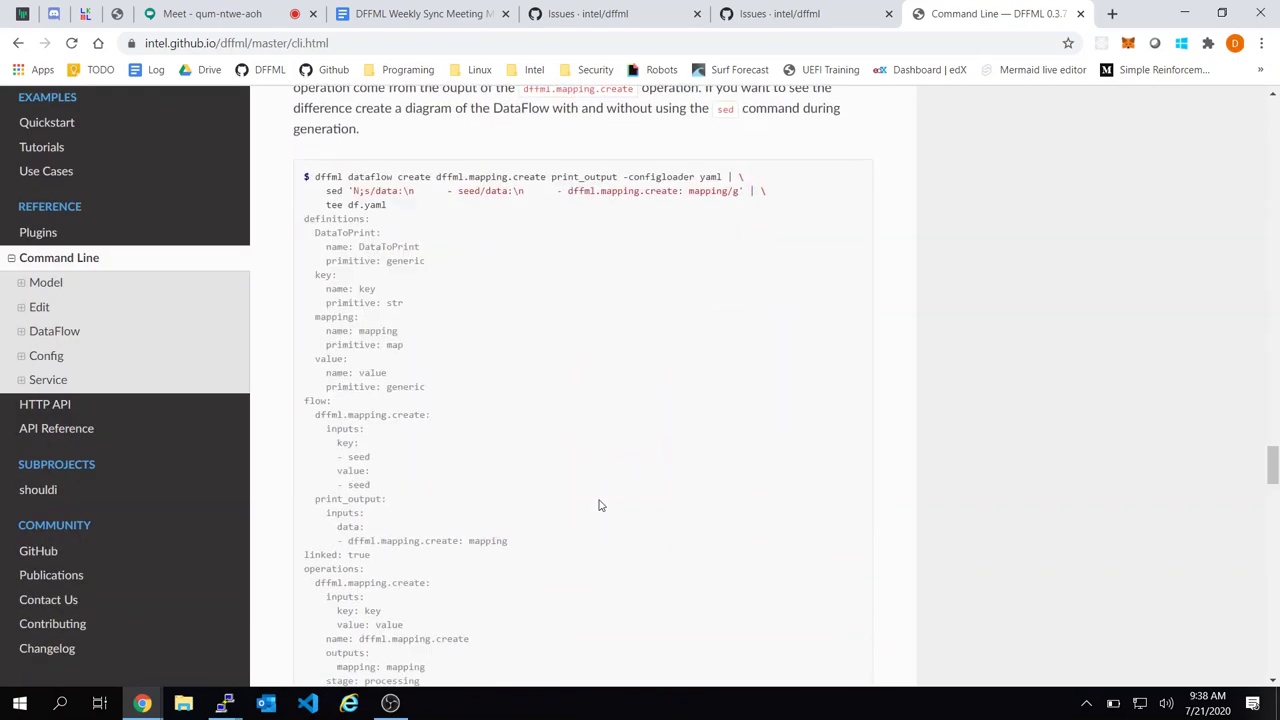
pyautogui.scroll(-15, 600, 505)
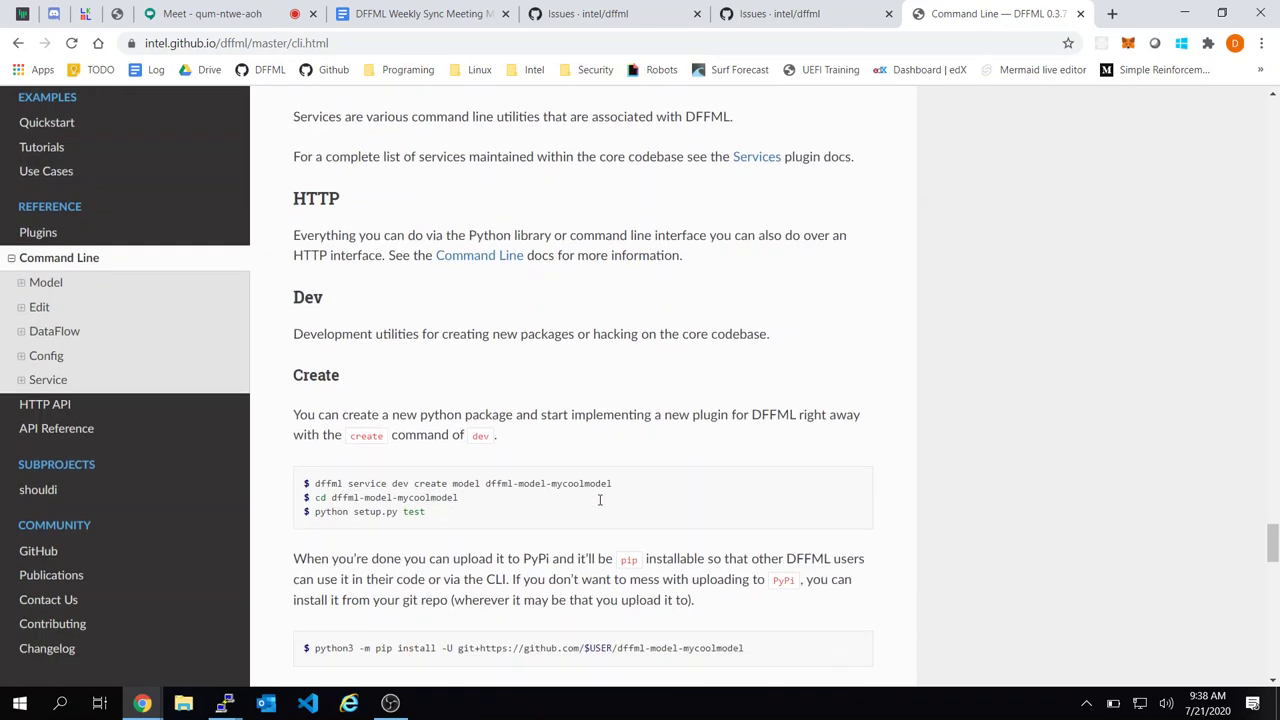
pyautogui.click(410, 8)
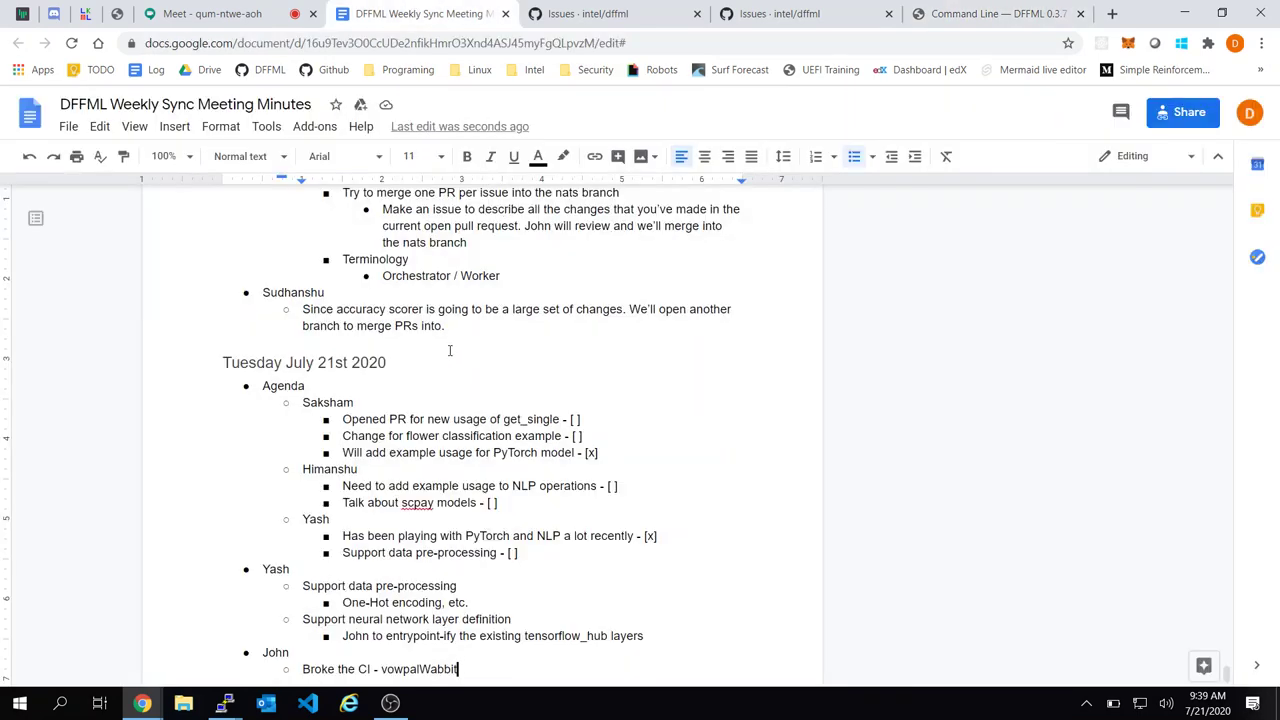
# Add an empty bullet below the tensorflow_hub layers note, promoted one level under Yash
pyautogui.click(673, 635)
pyautogui.press('Return')
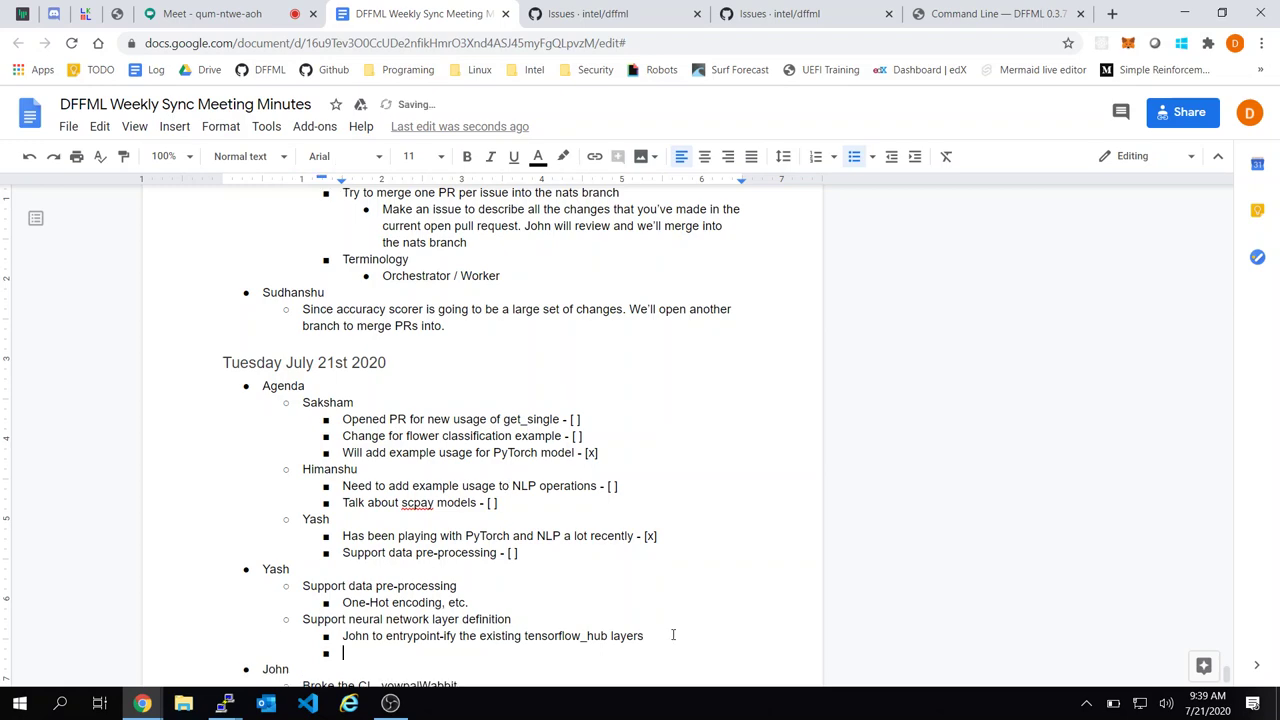
pyautogui.hotkey('shift', 'Tab')
pyautogui.click(600, 13)
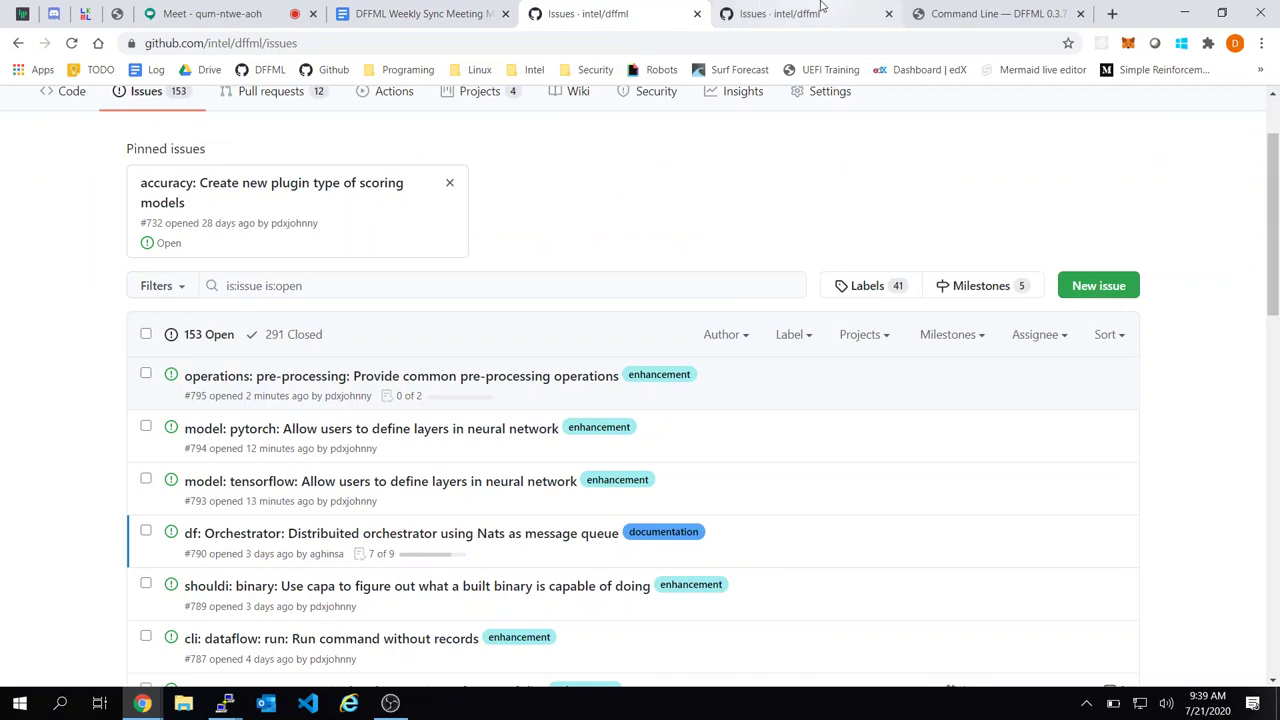
pyautogui.click(820, 8)
pyautogui.click(1020, 8)
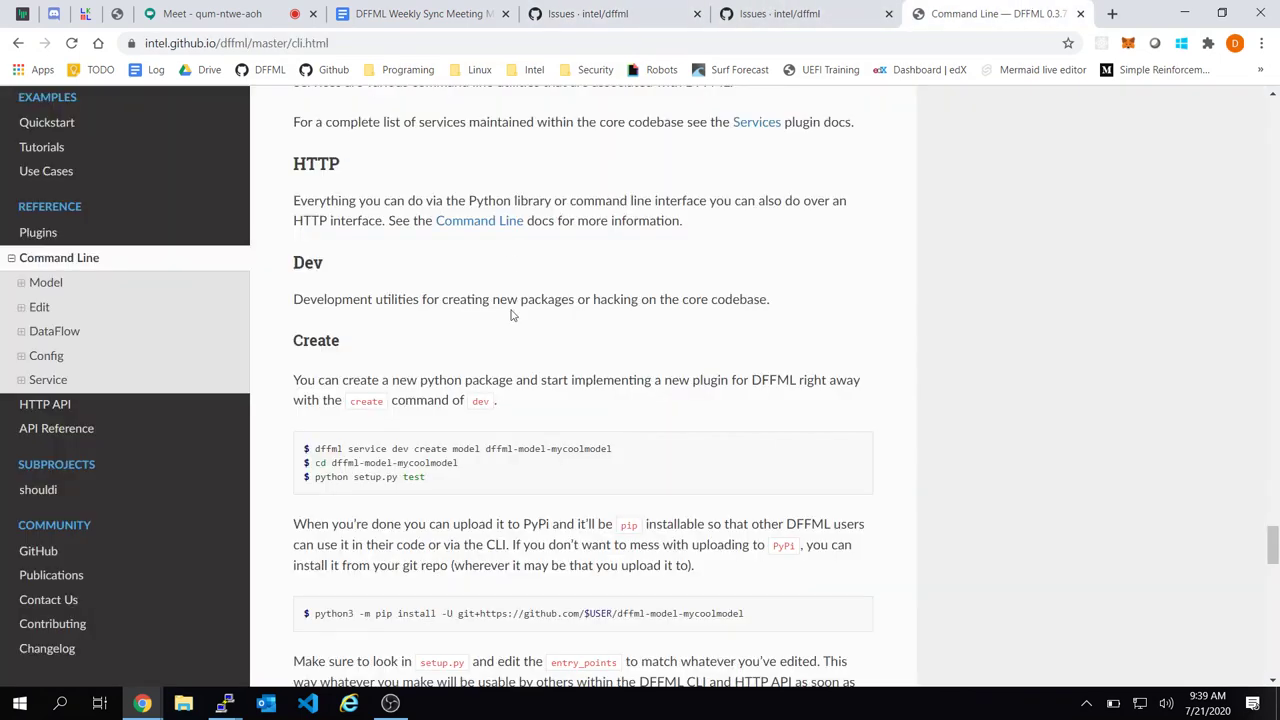
pyautogui.scroll(3, 510, 315)
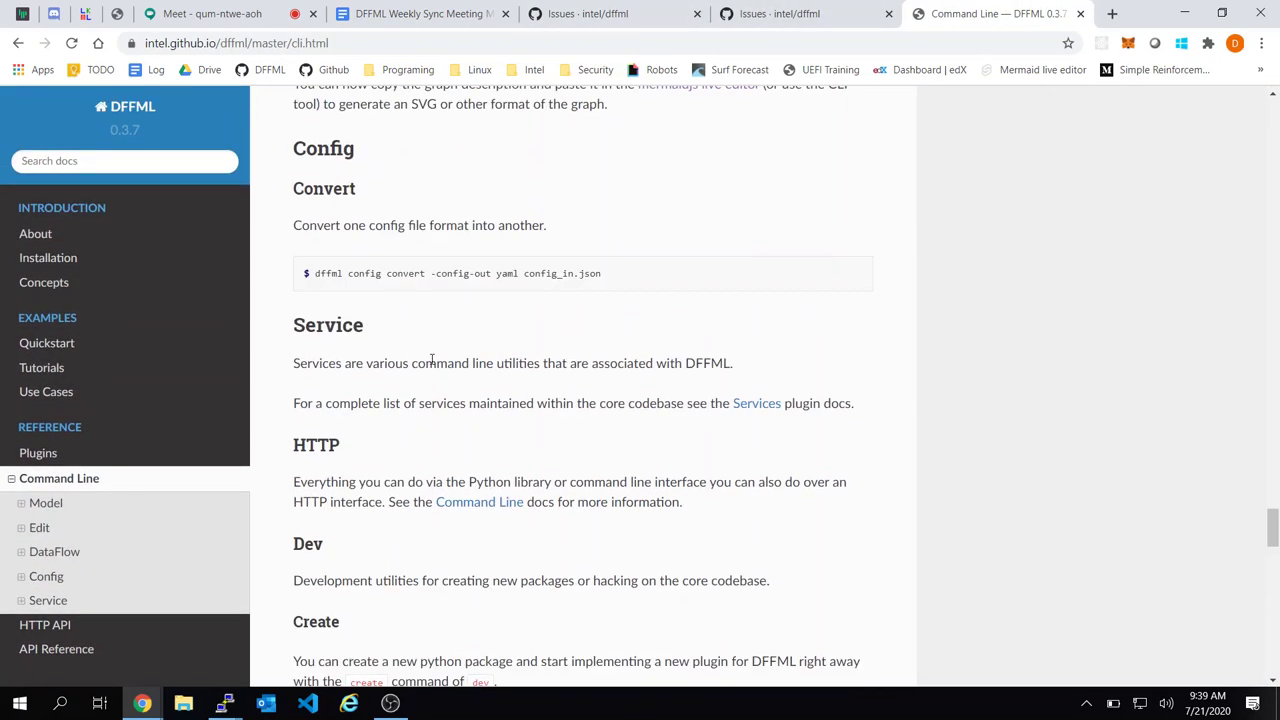
pyautogui.scroll(6, 432, 360)
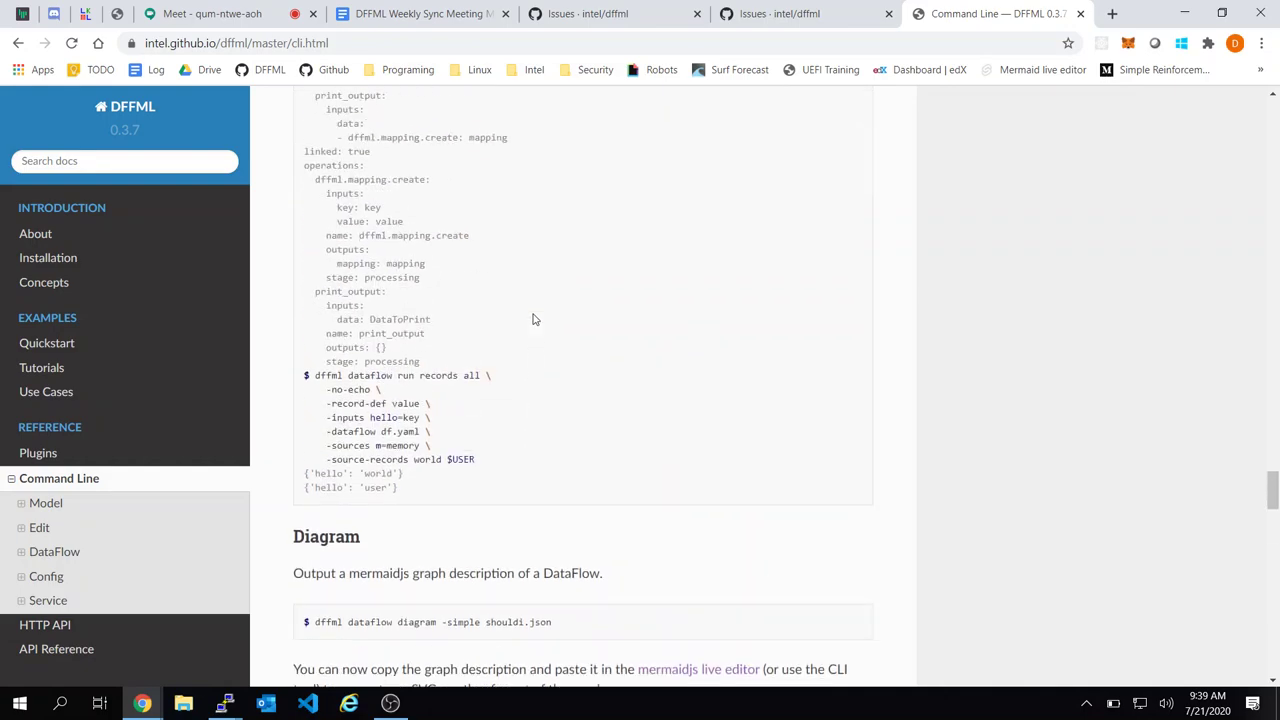
pyautogui.scroll(20, 533, 319)
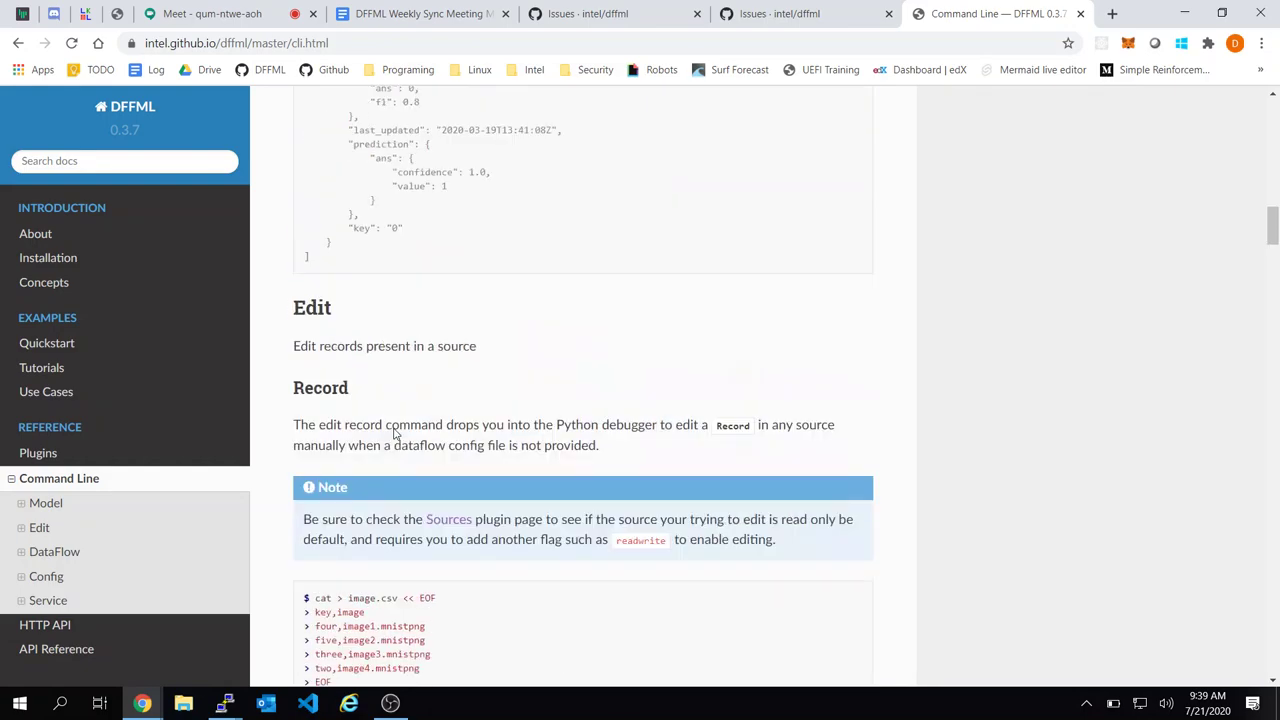
pyautogui.scroll(15, 395, 432)
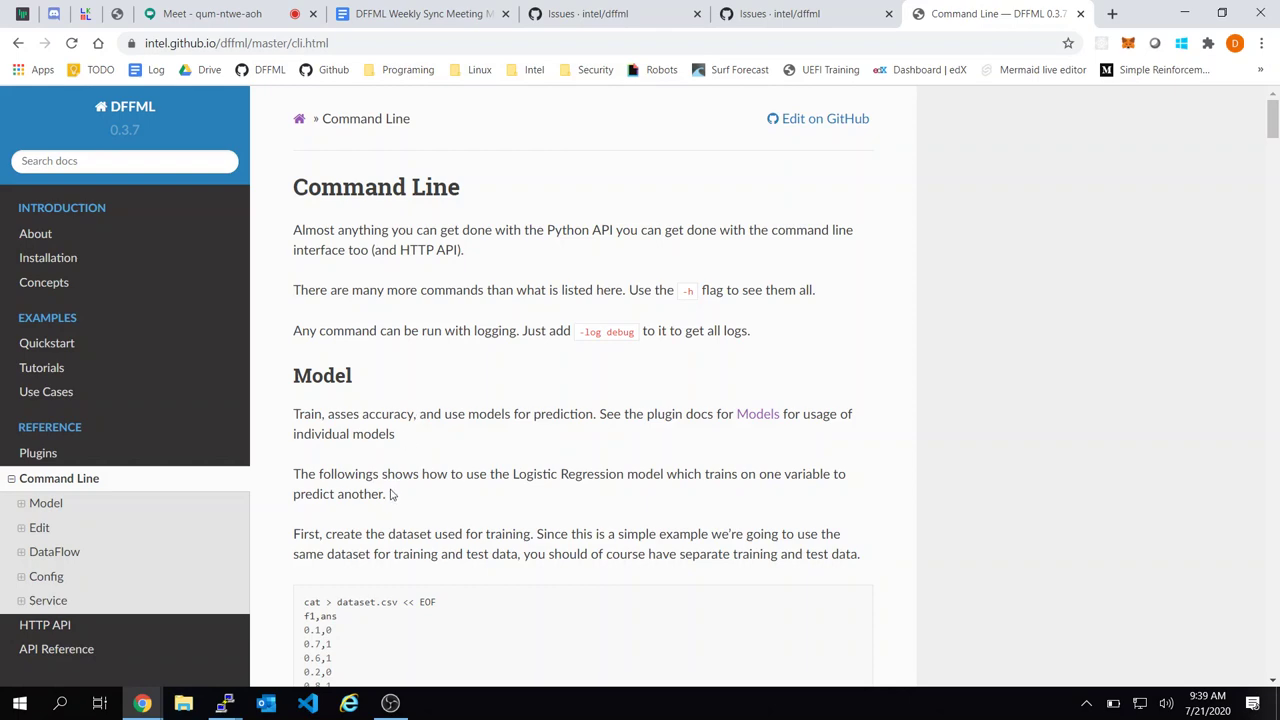
pyautogui.scroll(-7, 533, 475)
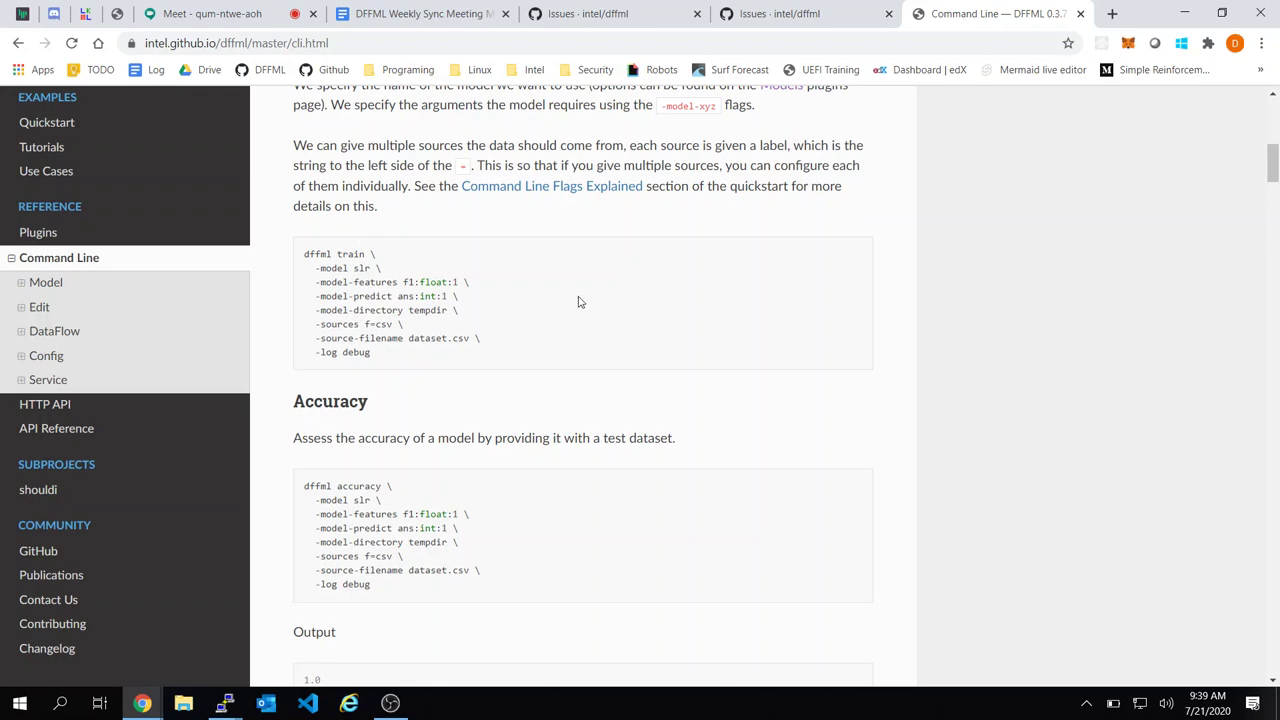
pyautogui.scroll(3, 298, 298)
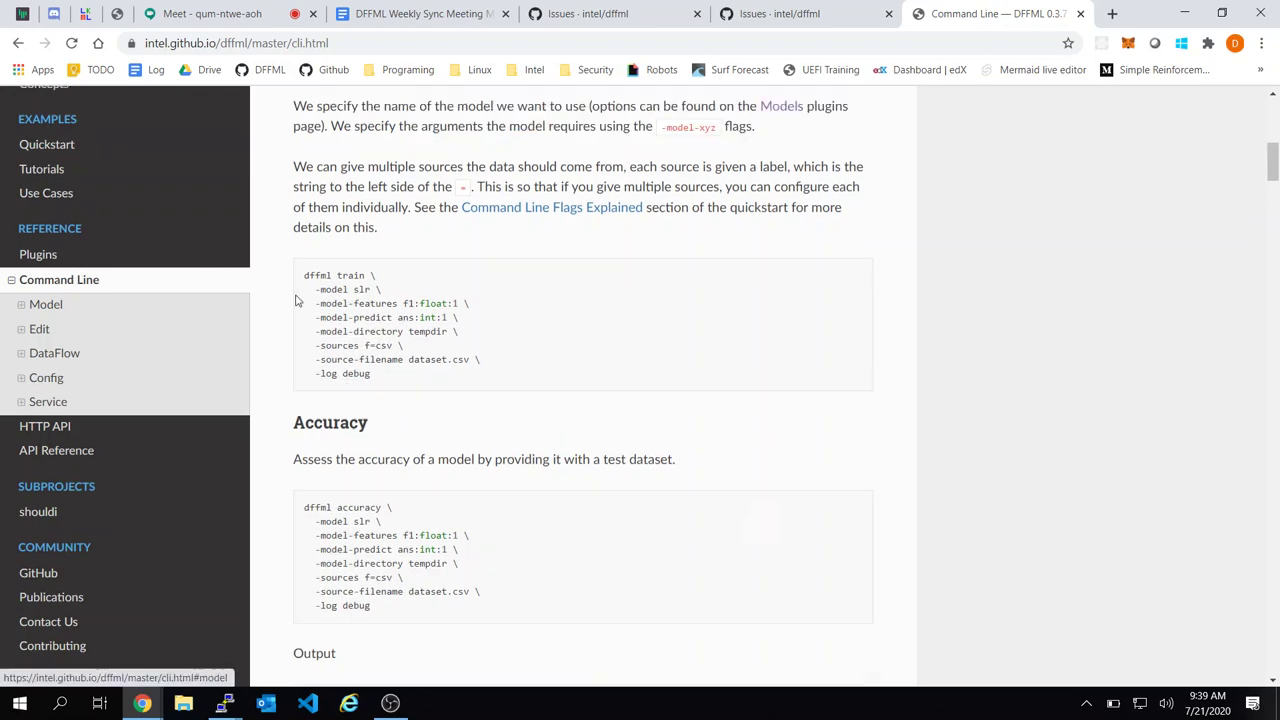
pyautogui.scroll(4, 446, 360)
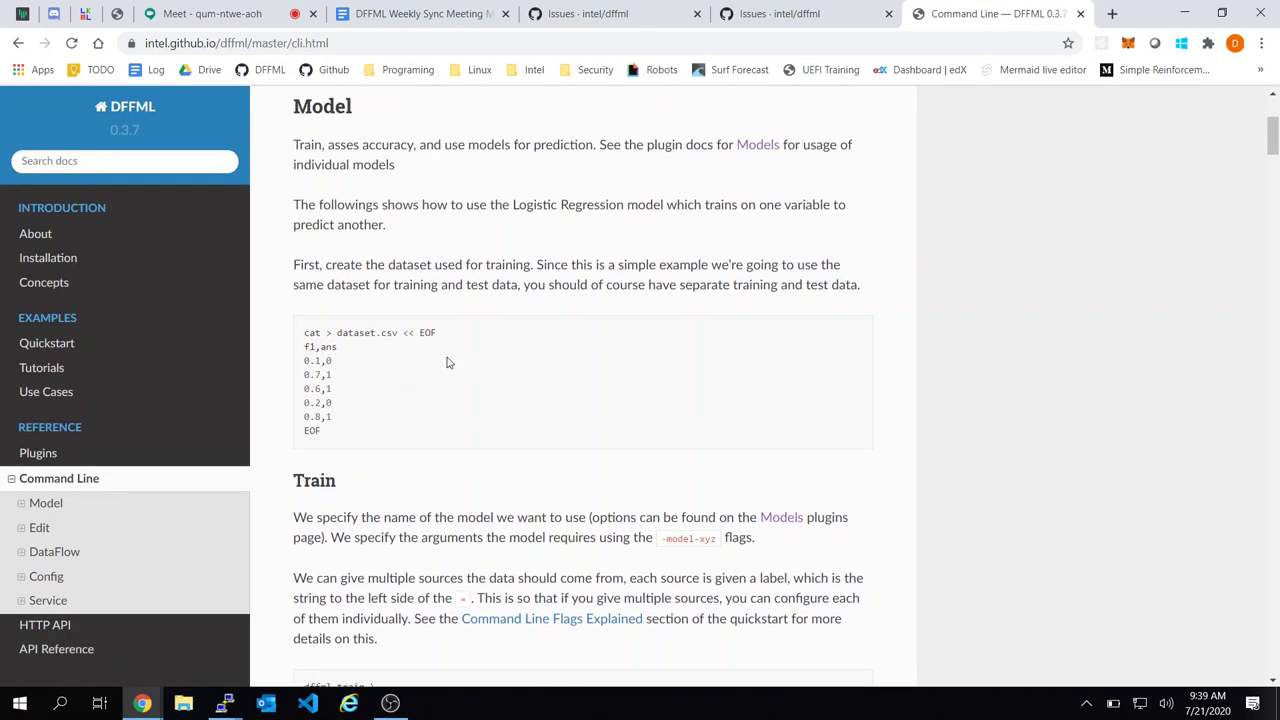
pyautogui.click(22, 370)
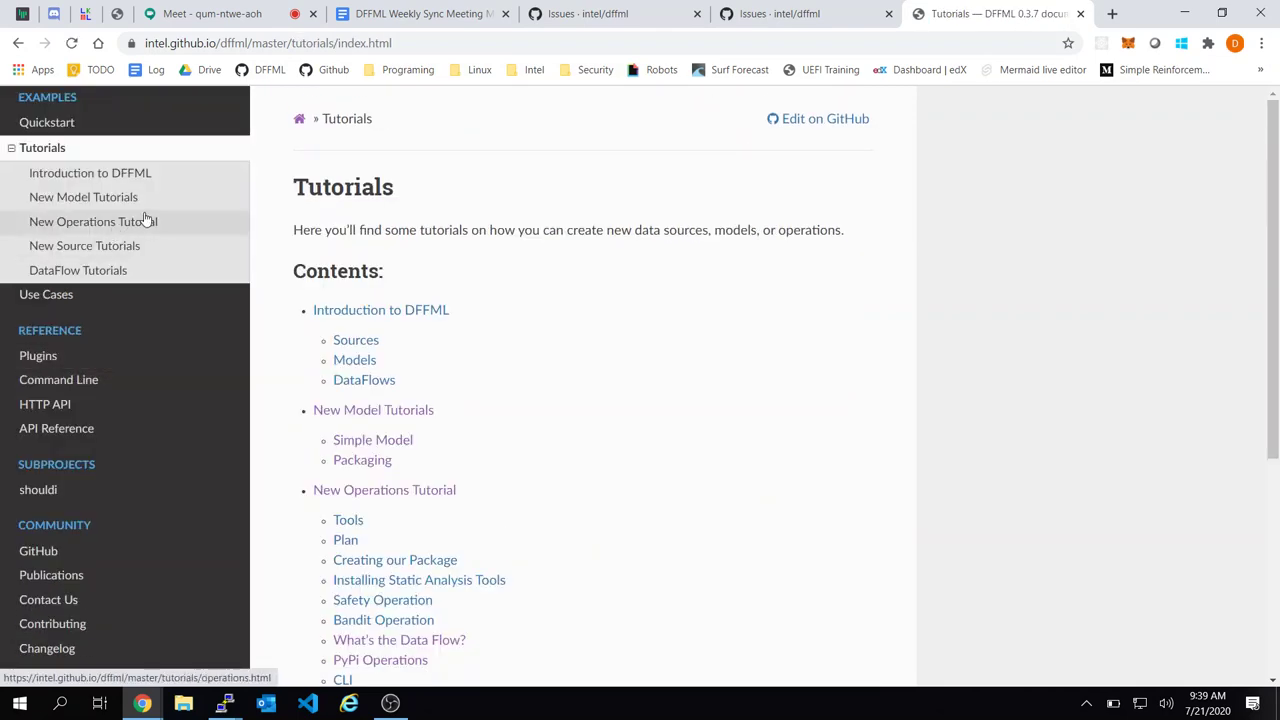
pyautogui.click(147, 221)
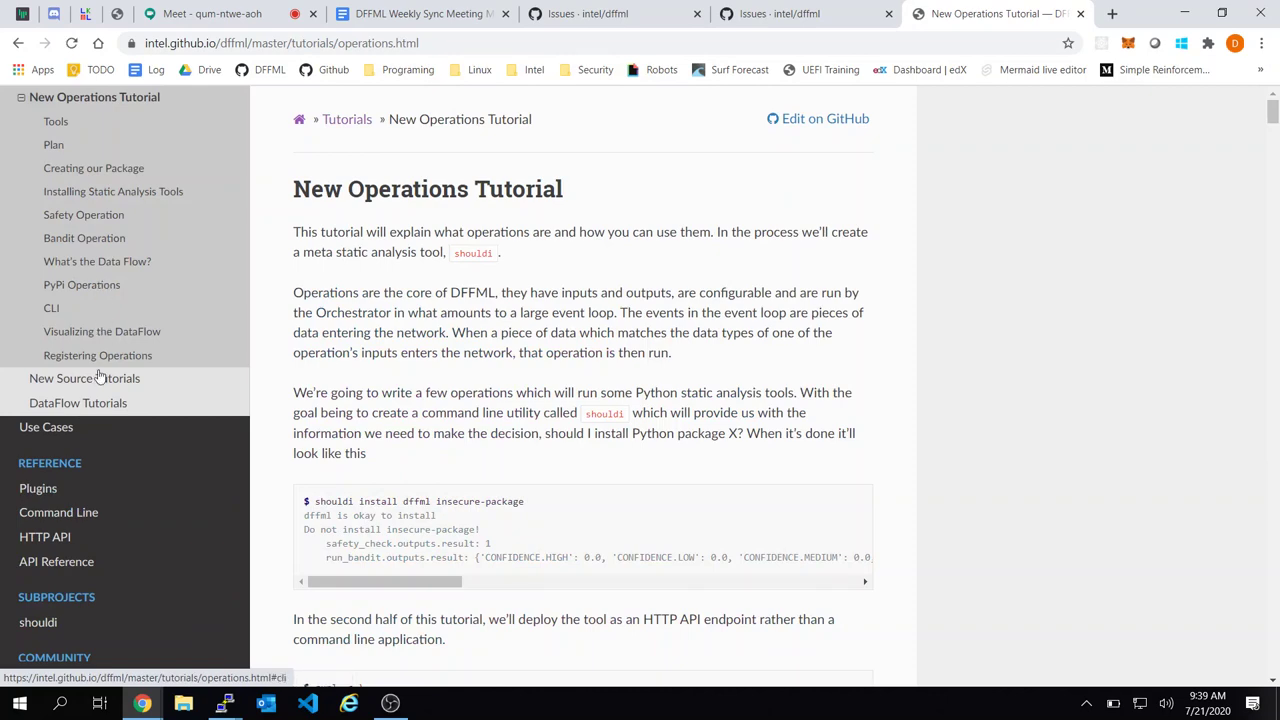
pyautogui.click(99, 406)
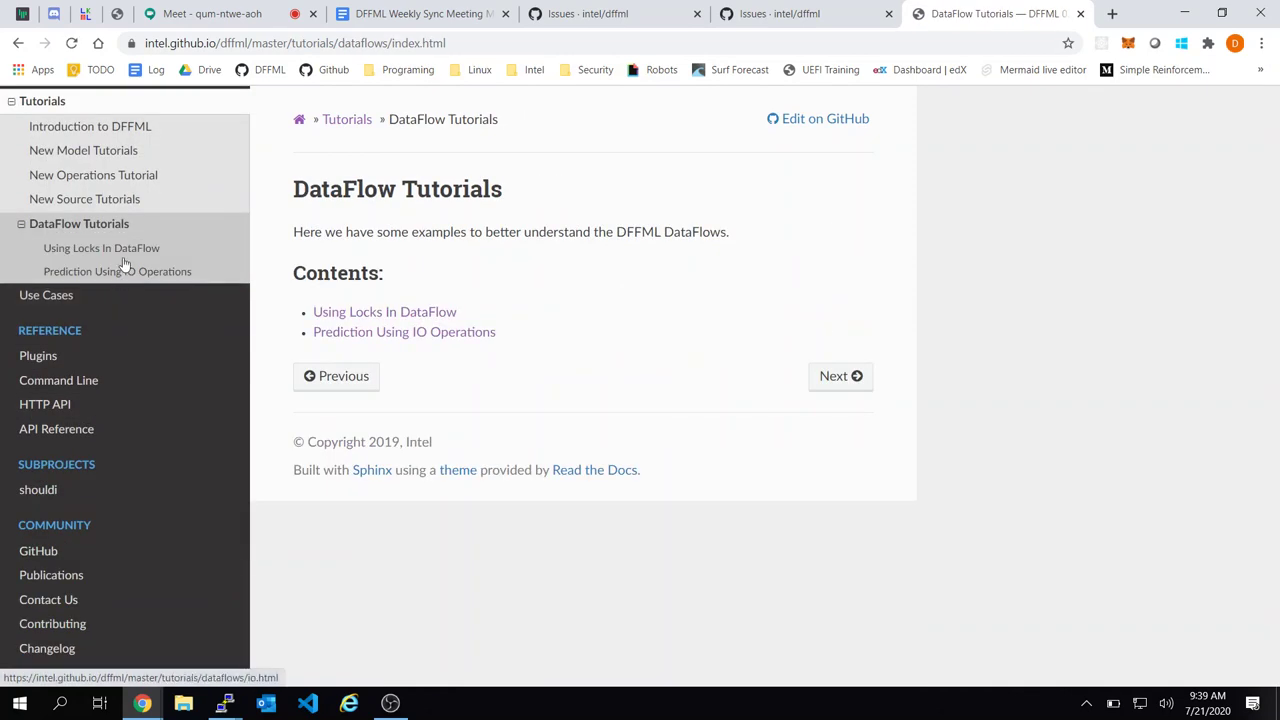
pyautogui.click(122, 255)
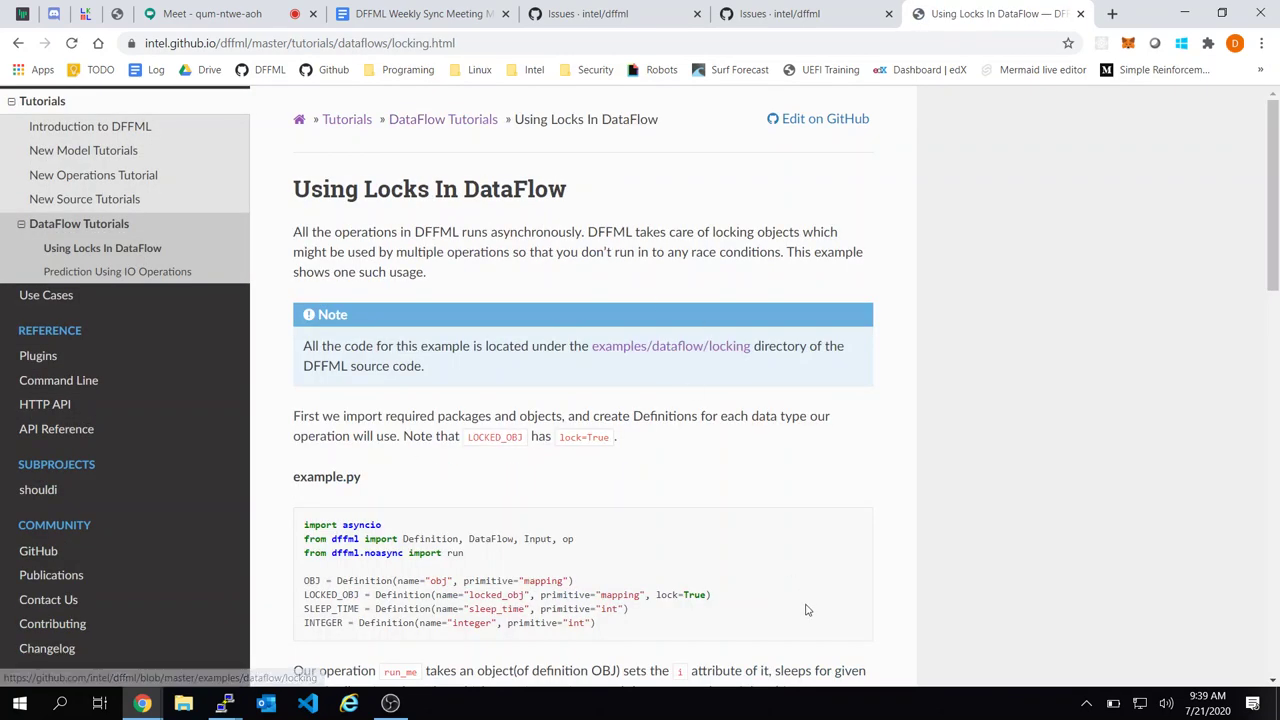
pyautogui.scroll(-3, 808, 610)
pyautogui.scroll(-1, 596, 379)
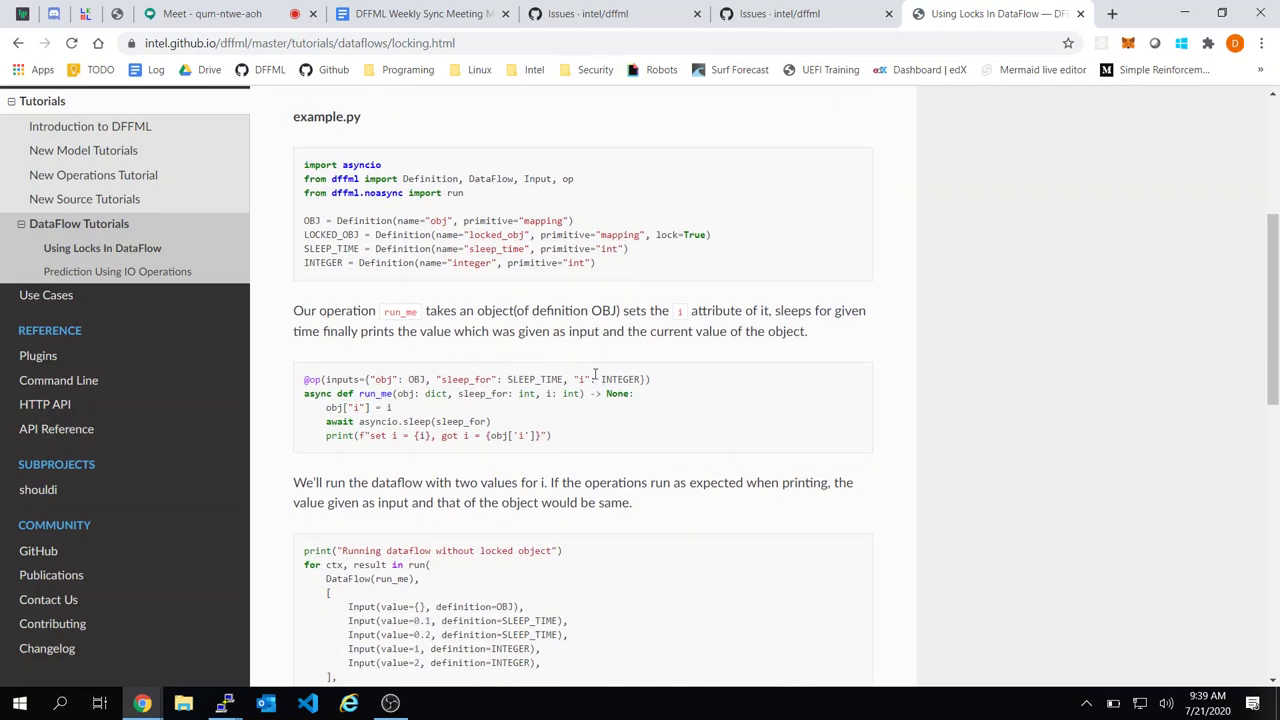
pyautogui.scroll(-3, 595, 375)
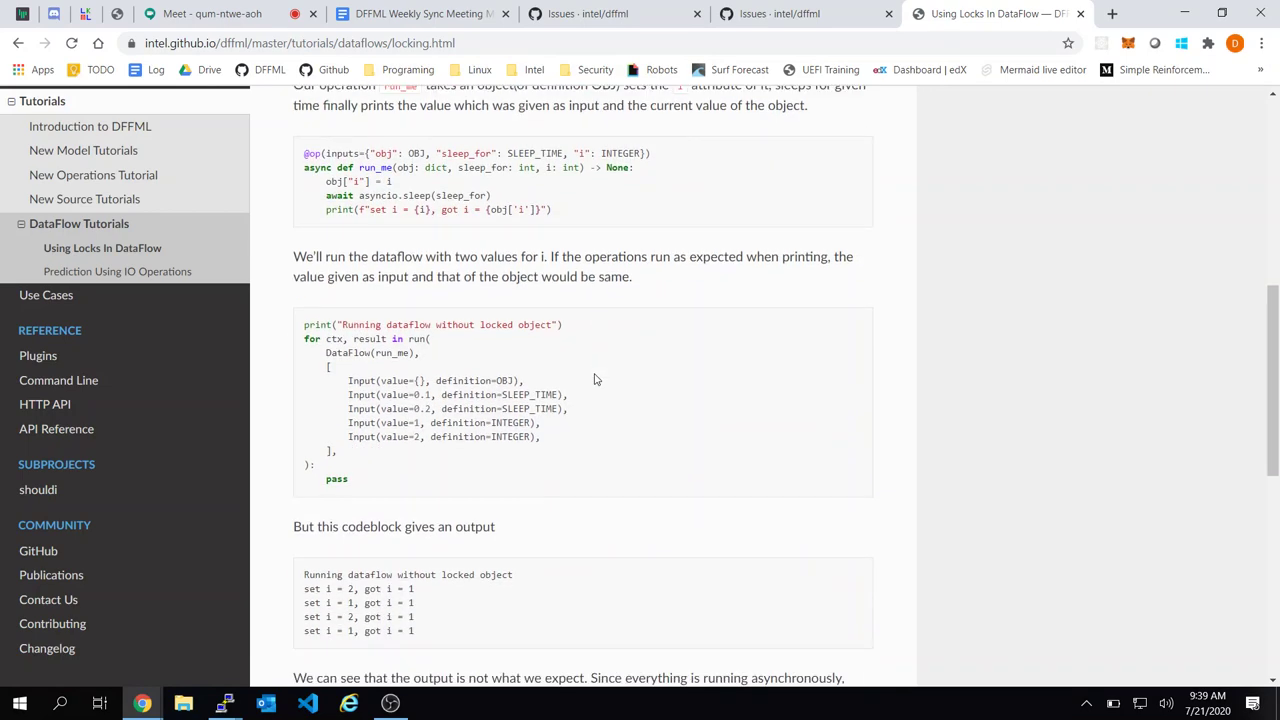
pyautogui.scroll(-1, 595, 379)
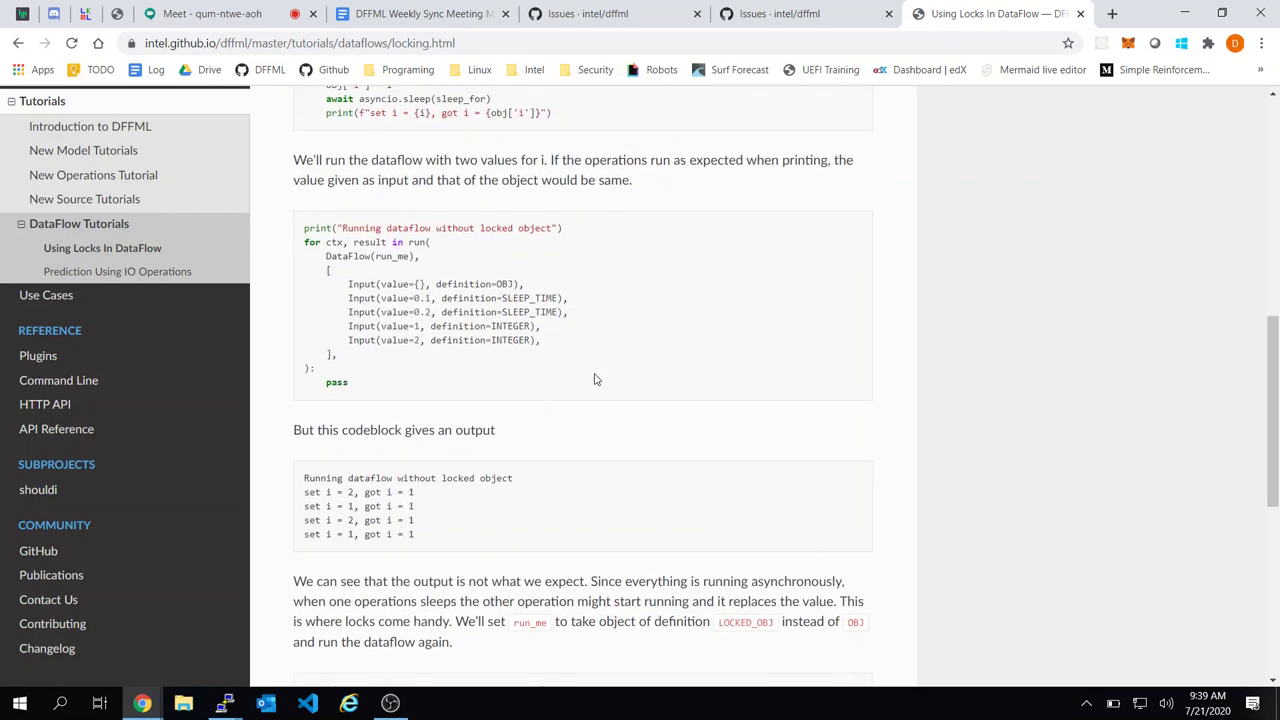
pyautogui.click(89, 298)
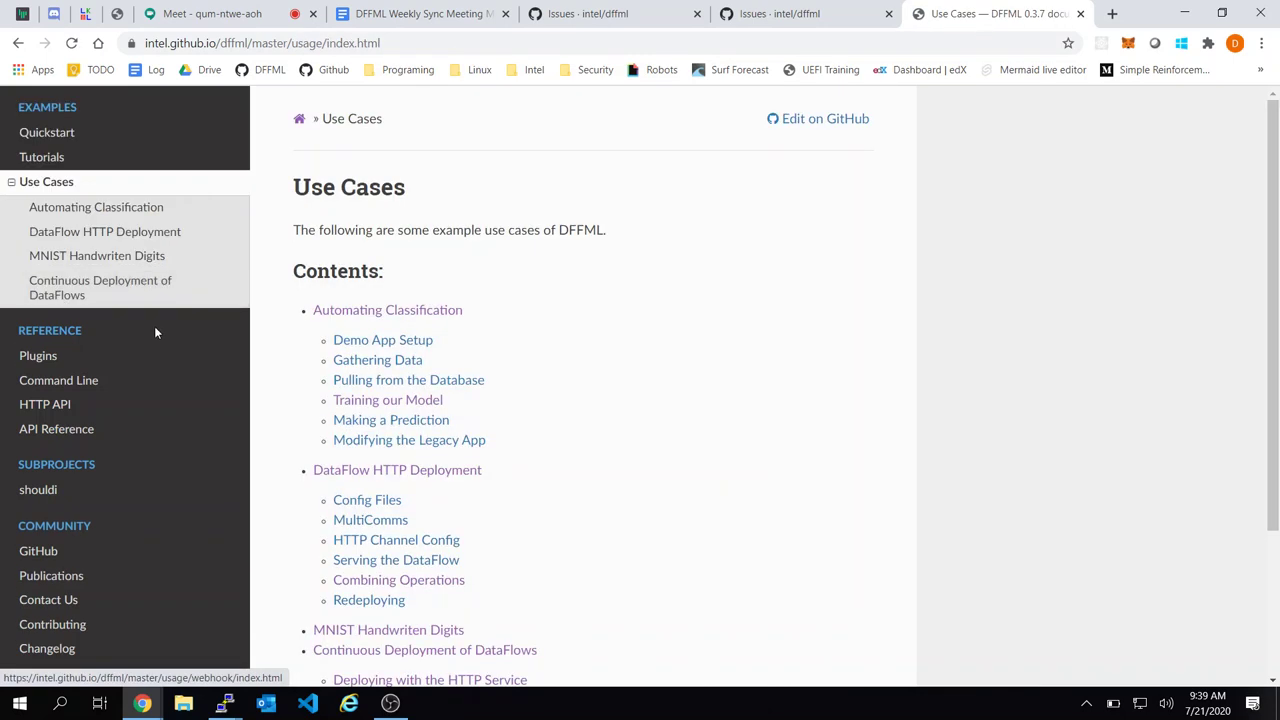
pyautogui.click(103, 386)
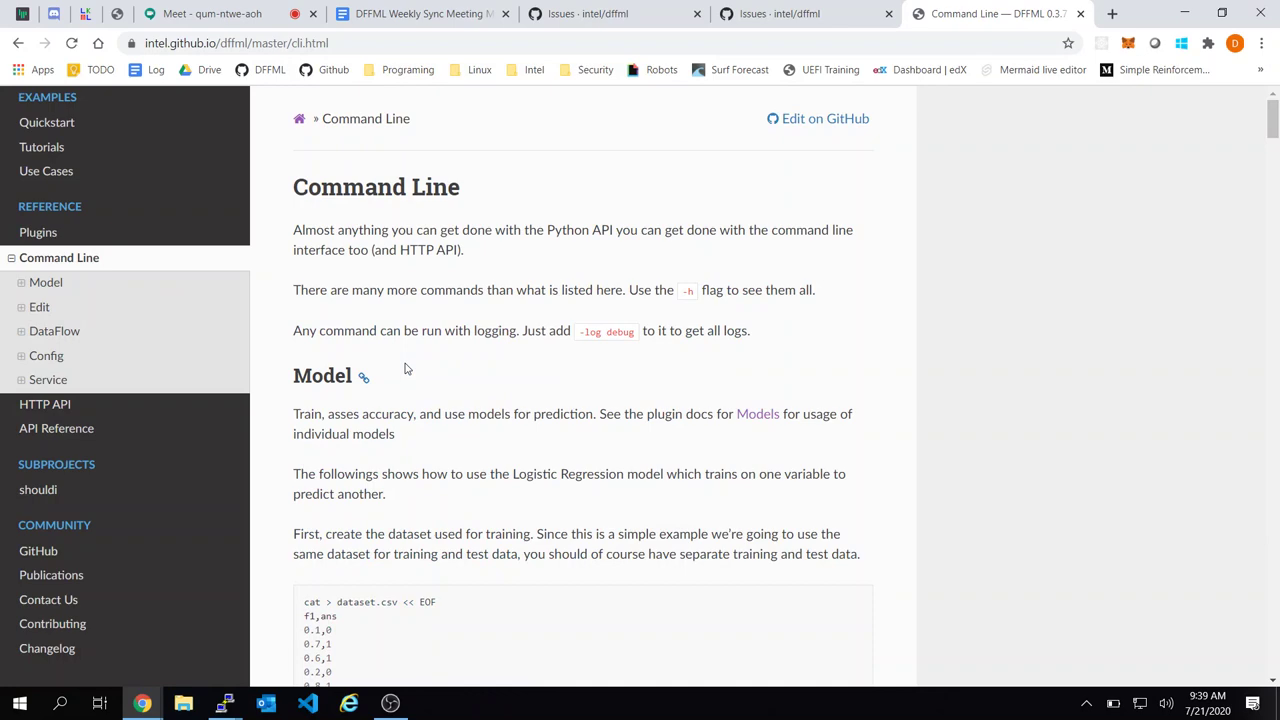
# Go to the second page of open intel/dffml issues
pyautogui.click(570, 12)
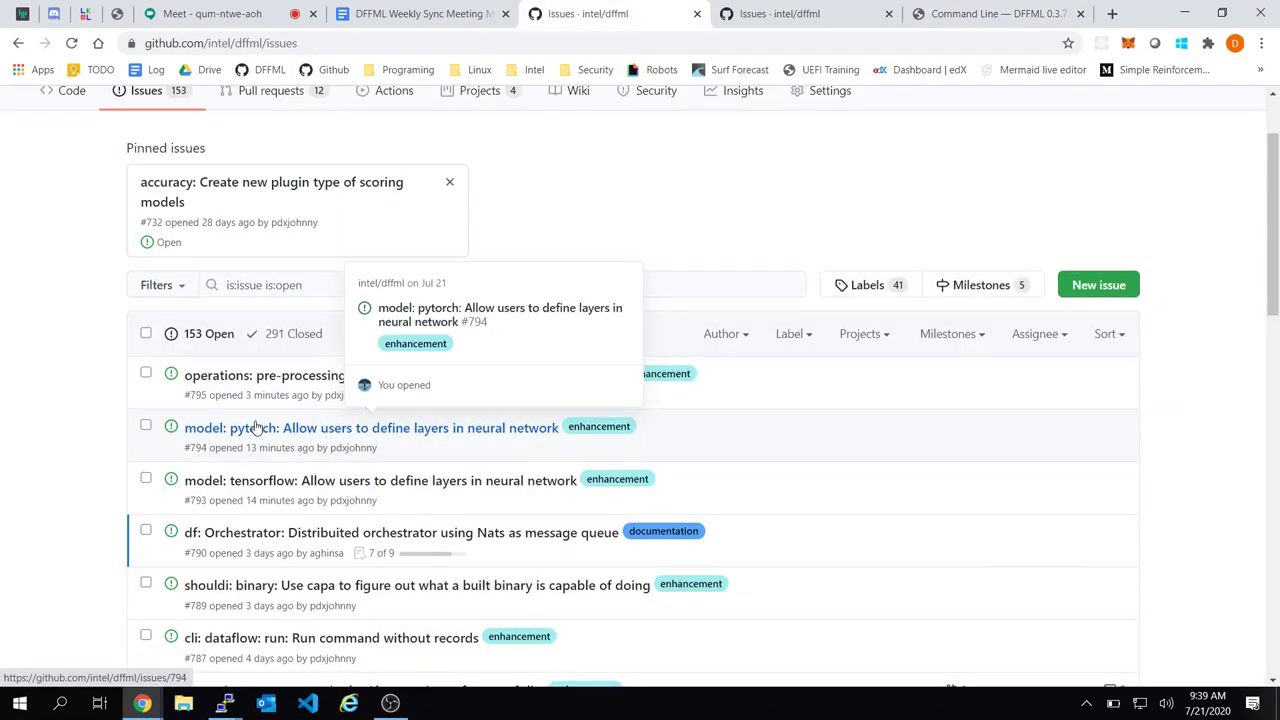
pyautogui.scroll(-10, 256, 428)
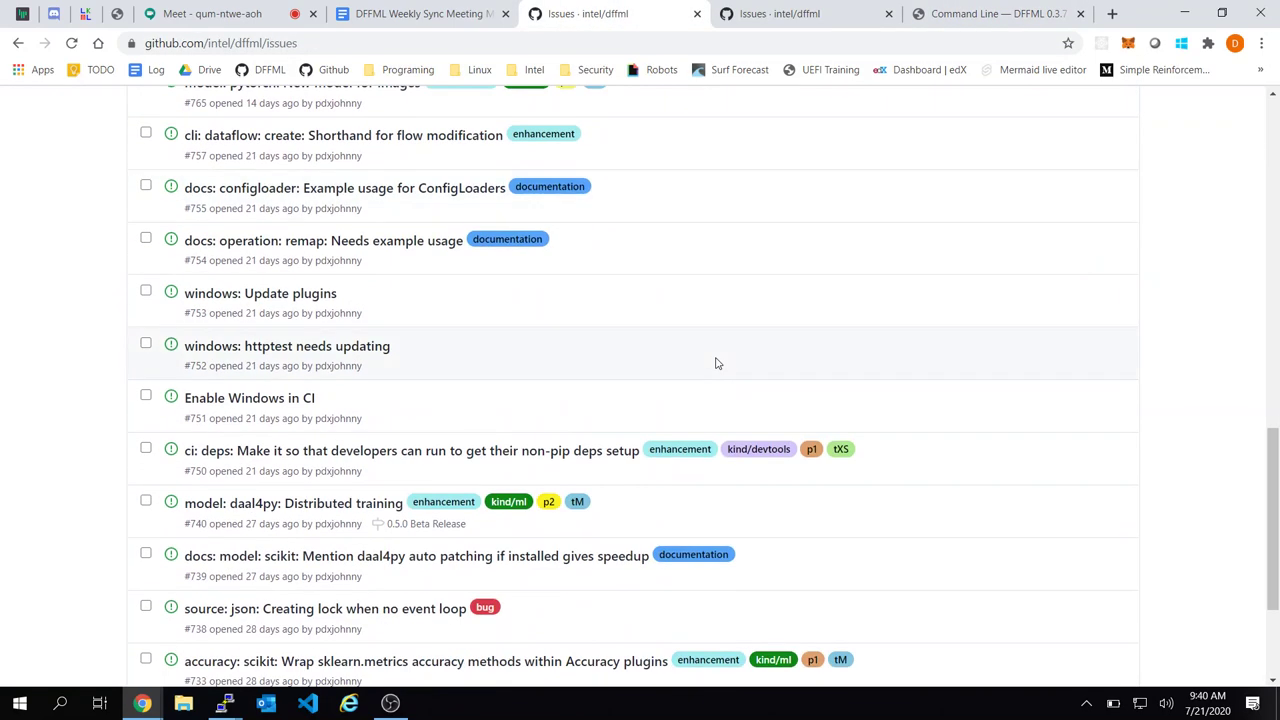
pyautogui.scroll(-3, 716, 363)
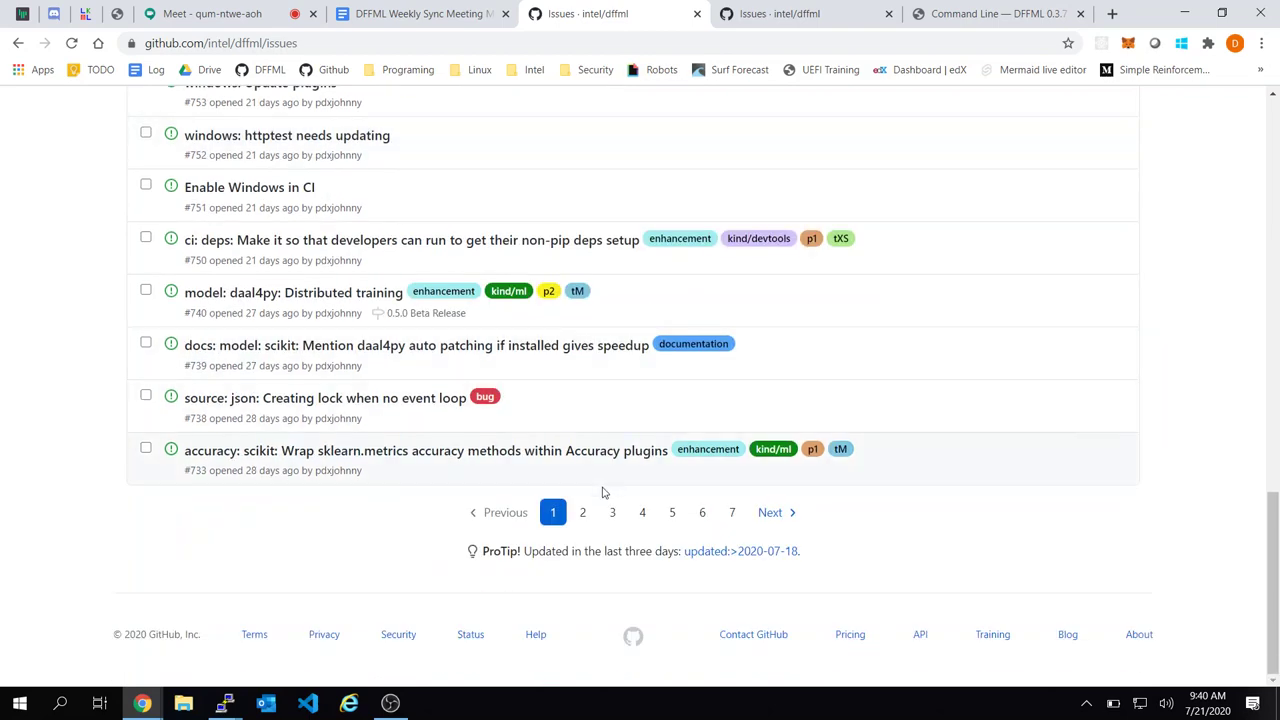
pyautogui.click(584, 514)
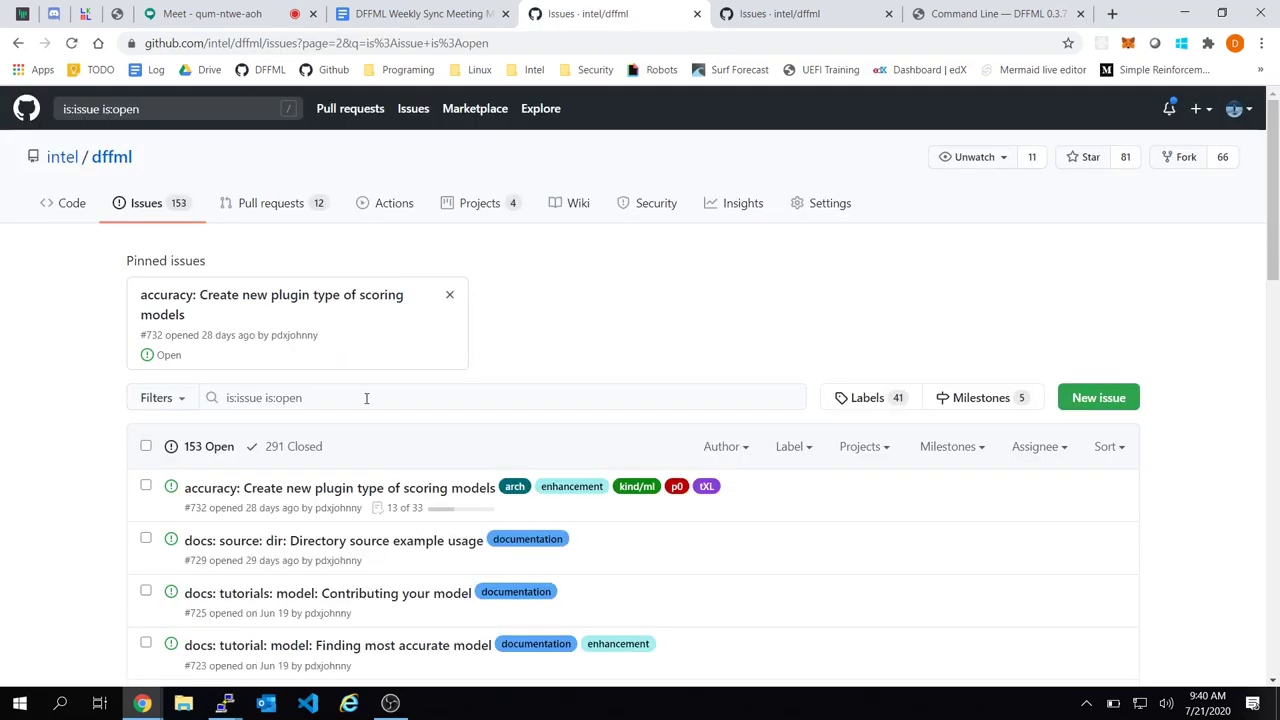
# Search issues for 'comparison of all models' and, finding none, start a new issue
pyautogui.click(382, 399)
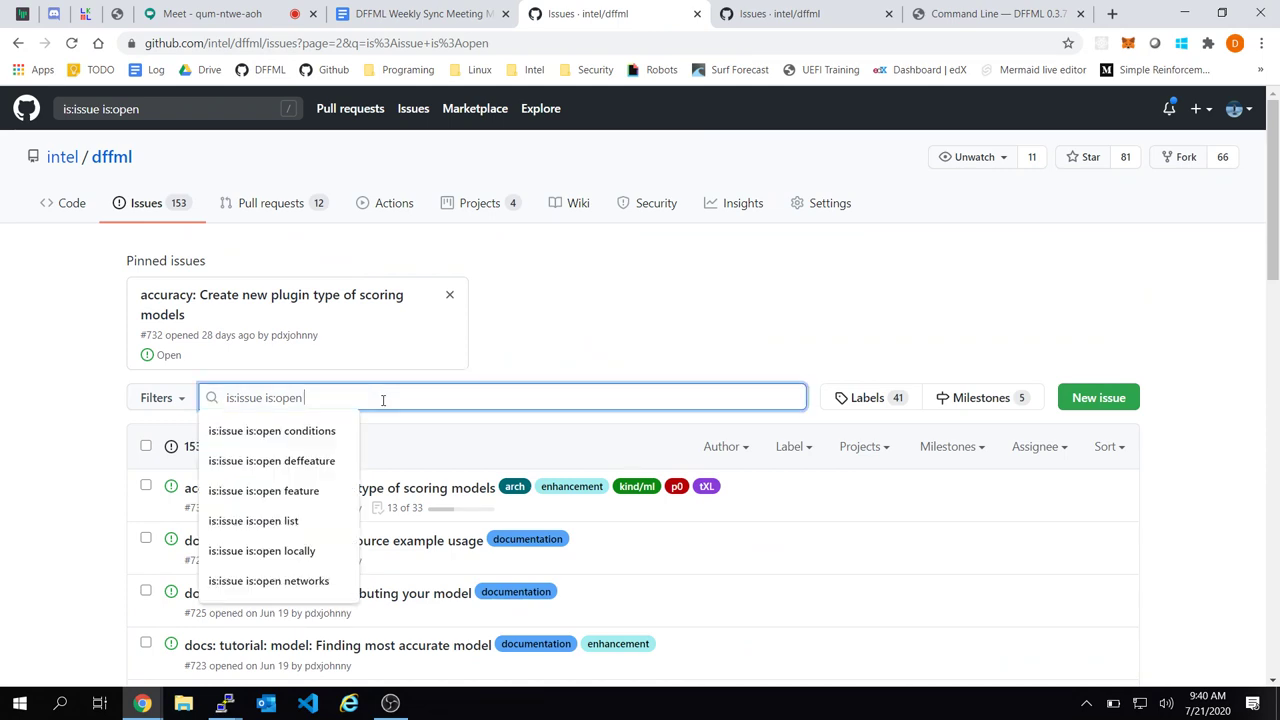
pyautogui.scroll(-3, 756, 441)
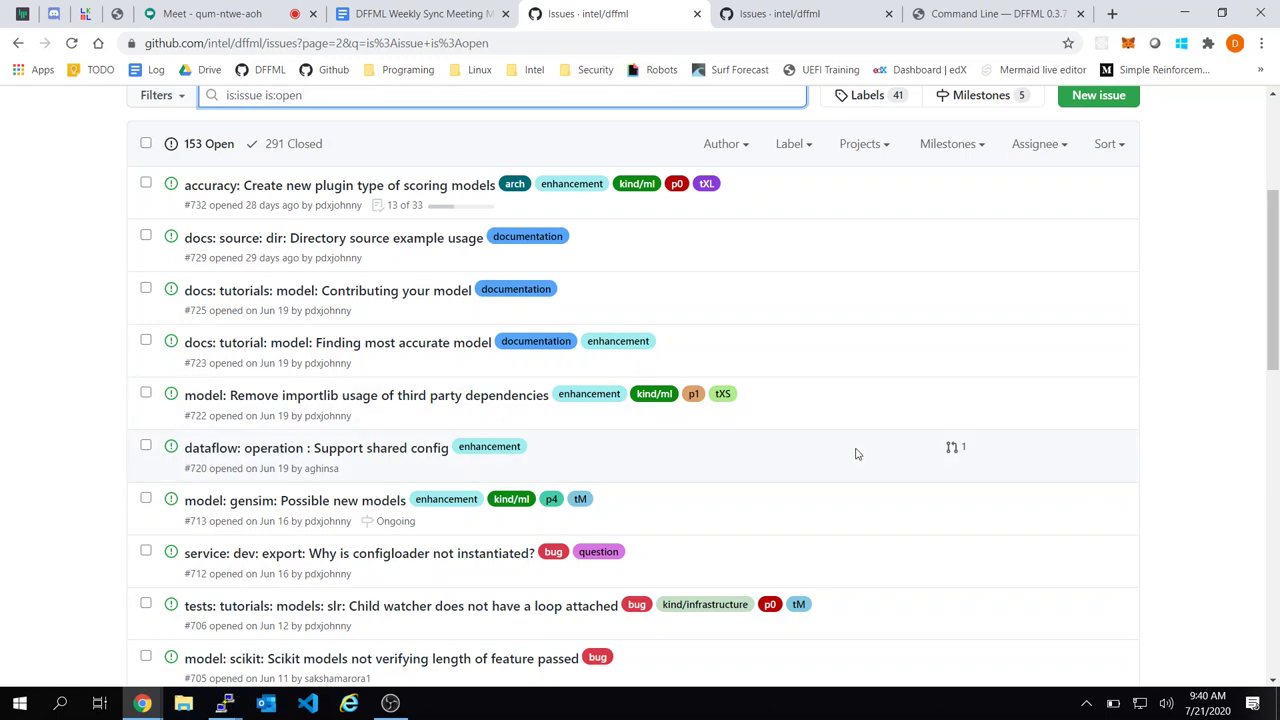
pyautogui.write('n comparison')
pyautogui.press('BackSpace')
pyautogui.press('BackSpace')
pyautogui.write('t')
pyautogui.press('BackSpace')
pyautogui.write('ion of all models')
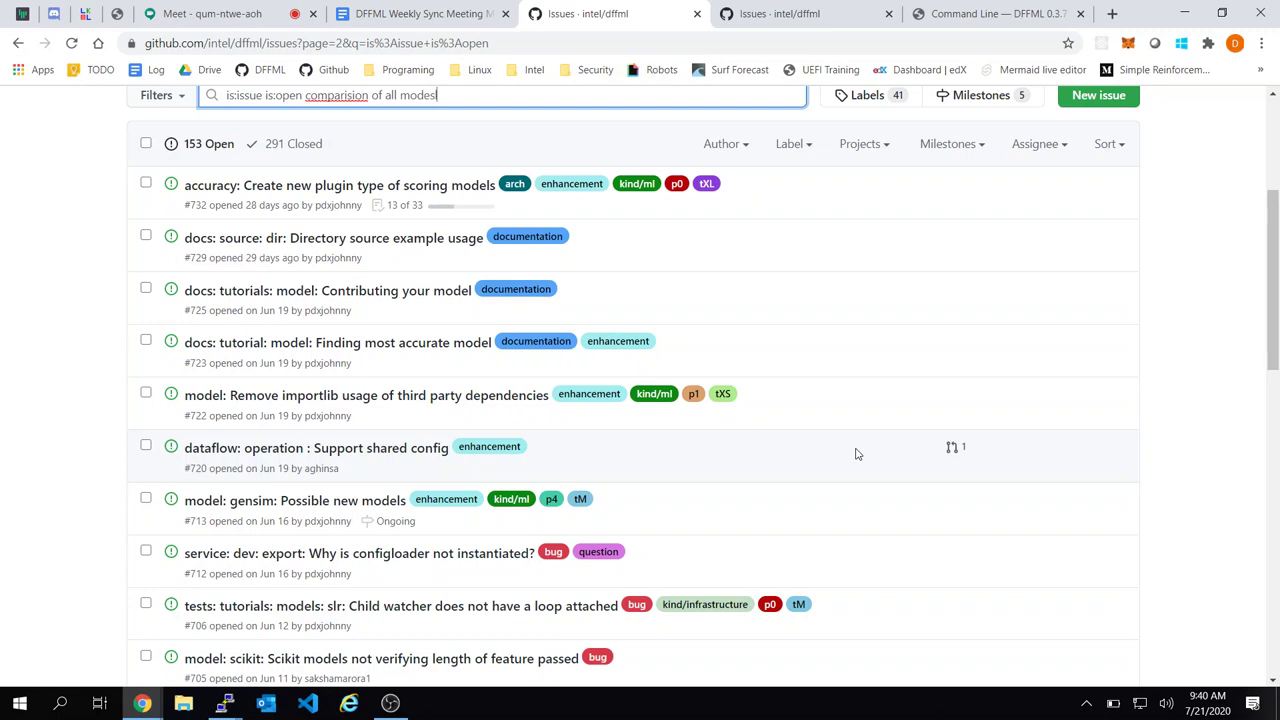
pyautogui.rightClick(353, 100)
pyautogui.click(398, 115)
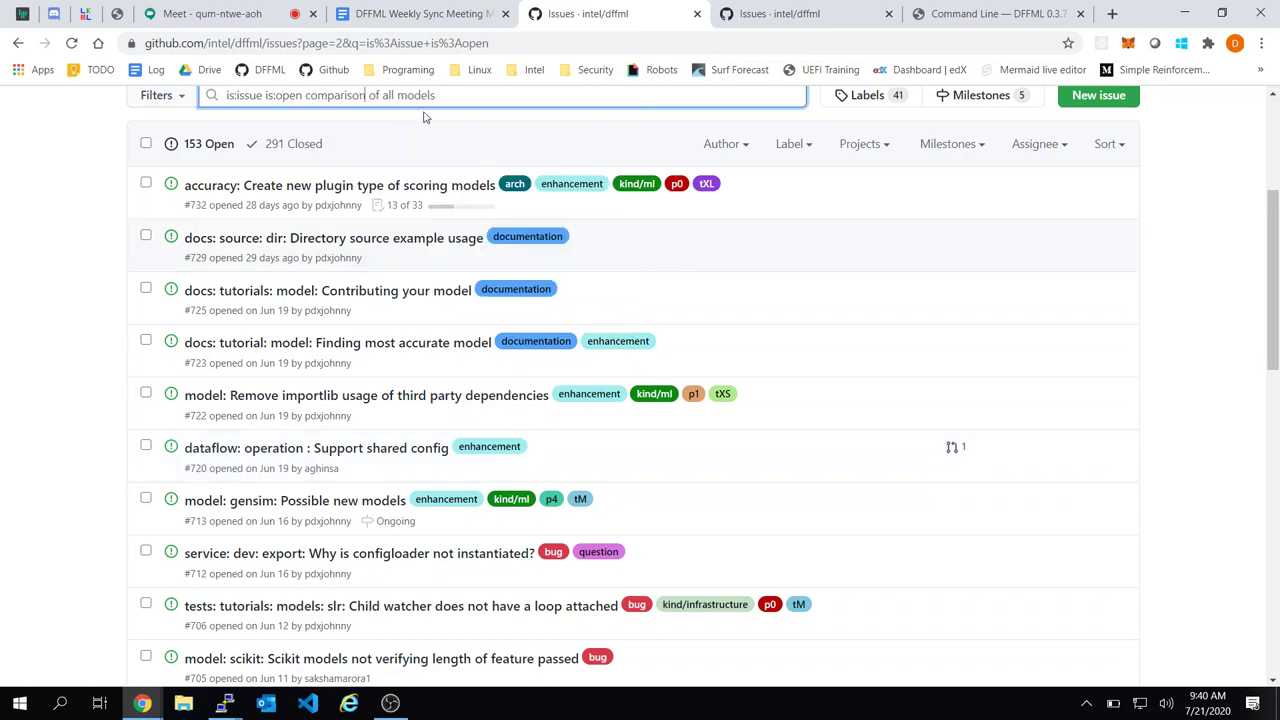
pyautogui.press('Return')
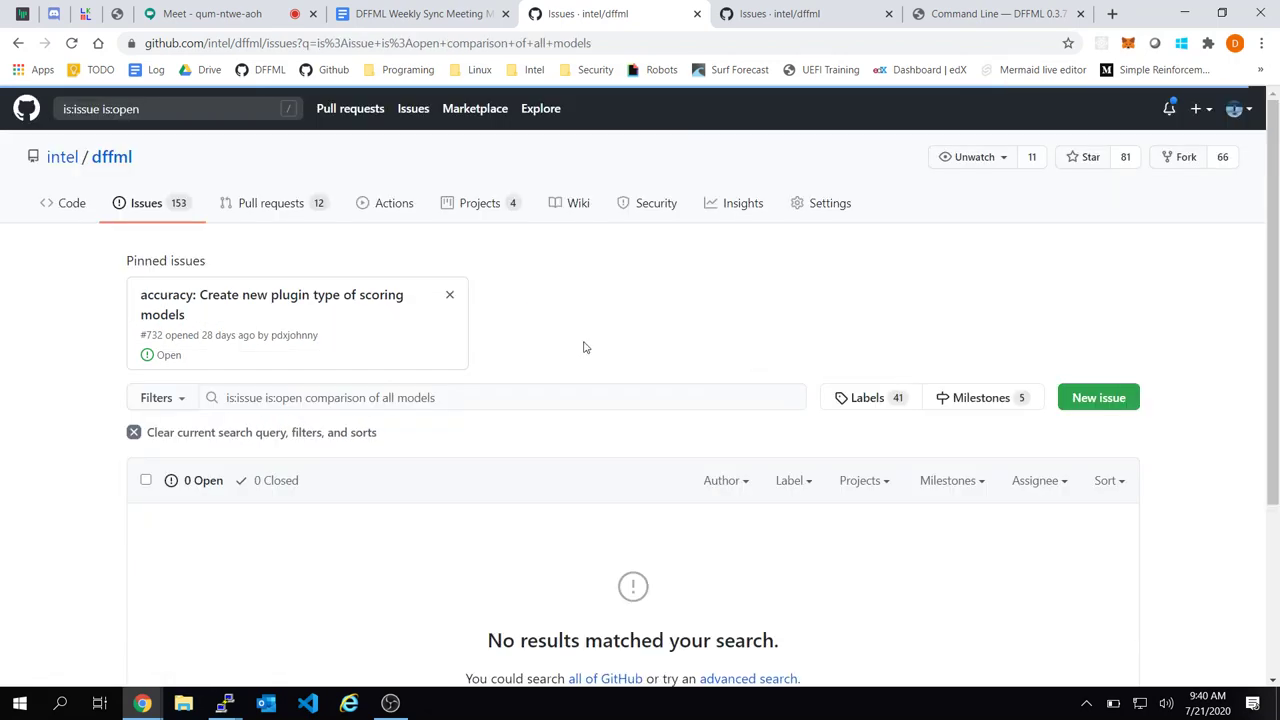
pyautogui.scroll(-3, 535, 440)
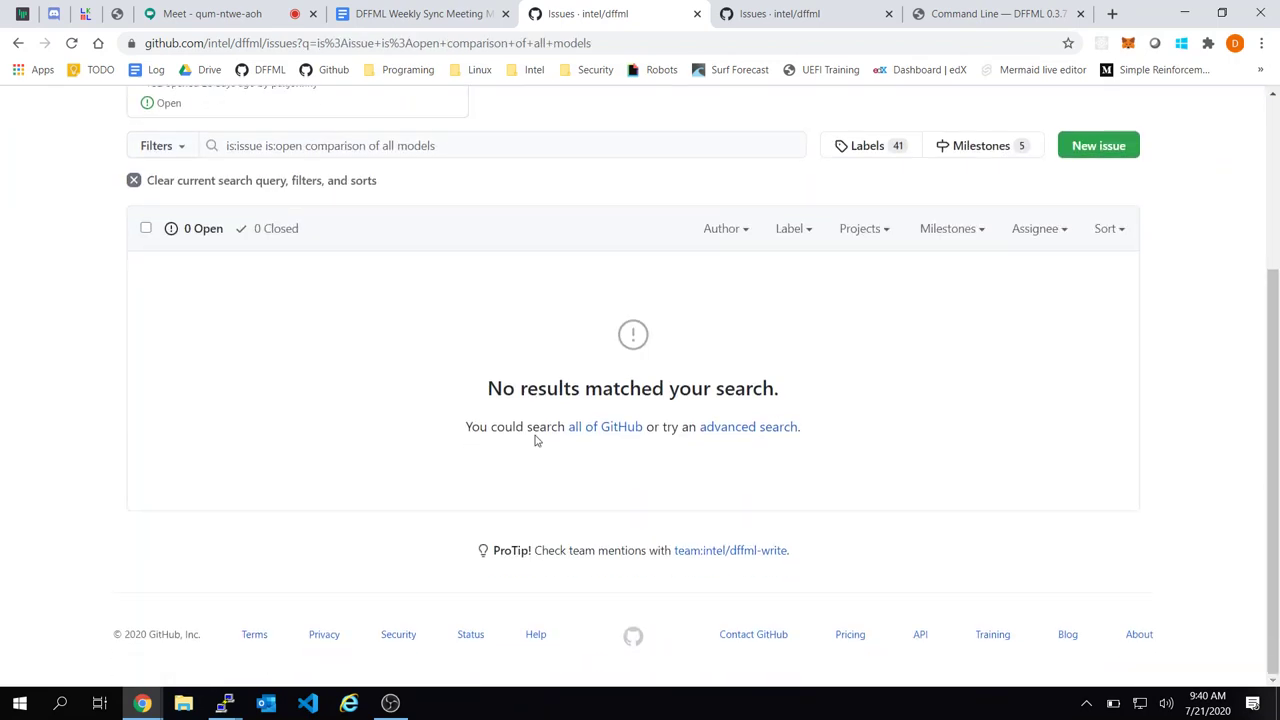
pyautogui.click(1112, 162)
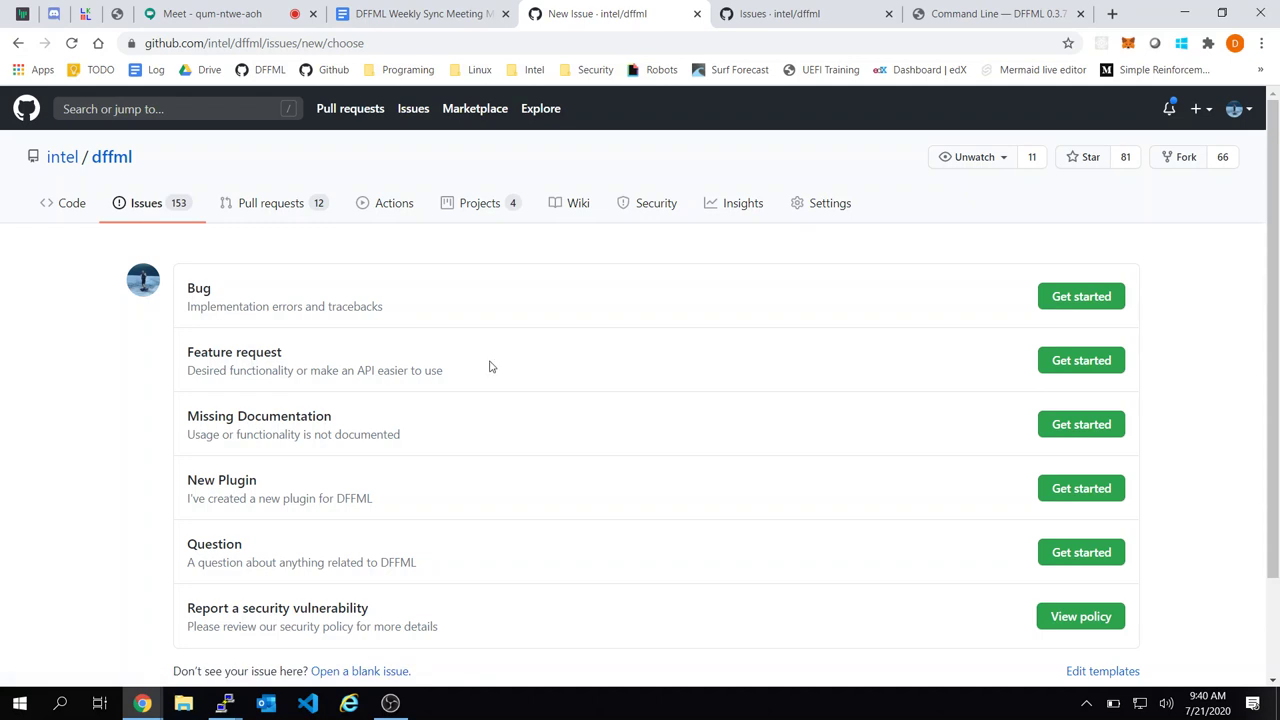
# Begin a Feature request titled 'docs: tutorial: model: How to go through all the models'
pyautogui.click(1093, 368)
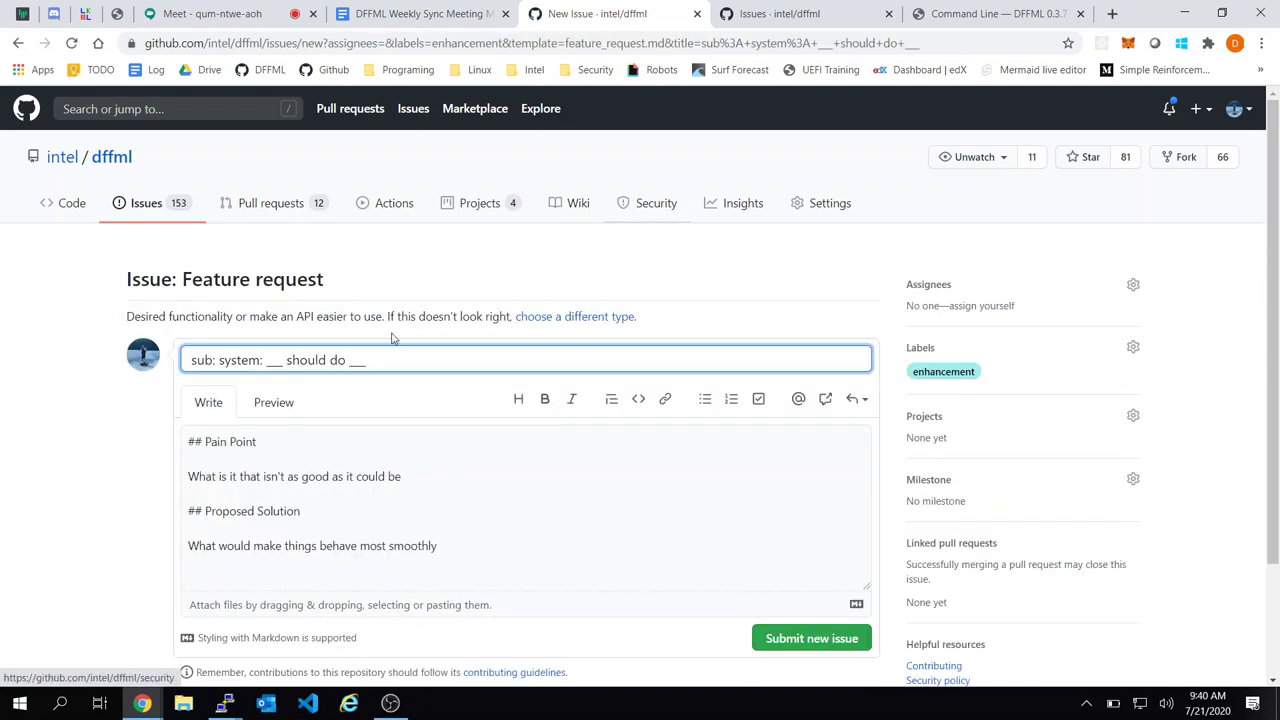
pyautogui.hotkey('ctrl', 'a')
pyautogui.write('model:')
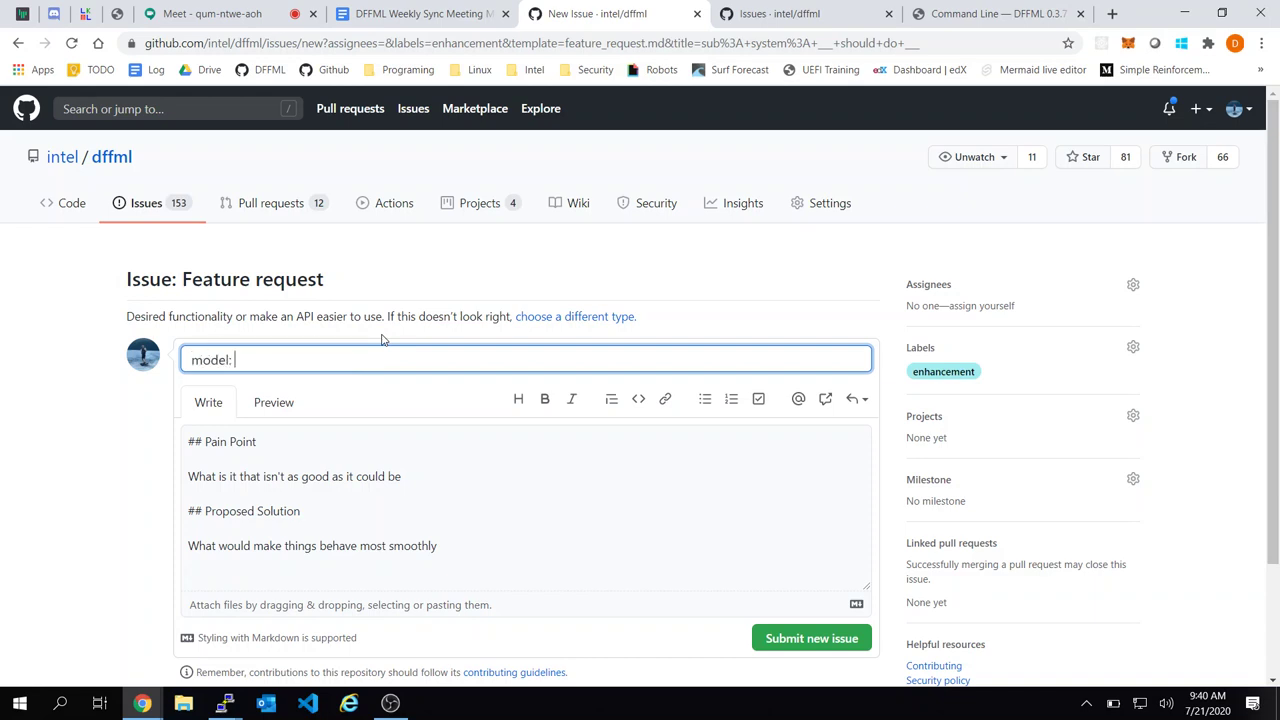
pyautogui.hotkey('ctrl', 'a')
pyautogui.write('docs: model:')
pyautogui.hotkey('ctrl', 'Left')
pyautogui.write('tutorial:')
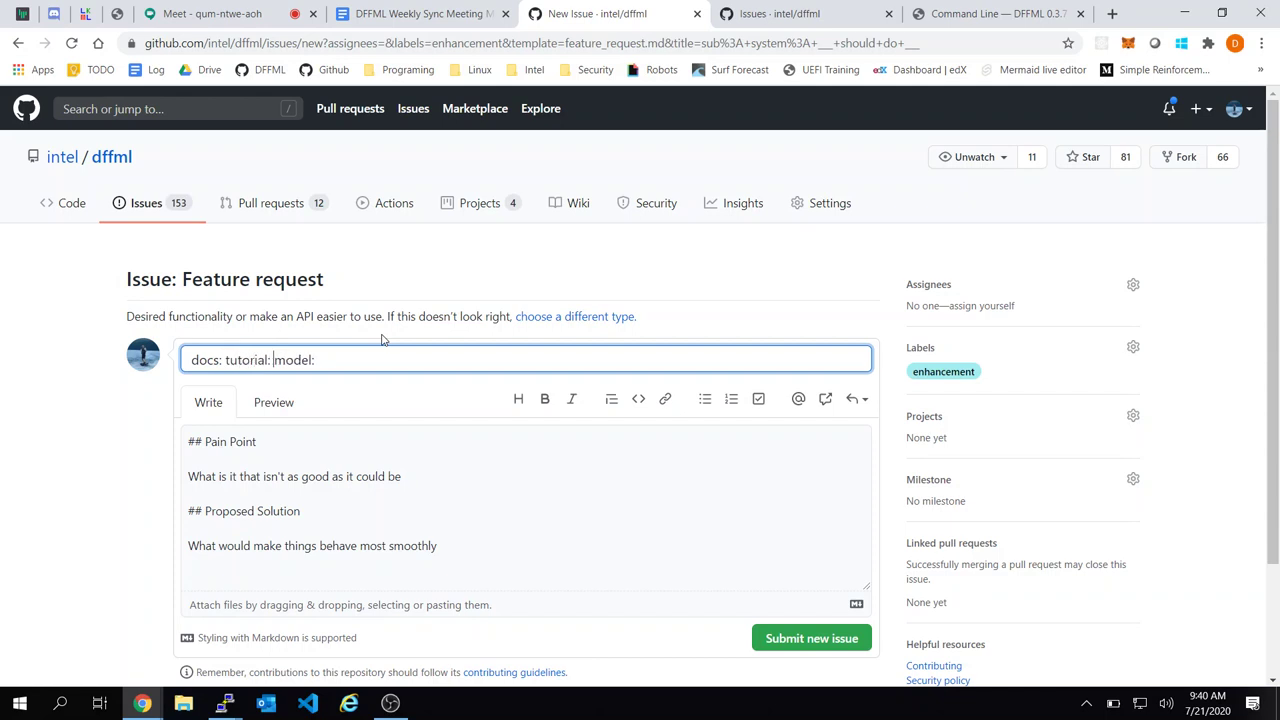
pyautogui.press('End')
pyautogui.write('How to go through all the models')
# Clear the template description, append 'and find best one' to the title, and submit
pyautogui.click(384, 442)
pyautogui.hotkey('ctrl', 'a')
pyautogui.press('BackSpace')
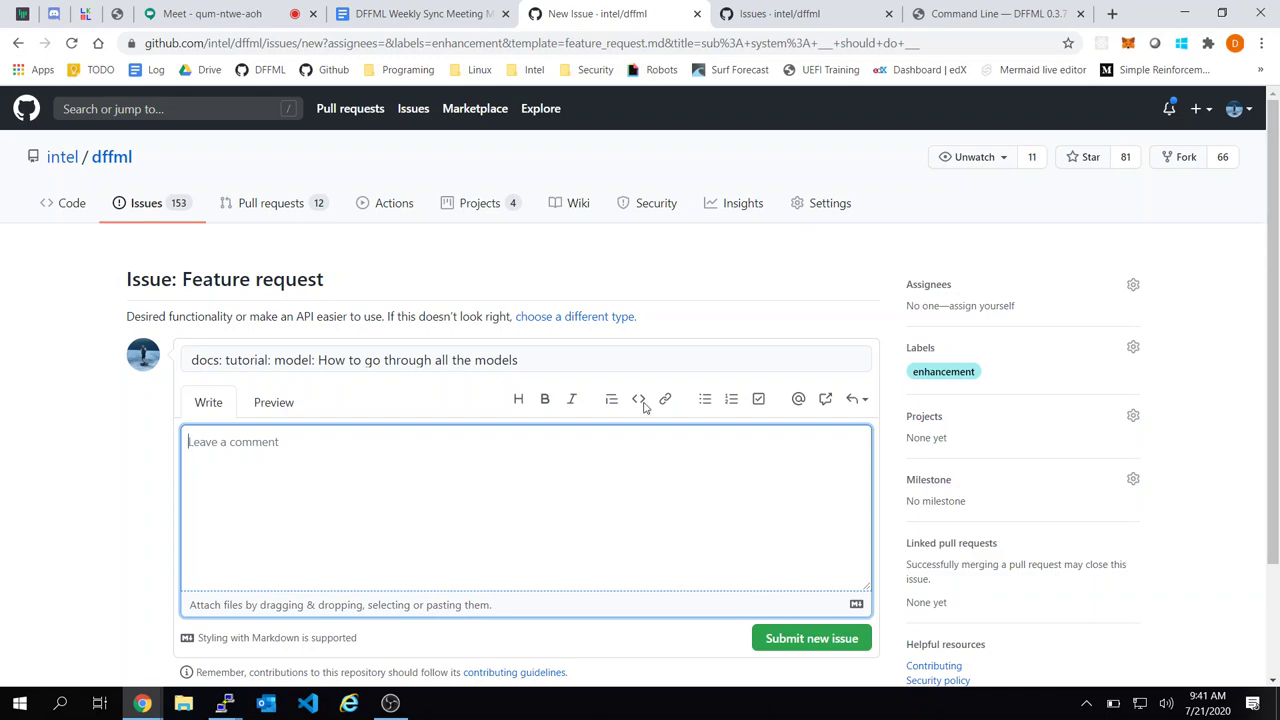
pyautogui.click(705, 367)
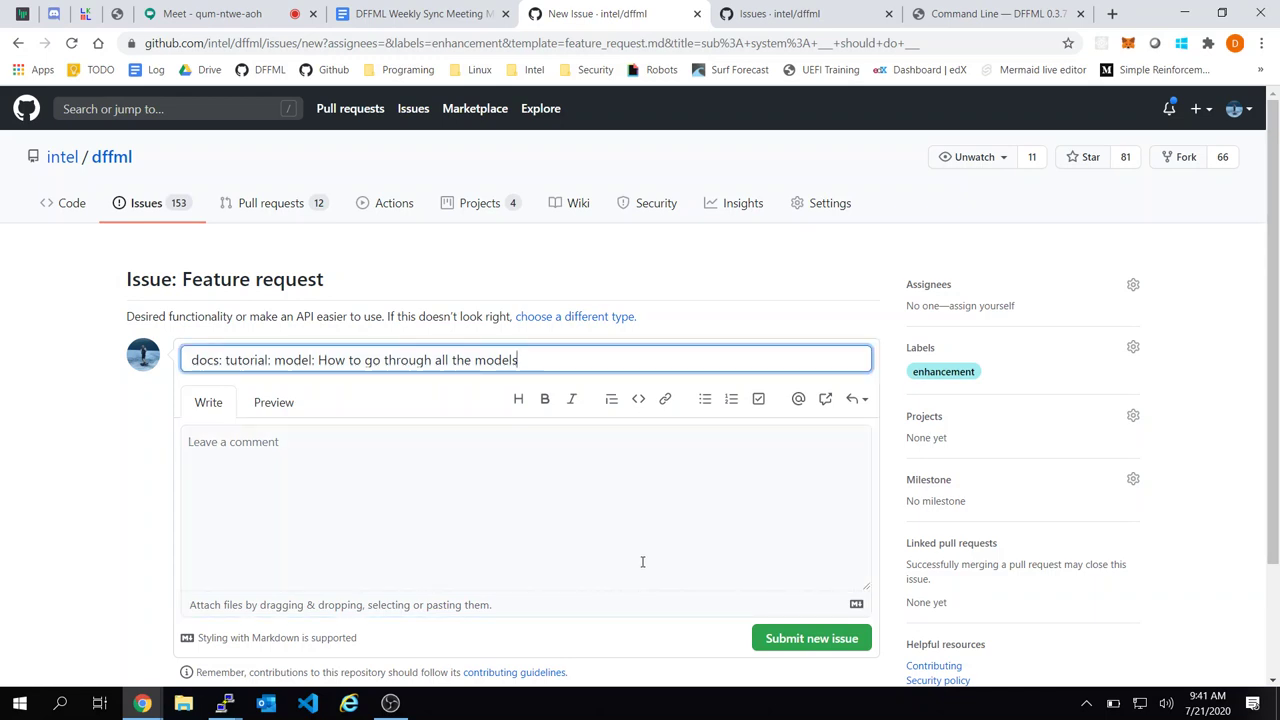
pyautogui.click(618, 534)
pyautogui.click(536, 359)
pyautogui.write('and find best one')
pyautogui.click(700, 536)
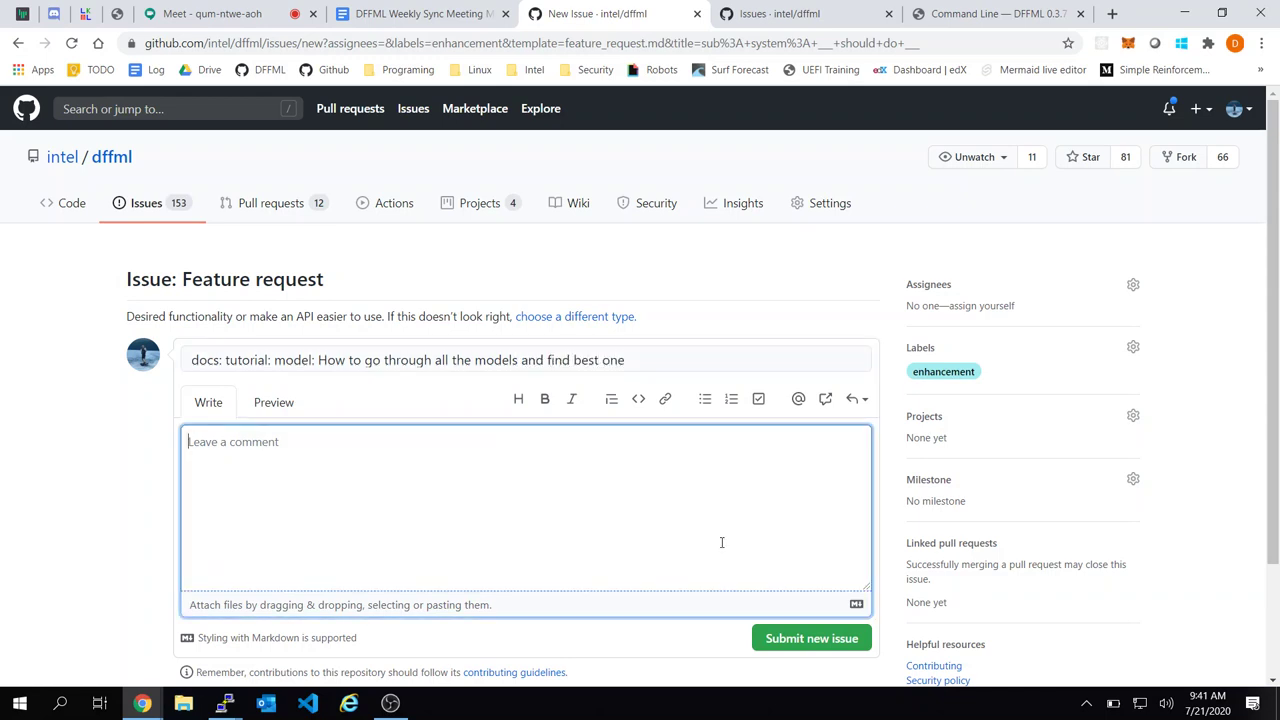
pyautogui.click(806, 637)
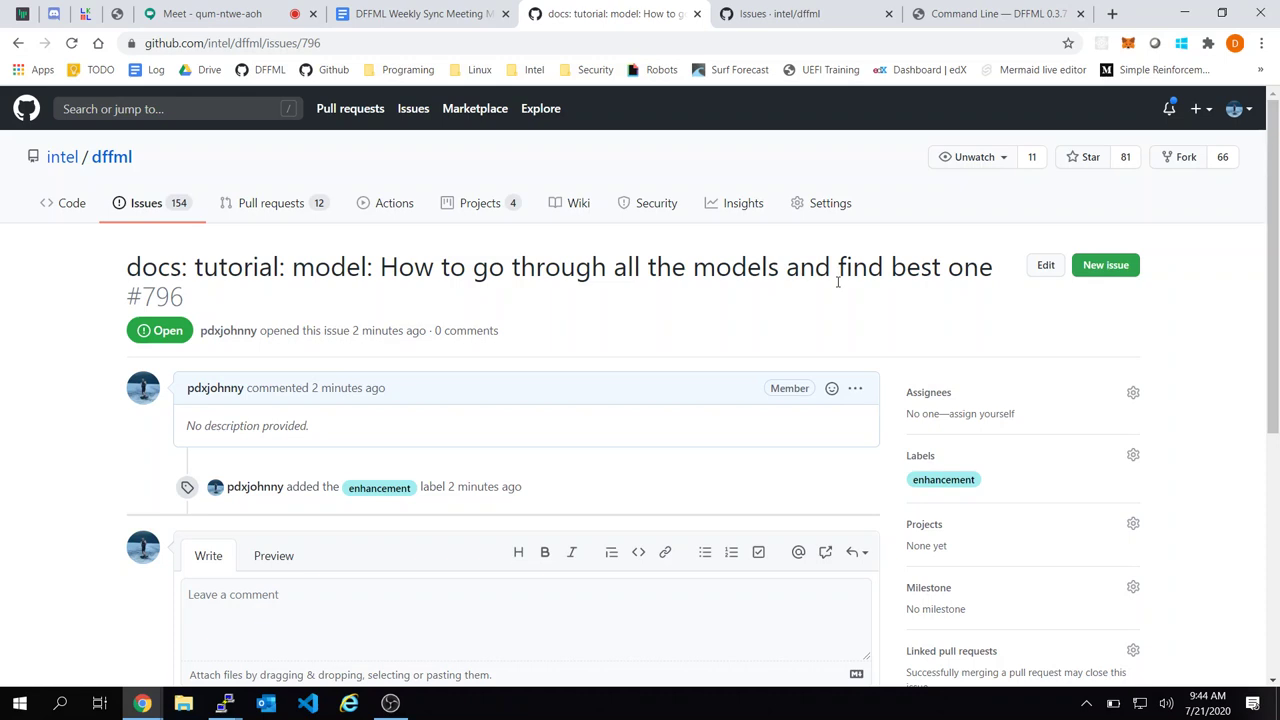
# Type 'Need more python examples' into the empty bullet under Yash in the minutes
pyautogui.click(435, 8)
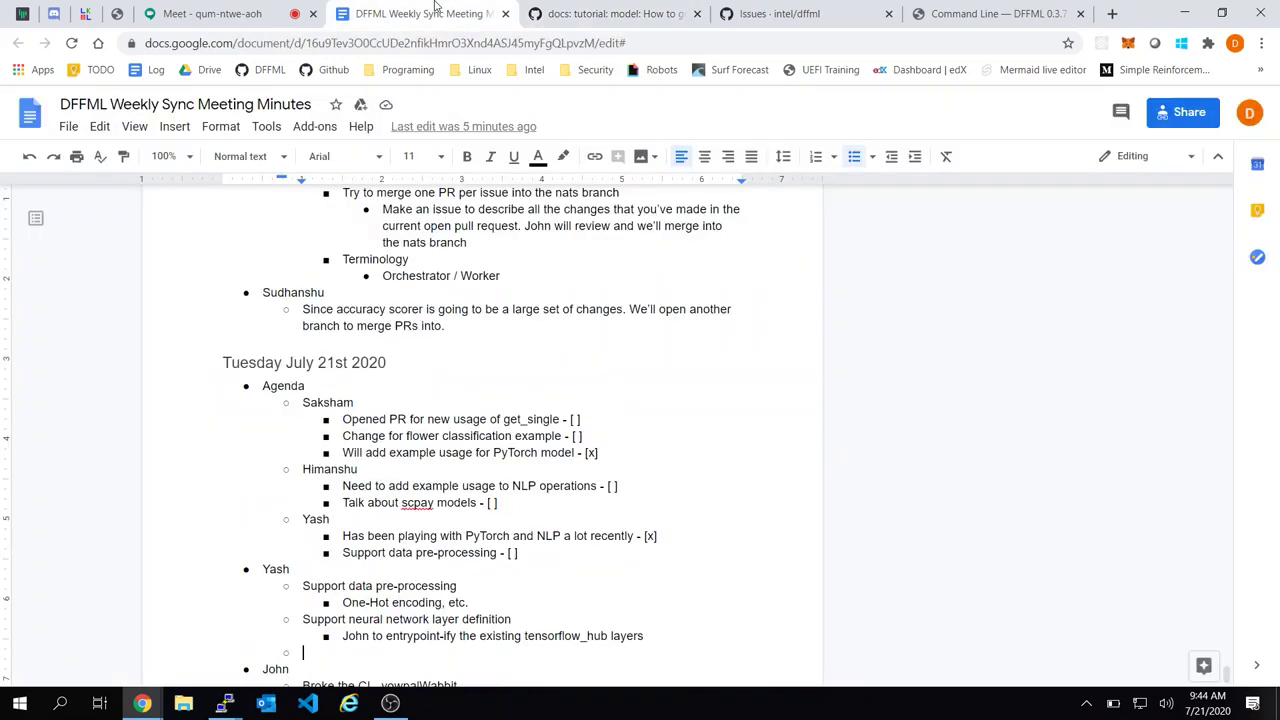
pyautogui.click(588, 421)
pyautogui.scroll(-4, 497, 379)
pyautogui.click(641, 454)
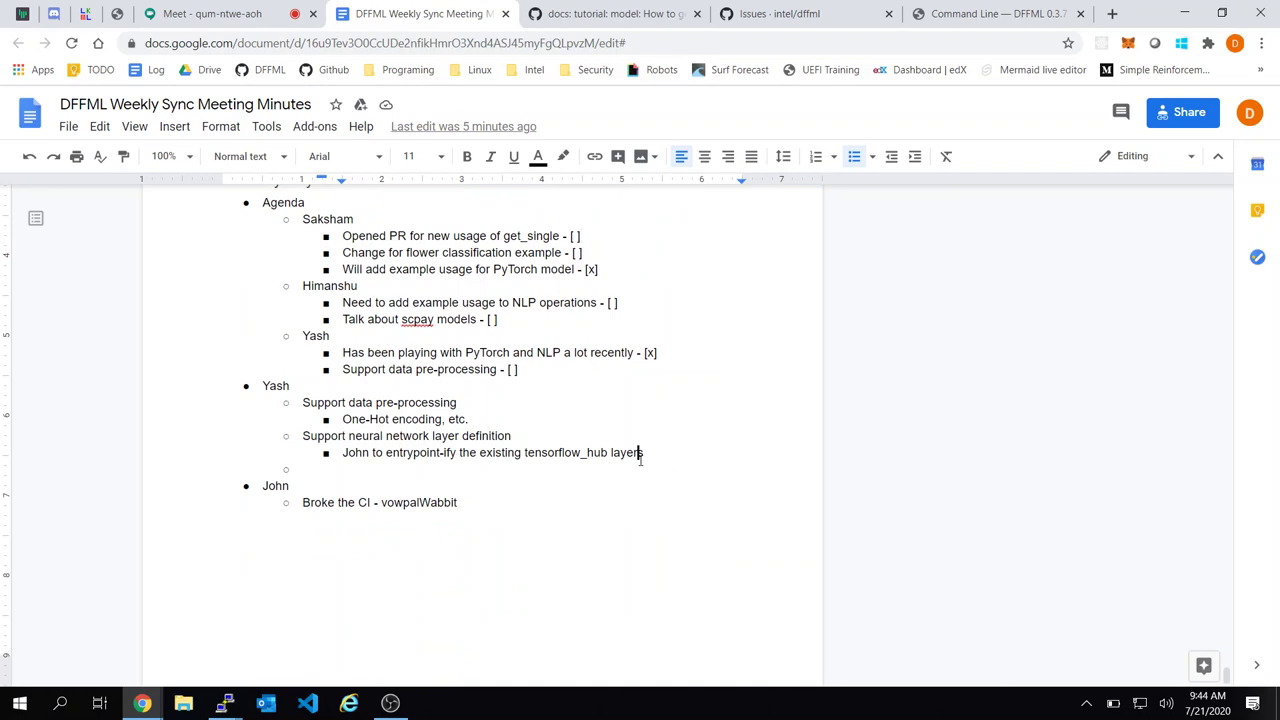
pyautogui.press('Up')
pyautogui.press('Down')
pyautogui.press('Down')
pyautogui.write('Need more pyto')
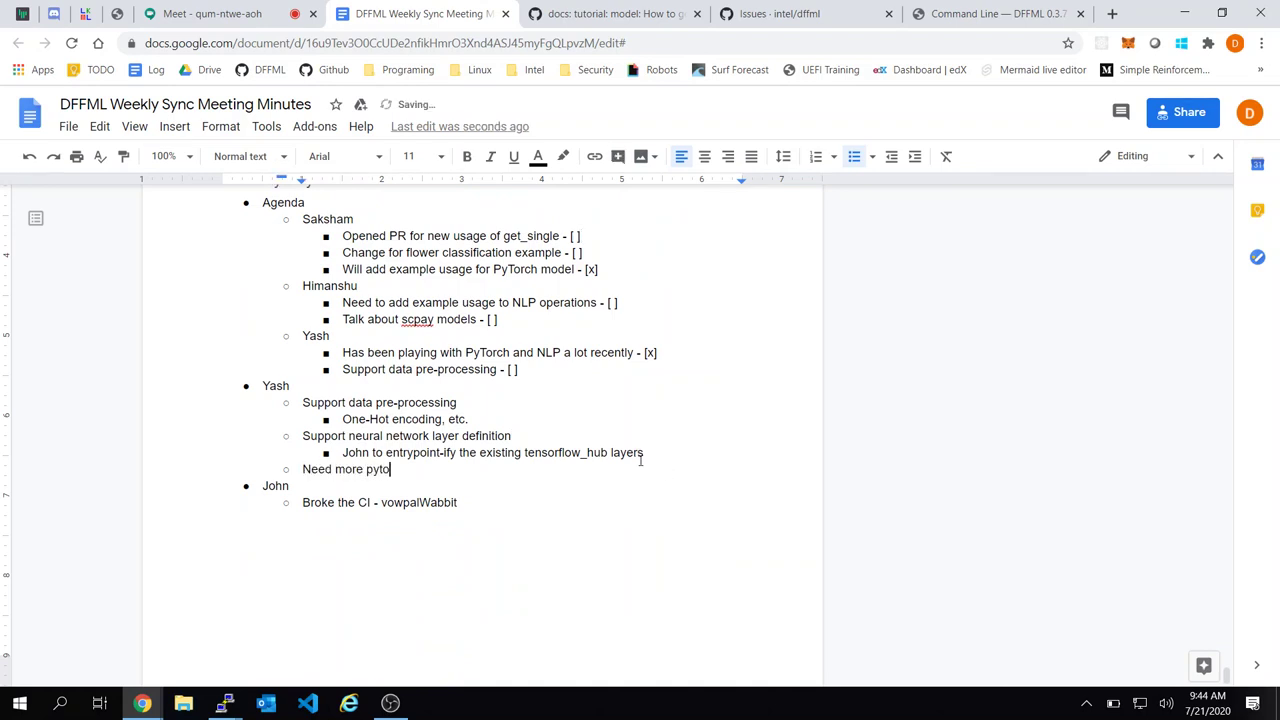
pyautogui.press('BackSpace')
pyautogui.write('hon examples')
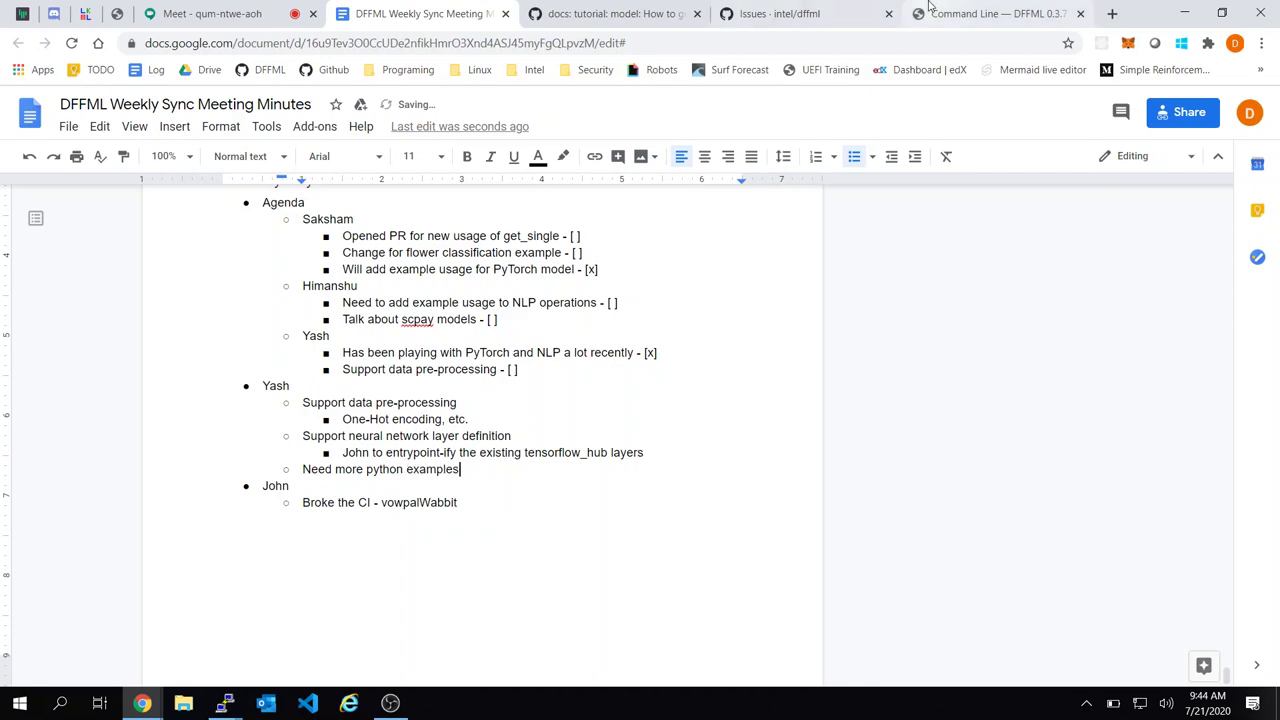
# Glance over the DFFML command line docs, the issues list and new issue #796
pyautogui.click(930, 10)
pyautogui.click(790, 13)
pyautogui.click(935, 13)
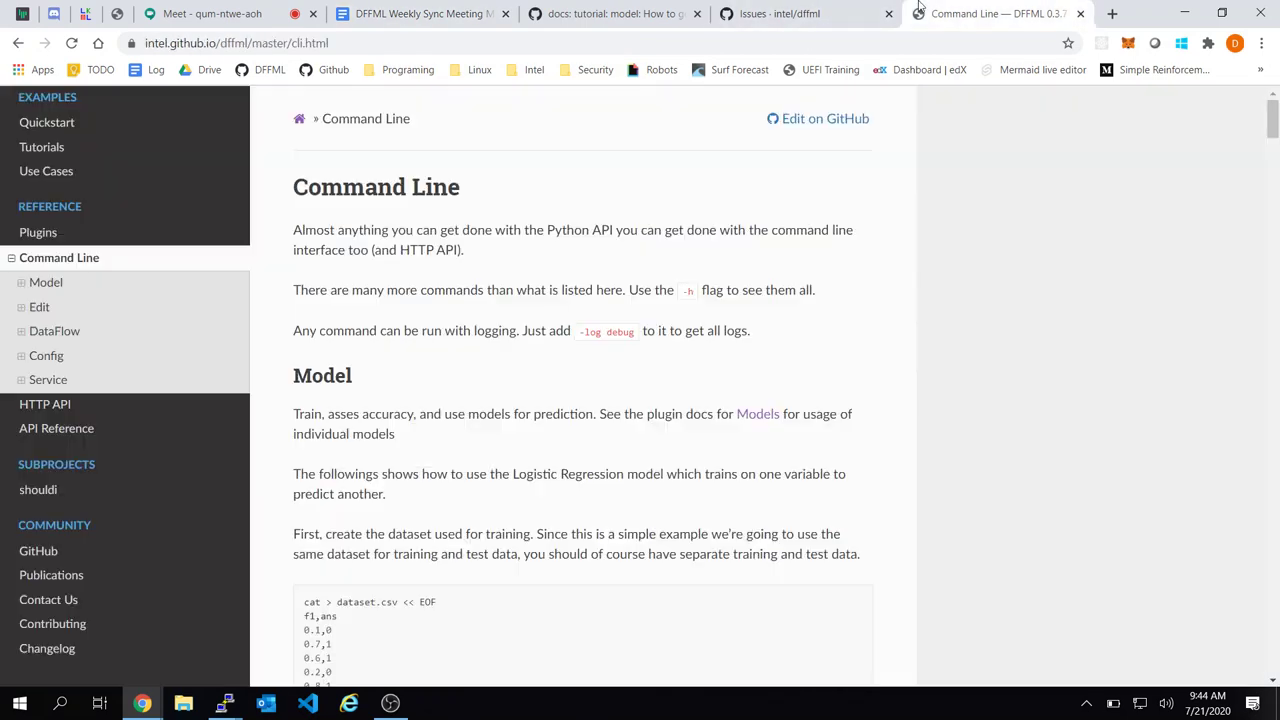
pyautogui.click(810, 10)
pyautogui.click(655, 10)
pyautogui.click(385, 10)
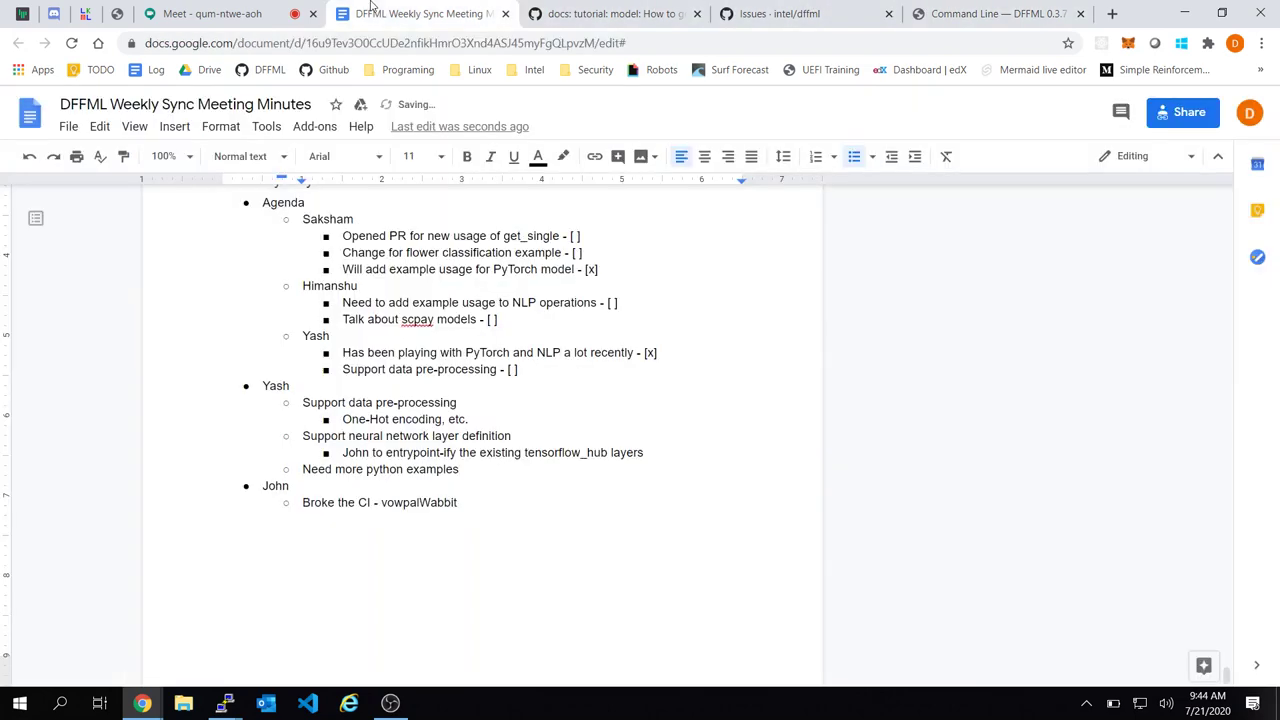
# Add nested notes 'How to loop through all available models and find best one' and 'Need to expose what kind of model is this'
pyautogui.click(409, 478)
pyautogui.press('Return')
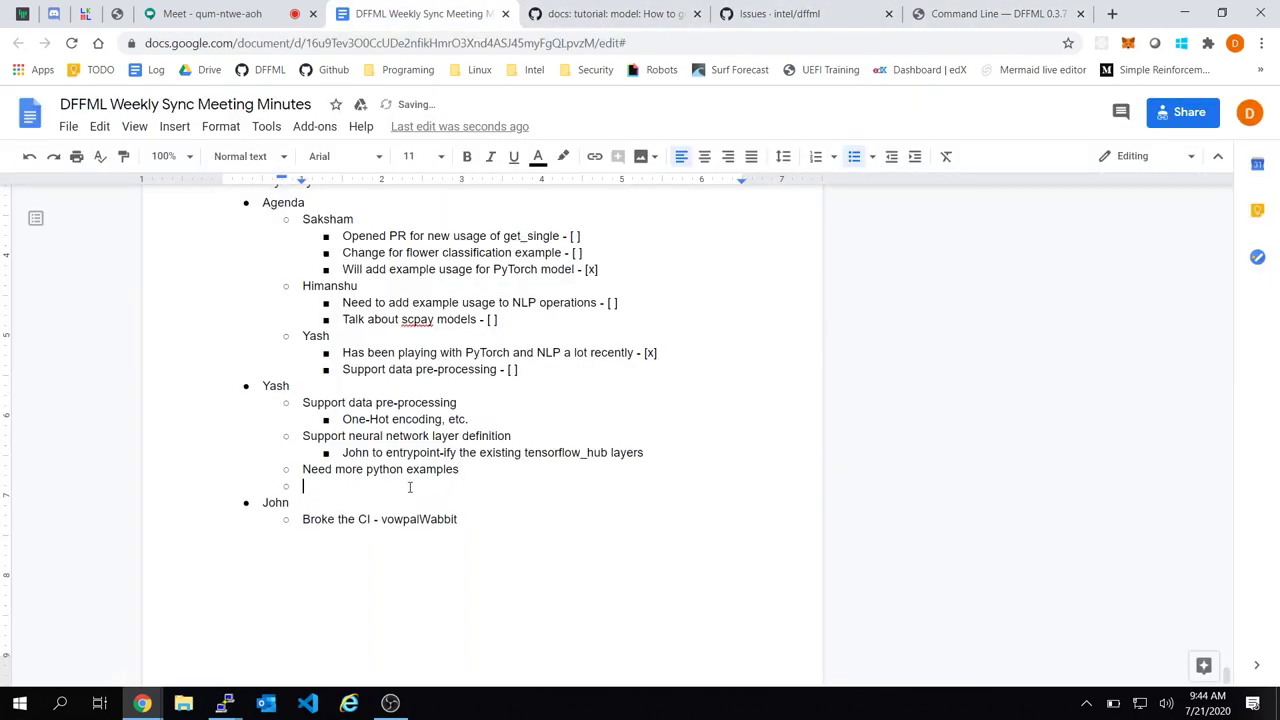
pyautogui.press('Tab')
pyautogui.write('How to')
pyautogui.press('BackSpace')
pyautogui.press('BackSpace')
pyautogui.write('to loop through all')
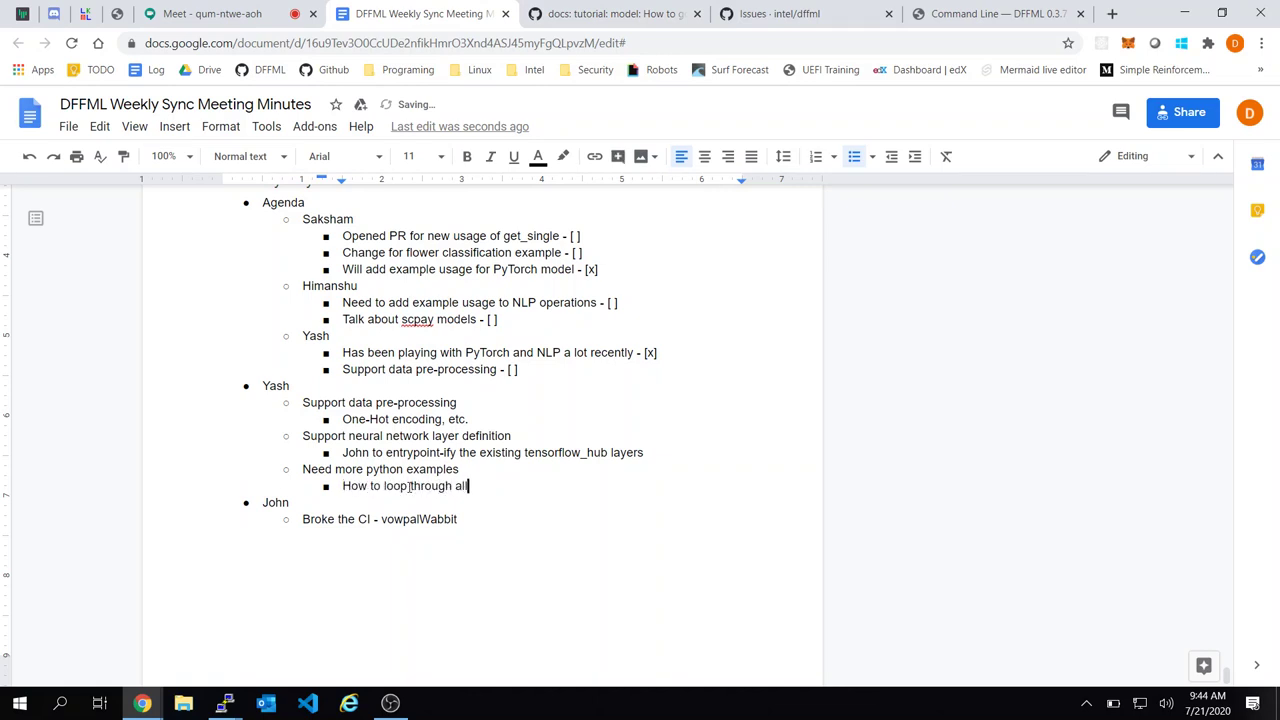
pyautogui.write(' available models and ')
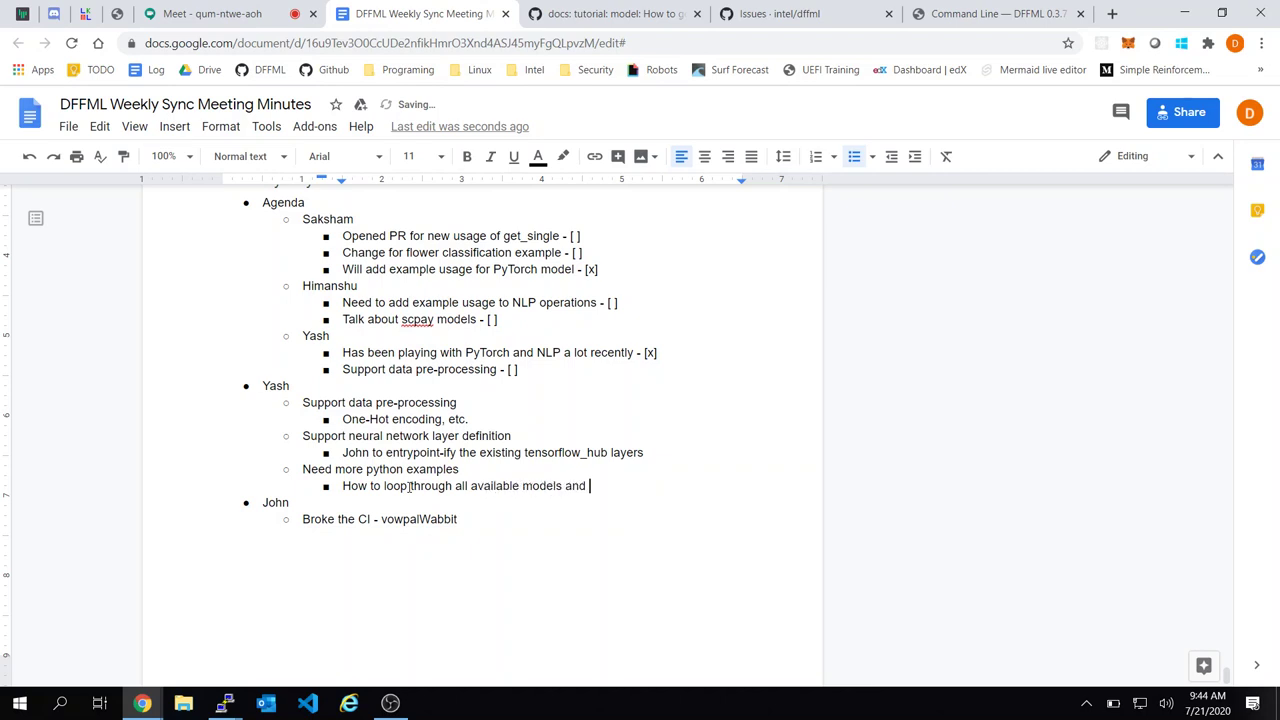
pyautogui.write('find best one')
pyautogui.press('Return')
pyautogui.press('Tab')
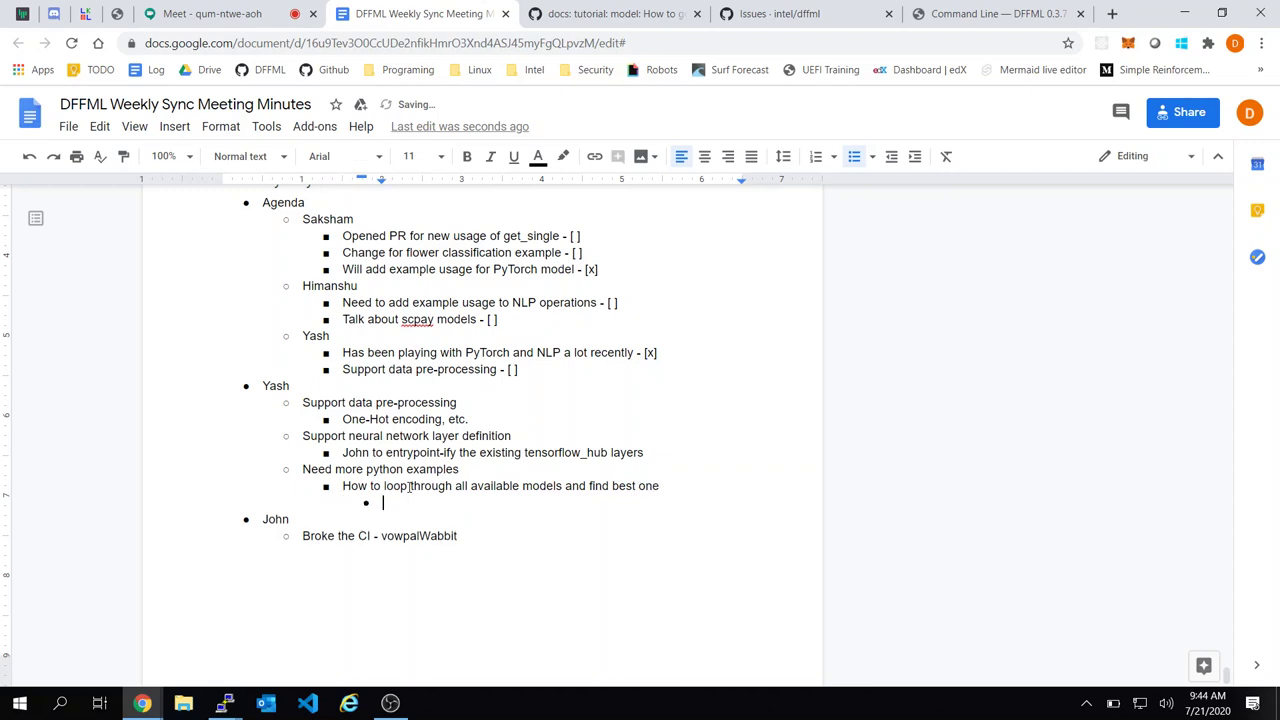
pyautogui.write('Need to expose what ')
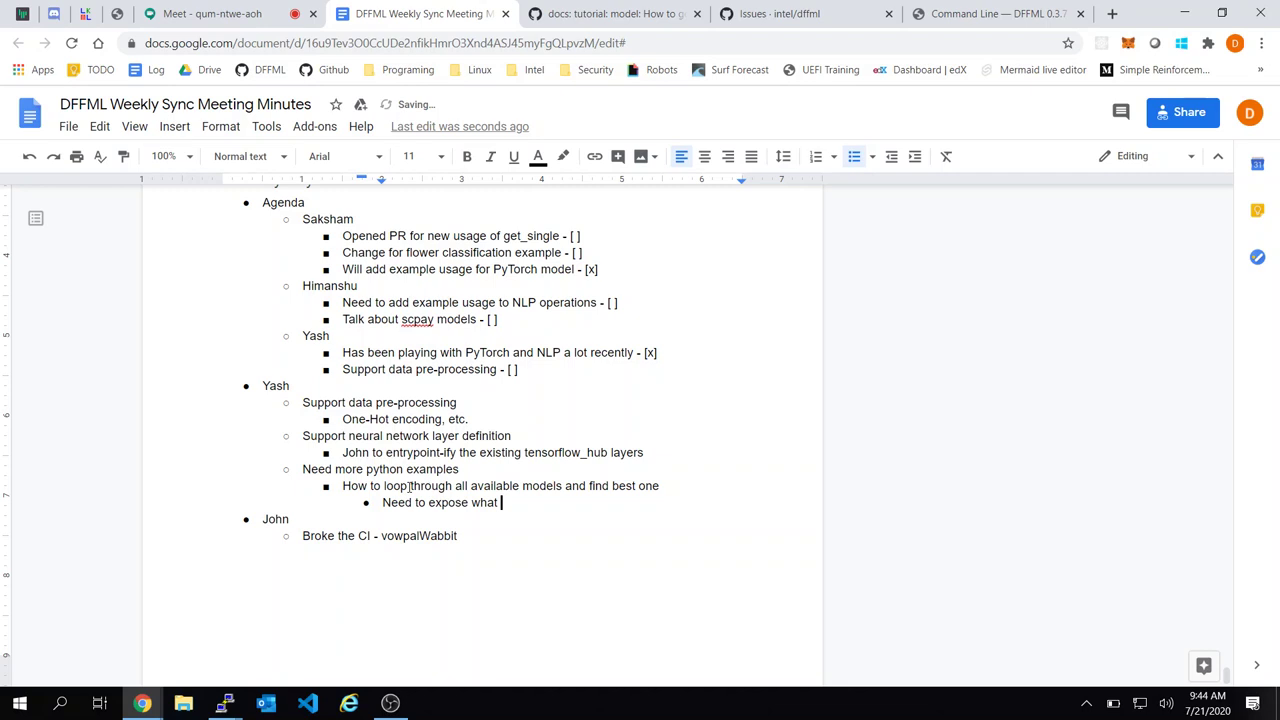
pyautogui.write('kind of model is this')
# List the model types regression, classification, Clustering and NLP beneath the model-kind note
pyautogui.press('Return')
pyautogui.press('Tab')
pyautogui.write('regression')
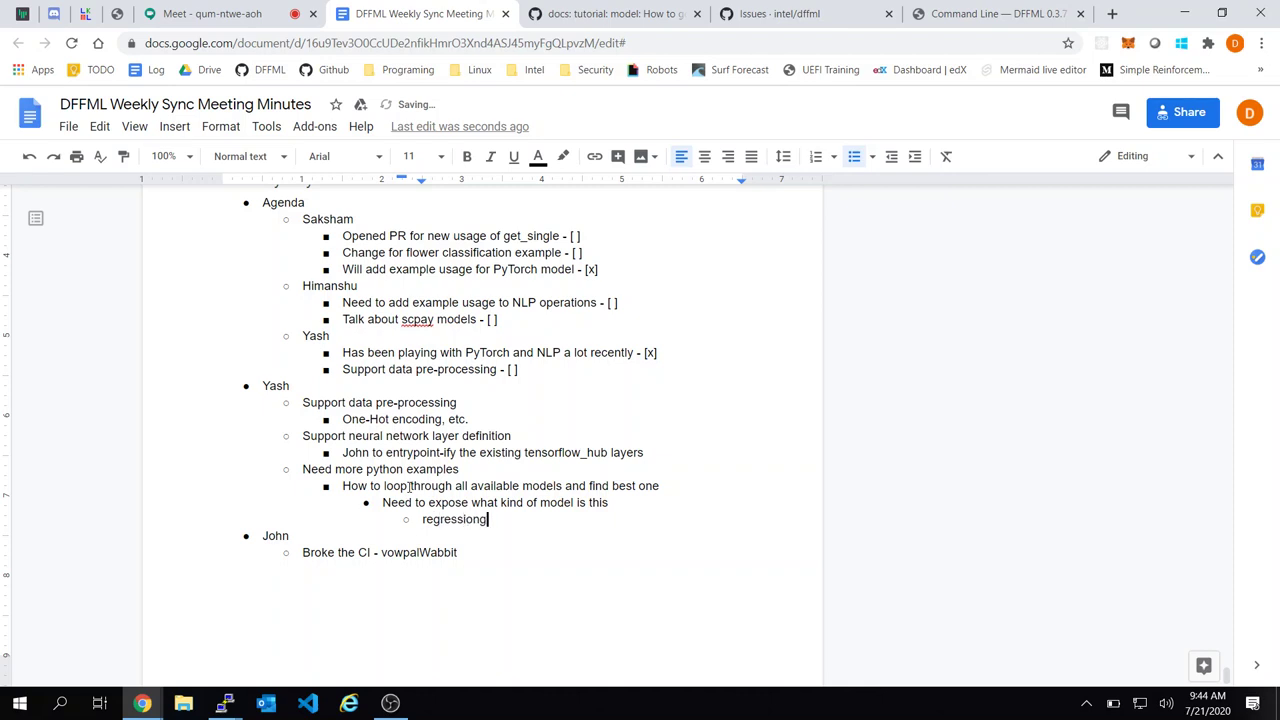
pyautogui.press('Return')
pyautogui.write('classifica')
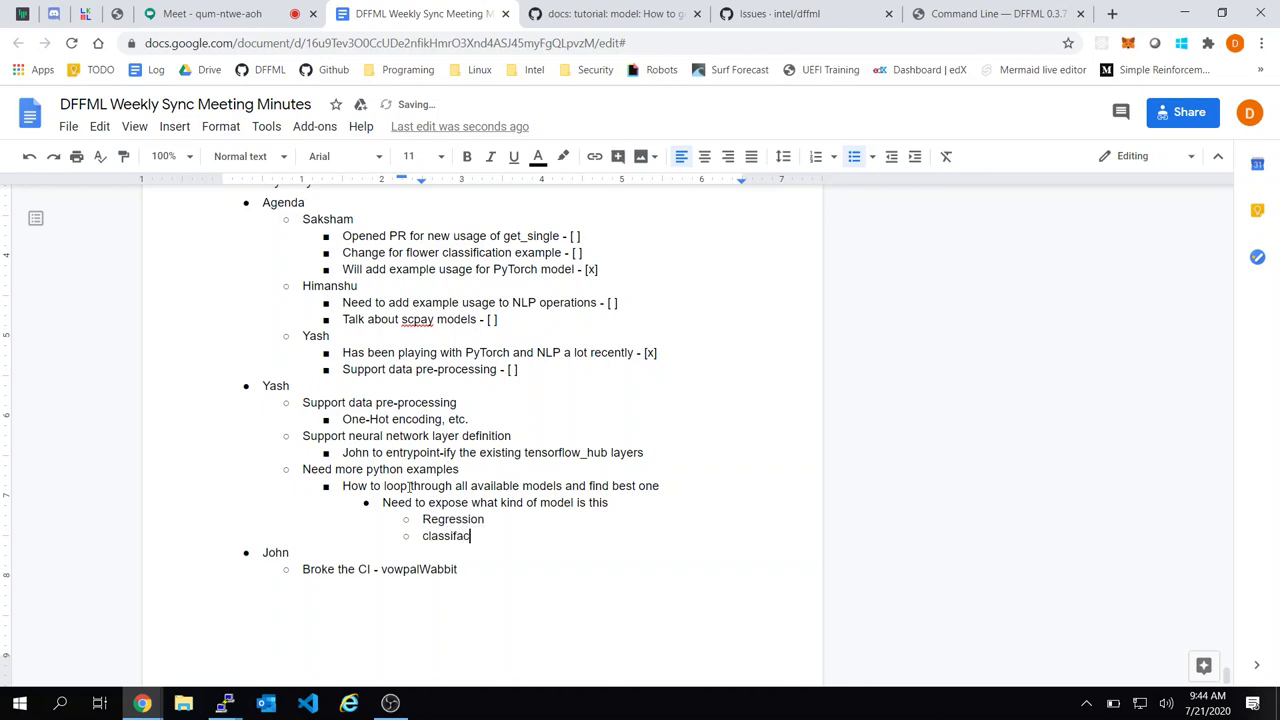
pyautogui.press('BackSpace')
pyautogui.press('BackSpace')
pyautogui.press('BackSpace')
pyautogui.press('BackSpace')
pyautogui.write('fication')
pyautogui.press('Return')
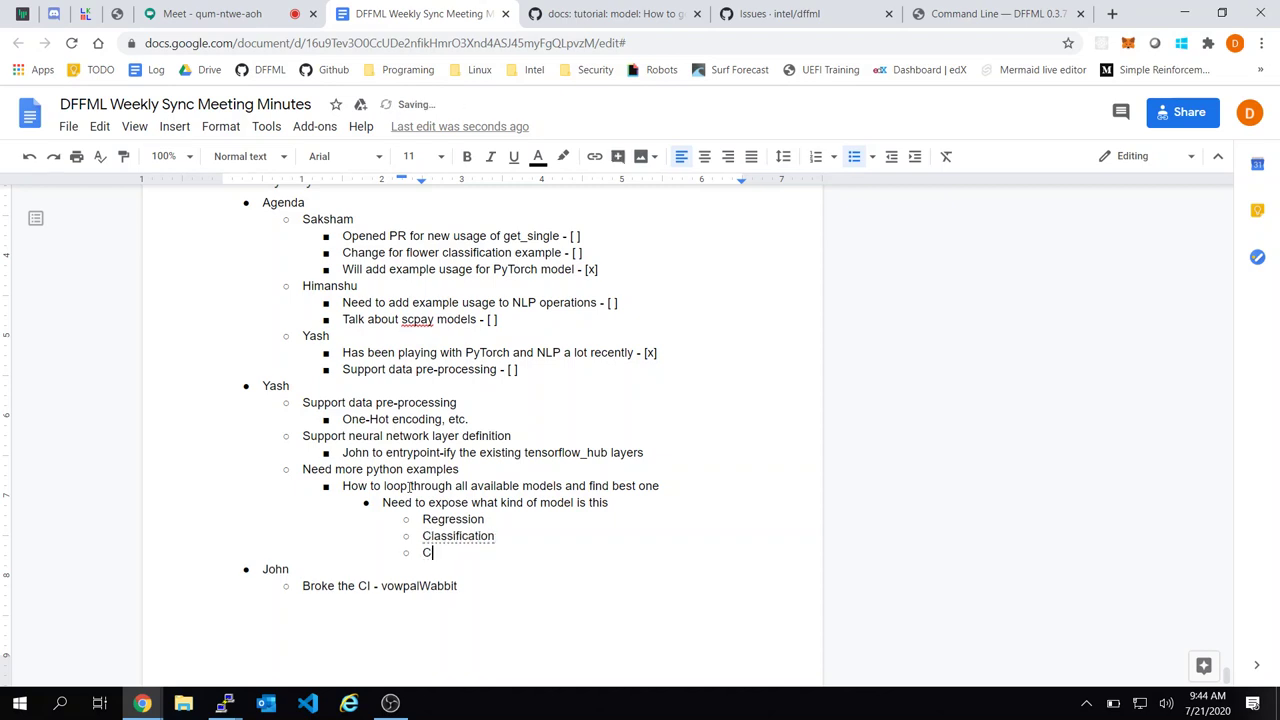
pyautogui.write('Clustering')
pyautogui.press('Return')
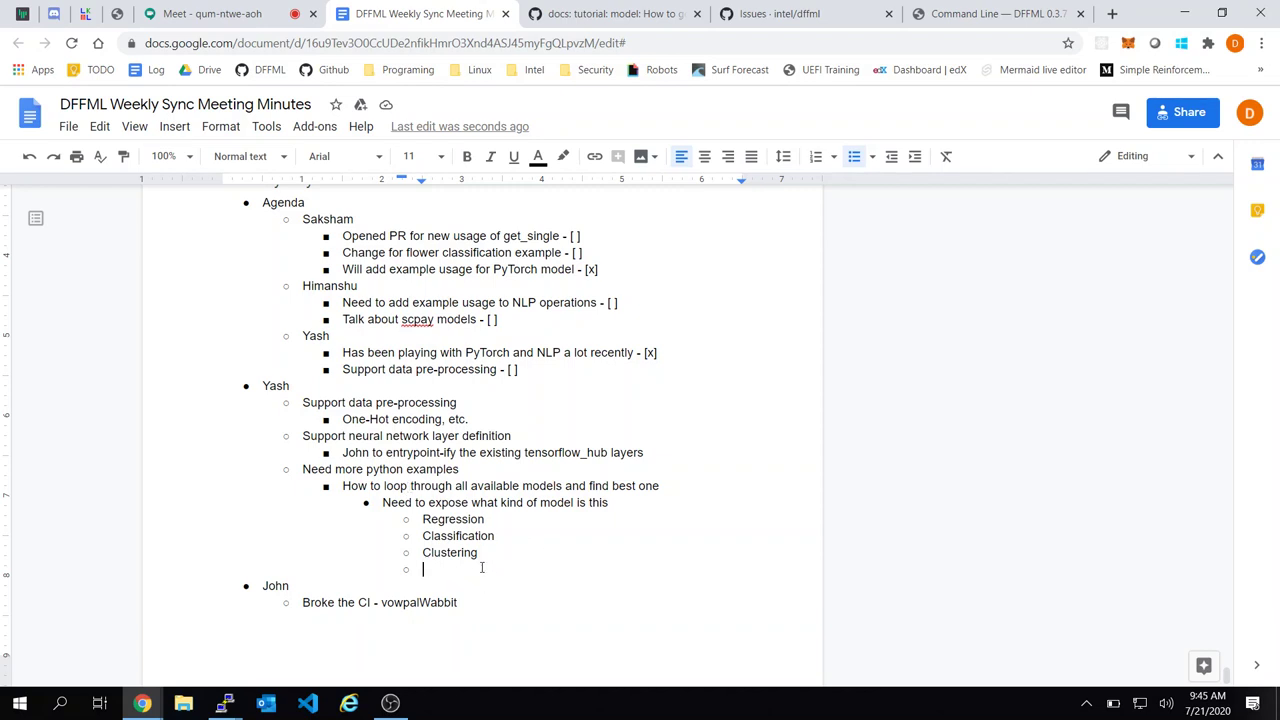
pyautogui.write('NLP')
pyautogui.click(662, 502)
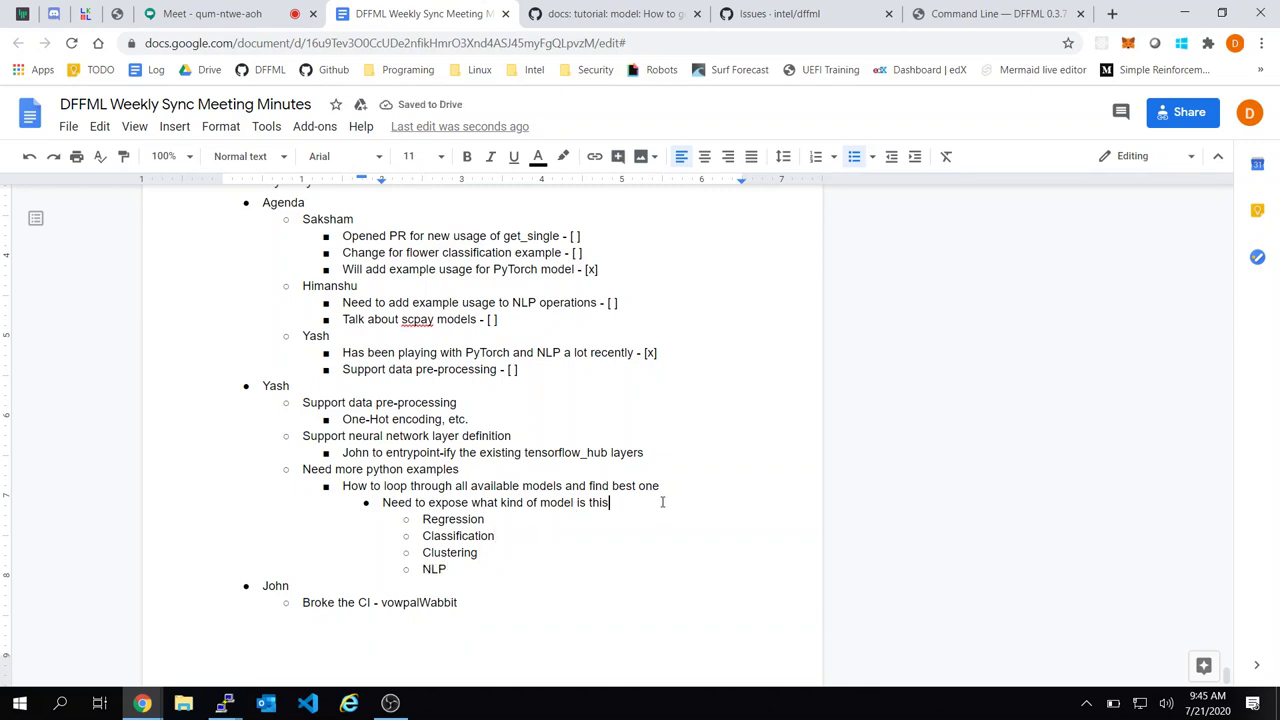
pyautogui.click(662, 13)
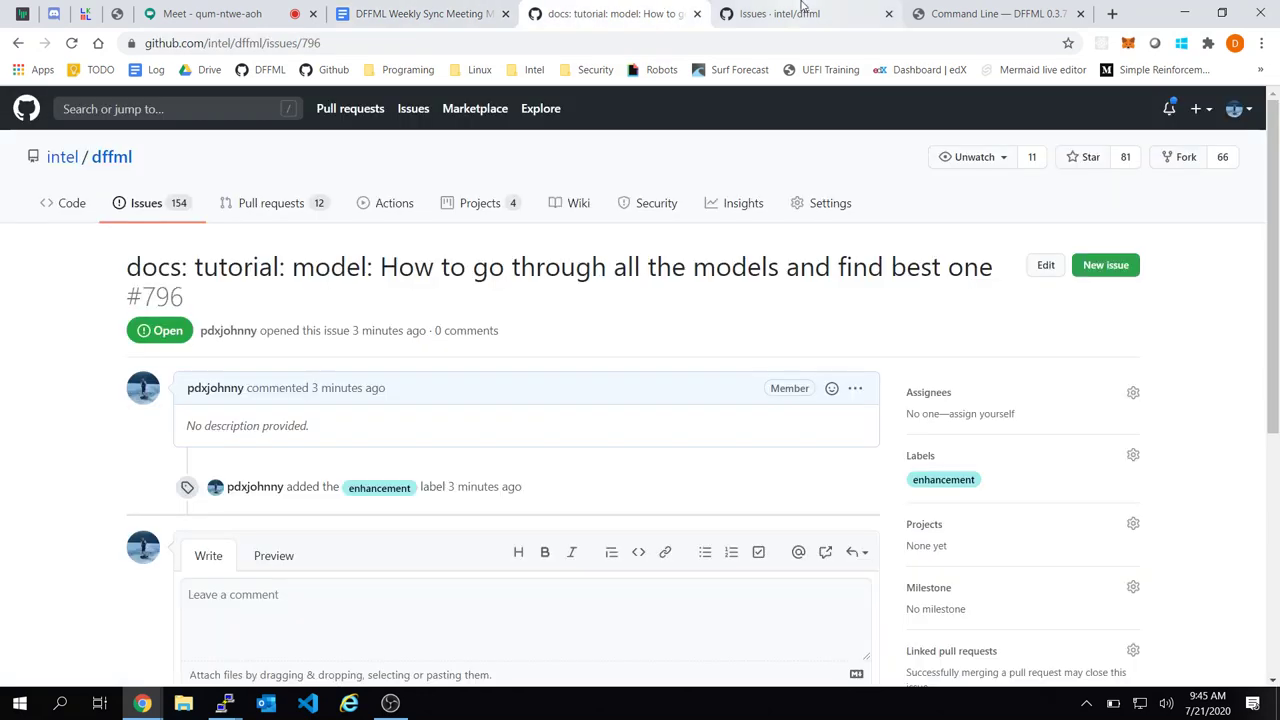
# Start another intel/dffml Feature request issue with its title begun as 'model: Add'
pyautogui.moveTo(803, 7); pyautogui.dragTo(695, 7)
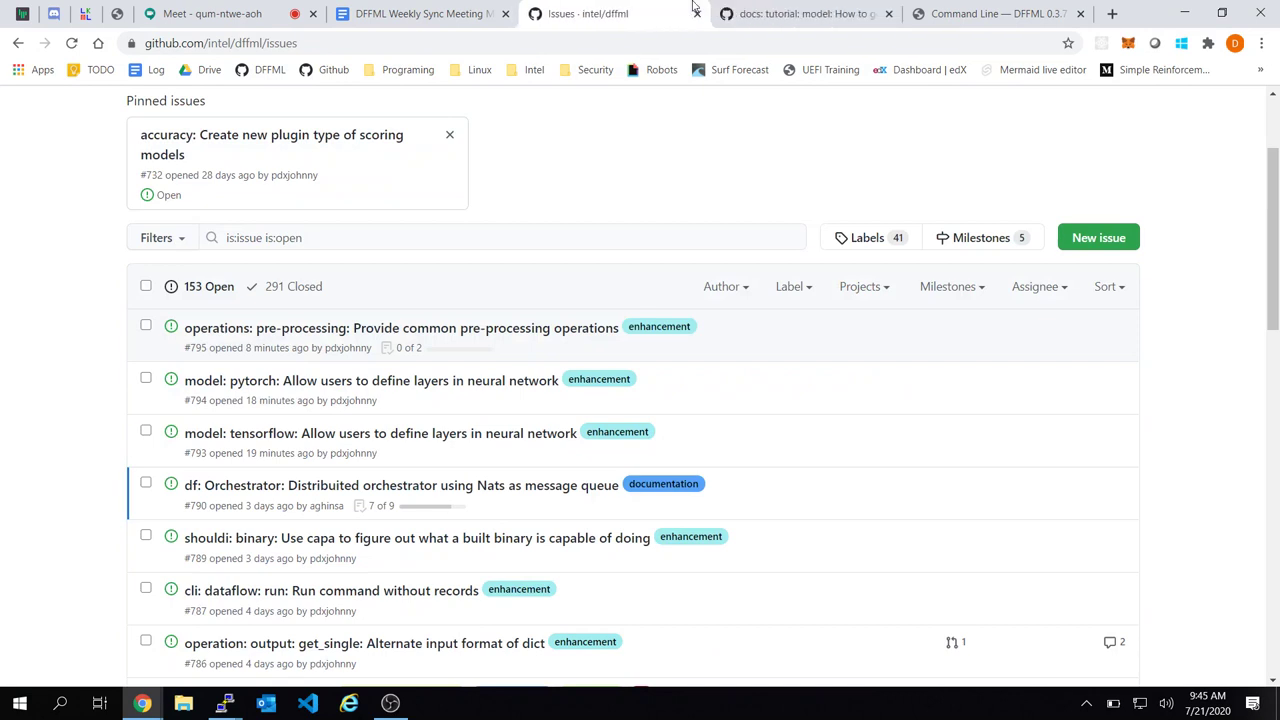
pyautogui.click(1106, 238)
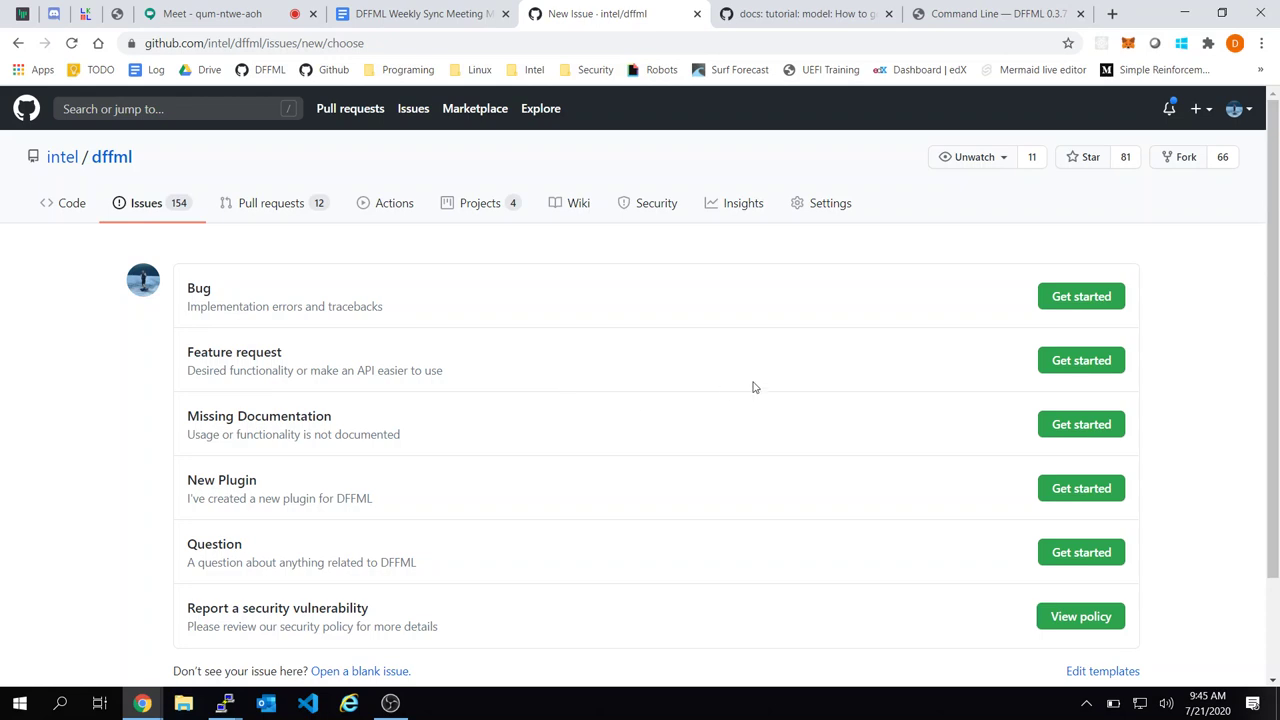
pyautogui.scroll(-1, 757, 389)
pyautogui.click(1080, 300)
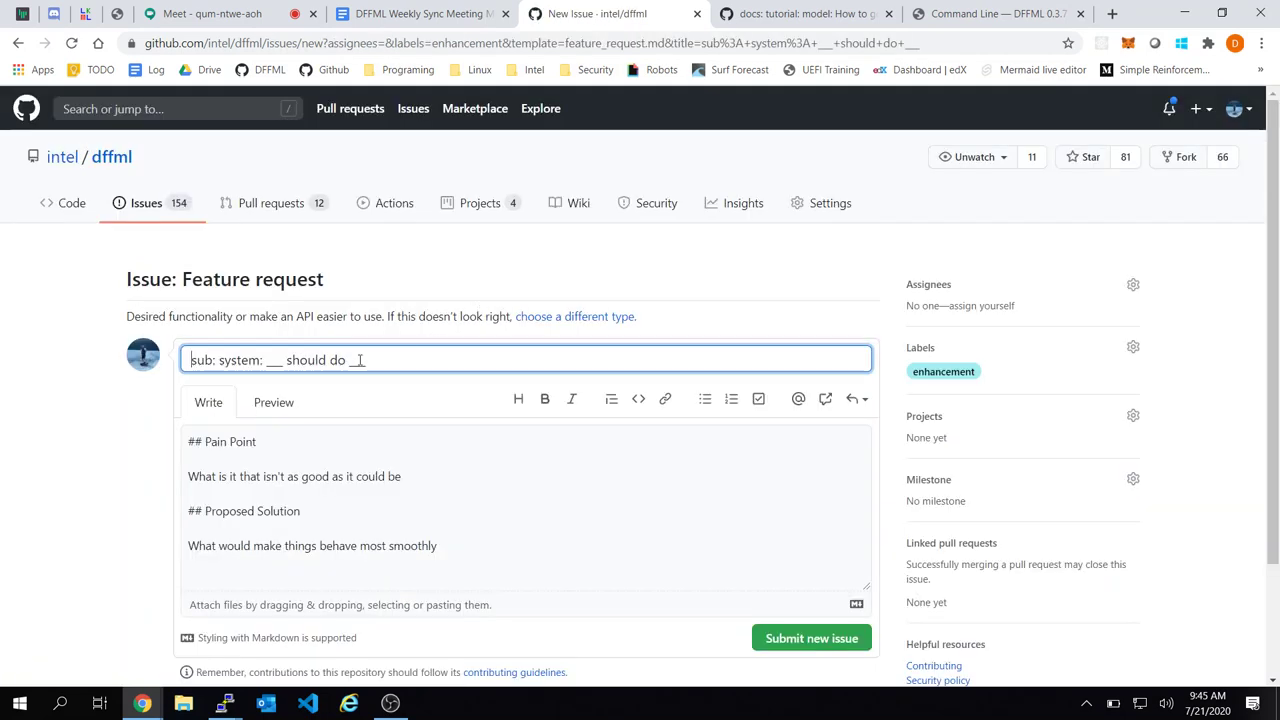
pyautogui.tripleClick(359, 360)
pyautogui.write('model')
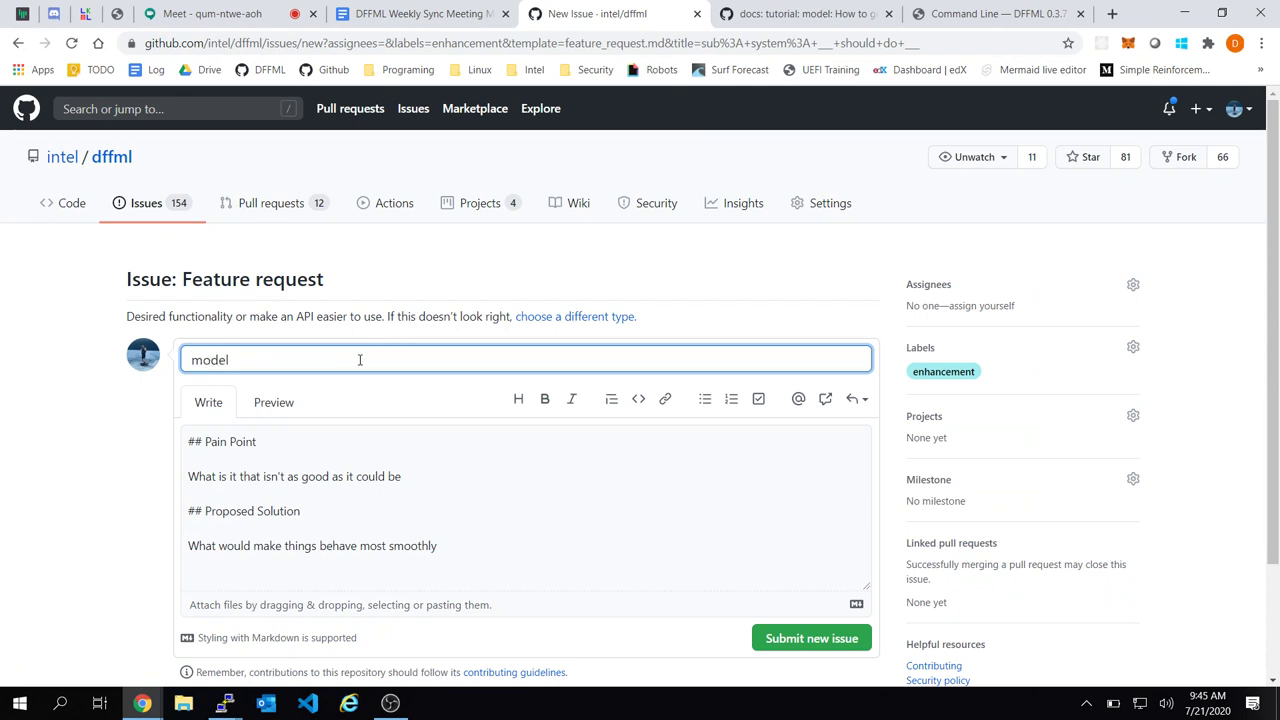
pyautogui.write(' :: Add TYPE')
pyautogui.press('BackSpace')
pyautogui.press('BackSpace')
pyautogui.press('BackSpace')
pyautogui.press('BackSpace')
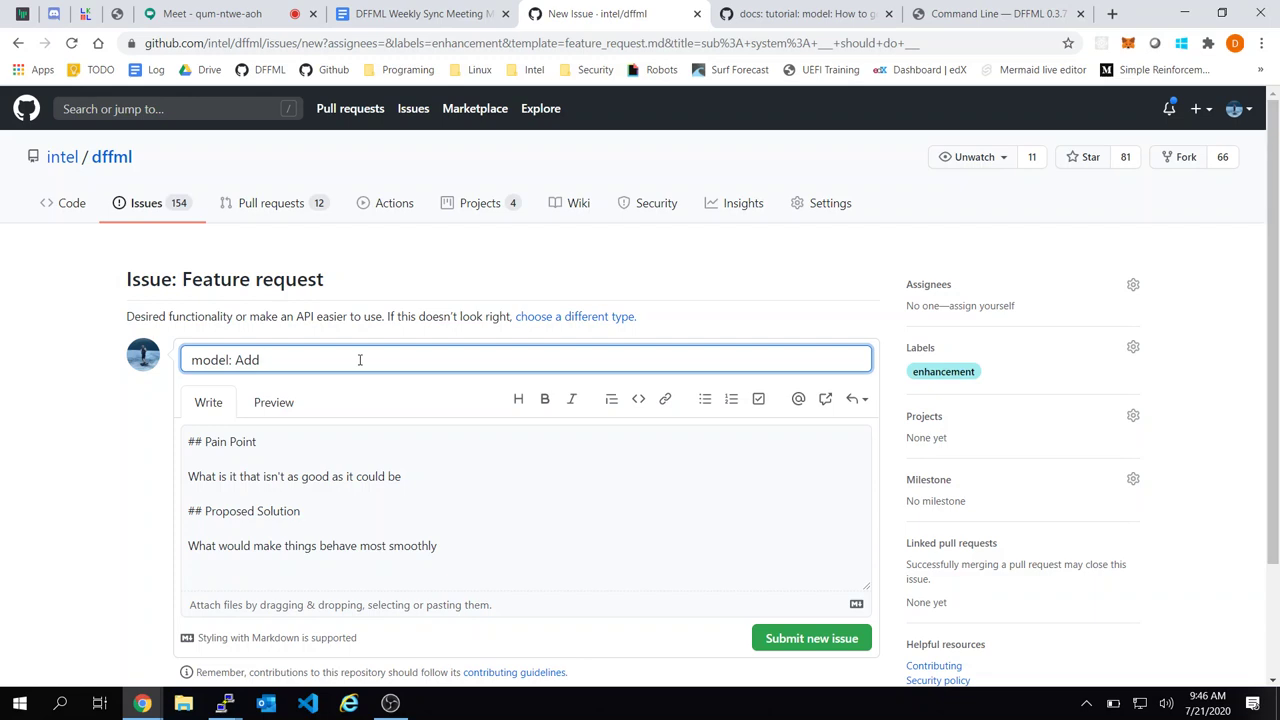
# Add 'Image operations' and 'Dataset modifications' as sub-bullets under 'Need more python examples'
pyautogui.click(420, 14)
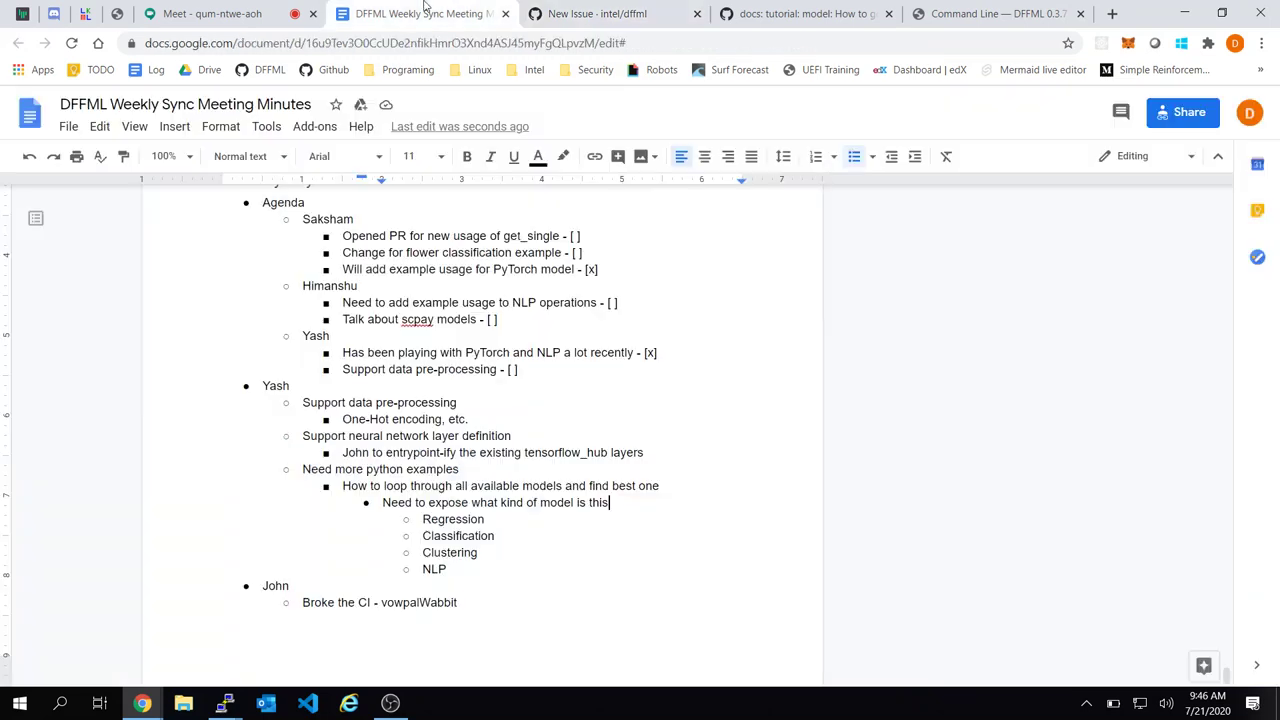
pyautogui.click(552, 467)
pyautogui.press('Return')
pyautogui.press('Tab')
pyautogui.write('Ima')
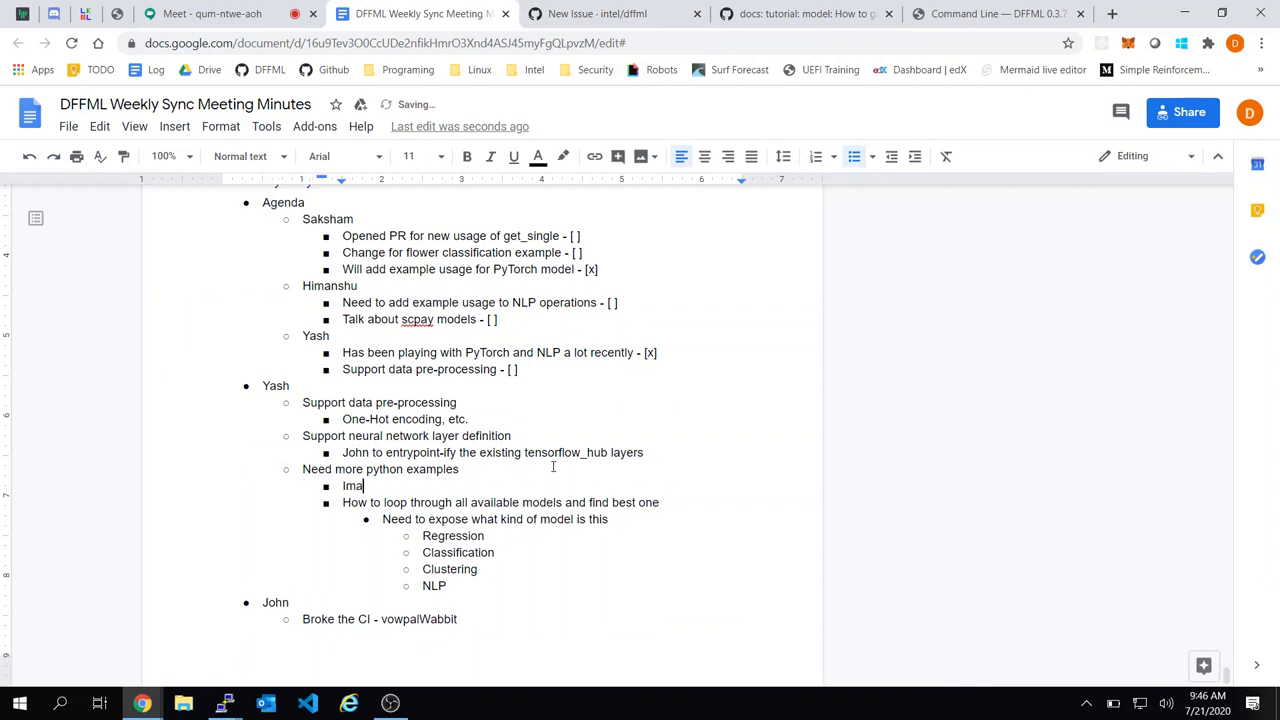
pyautogui.write('ge operations')
pyautogui.press('Return')
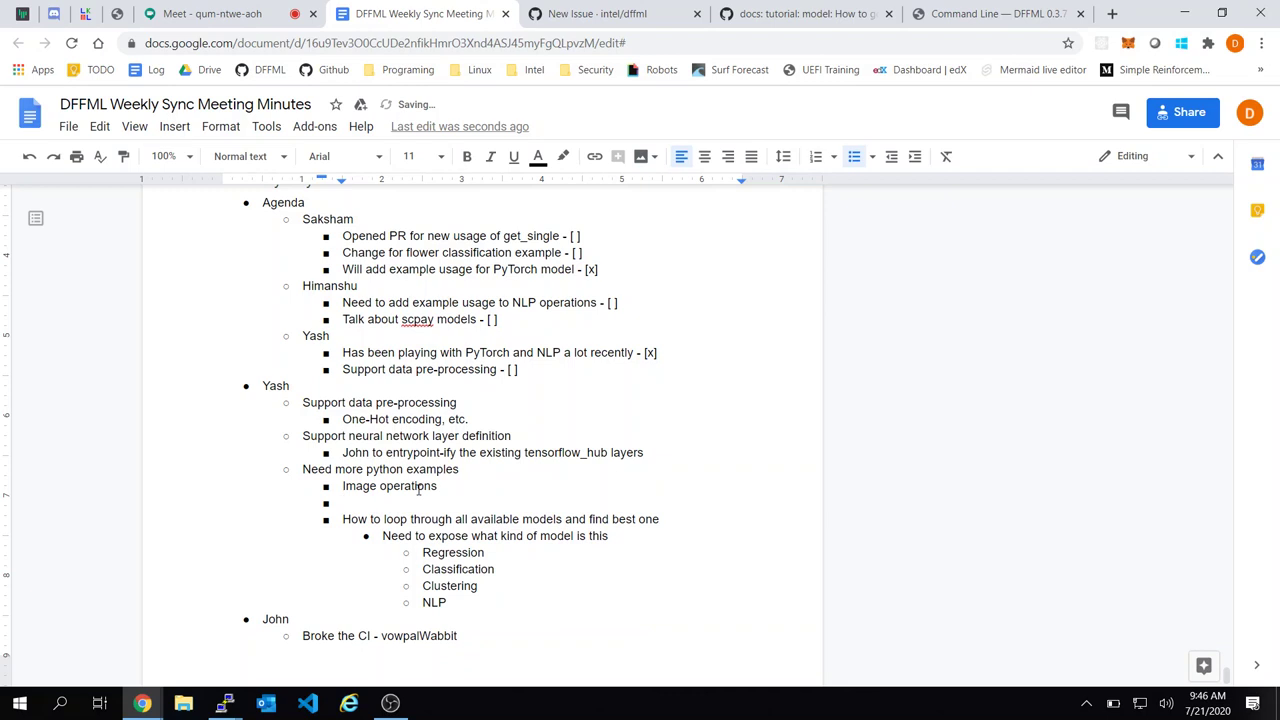
pyautogui.write('Dataset modifications')
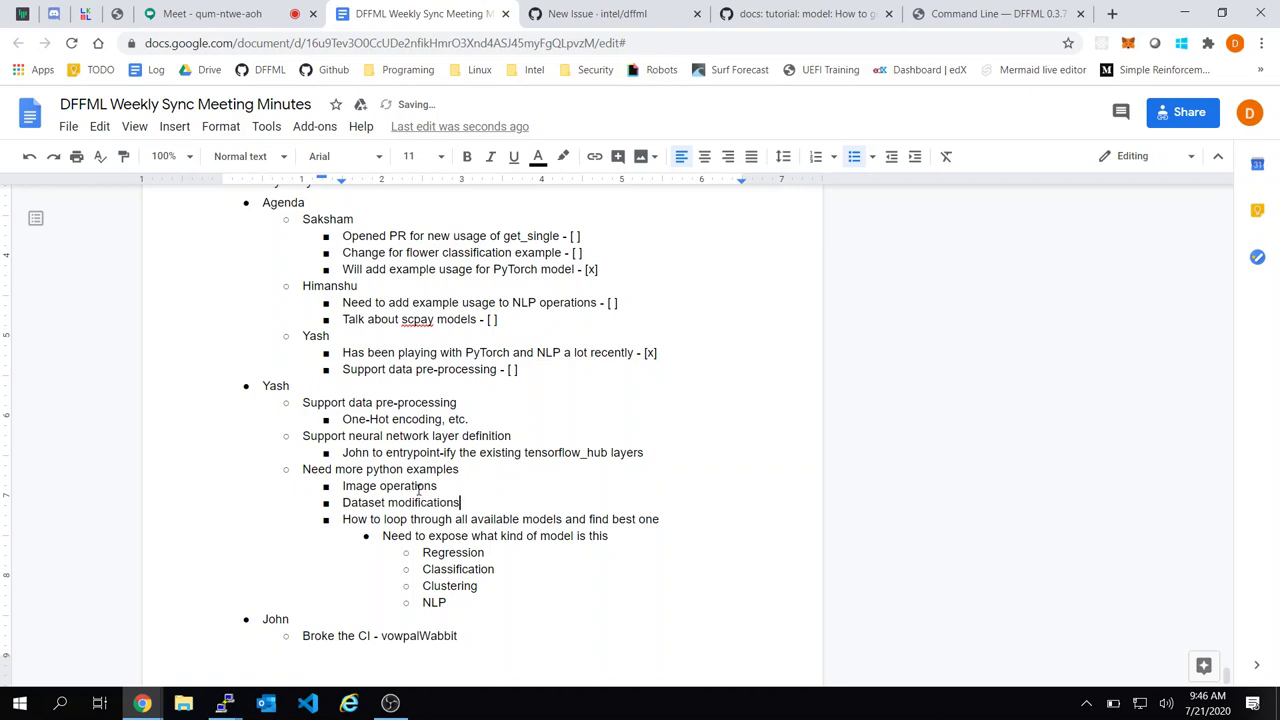
# Check the new minutes items, then return to the GitHub issue draft
pyautogui.click(520, 503)
pyautogui.click(562, 499)
pyautogui.click(680, 522)
pyautogui.click(538, 504)
pyautogui.click(606, 476)
pyautogui.click(600, 13)
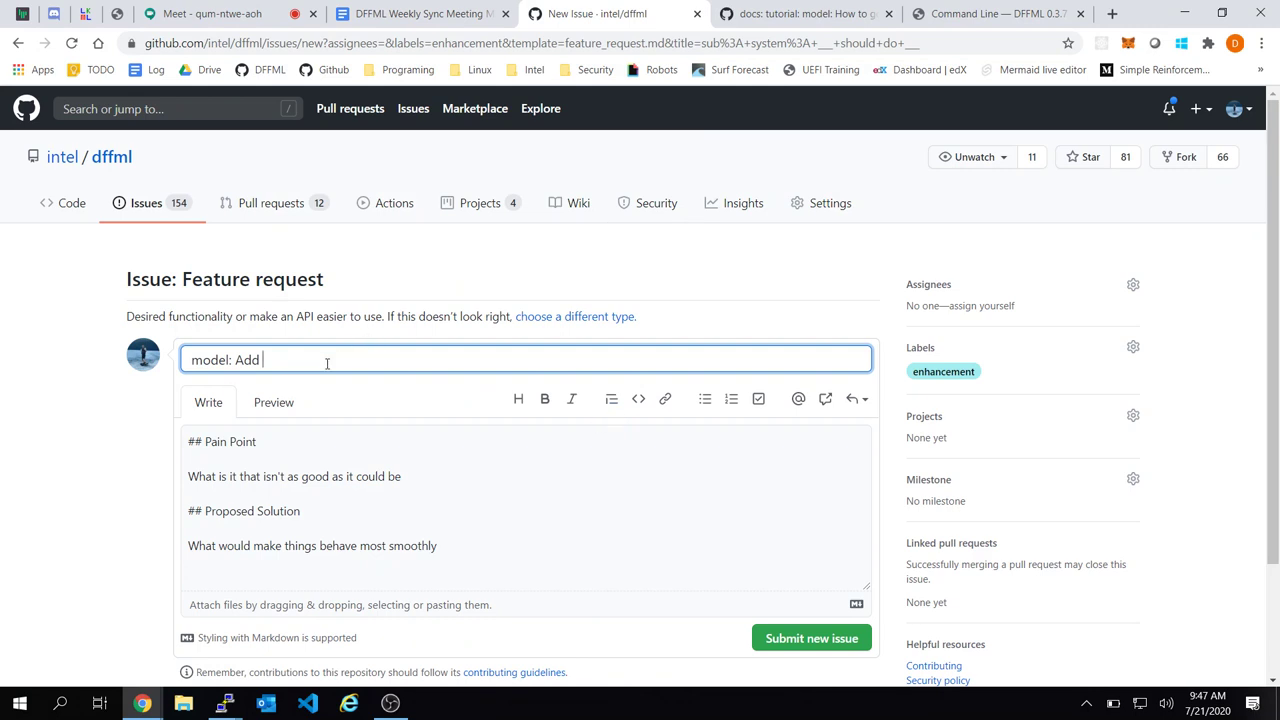
# Review the issue's label list, keeping enhancement applied
pyautogui.click(950, 346)
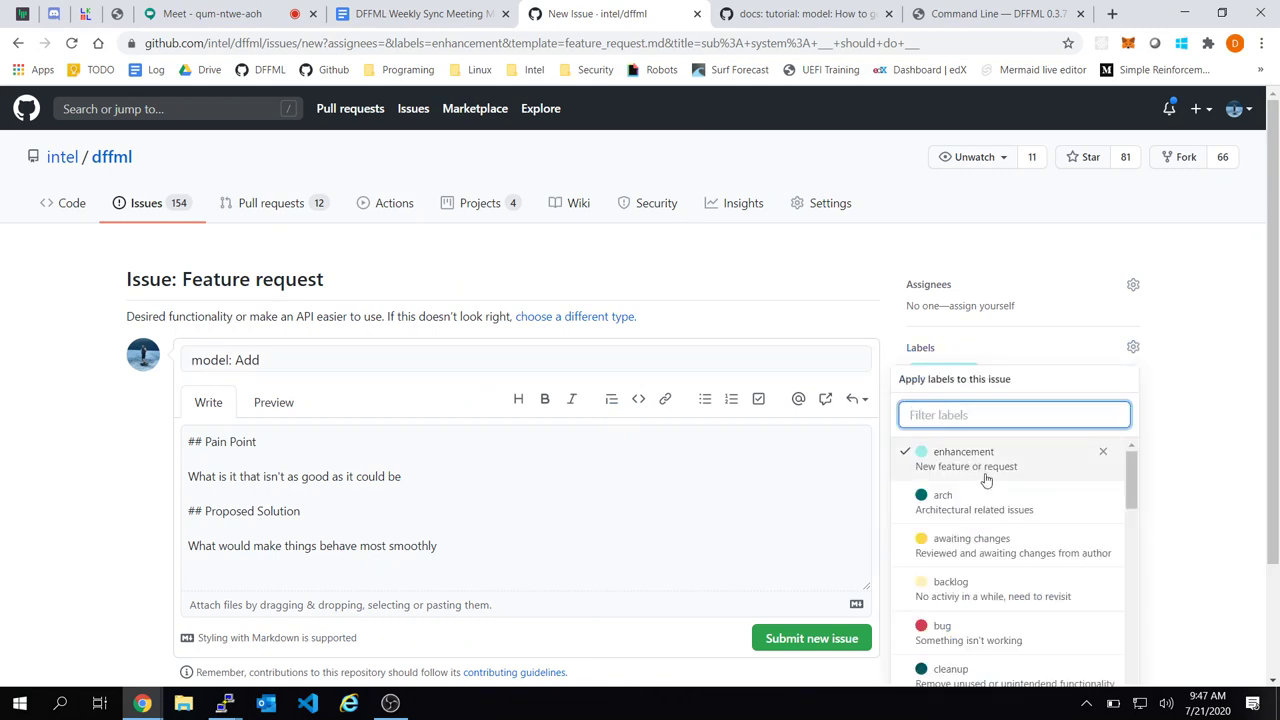
pyautogui.scroll(-1, 1000, 494)
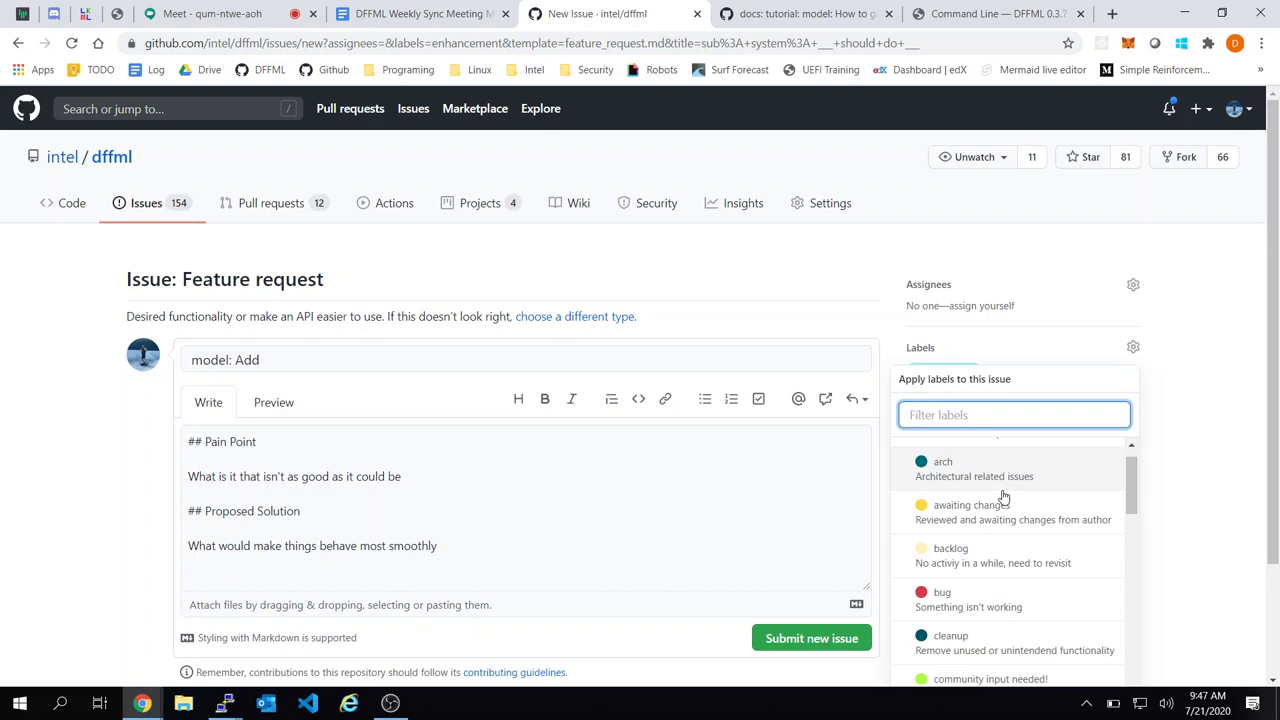
pyautogui.scroll(1, 986, 530)
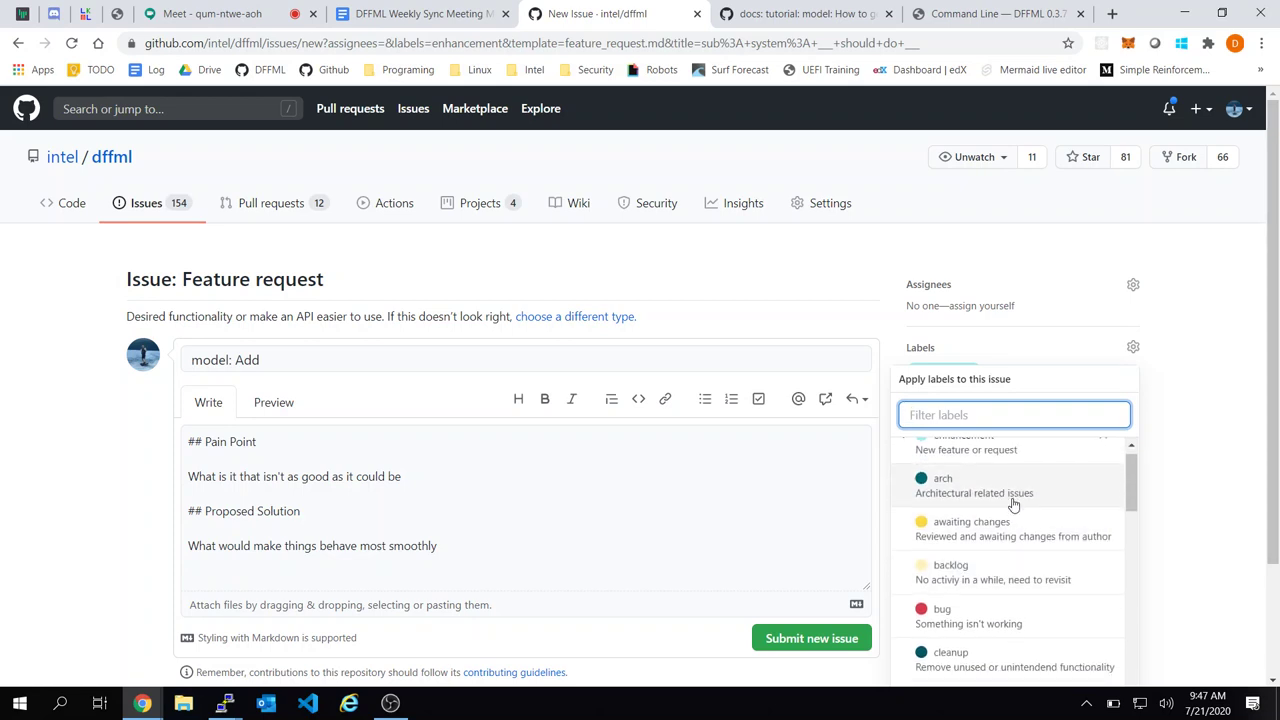
pyautogui.scroll(-1, 1012, 504)
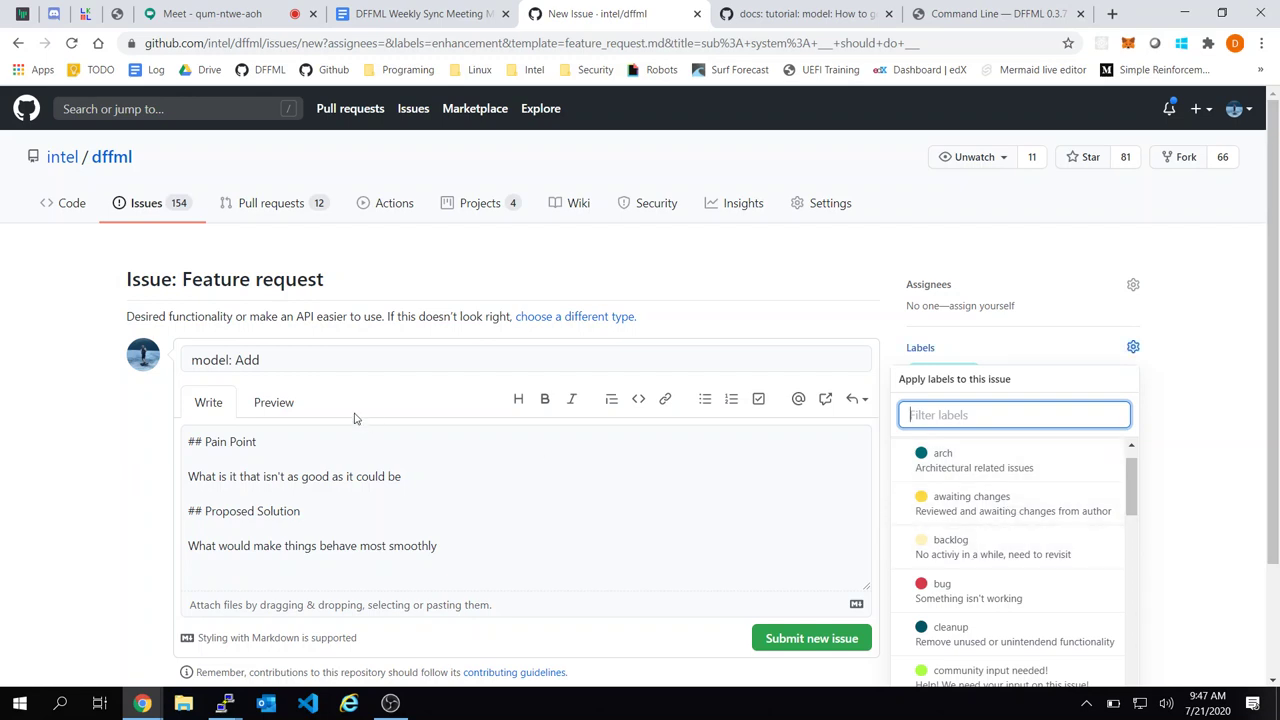
pyautogui.click(323, 352)
# Complete the title as 'model: Add TASK property' and clear the template description
pyautogui.click(323, 352)
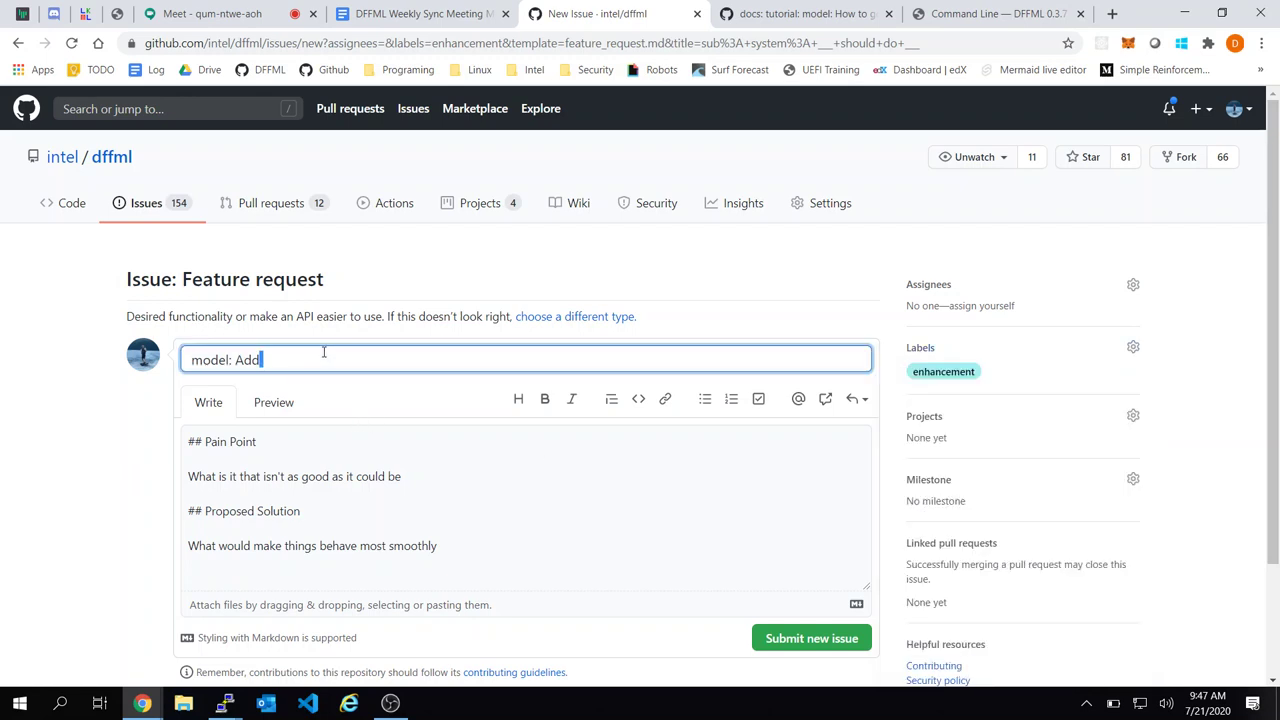
pyautogui.write('TASK property')
pyautogui.click(374, 500)
pyautogui.hotkey('ctrl', 'a')
pyautogui.press('Delete')
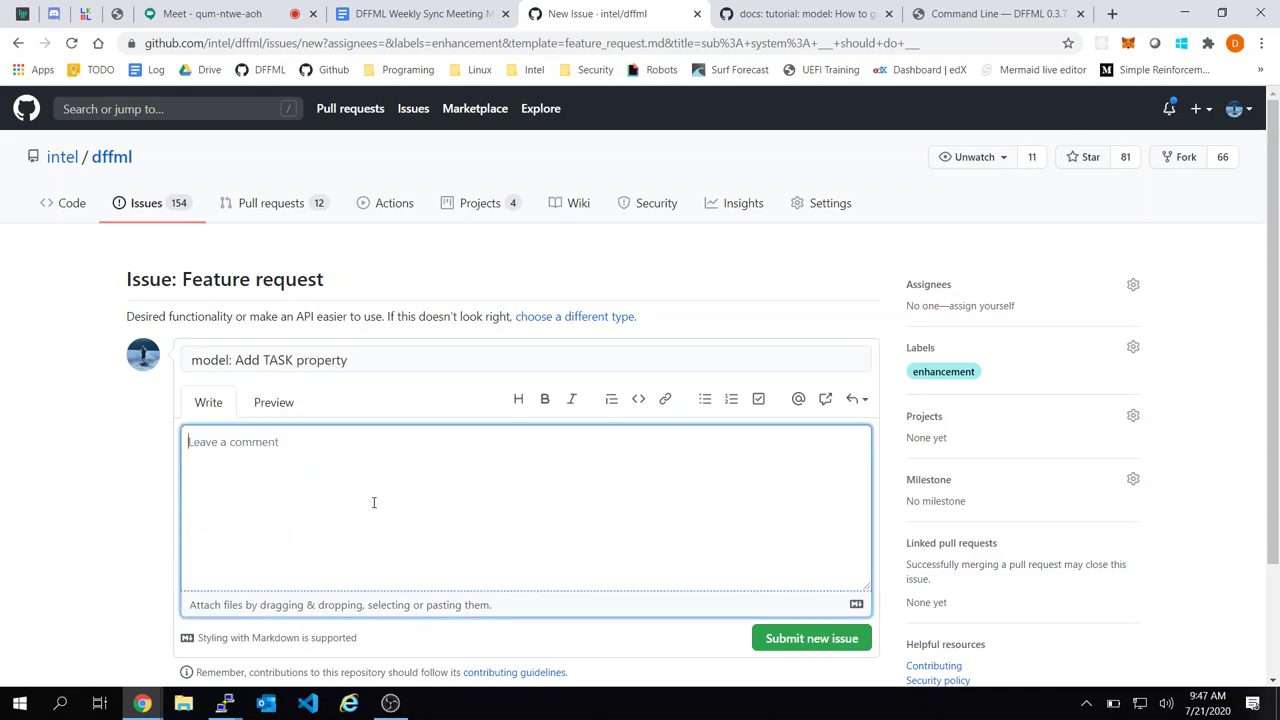
# Add the 'community input needed!' label alongside enhancement
pyautogui.click(1012, 358)
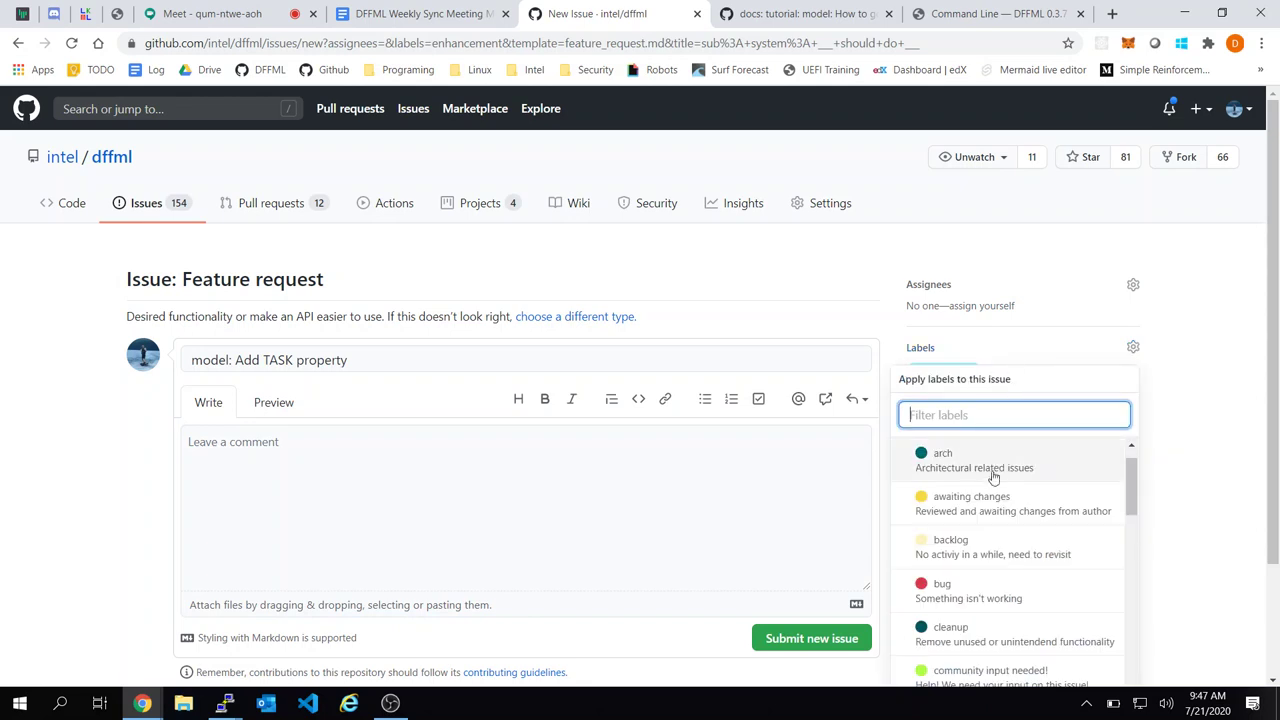
pyautogui.scroll(-2, 991, 480)
pyautogui.scroll(-1, 1188, 510)
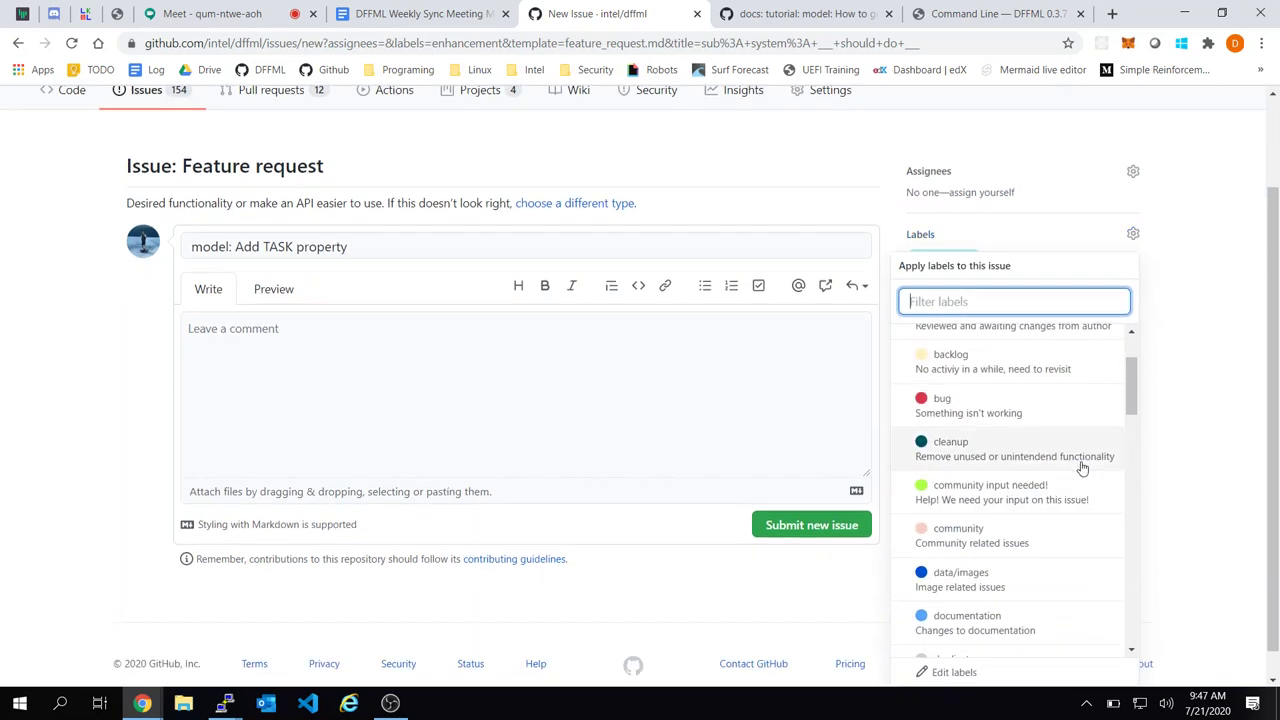
pyautogui.scroll(-1, 1077, 466)
pyautogui.click(1010, 447)
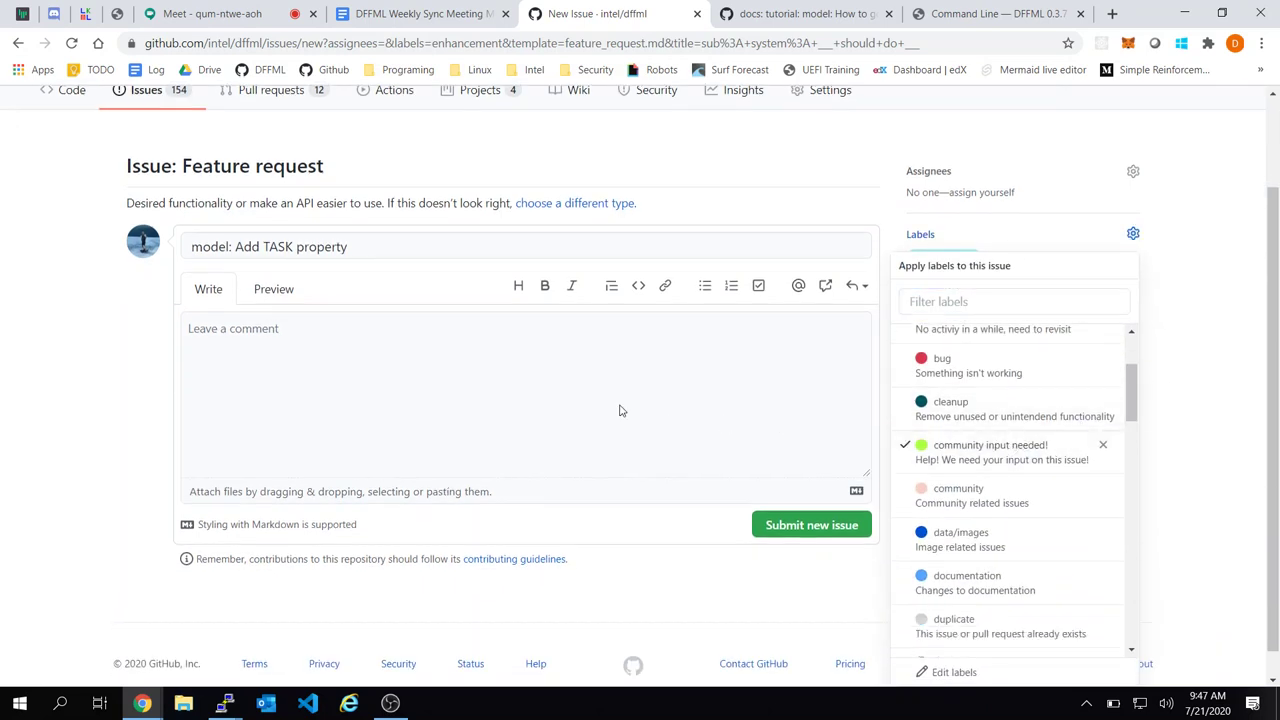
pyautogui.click(620, 407)
pyautogui.click(612, 413)
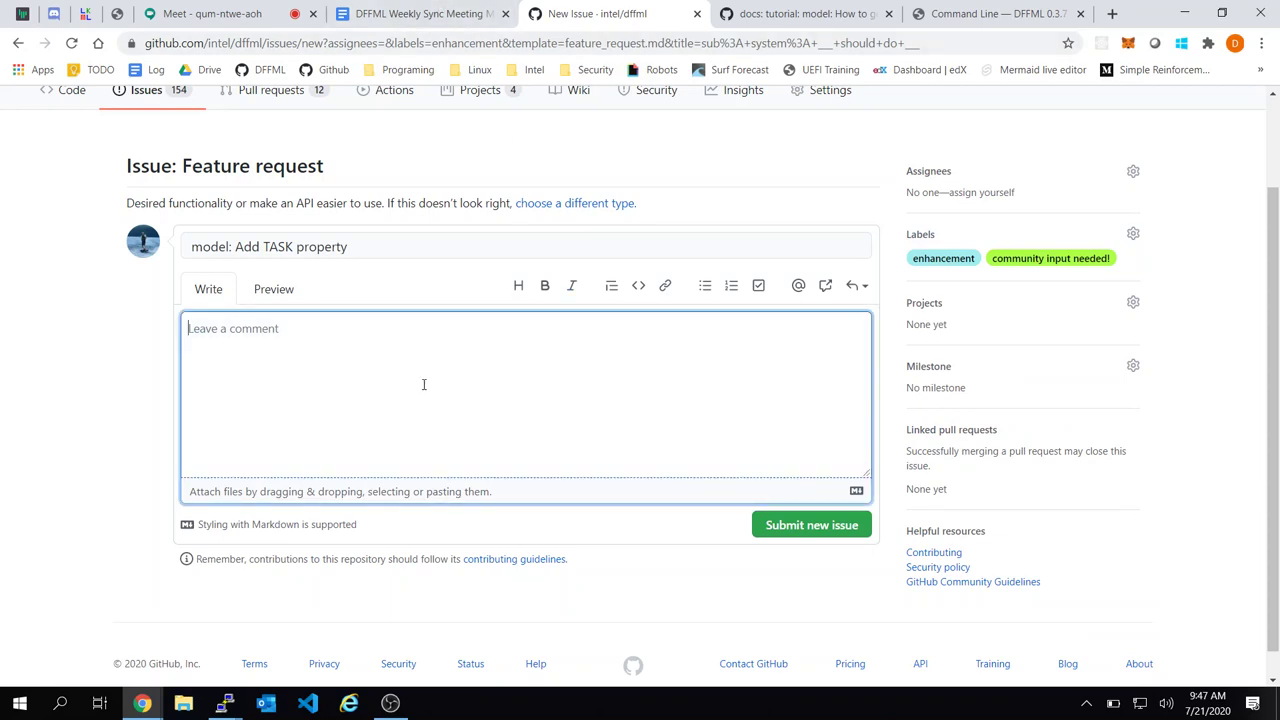
pyautogui.click(372, 246)
pyautogui.click(320, 337)
# Change the title to 'model: Add property to identify what the model is used for', dropping TASK
pyautogui.click(449, 237)
pyautogui.write('to di')
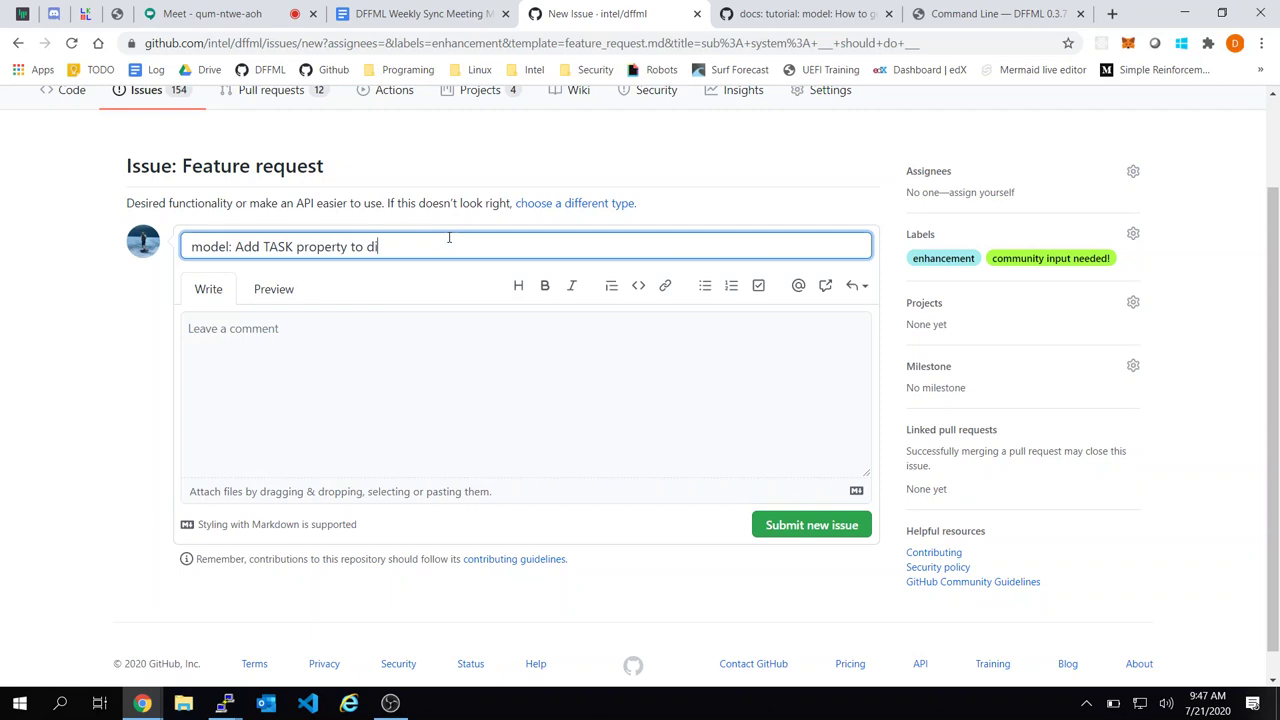
pyautogui.write('idti')
pyautogui.press('BackSpace')
pyautogui.press('BackSpace')
pyautogui.write('tifu')
pyautogui.write('en')
pyautogui.write('ntify what t')
pyautogui.write('he mo')
pyautogui.write('del is used for')
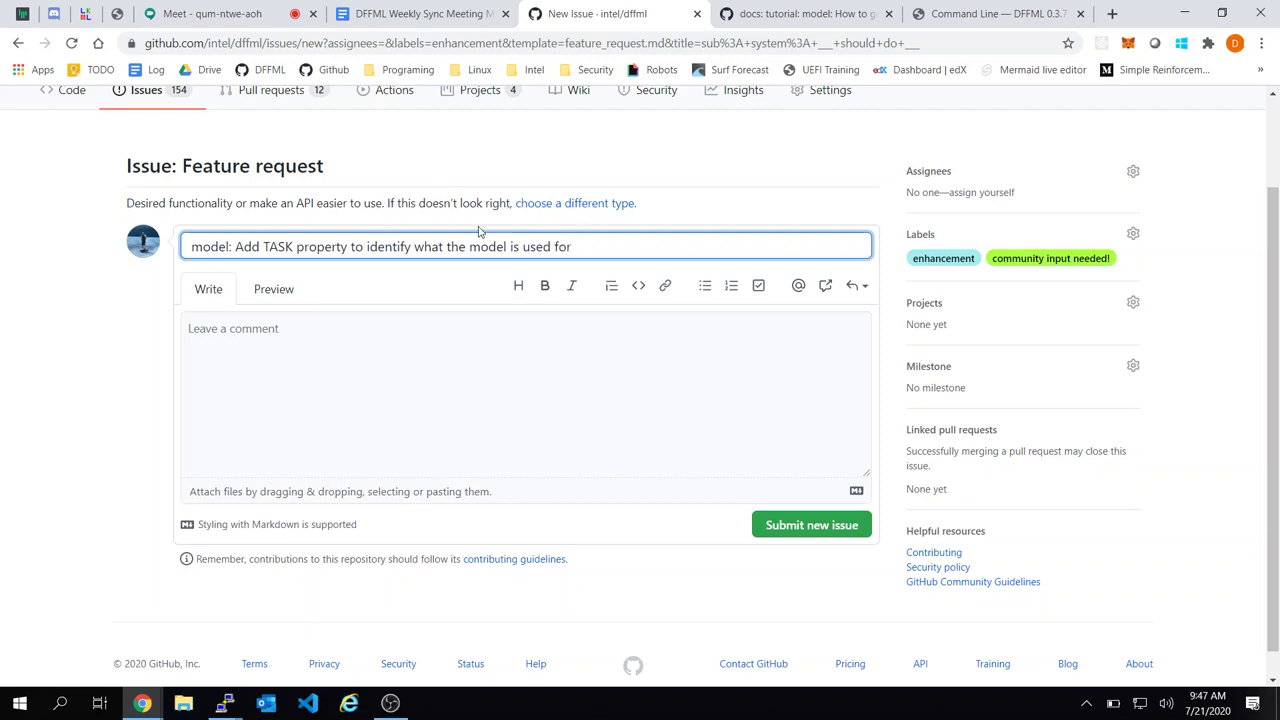
pyautogui.doubleClick(271, 247)
pyautogui.press('BackSpace')
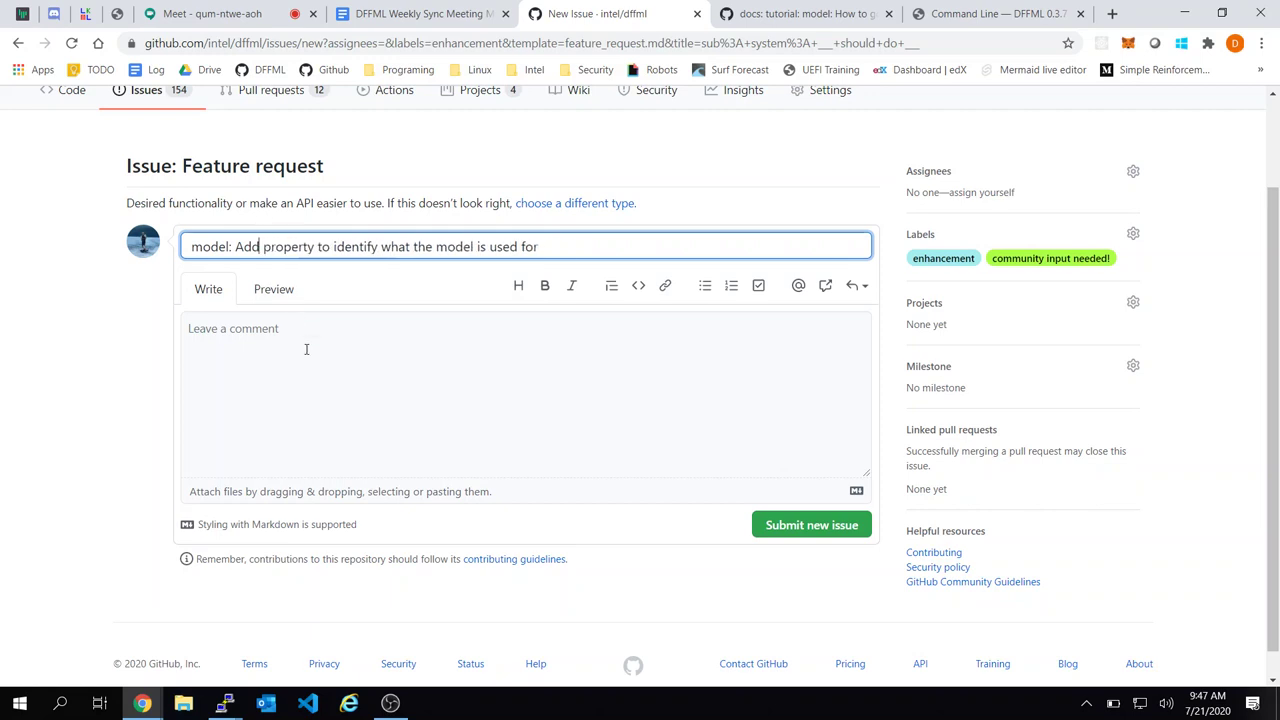
# Start the issue body with 'Suggestions - TASK or CATEGORY' and a possible-values line
pyautogui.click(306, 349)
pyautogui.write('Suggestioen')
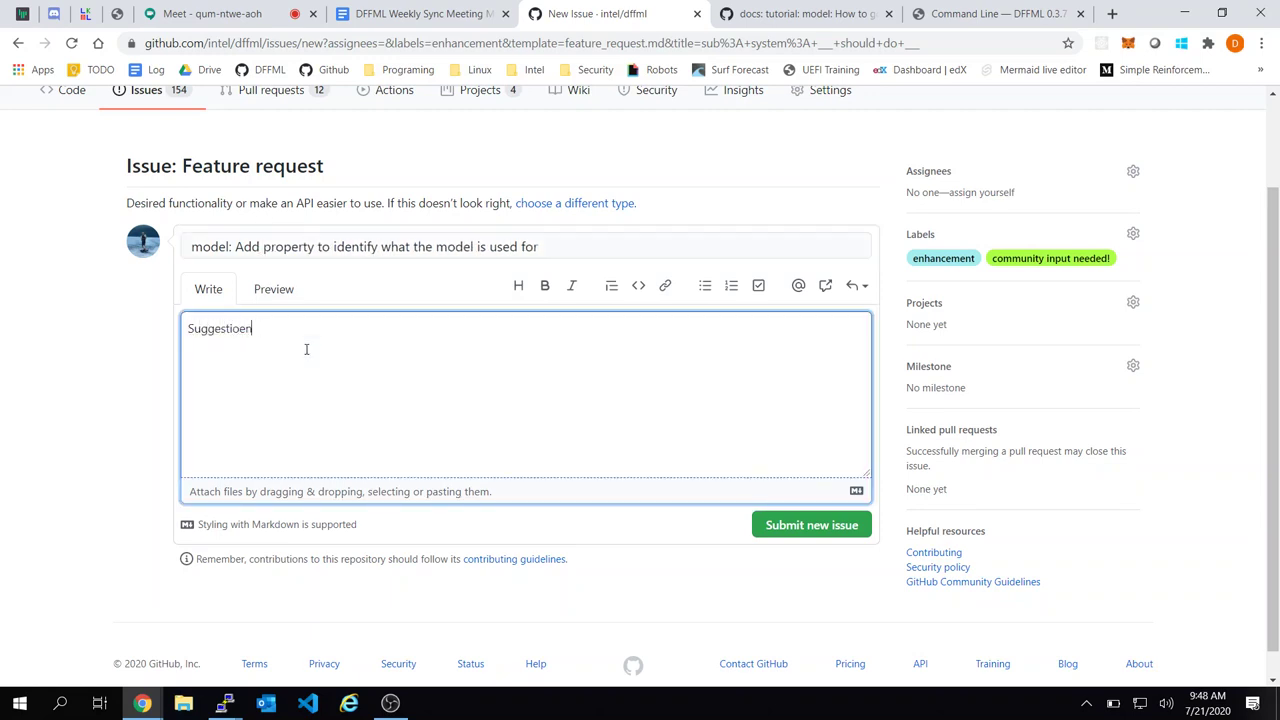
pyautogui.write('s')
pyautogui.write('- TASK')
pyautogui.write('CATEO')
pyautogui.write('R')
pyautogui.press('BackSpace')
pyautogui.press('BackSpace')
pyautogui.press('BackSpace')
pyautogui.write('EGORY')
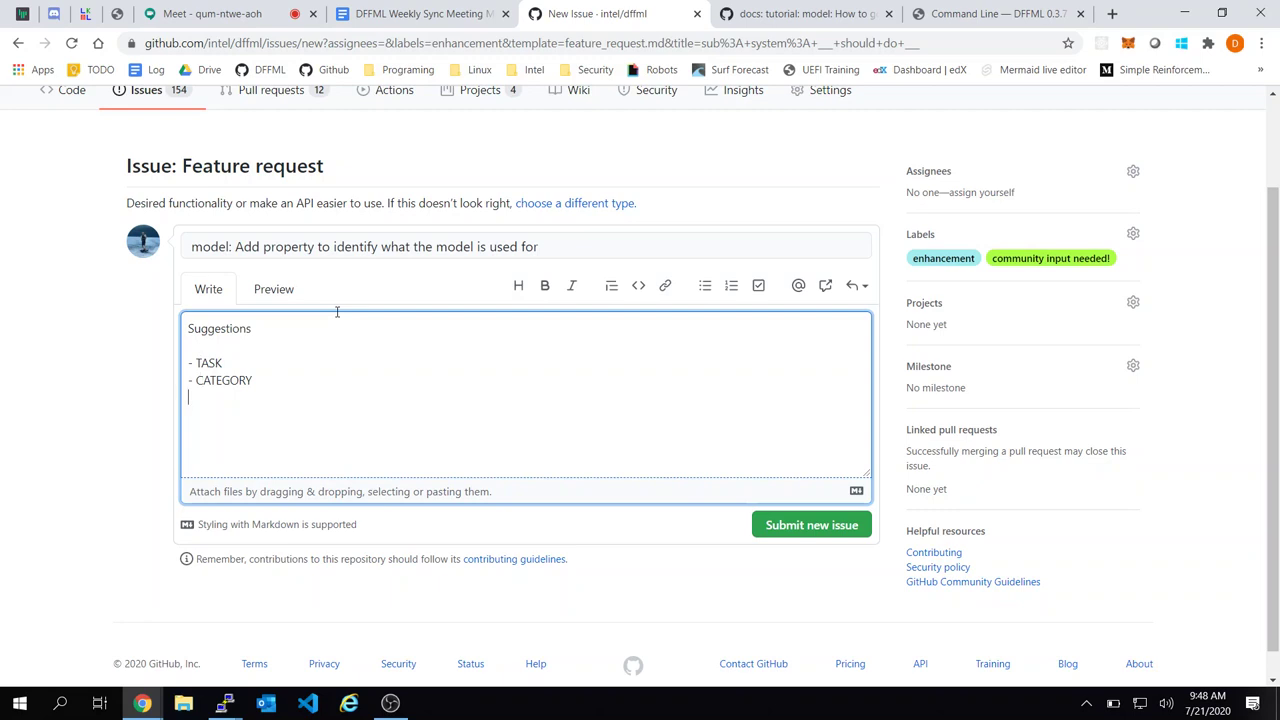
pyautogui.write('P')
pyautogui.rightClick(337, 312)
pyautogui.write('s')
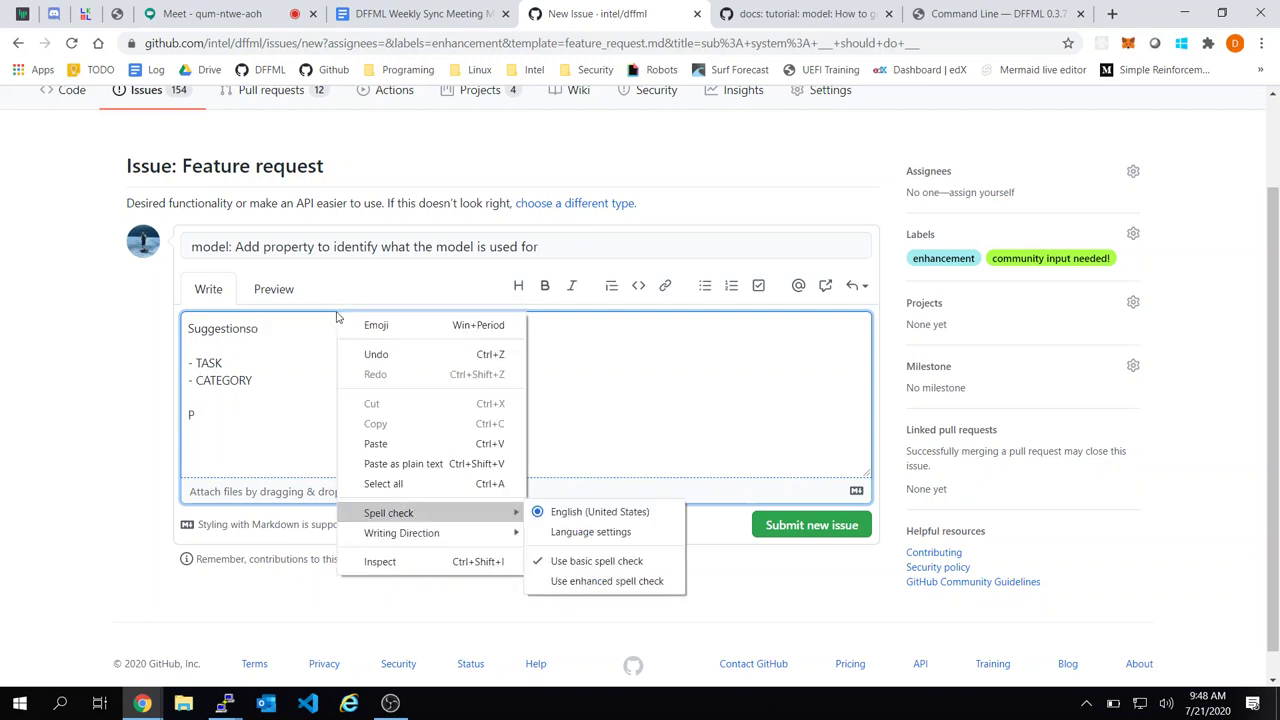
pyautogui.write('o')
pyautogui.click(220, 472)
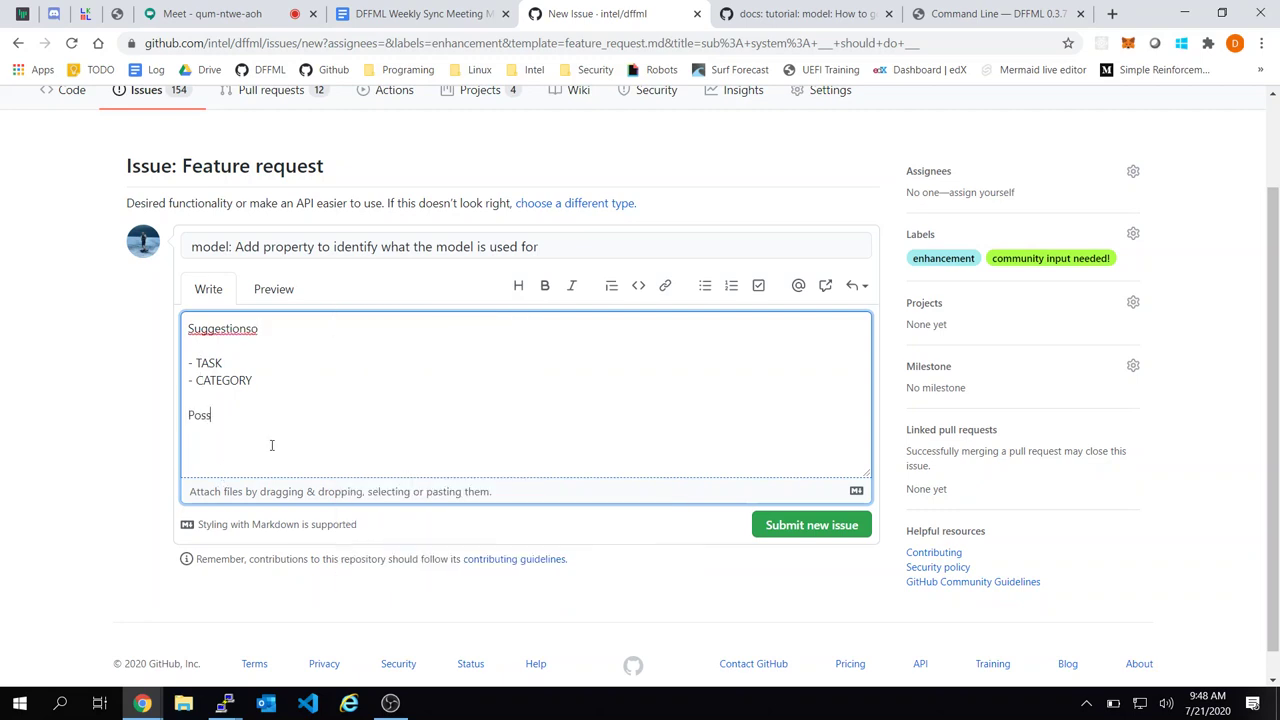
pyautogui.write('ossbile validaes')
pyautogui.click(299, 330)
pyautogui.press('BackSpace')
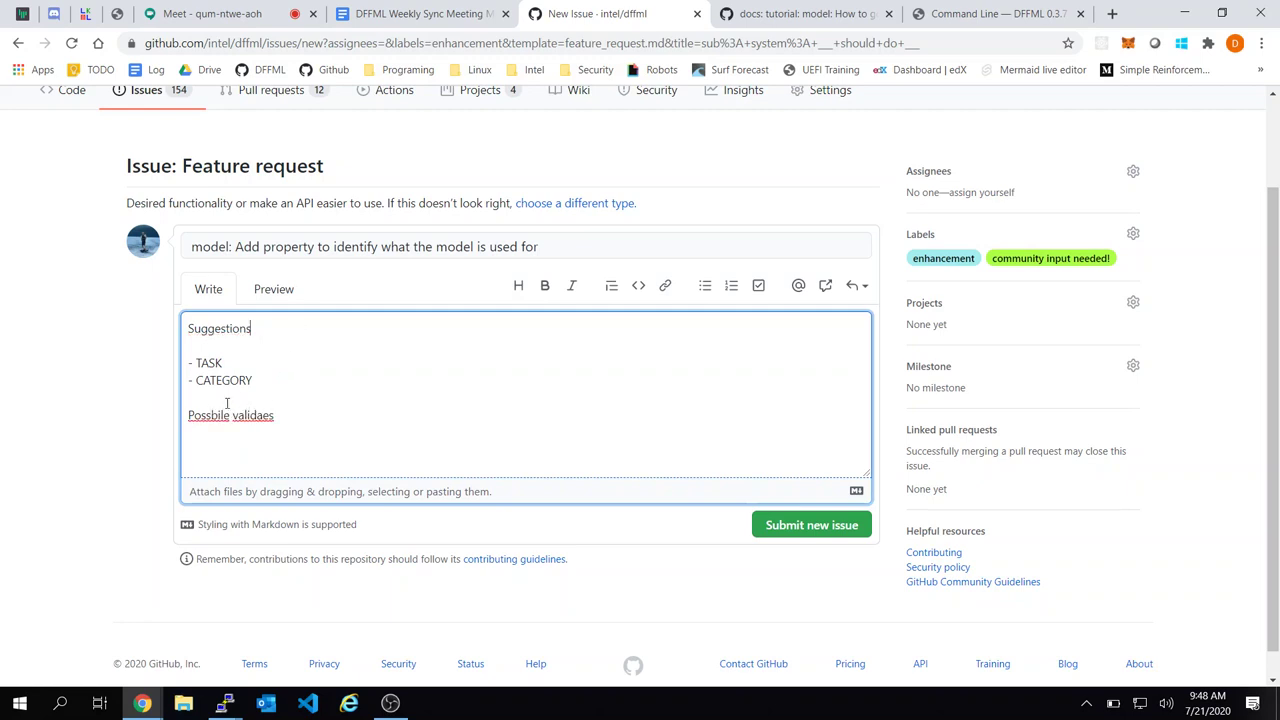
# Correct the misspelled 'Possbile' to 'Possible' using spelling suggestions
pyautogui.doubleClick(217, 414)
pyautogui.rightClick(217, 414)
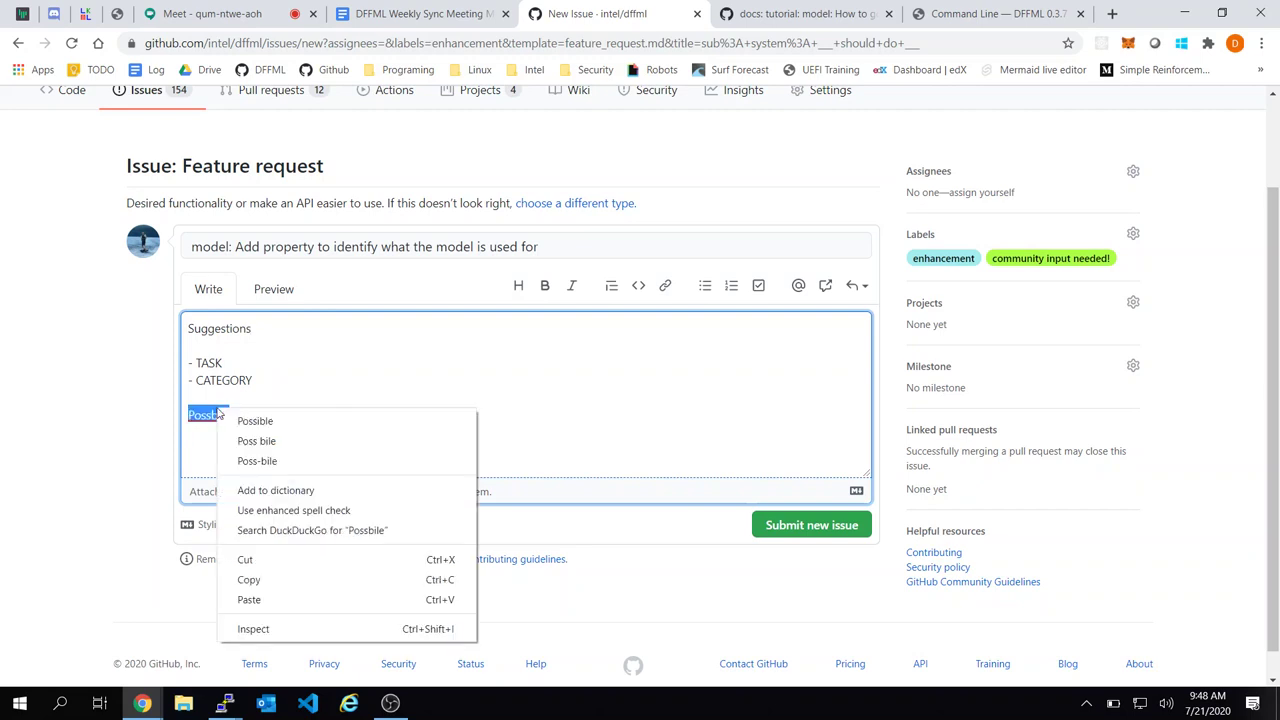
pyautogui.click(267, 436)
pyautogui.hotkey('ctrl', 'z')
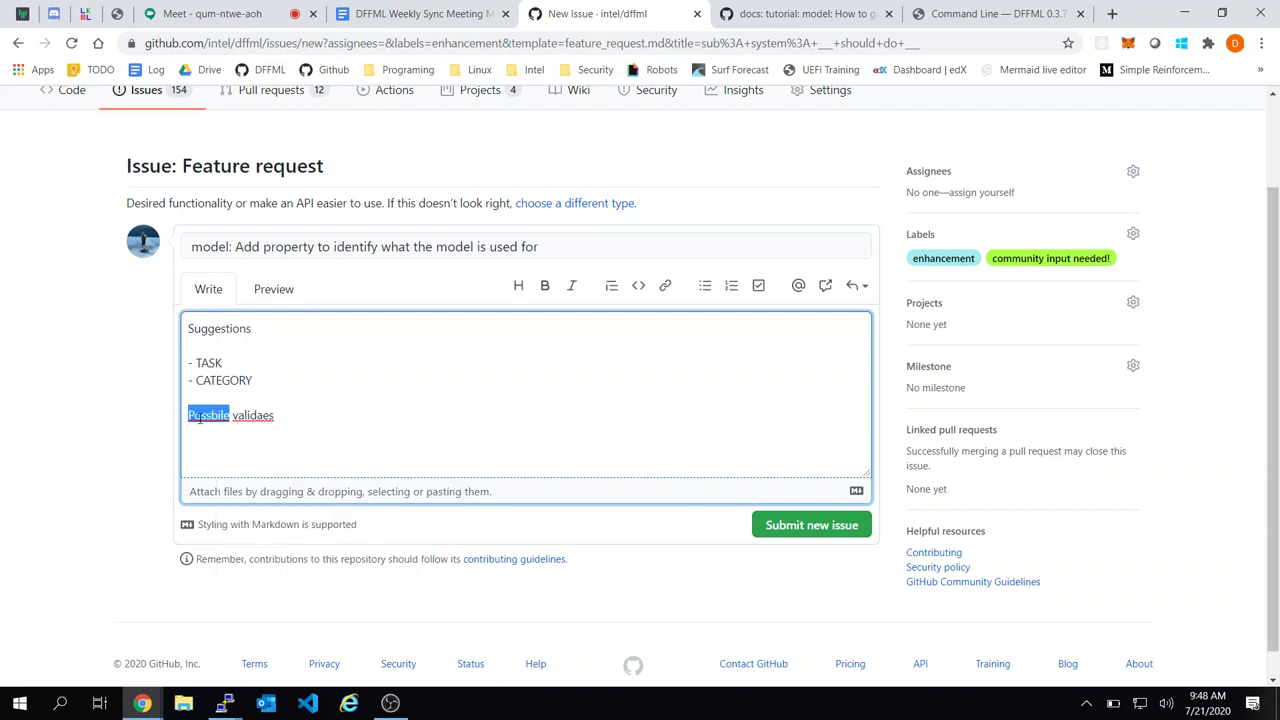
pyautogui.rightClick(199, 418)
pyautogui.click(243, 428)
pyautogui.rightClick(259, 418)
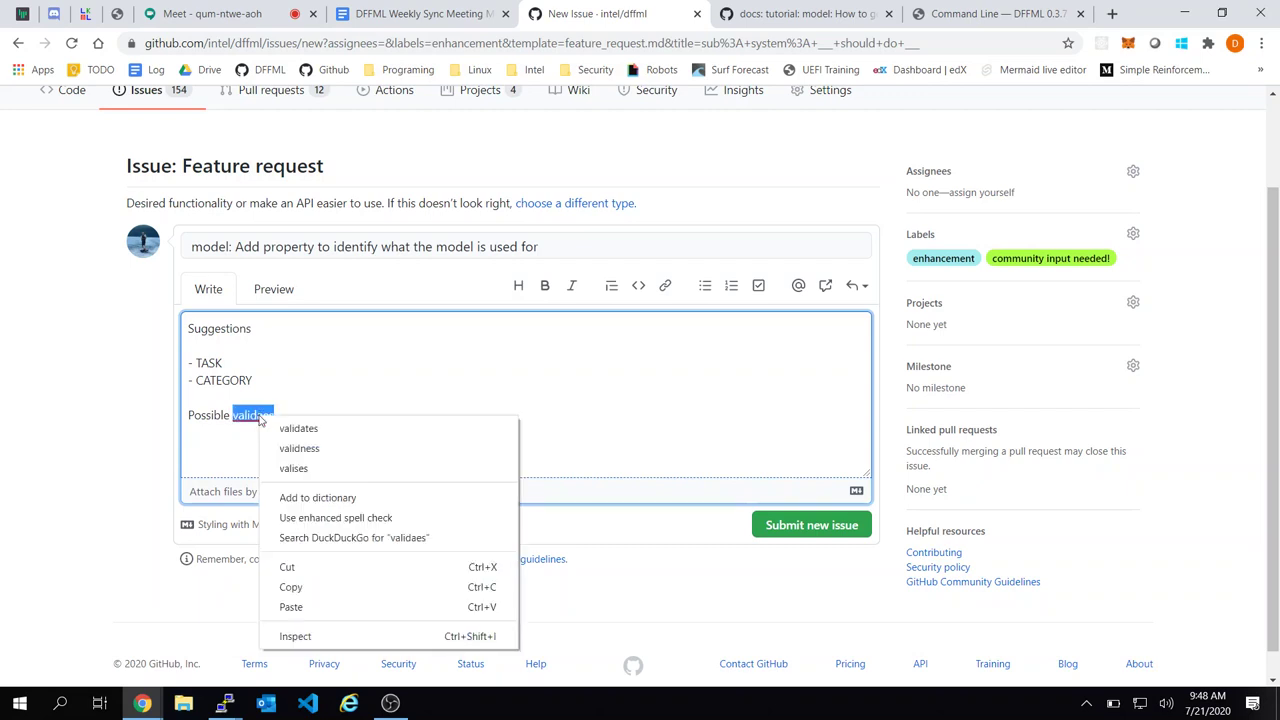
pyautogui.click(220, 414)
# List REGRESSION, CLASSIFICATION, NLP and CLUSTERING as possible values, then submit the issue
pyautogui.doubleClick(250, 415)
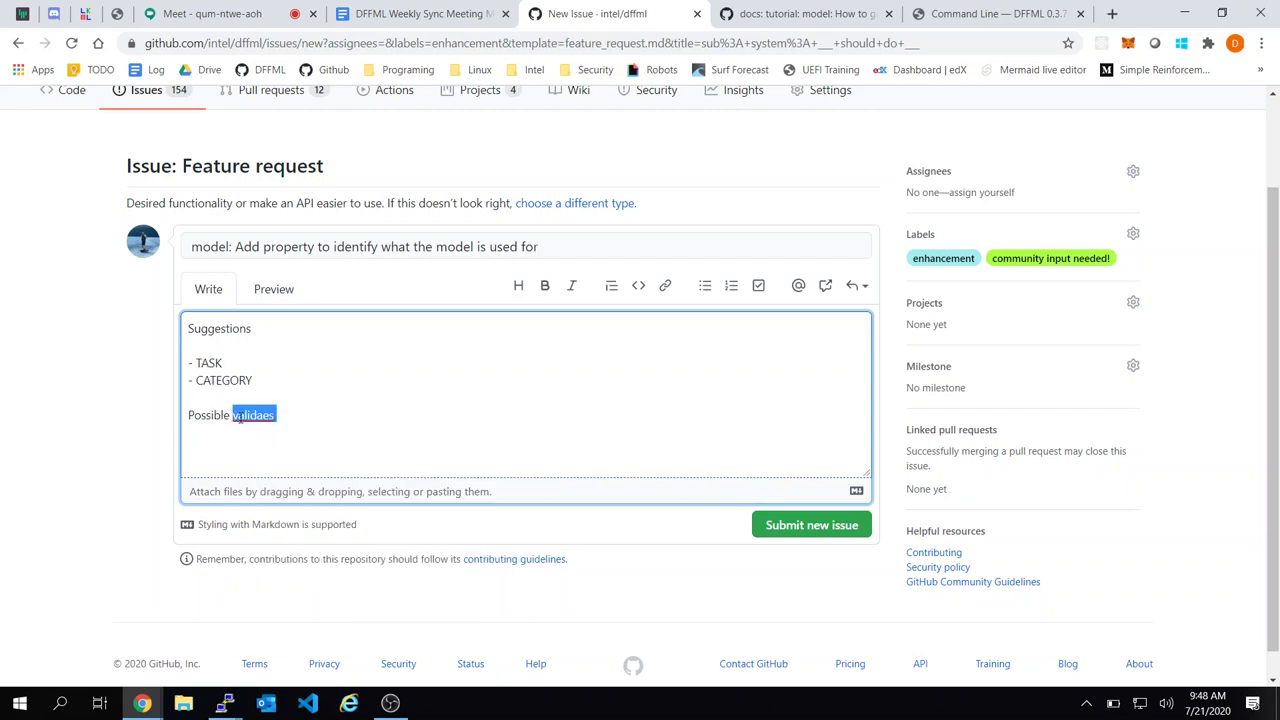
pyautogui.write('values include  ')
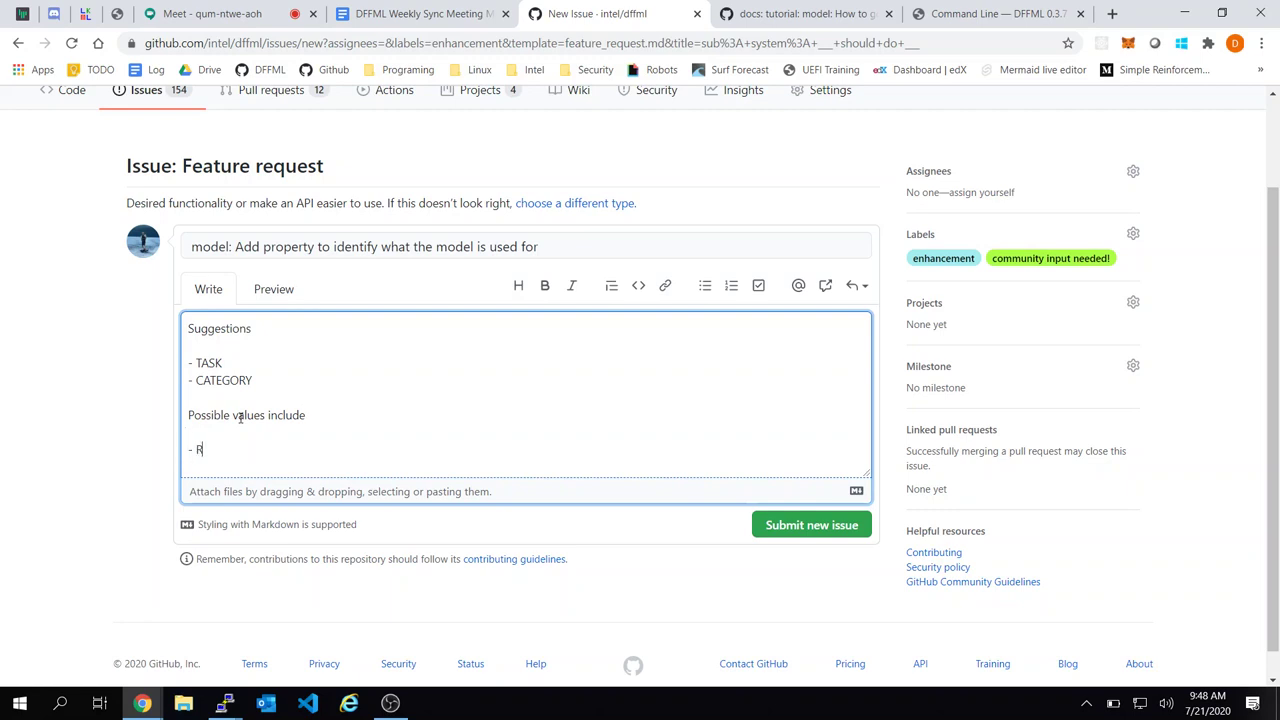
pyautogui.write('- REGRESSSION')
pyautogui.press('Return')
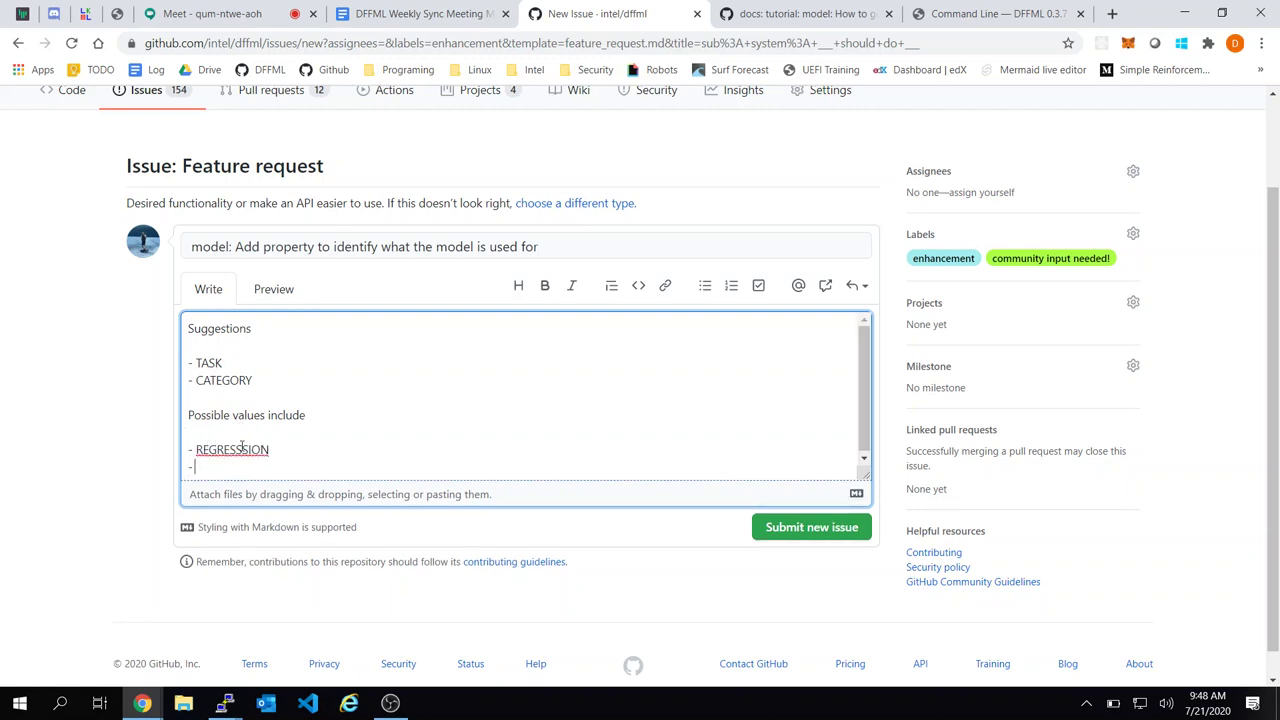
pyautogui.rightClick(241, 448)
pyautogui.click(292, 452)
pyautogui.click(287, 463)
pyautogui.write('CAL')
pyautogui.write('ASSIFICATION')
pyautogui.press('Return')
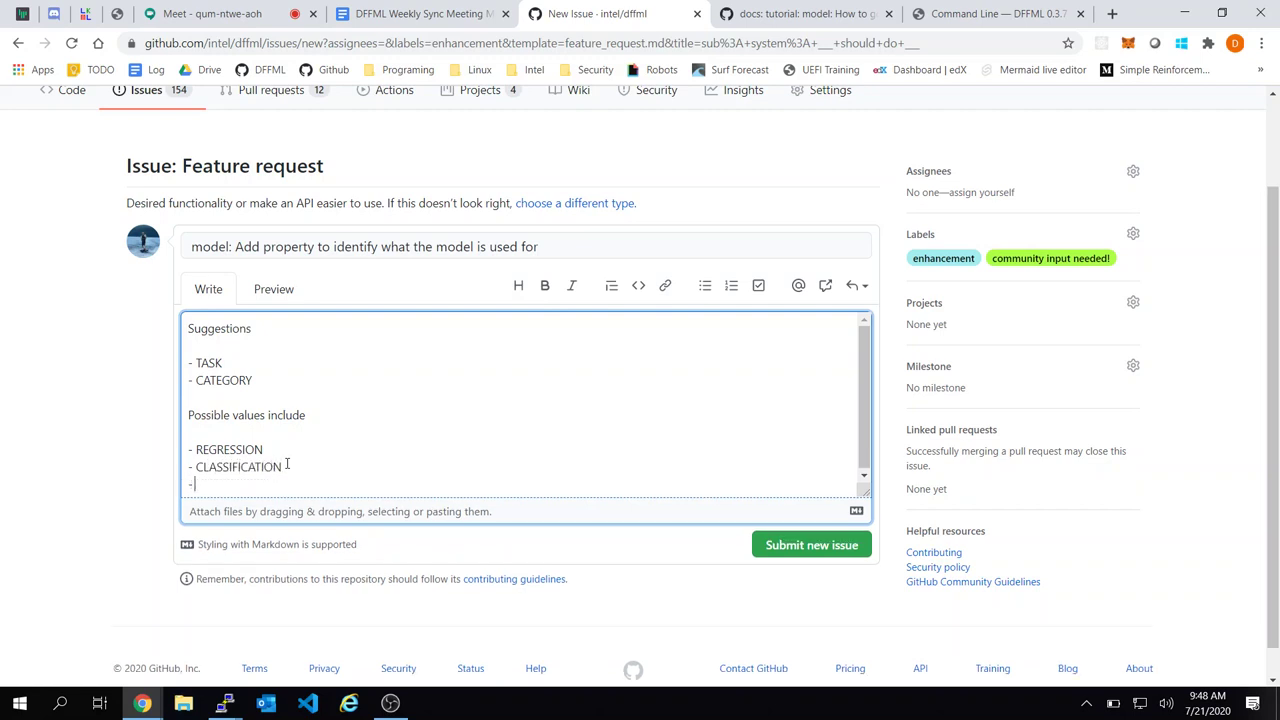
pyautogui.write('NLP')
pyautogui.press('Return')
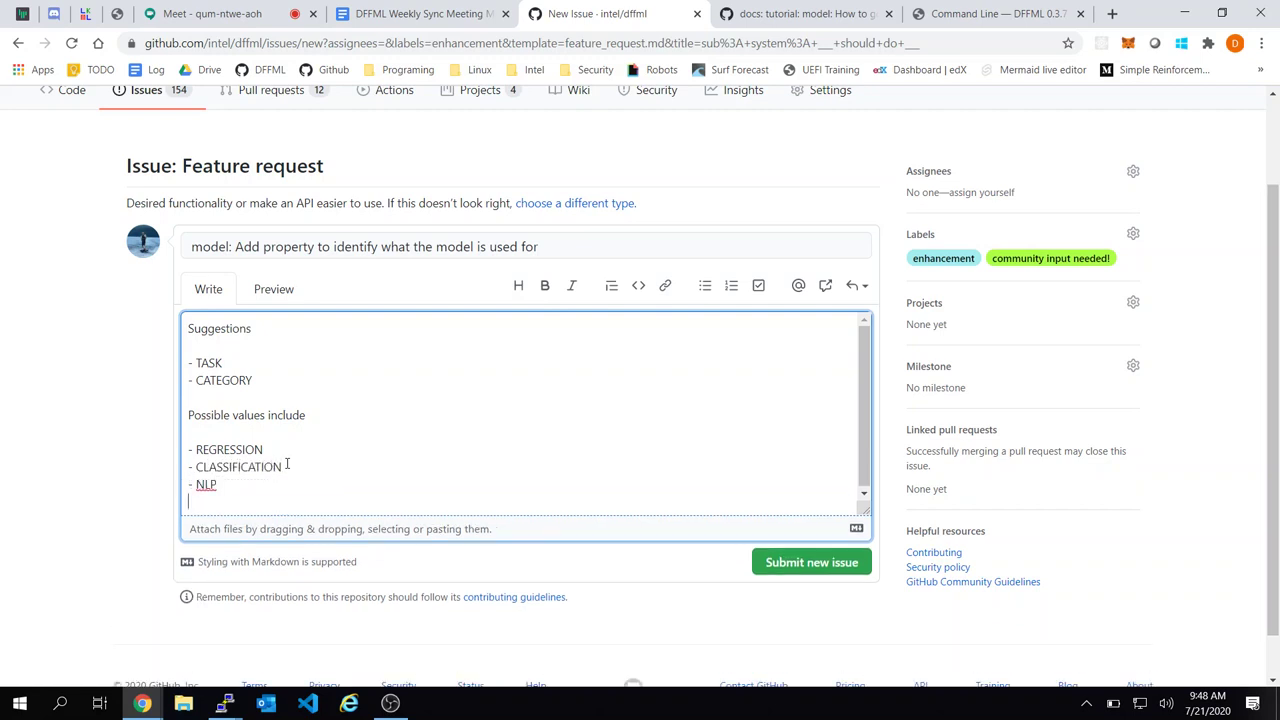
pyautogui.write('CLUSTERING')
pyautogui.click(815, 561)
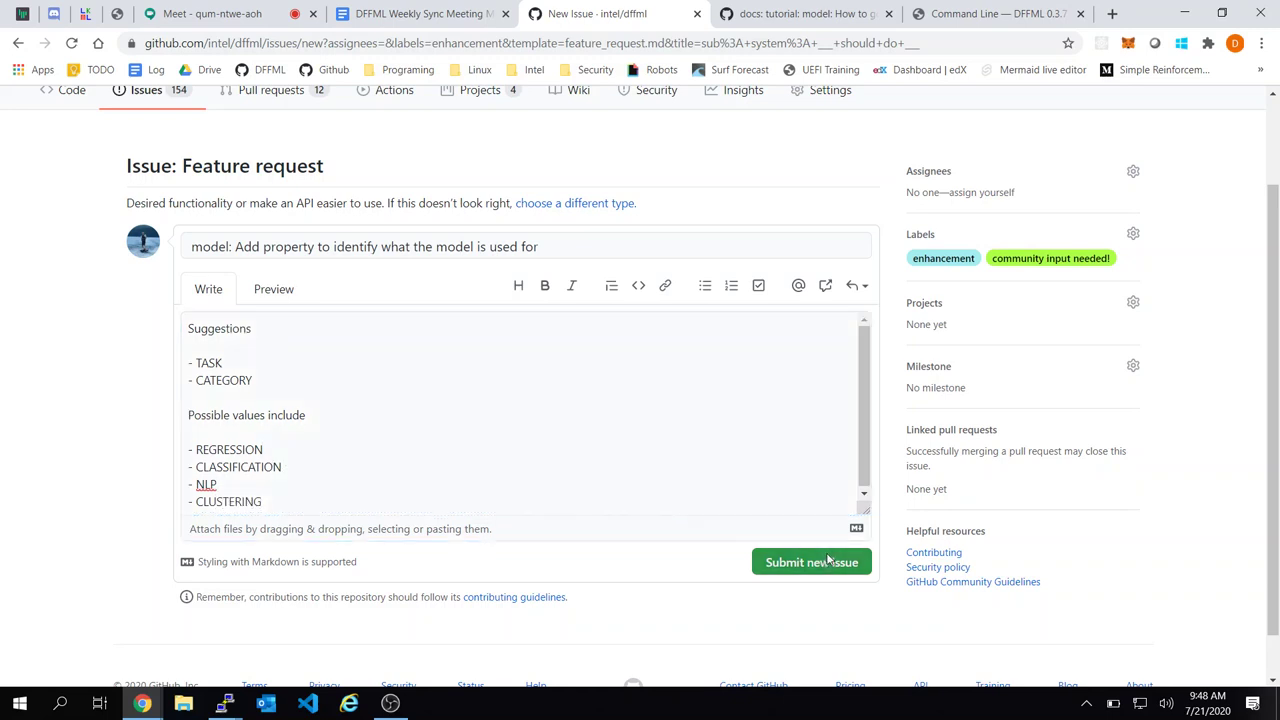
# Paste the issue 797 URL as a new bullet under the model-type note in the minutes
pyautogui.click(257, 42)
pyautogui.click(412, 12)
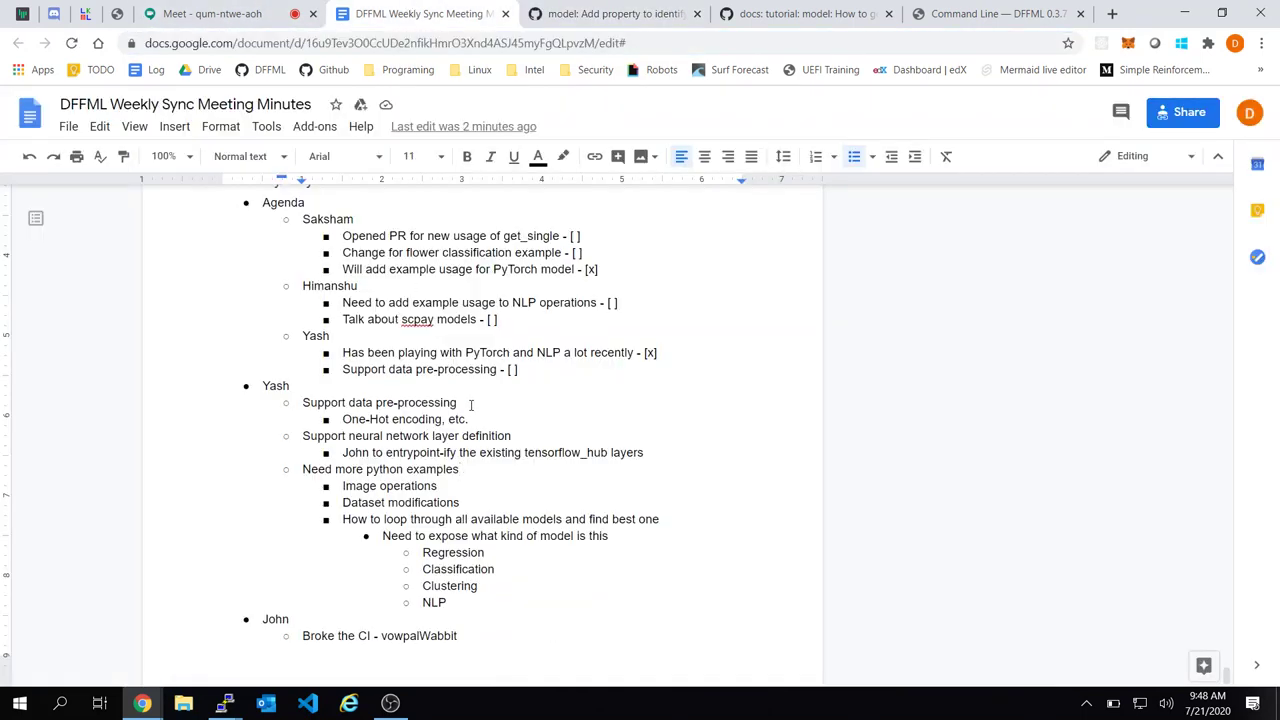
pyautogui.click(623, 541)
pyautogui.press('Return')
pyautogui.write('https://github.com/intel/dffml/issues/797')
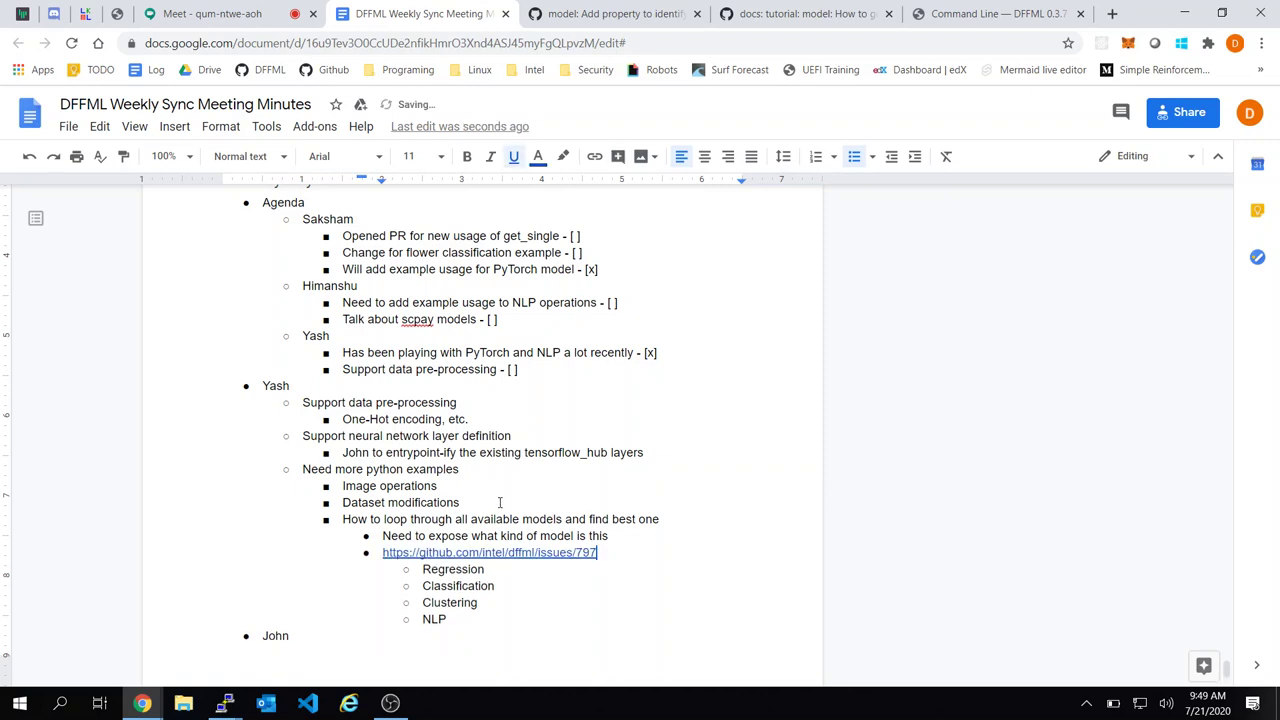
# Look over the 'Need more python examples' items, then go back to the issue 797 page
pyautogui.click(501, 489)
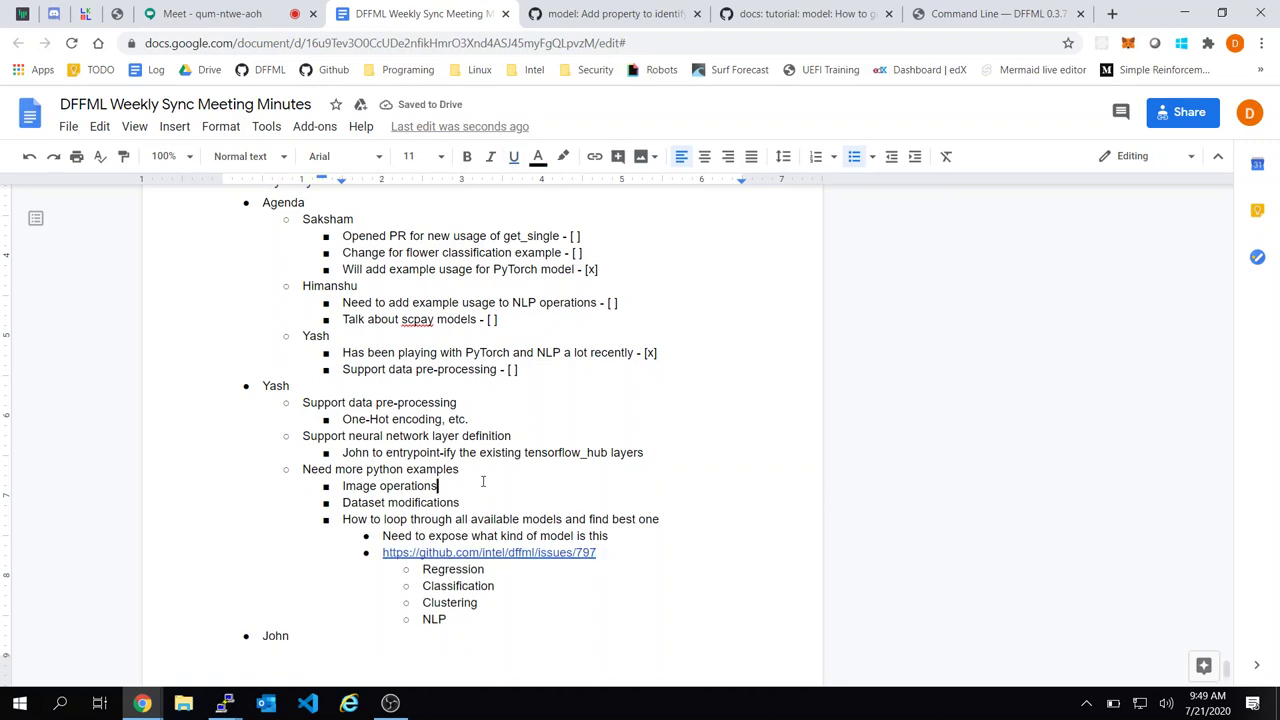
pyautogui.scroll(-1, 482, 478)
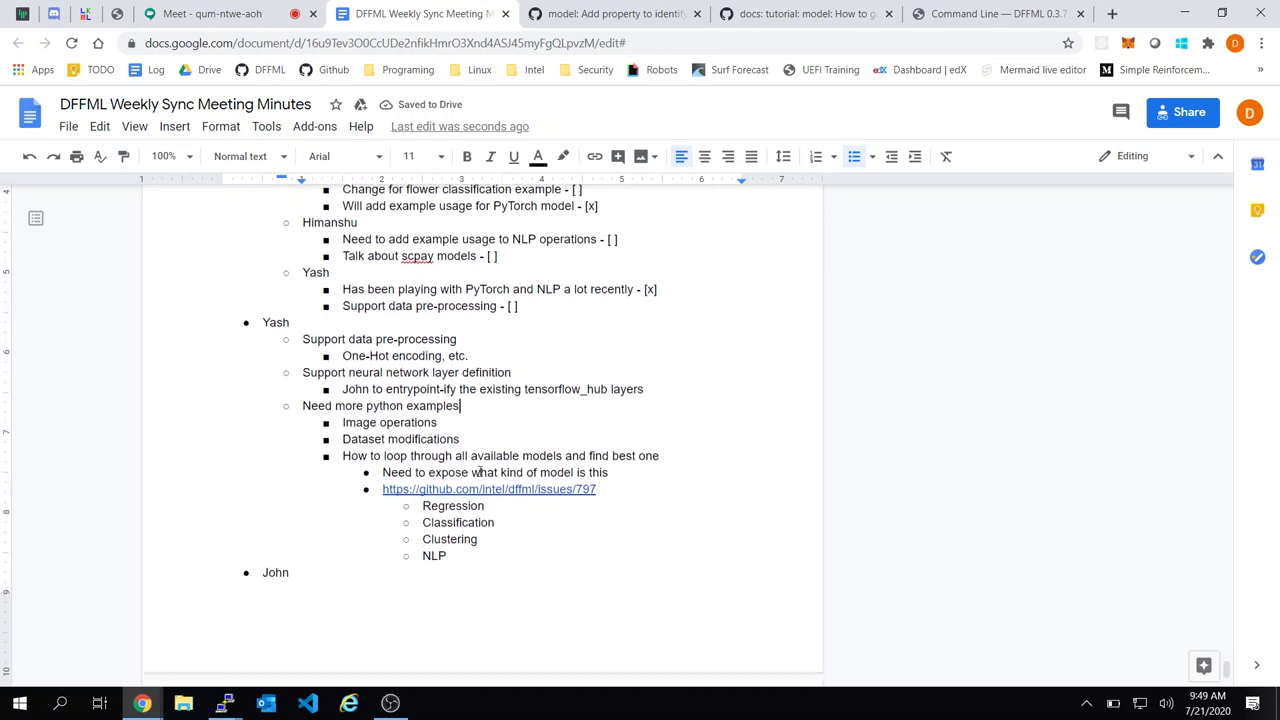
pyautogui.click(461, 402)
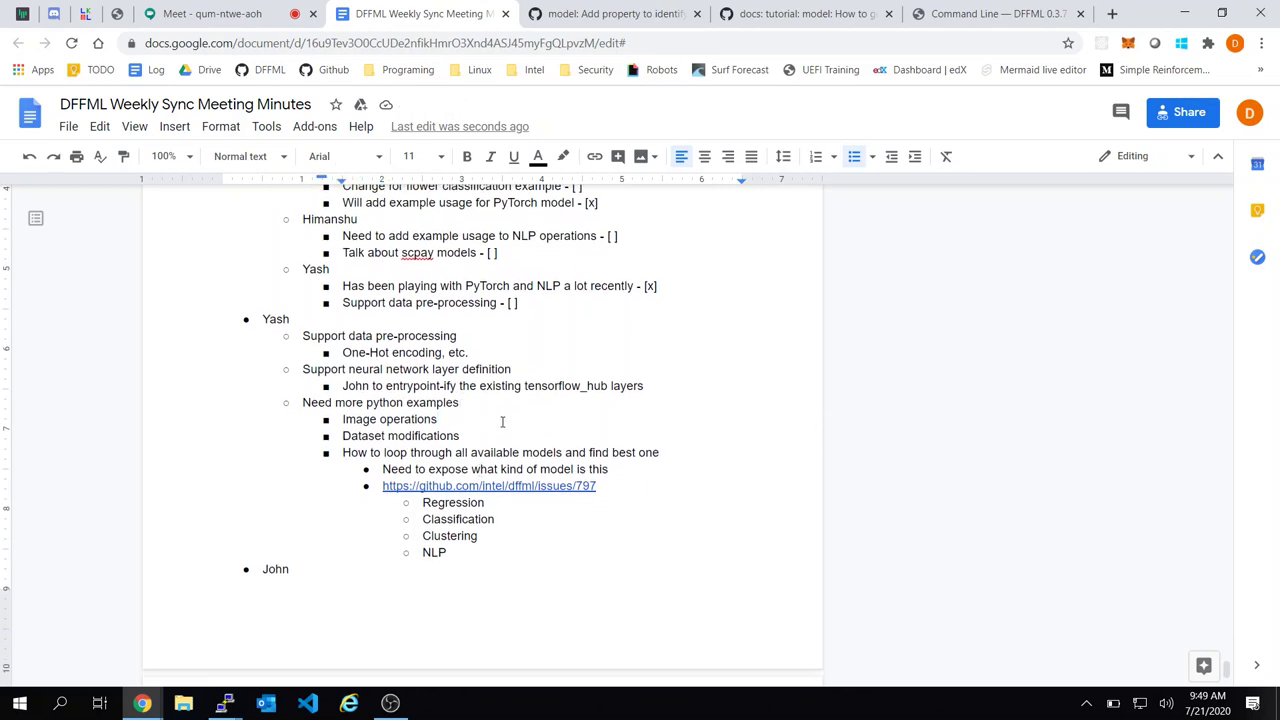
pyautogui.click(479, 405)
pyautogui.scroll(-1, 480, 330)
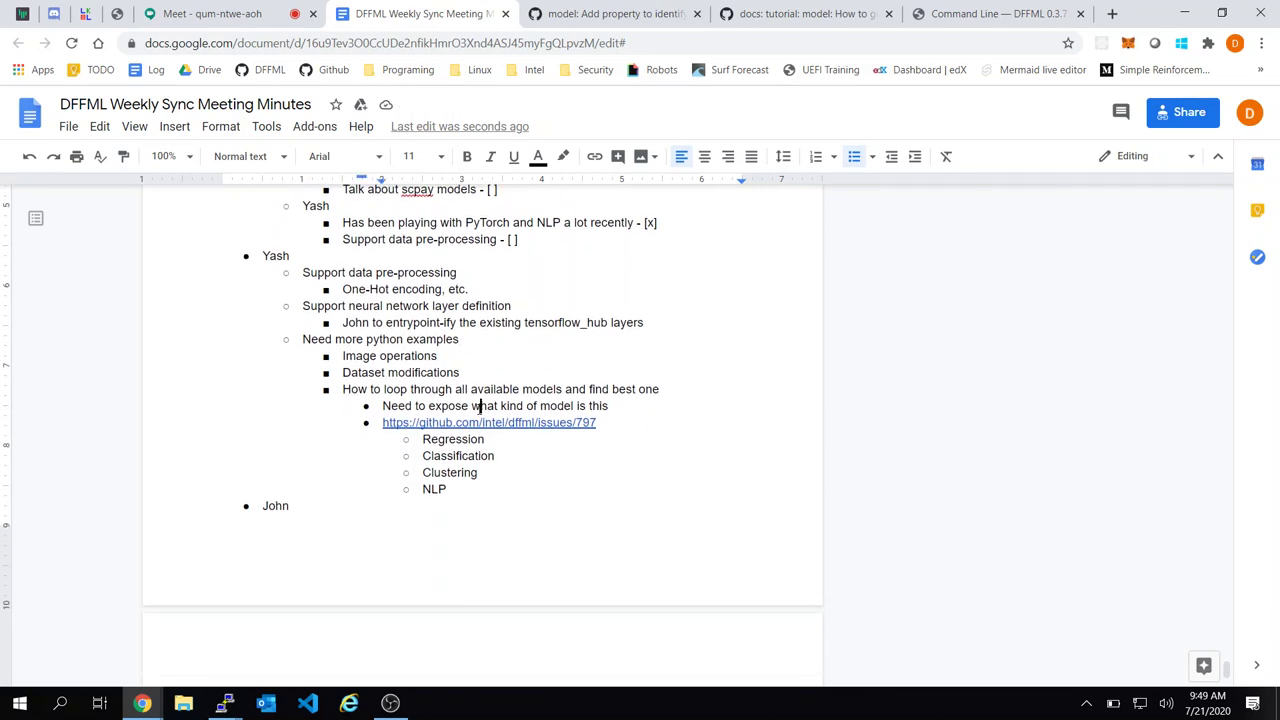
pyautogui.click(618, 13)
# Open the MNIST Handwritten Digits example under Use Cases and read through it
pyautogui.click(800, 13)
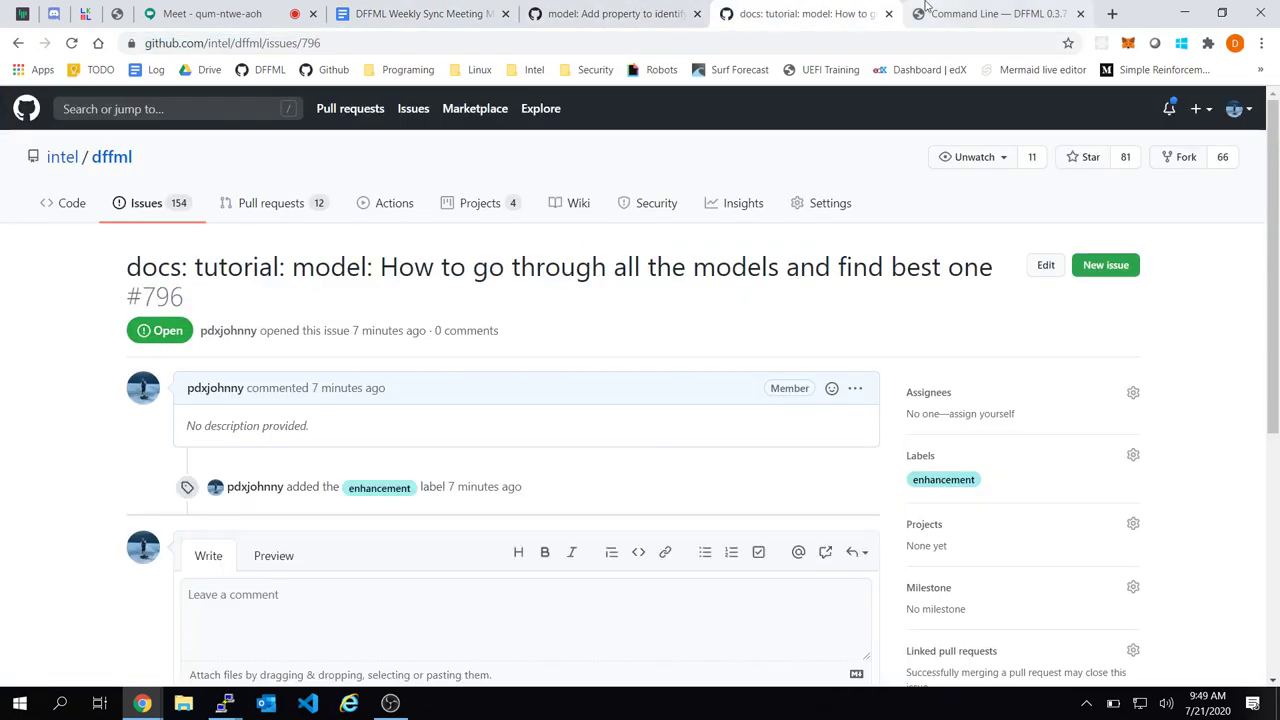
pyautogui.click(995, 13)
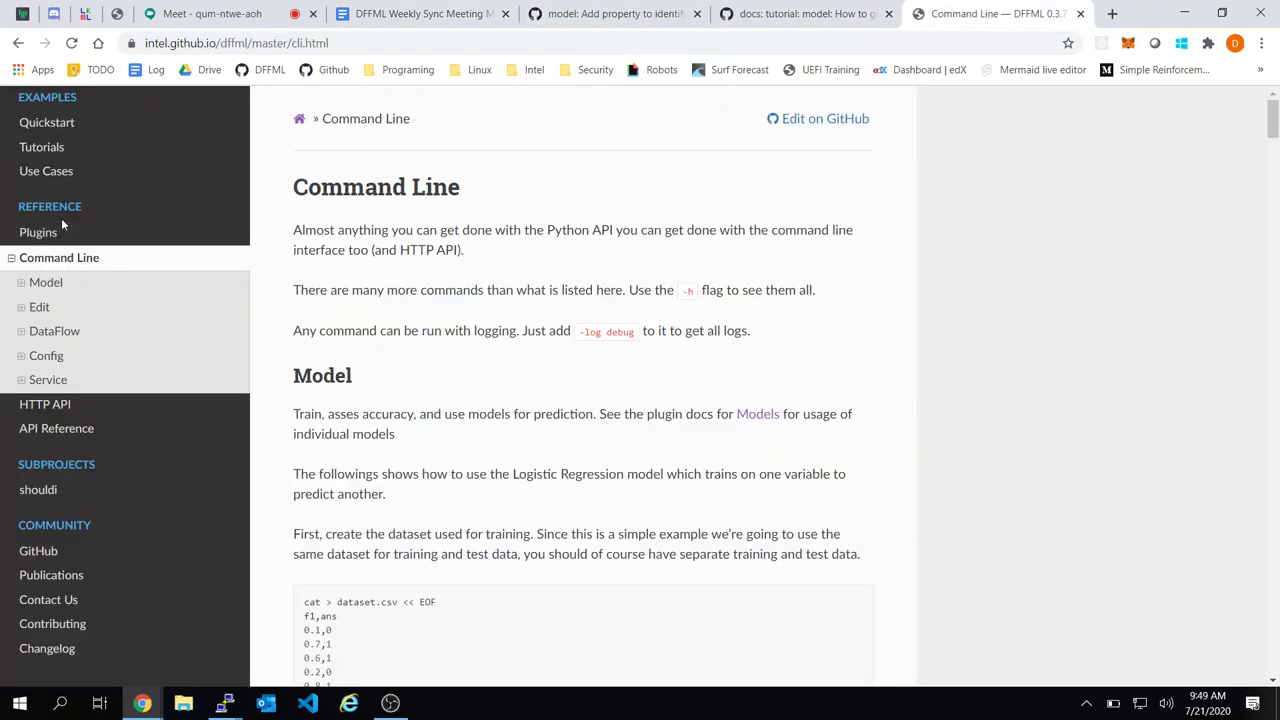
pyautogui.scroll(2, 61, 218)
pyautogui.click(92, 335)
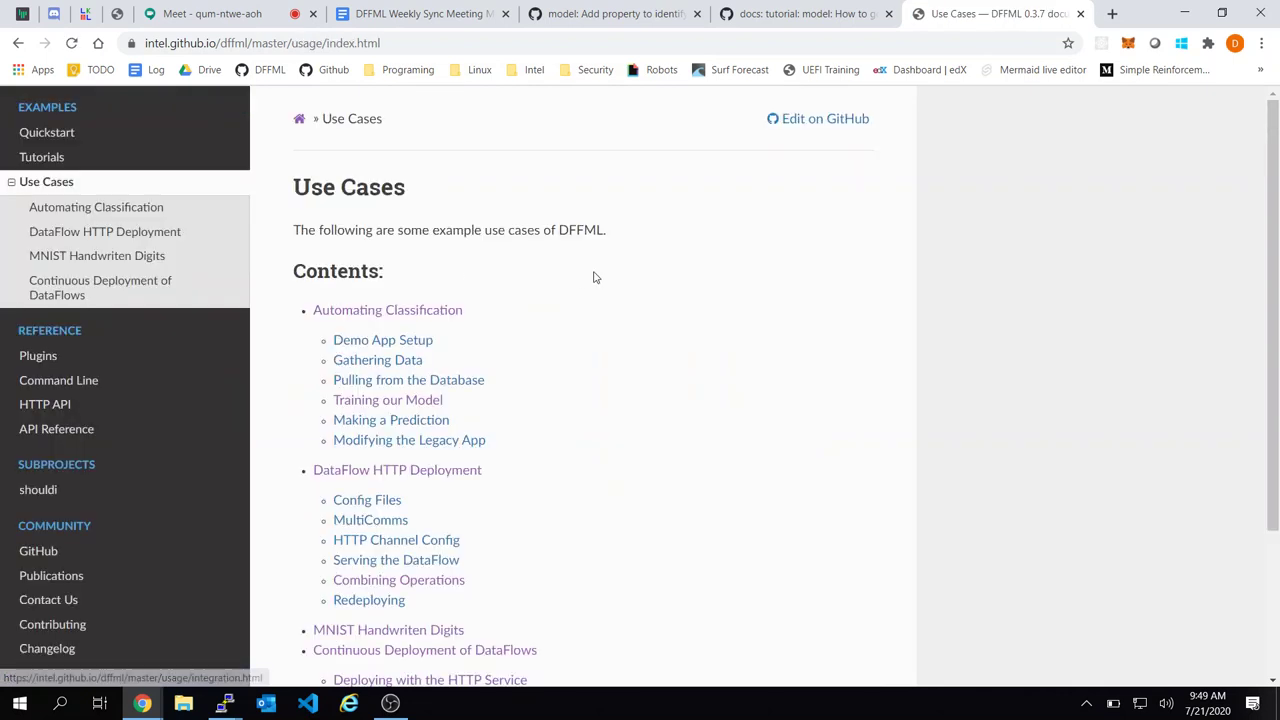
pyautogui.scroll(-2, 594, 280)
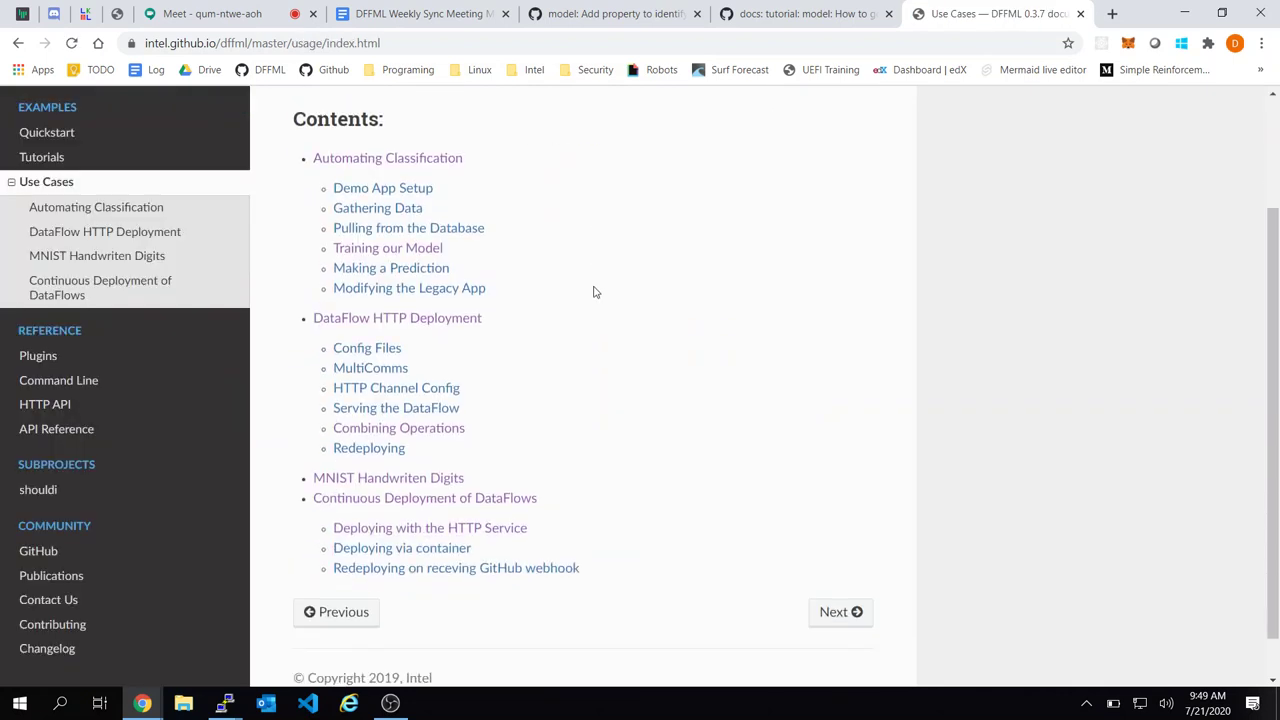
pyautogui.click(420, 478)
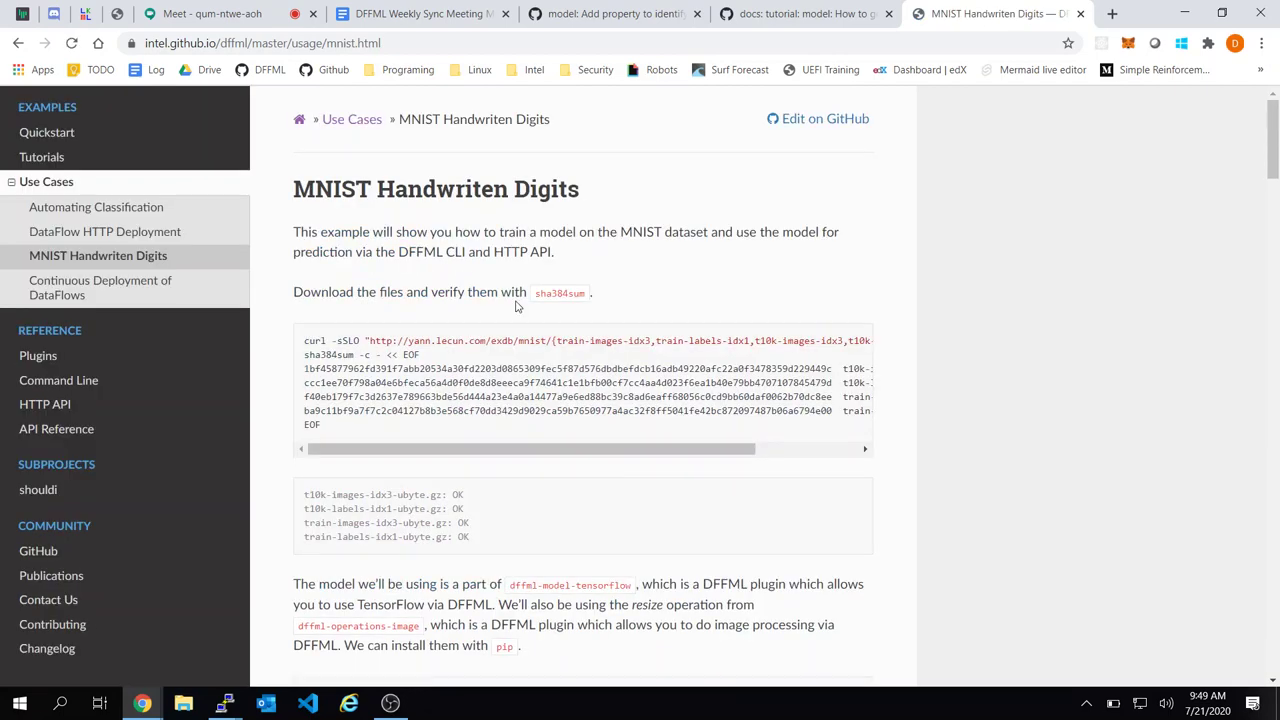
pyautogui.scroll(-6, 735, 343)
pyautogui.scroll(-1, 320, 250)
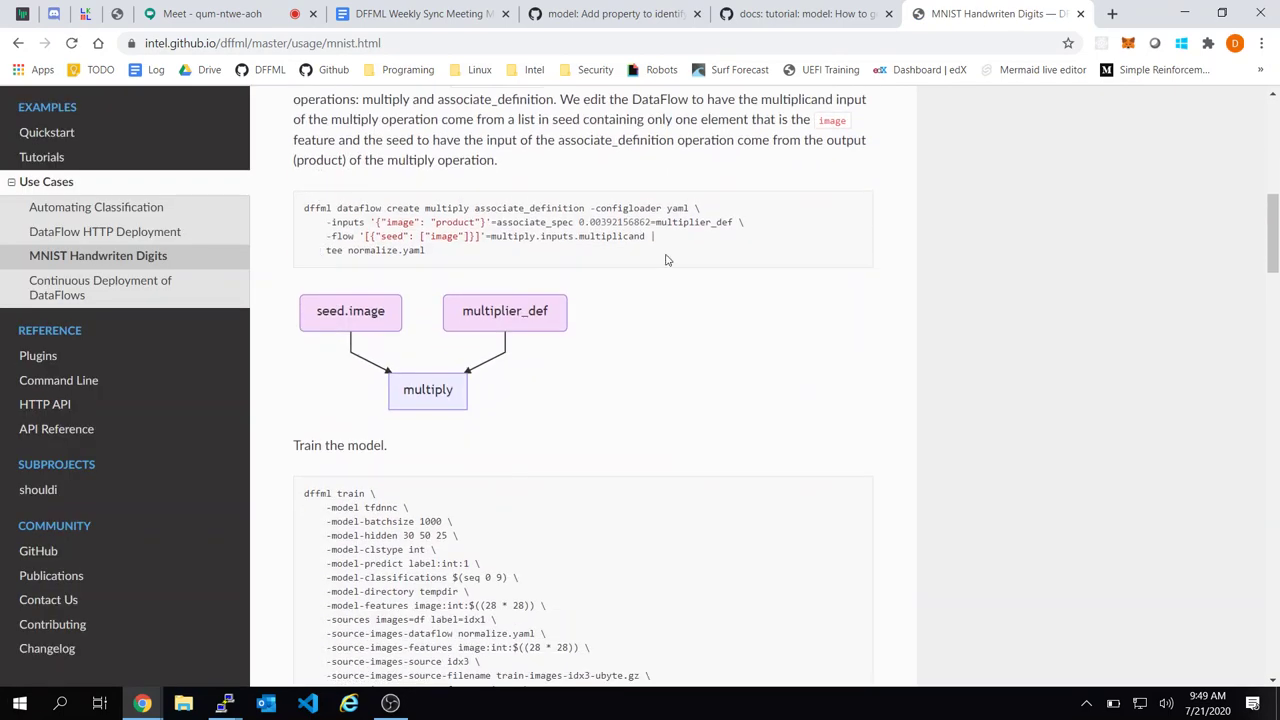
pyautogui.scroll(-5, 744, 260)
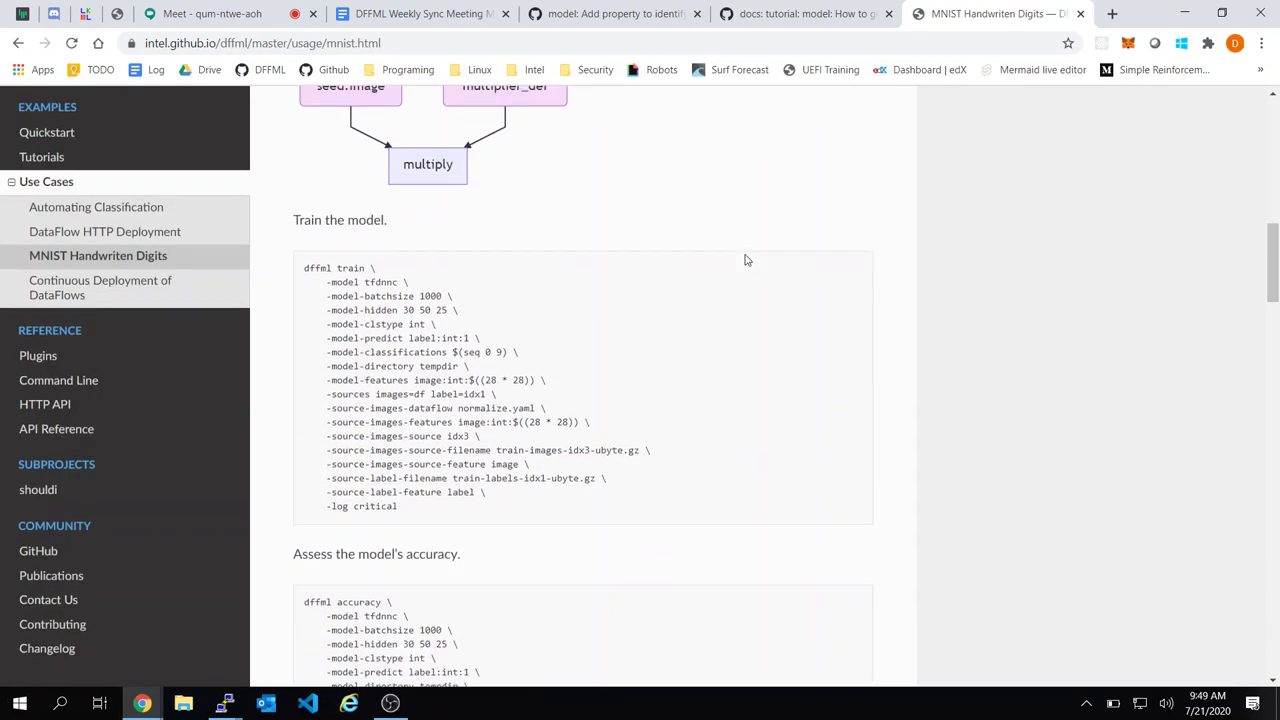
pyautogui.scroll(-15, 744, 260)
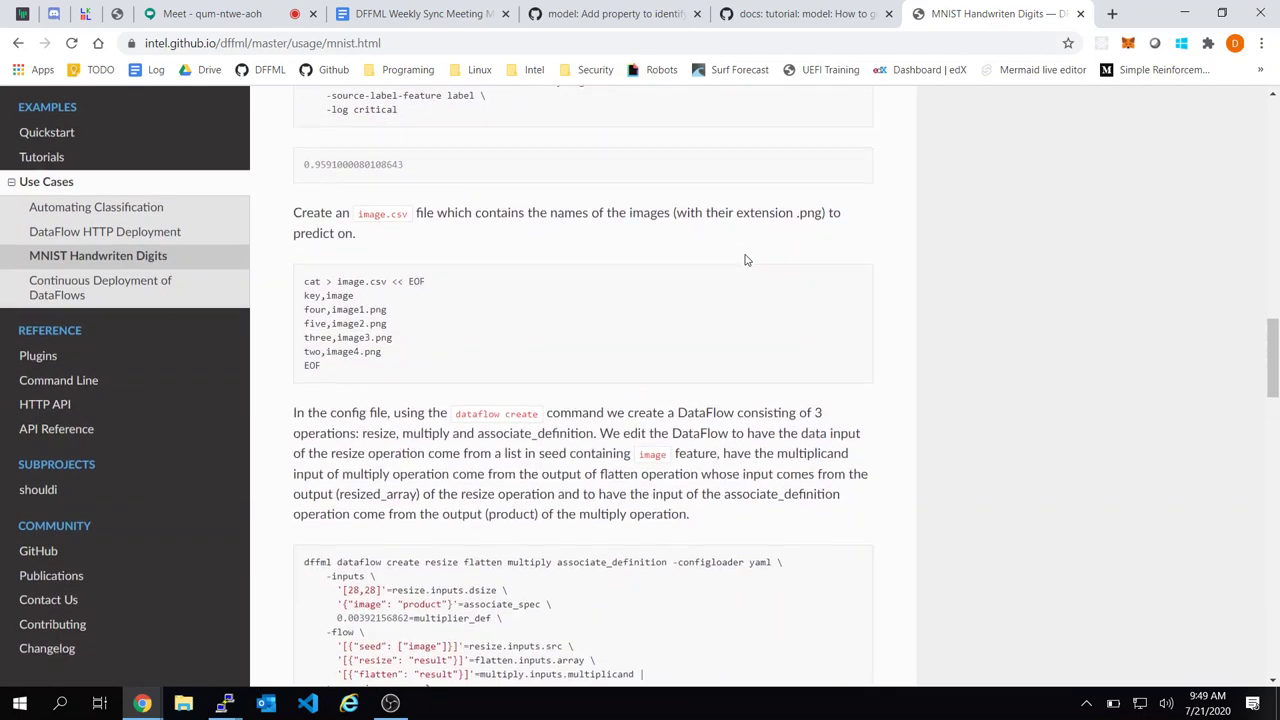
pyautogui.scroll(-8, 744, 260)
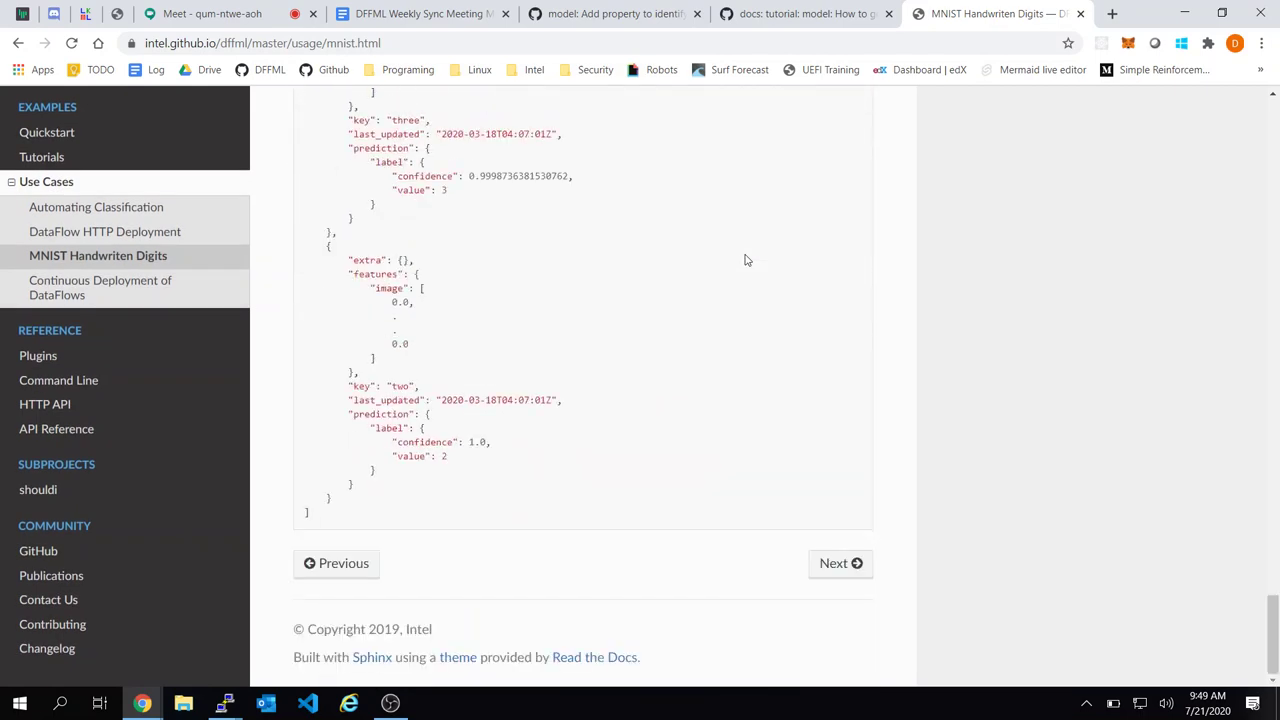
pyautogui.scroll(20, 744, 260)
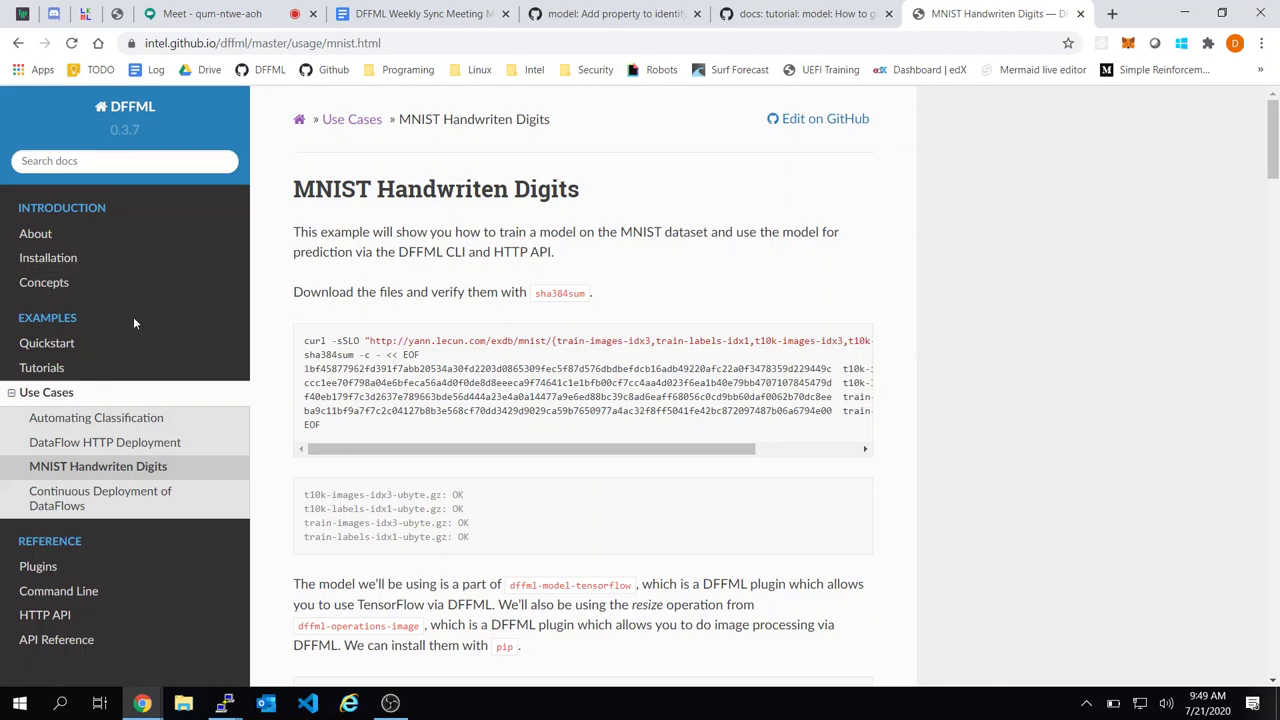
# Read through the Quickstart guide's command-line, Python and HTTP deployment examples
pyautogui.click(117, 346)
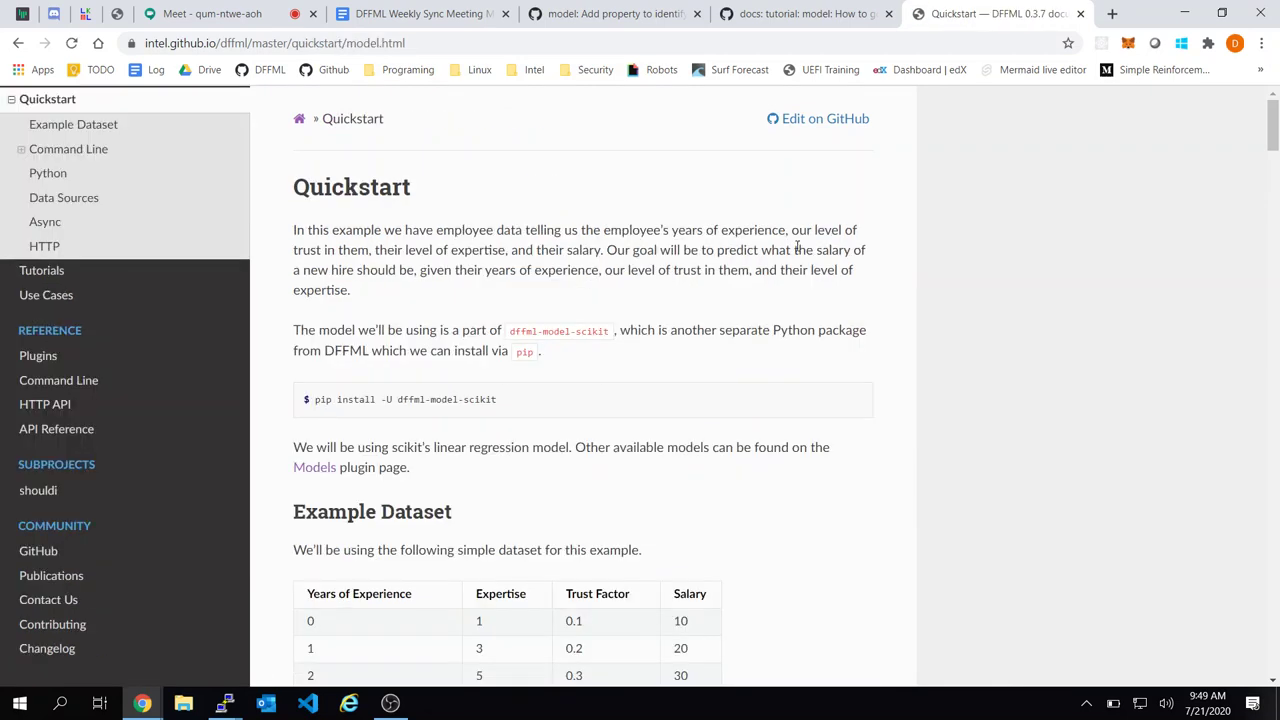
pyautogui.scroll(-7, 393, 383)
pyautogui.scroll(-20, 393, 383)
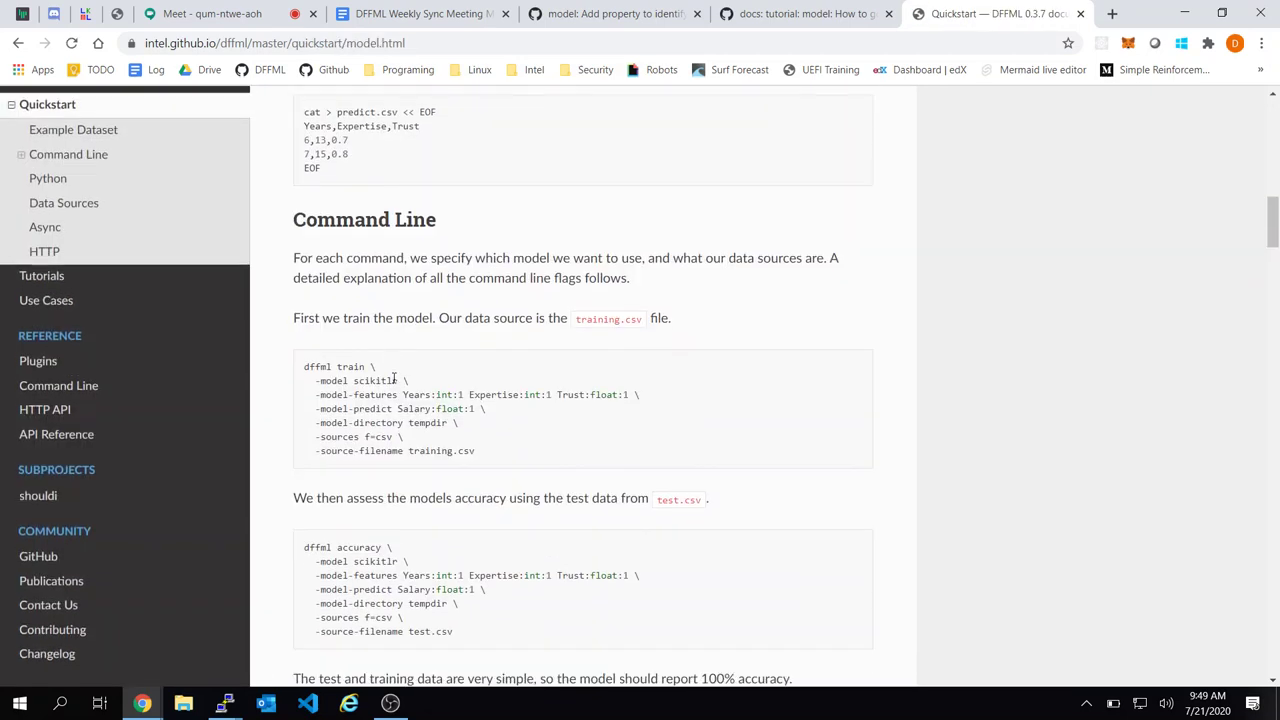
pyautogui.scroll(-20, 393, 383)
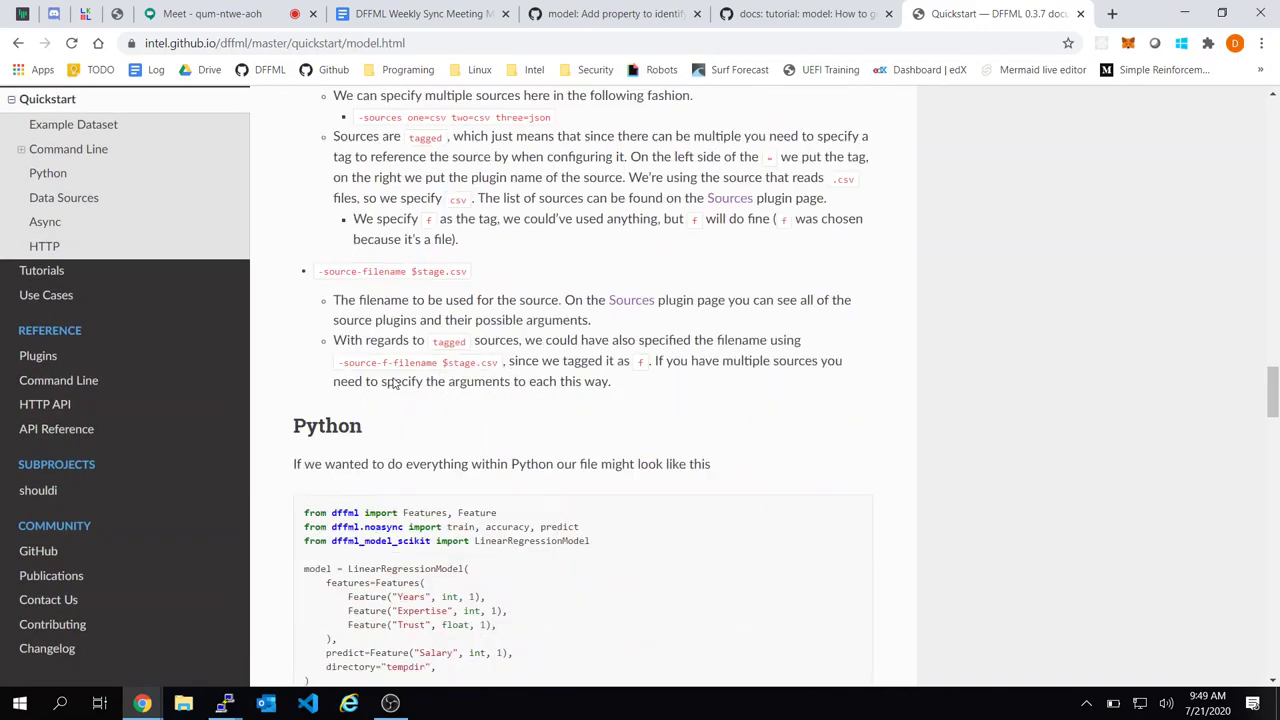
pyautogui.scroll(-6, 393, 380)
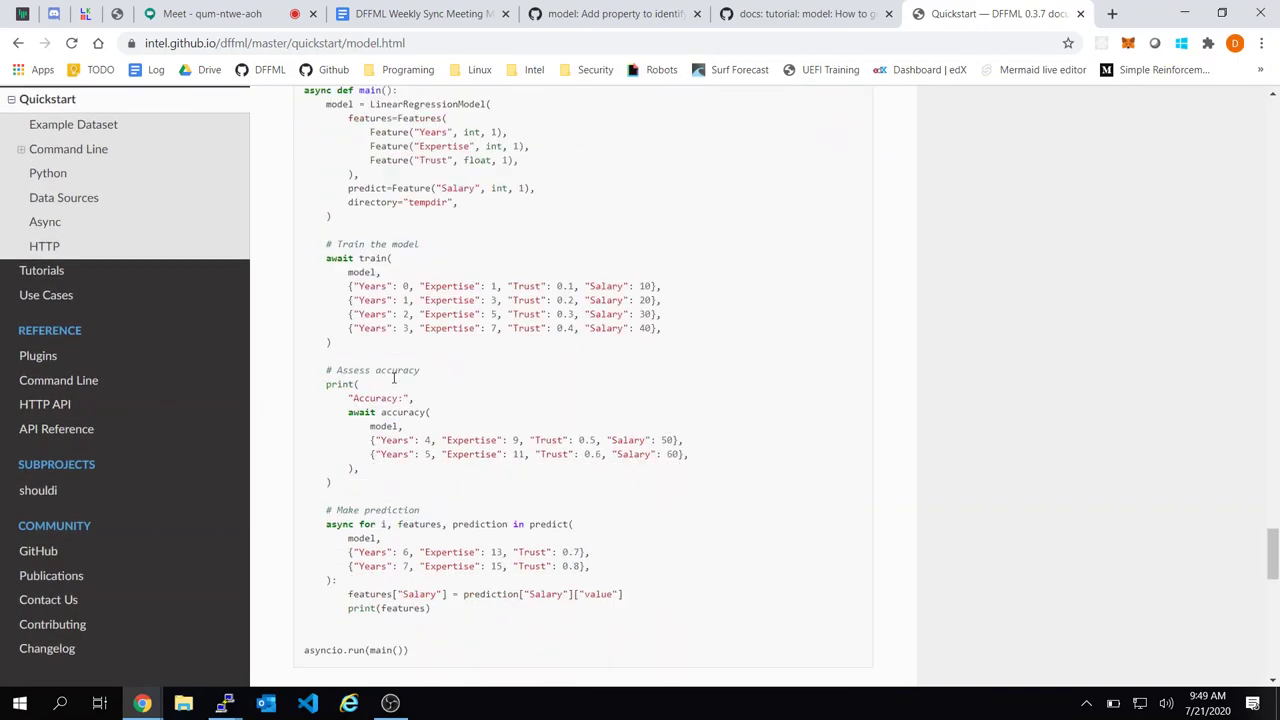
pyautogui.scroll(-10, 409, 361)
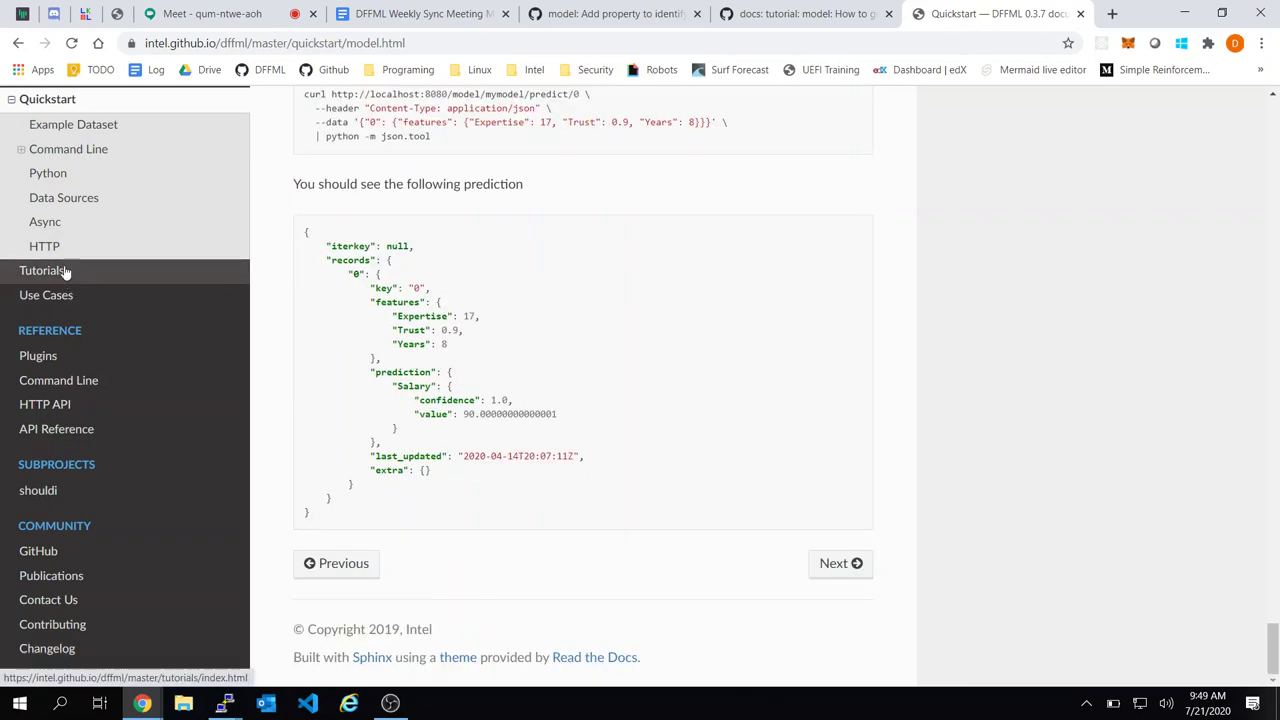
pyautogui.scroll(10, 528, 194)
pyautogui.scroll(10, 528, 194)
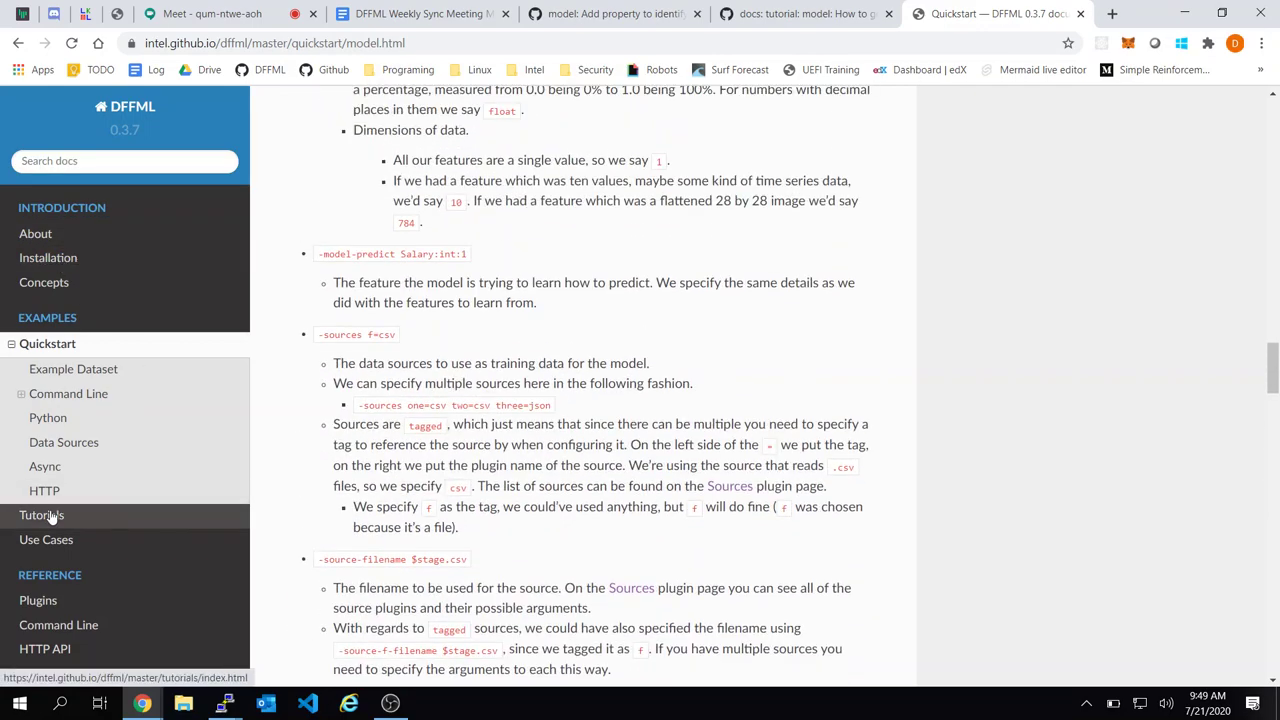
# Add sub-bullet 'Whenever we write tutorials, we need to not only provide the CLI, but also the Python equivalent.'
pyautogui.click(430, 12)
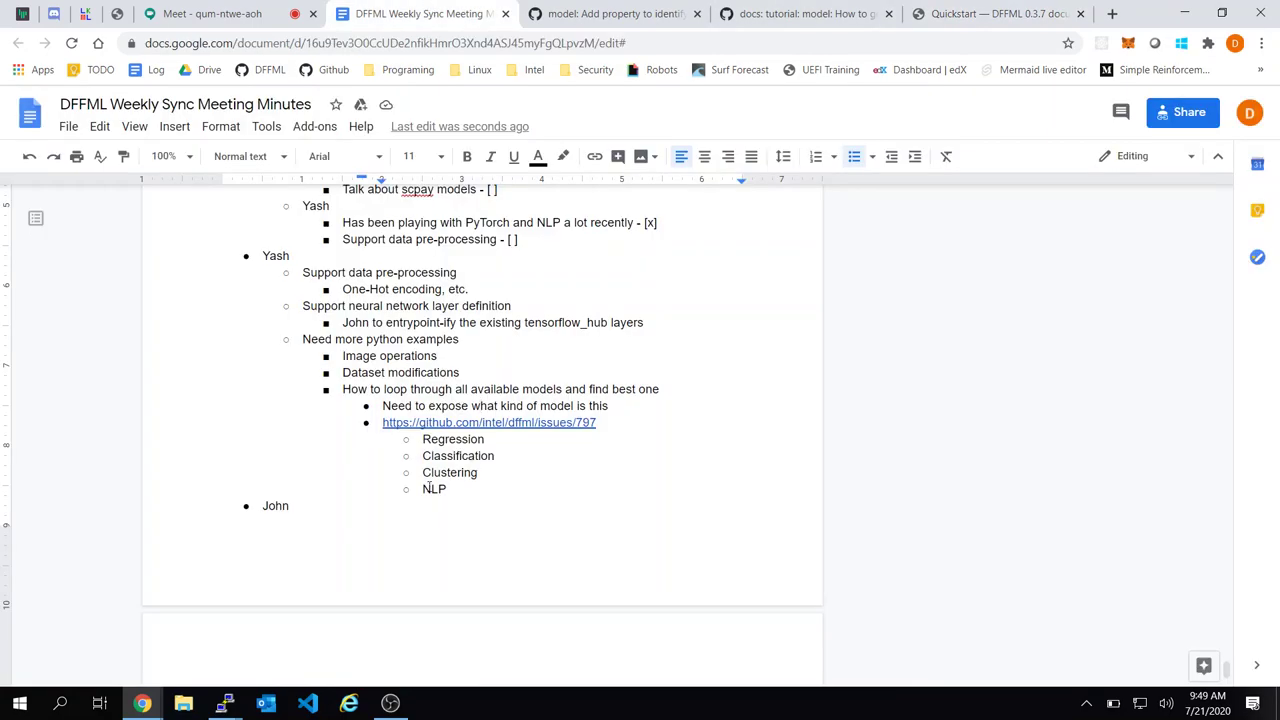
pyautogui.scroll(3, 445, 440)
pyautogui.scroll(-1, 430, 486)
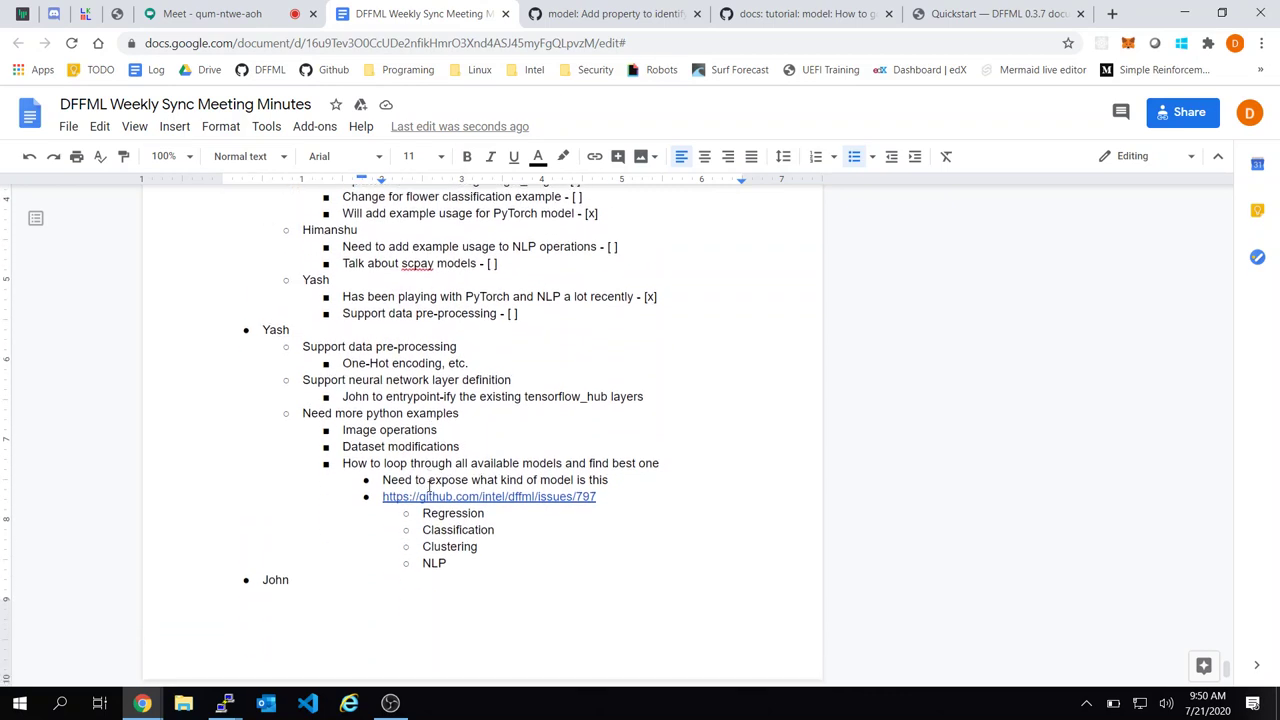
pyautogui.click(479, 409)
pyautogui.press('Return')
pyautogui.press('Tab')
pyautogui.write('Whenever')
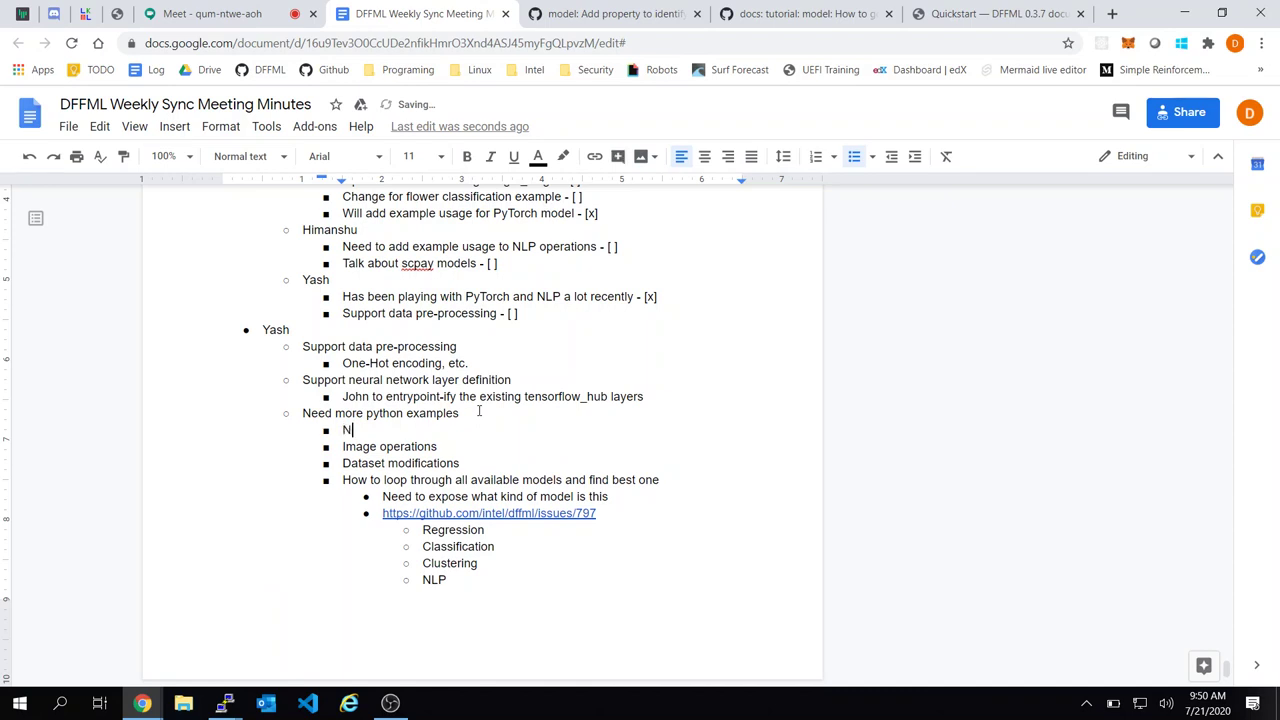
pyautogui.write(' we write tutorials, we')
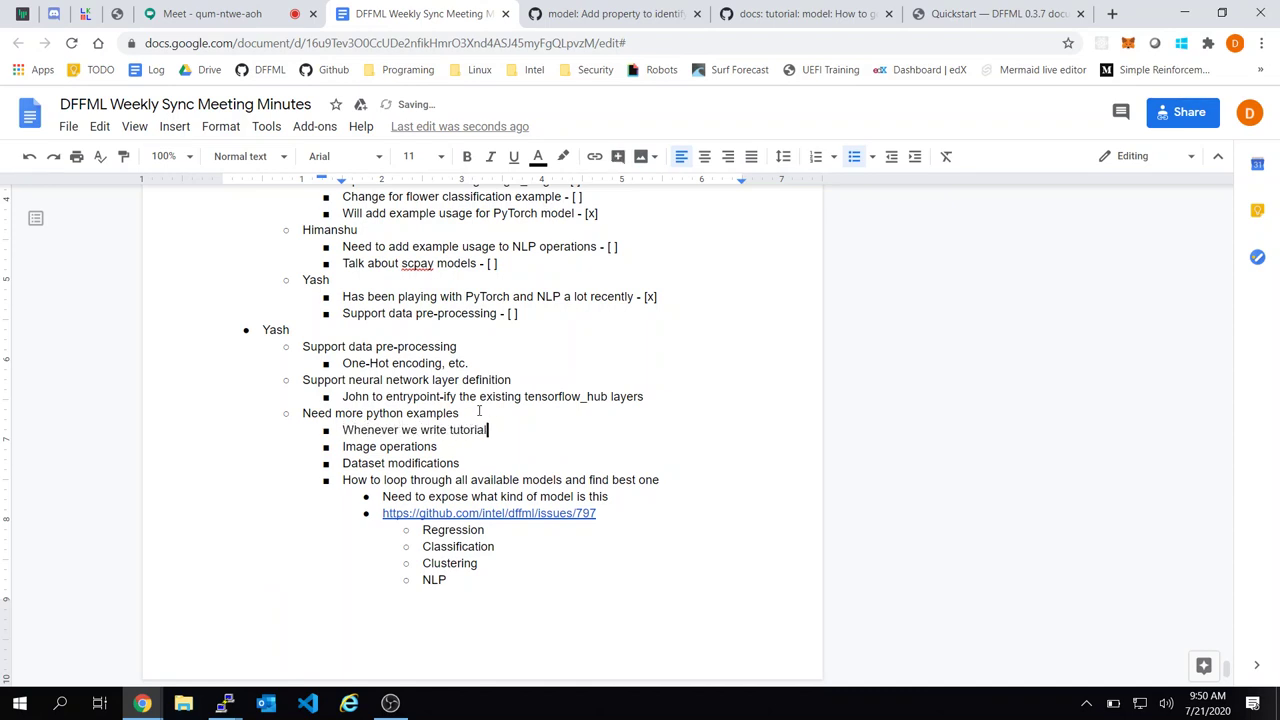
pyautogui.press('BackSpace')
pyautogui.press('BackSpace')
pyautogui.press('BackSpace')
pyautogui.press('BackSpace')
pyautogui.write('we need to not only proved')
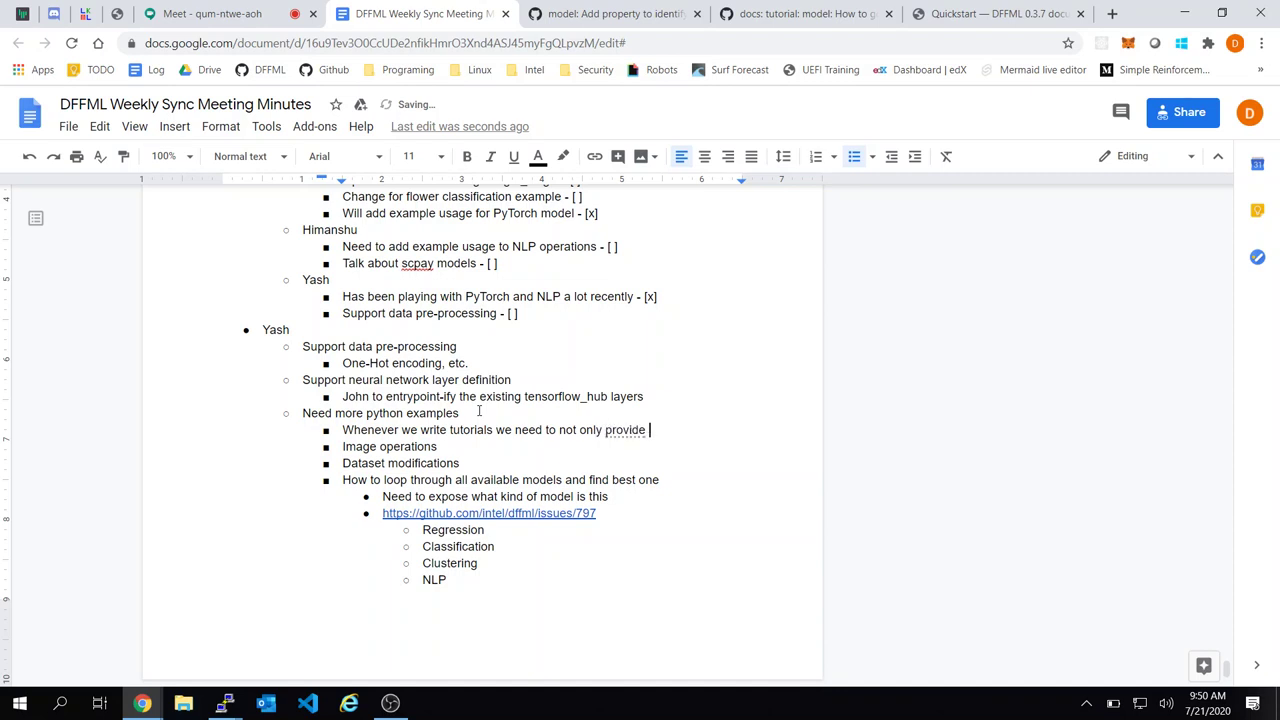
pyautogui.press('BackSpace')
pyautogui.press('BackSpace')
pyautogui.write('ide th e CLI')
pyautogui.press('BackSpace')
pyautogui.press('BackSpace')
pyautogui.press('BackSpace')
pyautogui.press('BackSpace')
pyautogui.press('BackSpace')
pyautogui.press('BackSpace')
pyautogui.write('e CLI, but also the ')
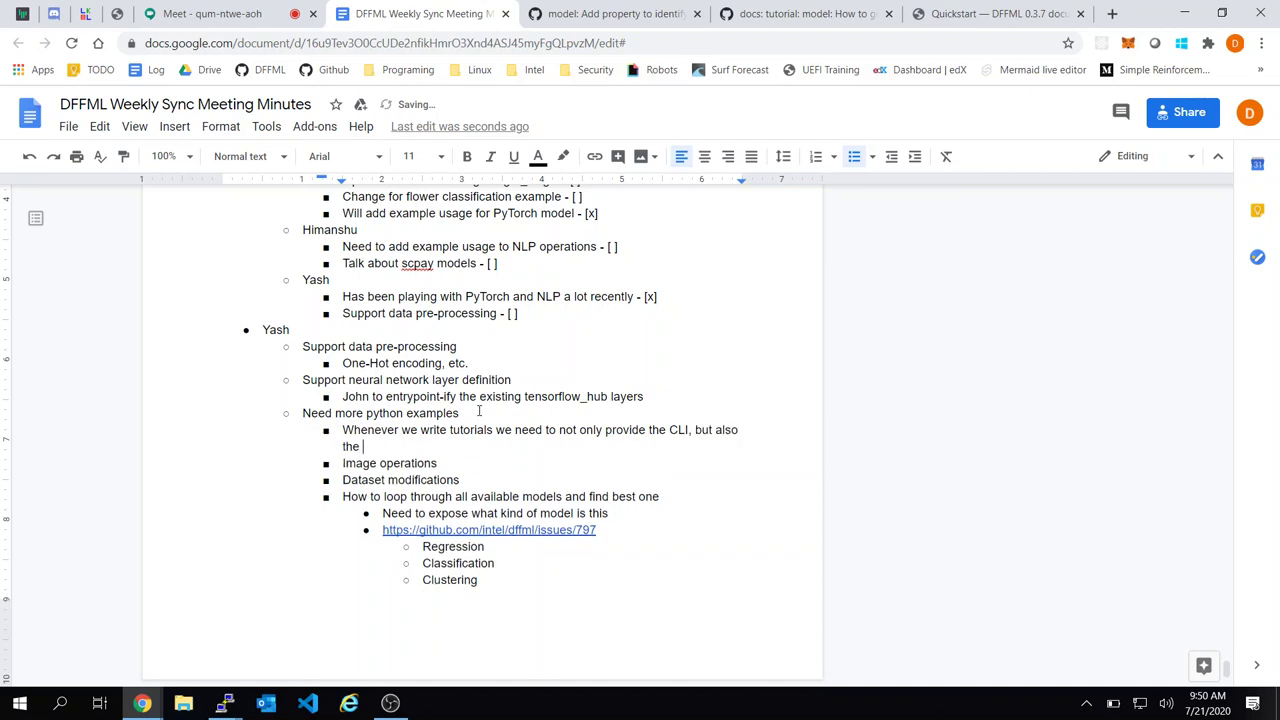
pyautogui.write('Python ex')
pyautogui.press('BackSpace')
pyautogui.write('quivalate')
pyautogui.press('BackSpace')
pyautogui.press('BackSpace')
pyautogui.press('BackSpace')
pyautogui.press('BackSpace')
pyautogui.write('lent.')
pyautogui.press('BackSpace')
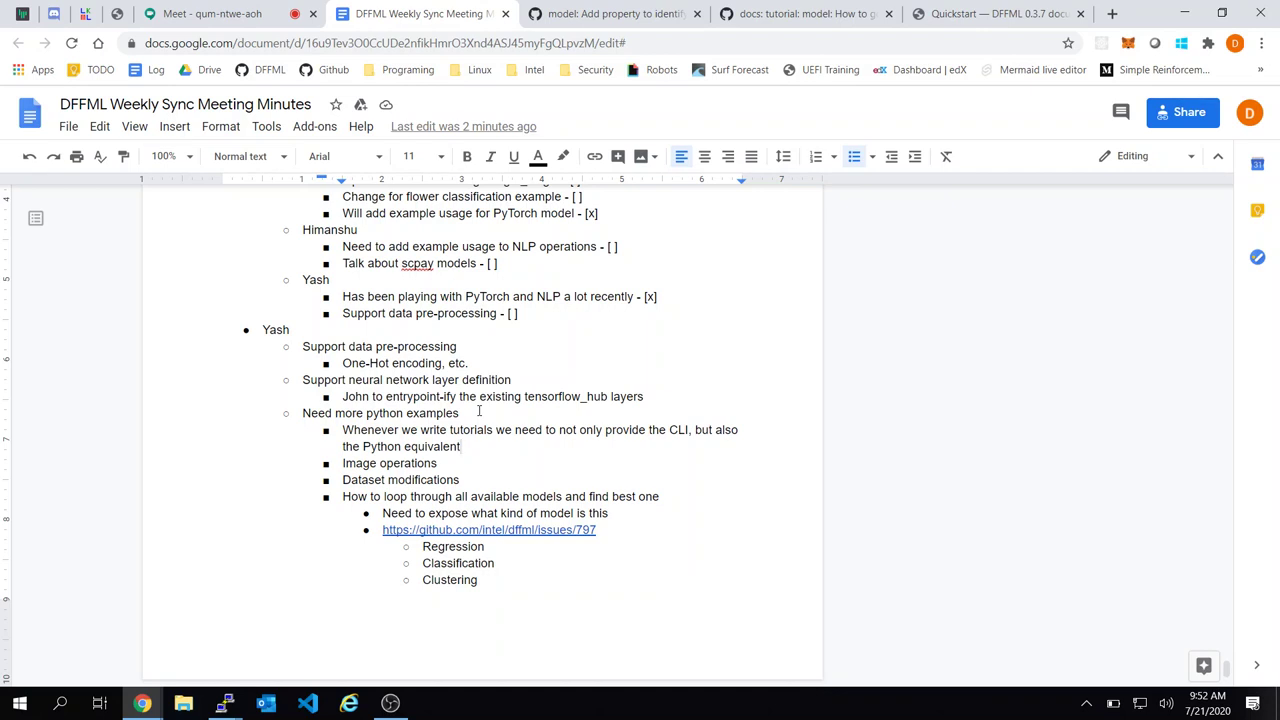
# Start a new Feature request issue for intel/dffml and close the duplicate chooser tab
pyautogui.click(590, 12)
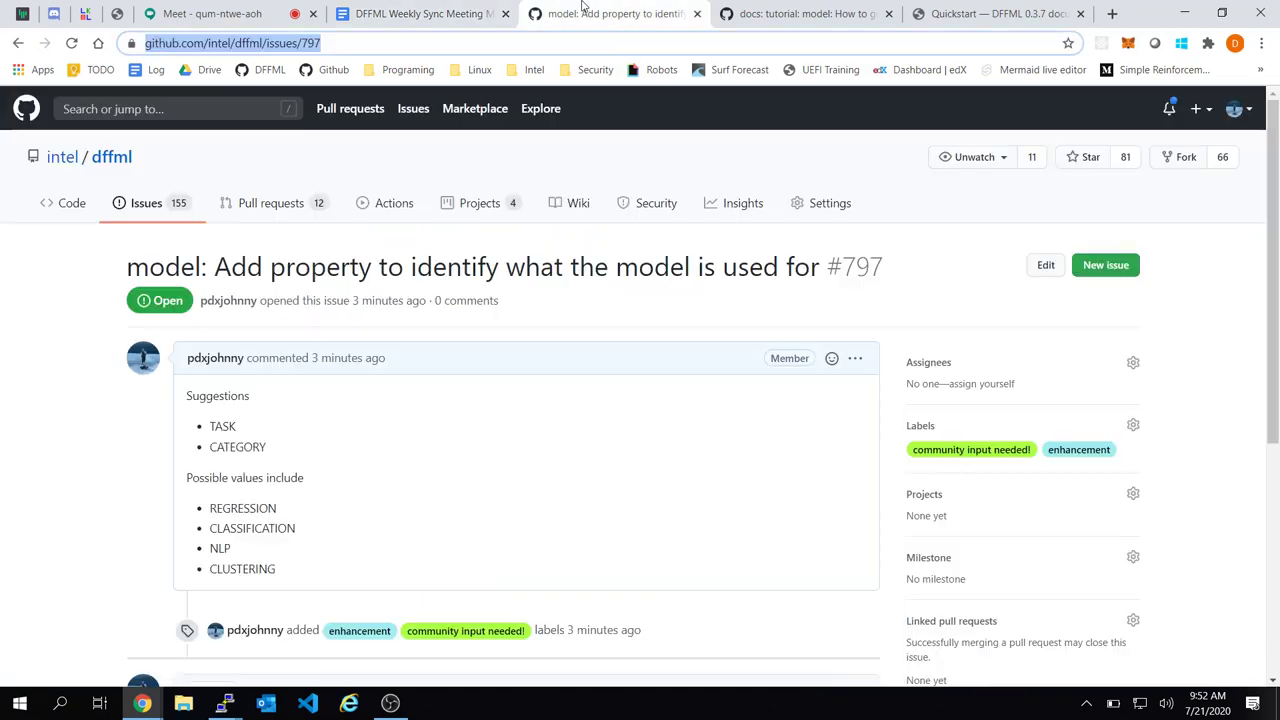
pyautogui.click(760, 12)
pyautogui.click(620, 13)
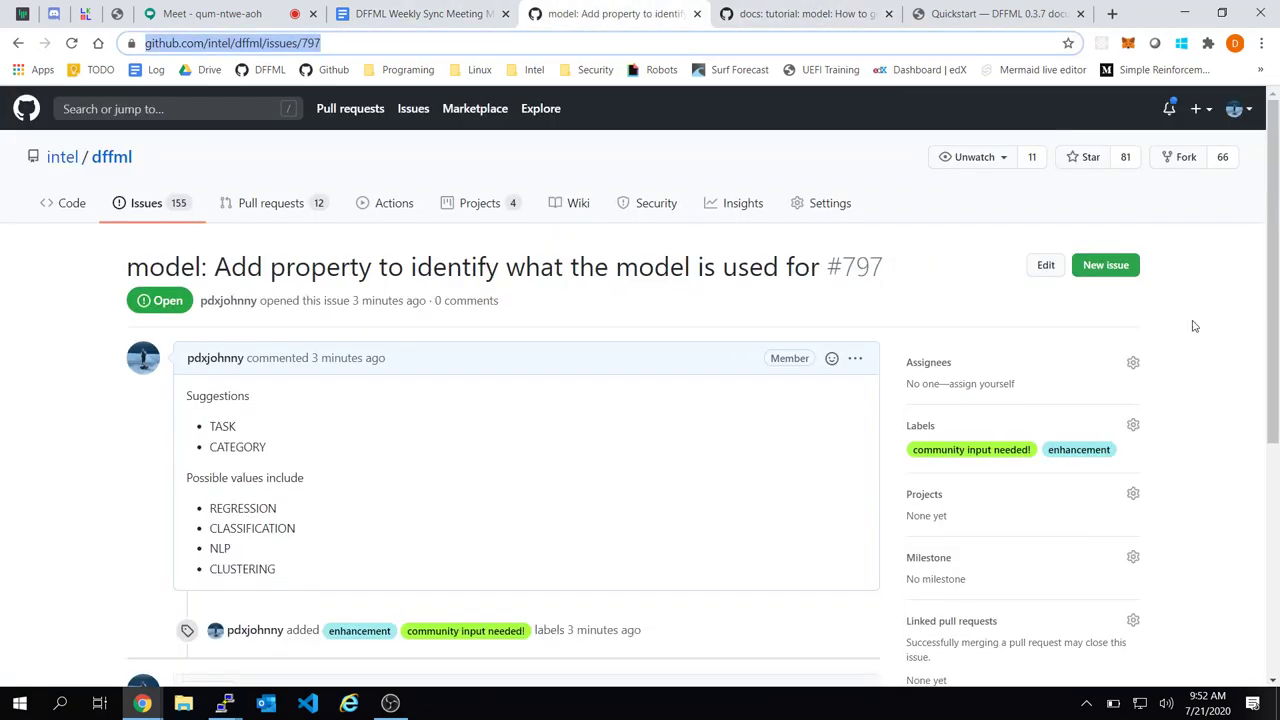
pyautogui.click(1106, 266)
pyautogui.click(835, 10)
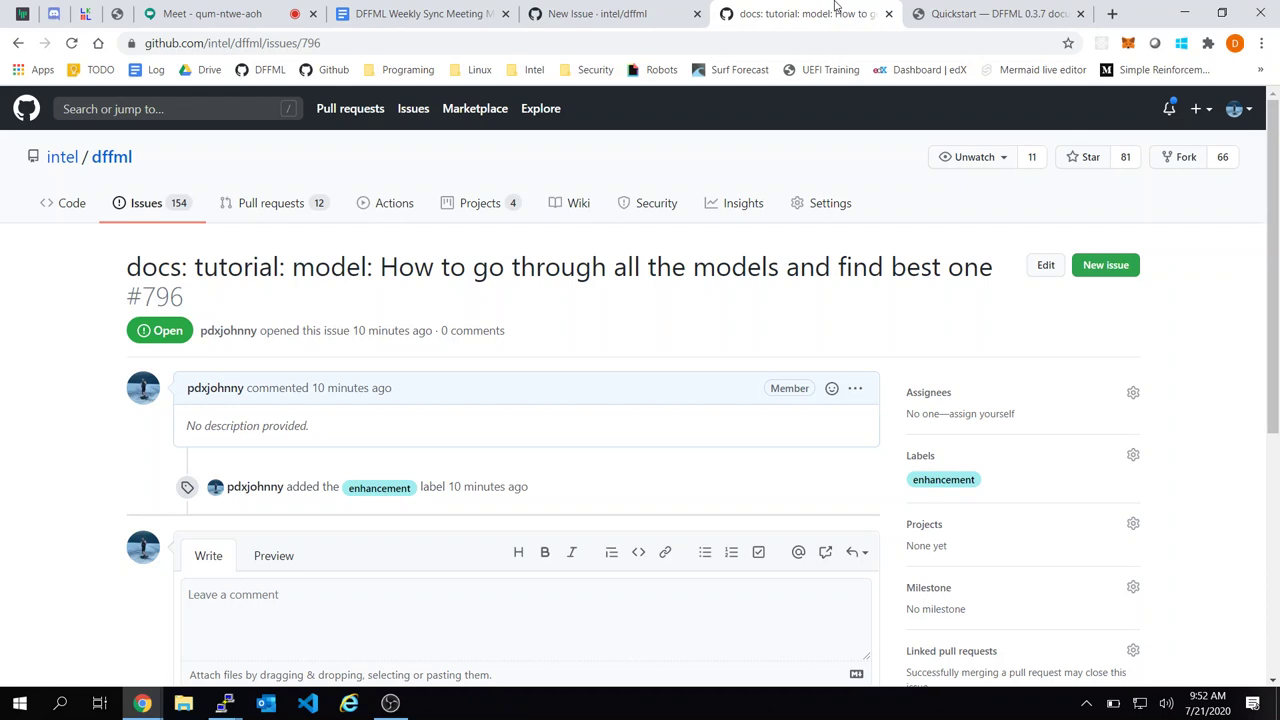
pyautogui.click(1106, 265)
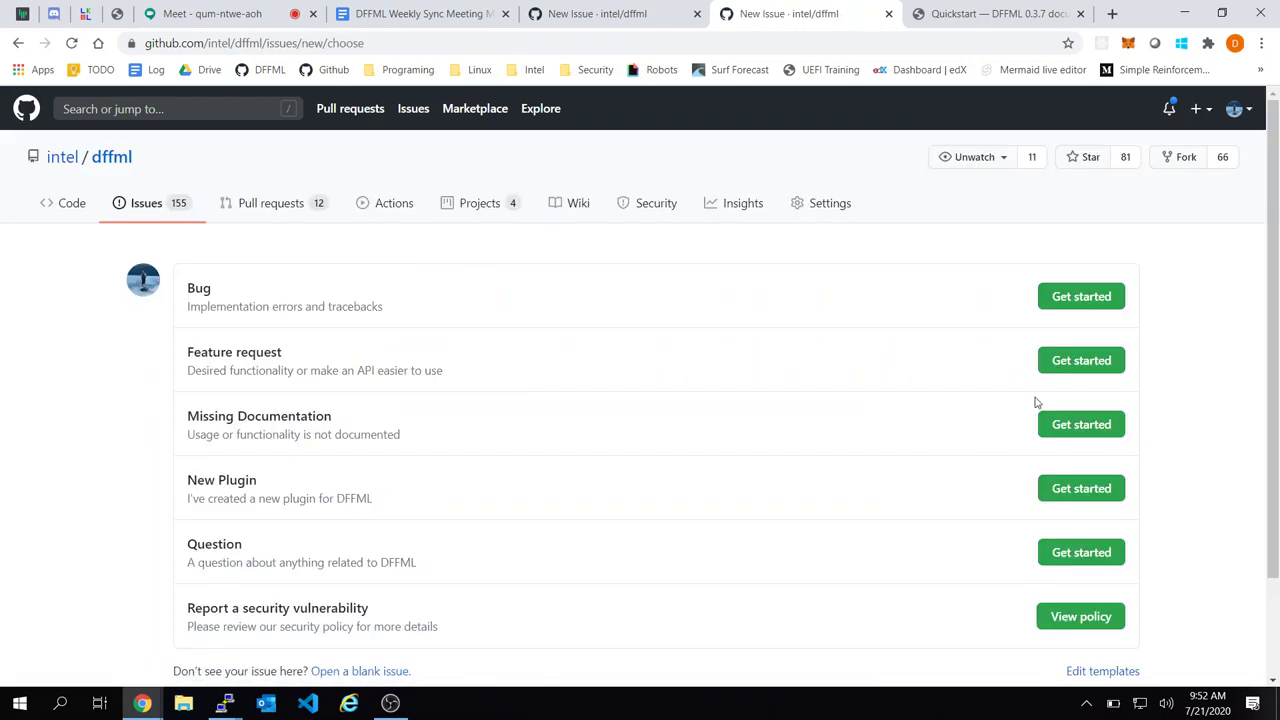
pyautogui.click(1081, 362)
pyautogui.click(612, 12)
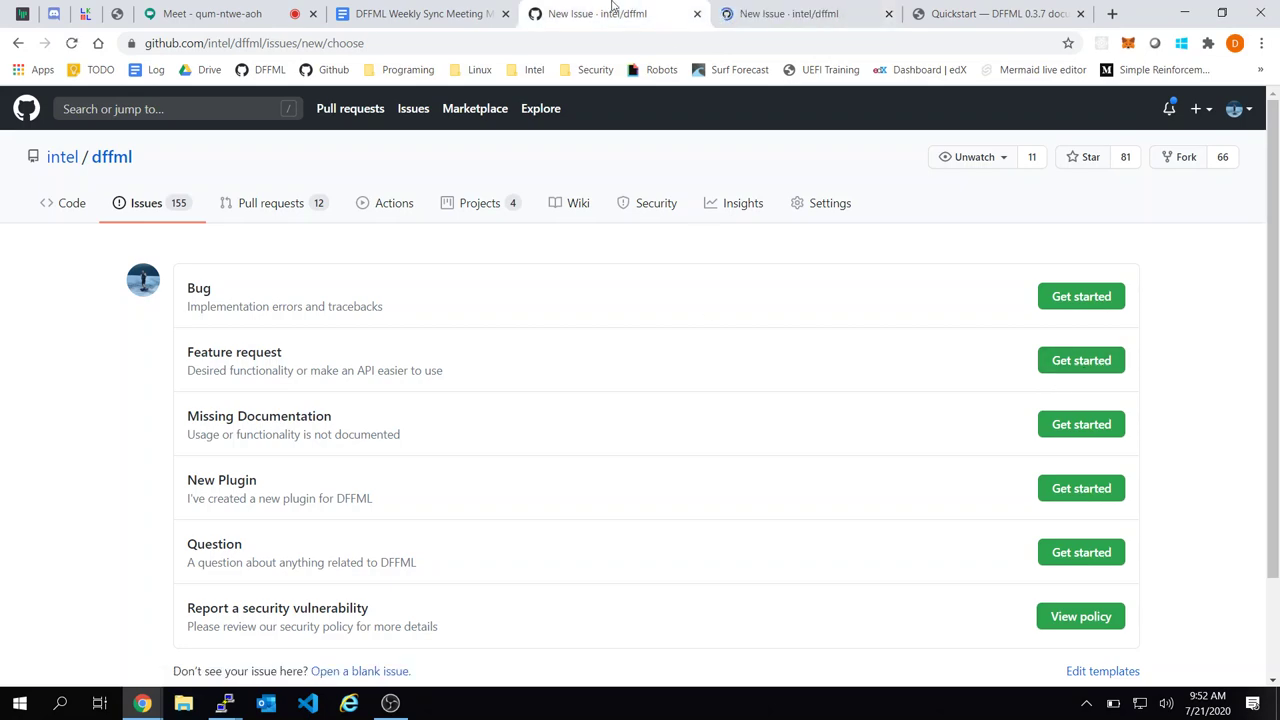
pyautogui.hotkey('ctrl', 'shift', 'Tab')
pyautogui.hotkey('ctrl', 'Tab')
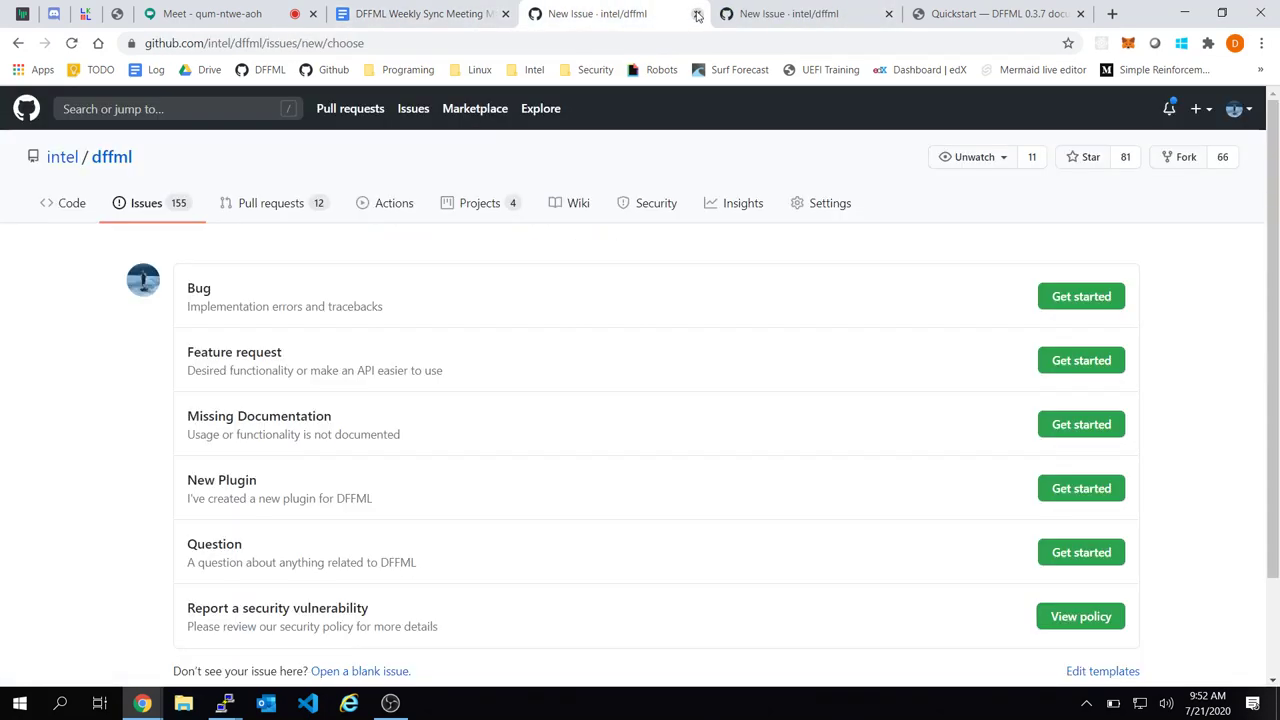
pyautogui.click(697, 14)
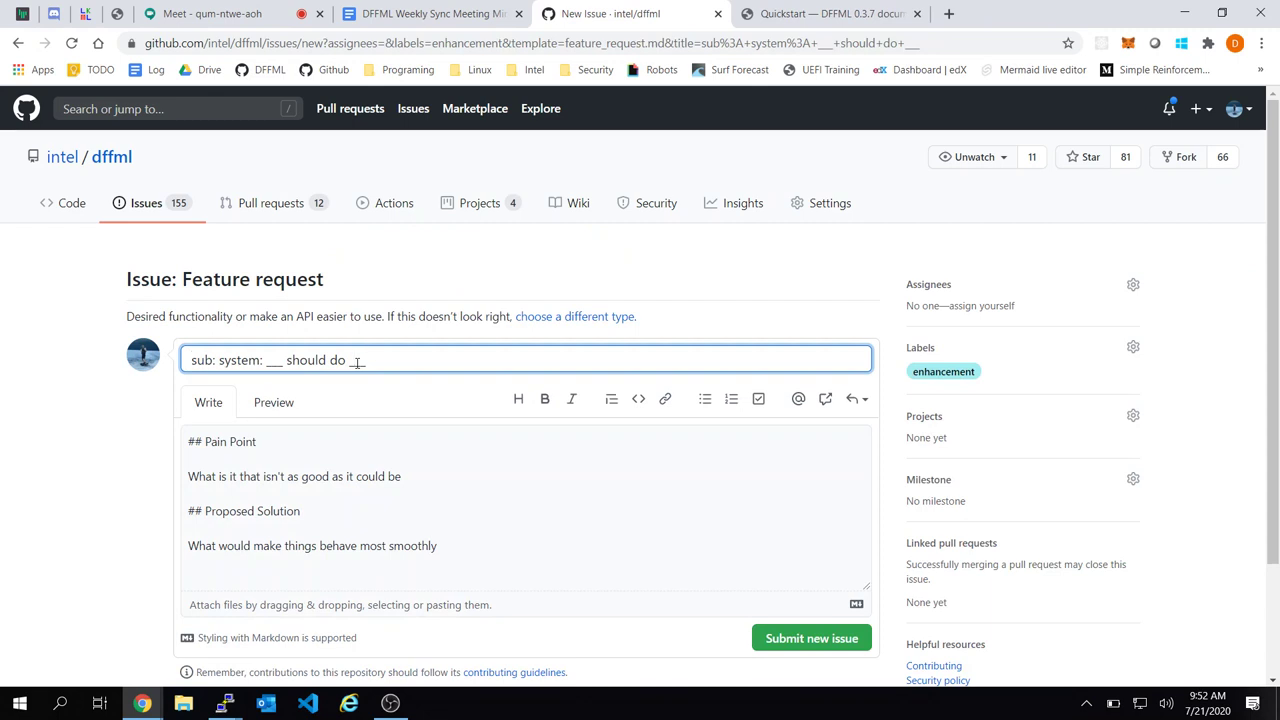
# Title the issue 'configloader: cli: Add configloader to load and dump CLI flags' and select the template body
pyautogui.hotkey('ctrl', 'a')
pyautogui.write('config')
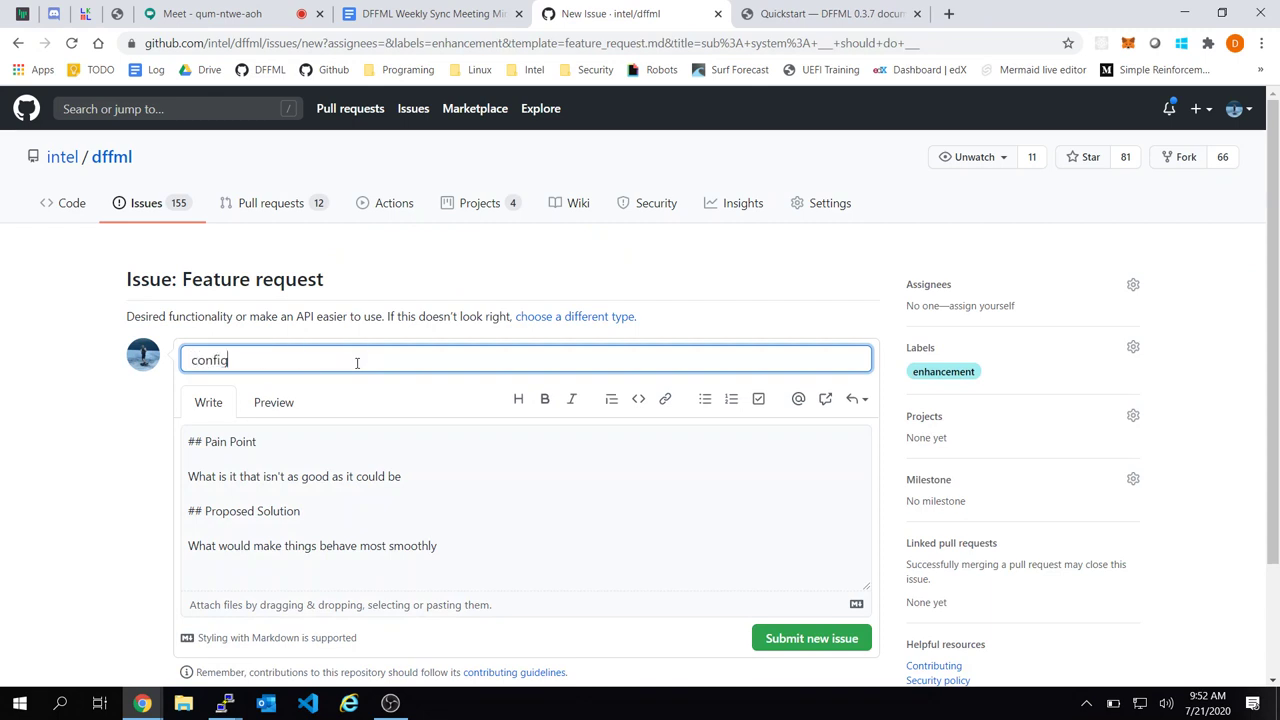
pyautogui.write('loader: cli: Add configa')
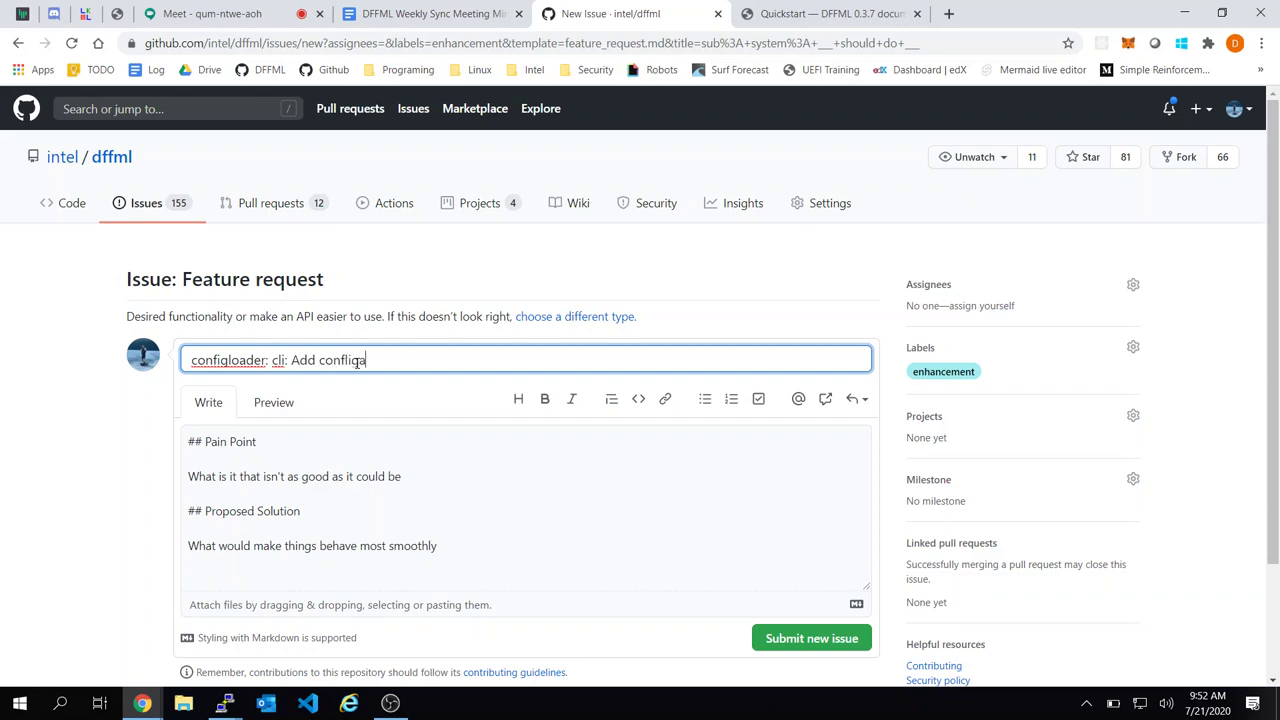
pyautogui.press('BackSpace')
pyautogui.press('BackSpace')
pyautogui.press('BackSpace')
pyautogui.write('igloader to load and dump')
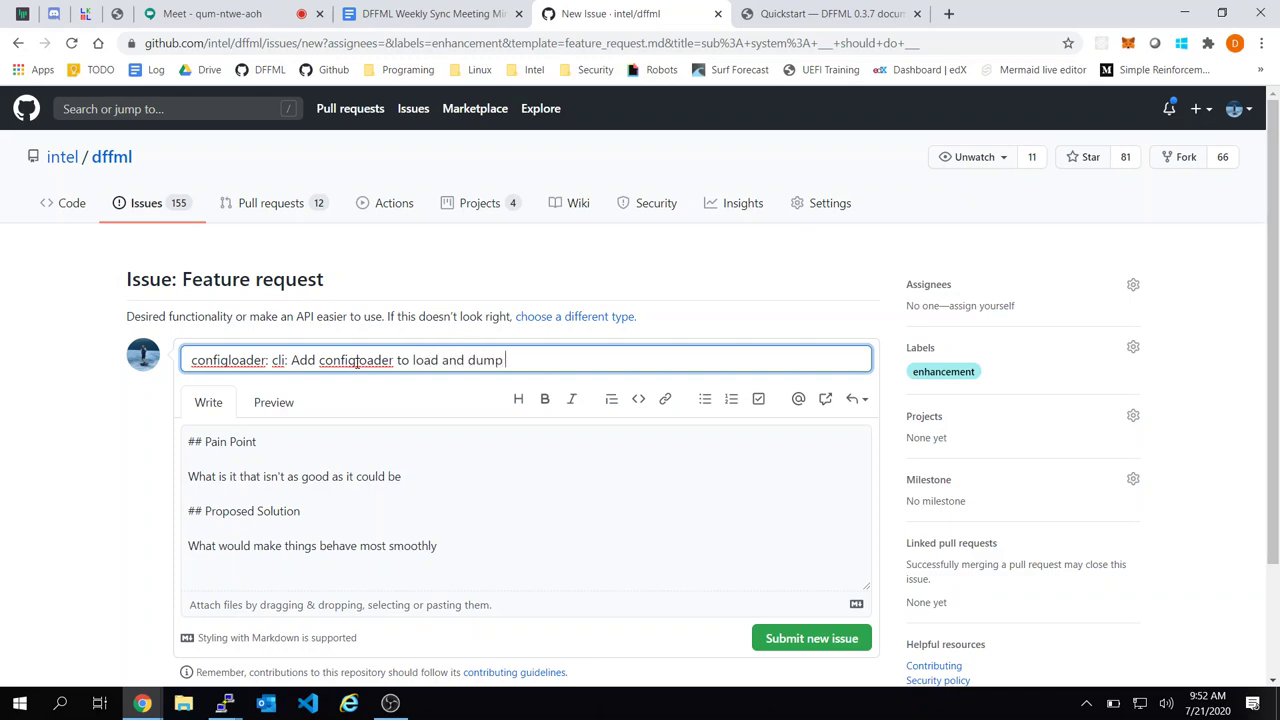
pyautogui.write(' con')
pyautogui.press('BackSpace')
pyautogui.press('BackSpace')
pyautogui.press('BackSpace')
pyautogui.press('BackSpace')
pyautogui.write('CLi')
pyautogui.press('BackSpace')
pyautogui.press('BackSpace')
pyautogui.press('BackSpace')
pyautogui.write('CLi')
pyautogui.press('BackSpace')
pyautogui.press('BackSpace')
pyautogui.write('I flags')
pyautogui.click(351, 465)
pyautogui.hotkey('ctrl', 'a')
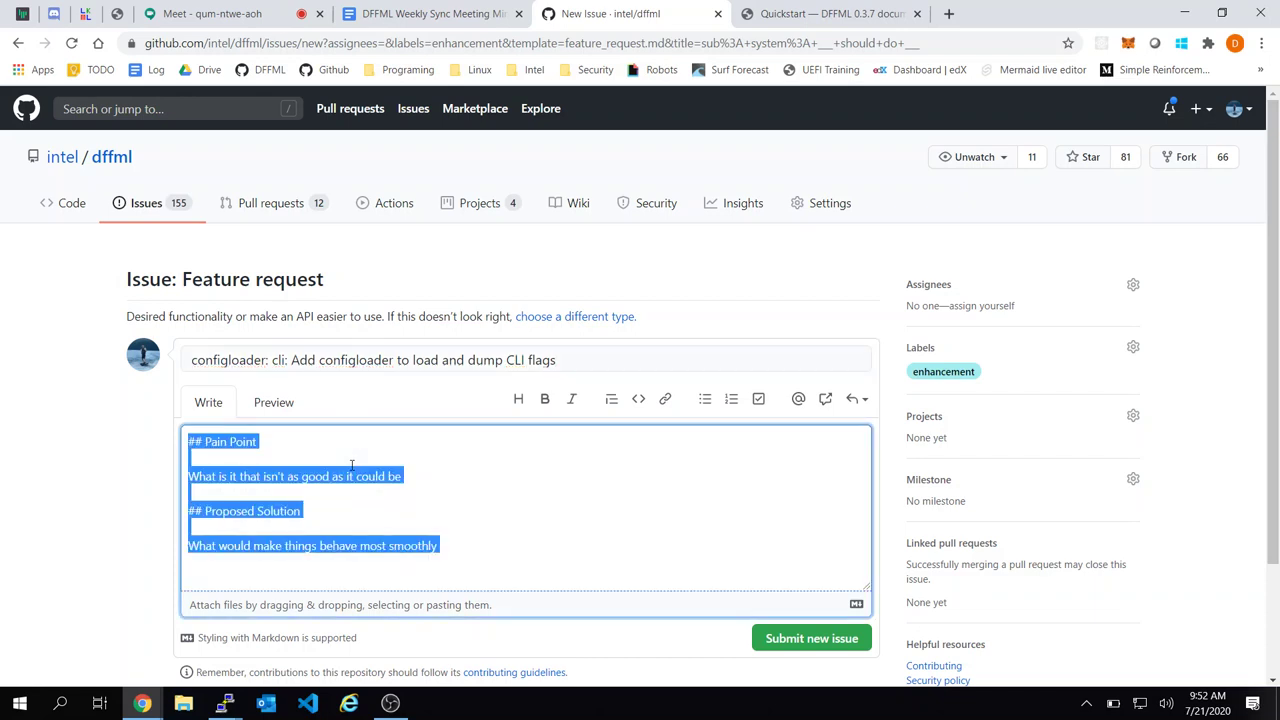
# Replace the template with a description of a configloader that parses CLI commands using existing config infrastructure
pyautogui.press('BackSpace')
pyautogui.write('Idea here is to')
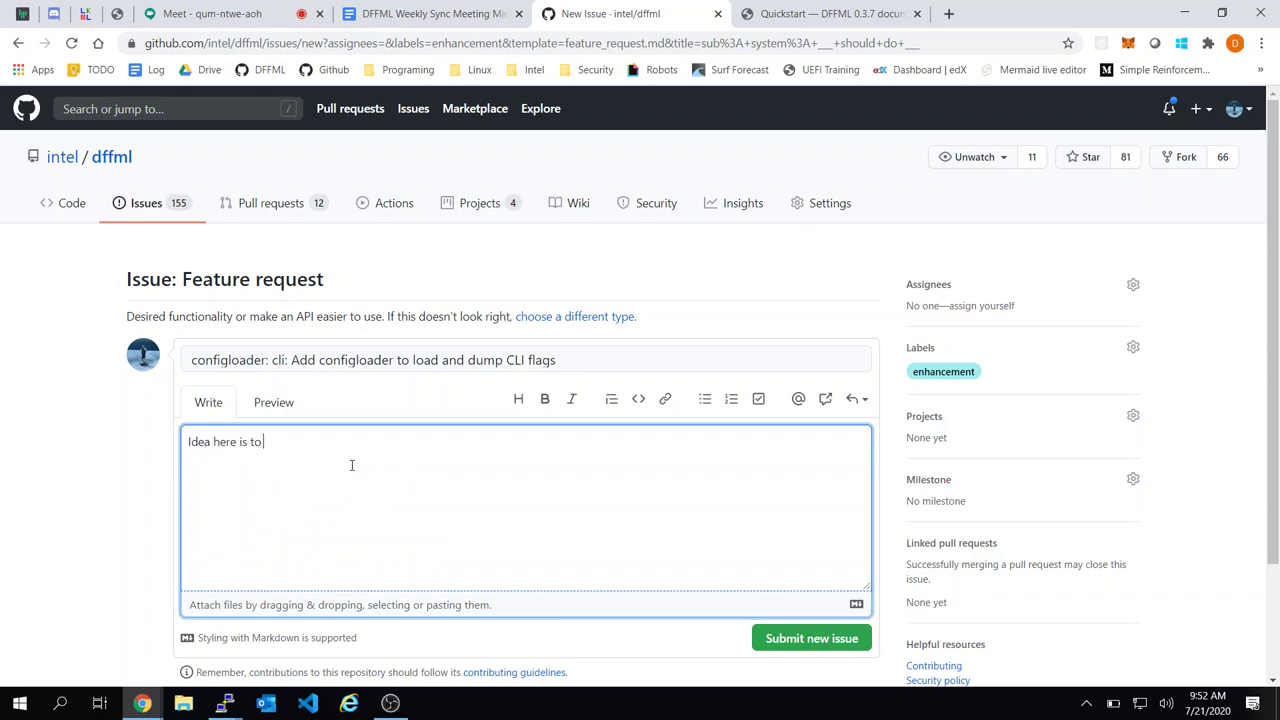
pyautogui.write(' have a configloader that parser')
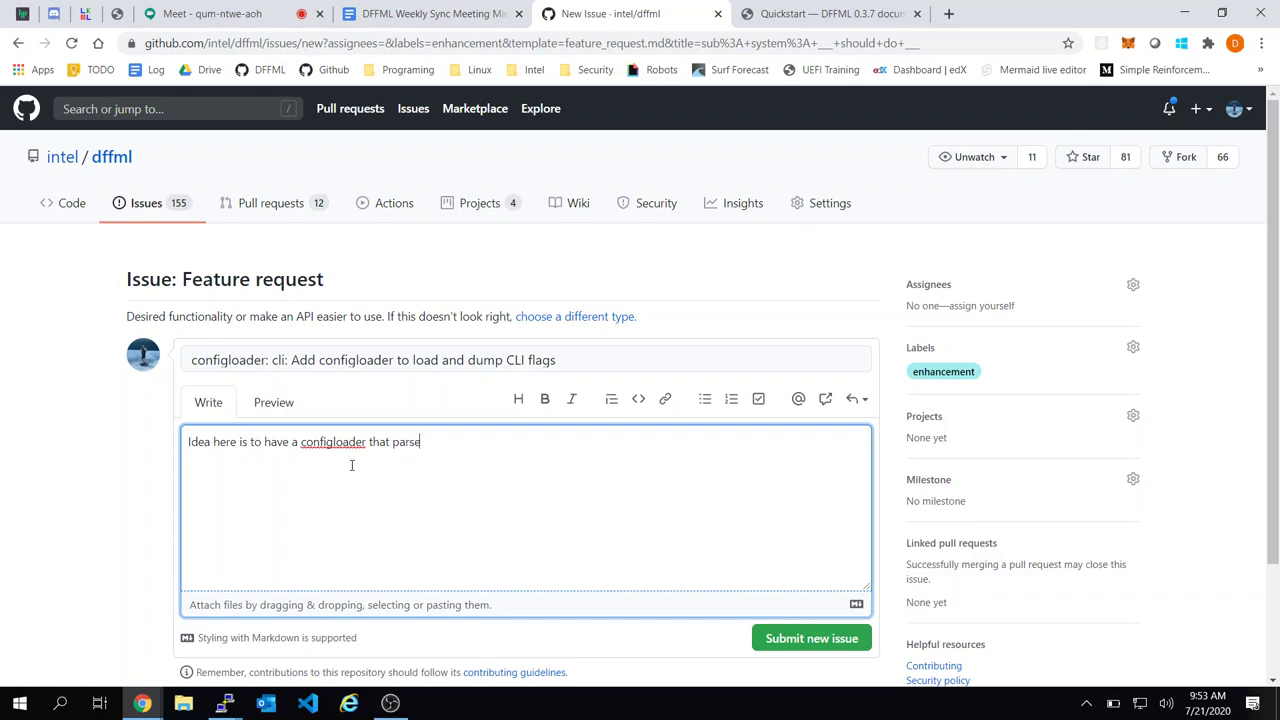
pyautogui.press('BackSpace')
pyautogui.press('BackSpace')
pyautogui.press('BackSpace')
pyautogui.write('ses the CLI commands and prodices')
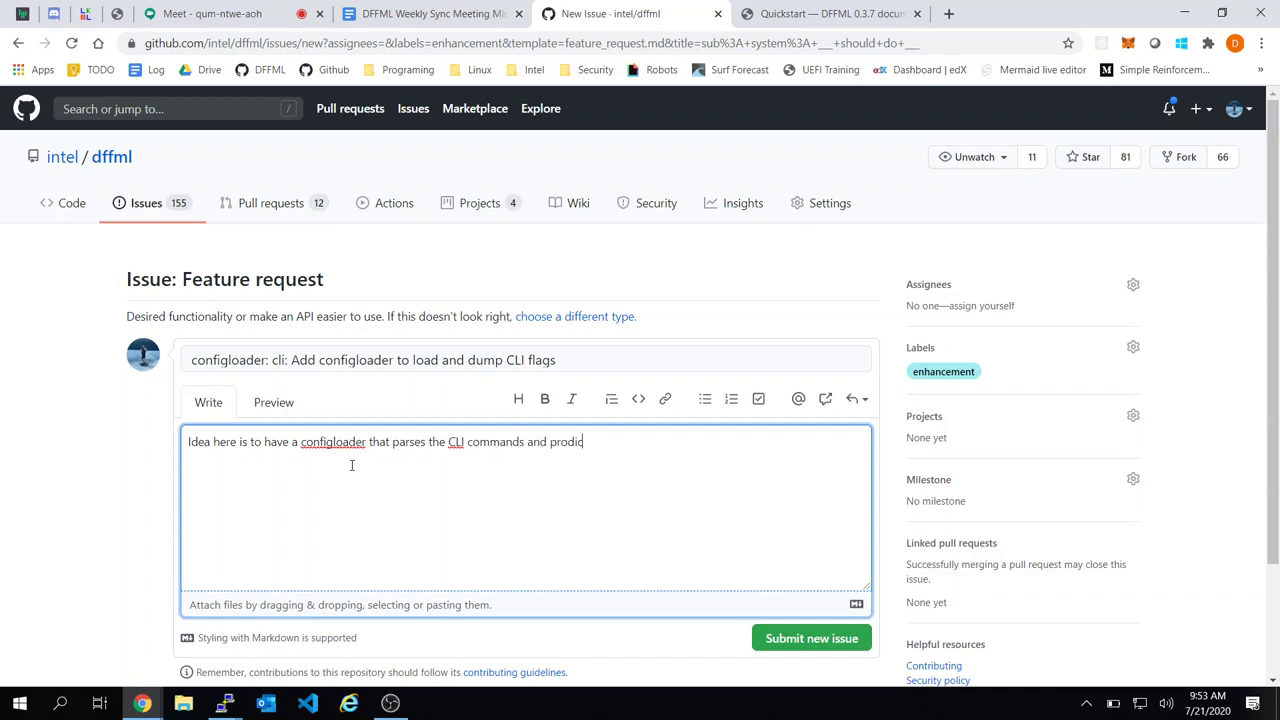
pyautogui.press('BackSpace')
pyautogui.press('BackSpace')
pyautogui.press('BackSpace')
pyautogui.press('BackSpace')
pyautogui.press('BackSpace')
pyautogui.press('BackSpace')
pyautogui.press('BackSpace')
pyautogui.press('BackSpace')
pyautogui.press('BackSpace')
pyautogui.press('BackSpace')
pyautogui.press('BackSpace')
pyautogui.press('BackSpace')
pyautogui.press('BackSpace')
pyautogui.press('BackSpace')
pyautogui.press('BackSpace')
pyautogui.hotkey('ctrl', 'Left')
pyautogui.hotkey('ctrl', 'Left')
pyautogui.press('BackSpace')
pyautogui.press('BackSpace')
pyautogui.press('BackSpace')
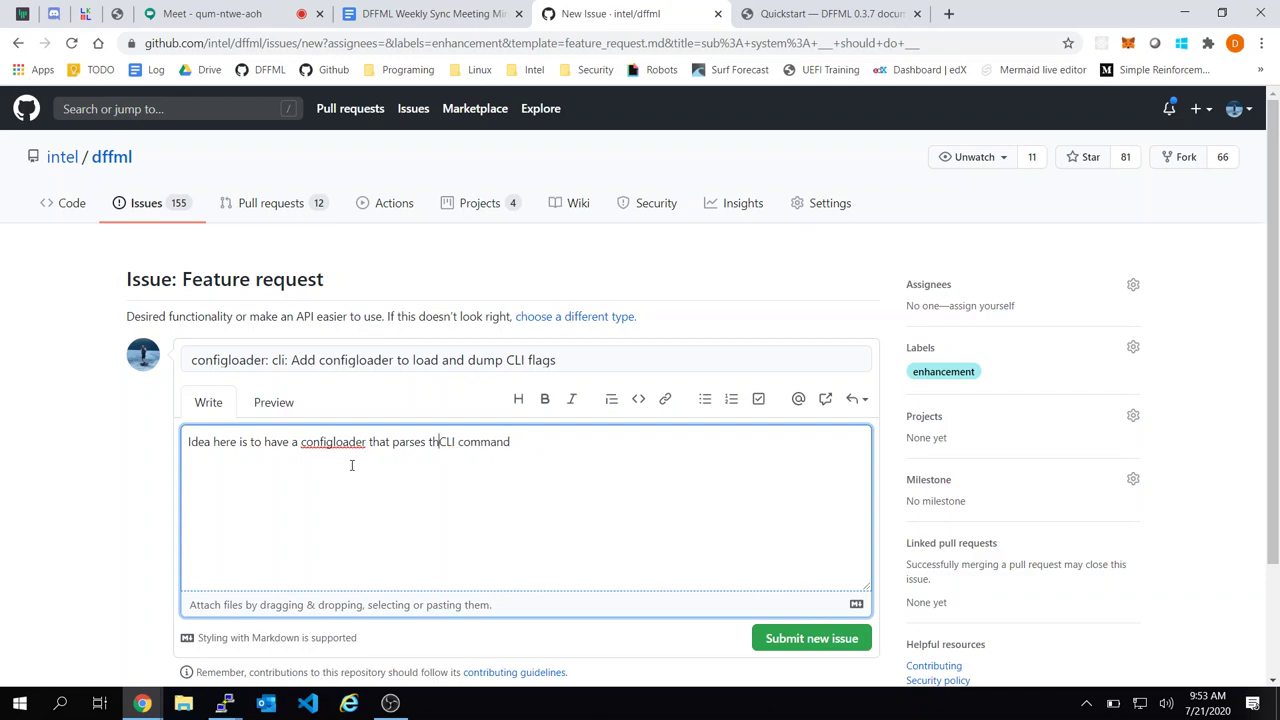
pyautogui.press('BackSpace')
pyautogui.press('End')
pyautogui.write('s an')
pyautogui.press('BackSpace')
pyautogui.press('BackSpace')
pyautogui.write('us')
pyautogui.write('stanard')
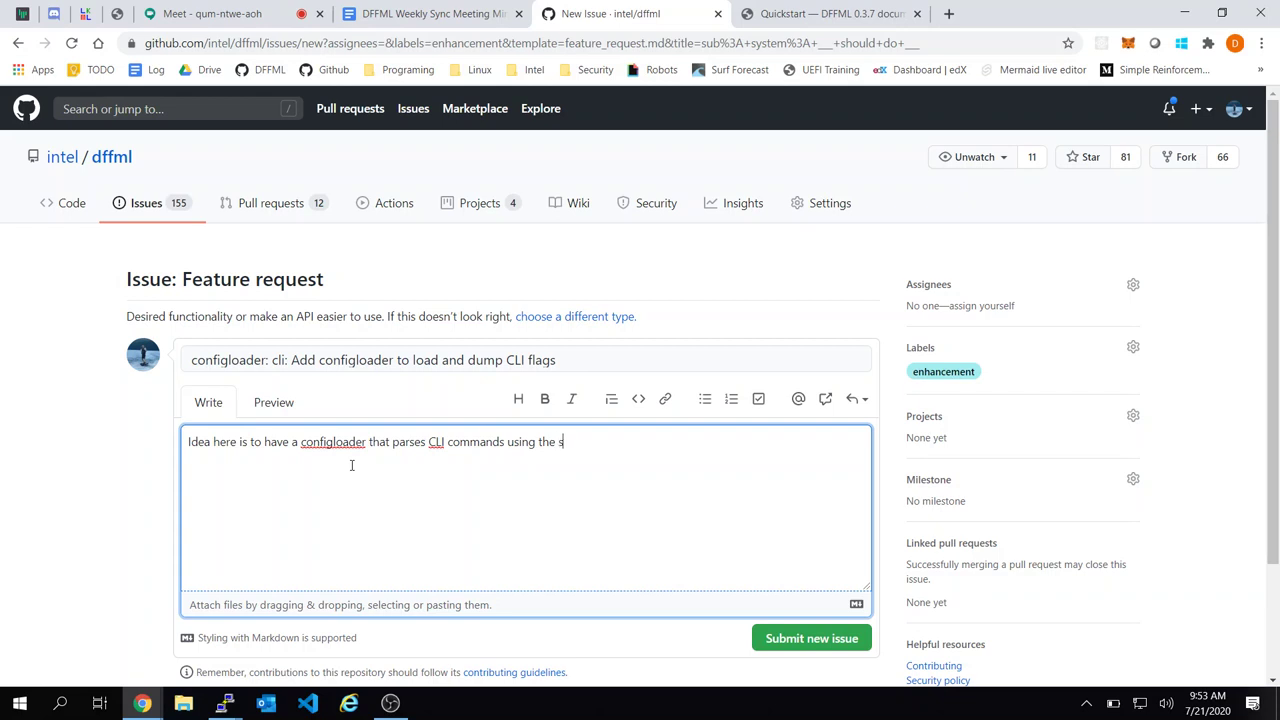
pyautogui.press('BackSpace')
pyautogui.press('BackSpace')
pyautogui.press('BackSpace')
pyautogui.press('BackSpace')
pyautogui.press('BackSpace')
pyautogui.press('BackSpace')
pyautogui.press('BackSpace')
pyautogui.press('BackSpace')
pyautogui.write('existing config infrastrcuter')
pyautogui.press('BackSpace')
pyautogui.press('BackSpace')
pyautogui.press('BackSpace')
pyautogui.press('BackSpace')
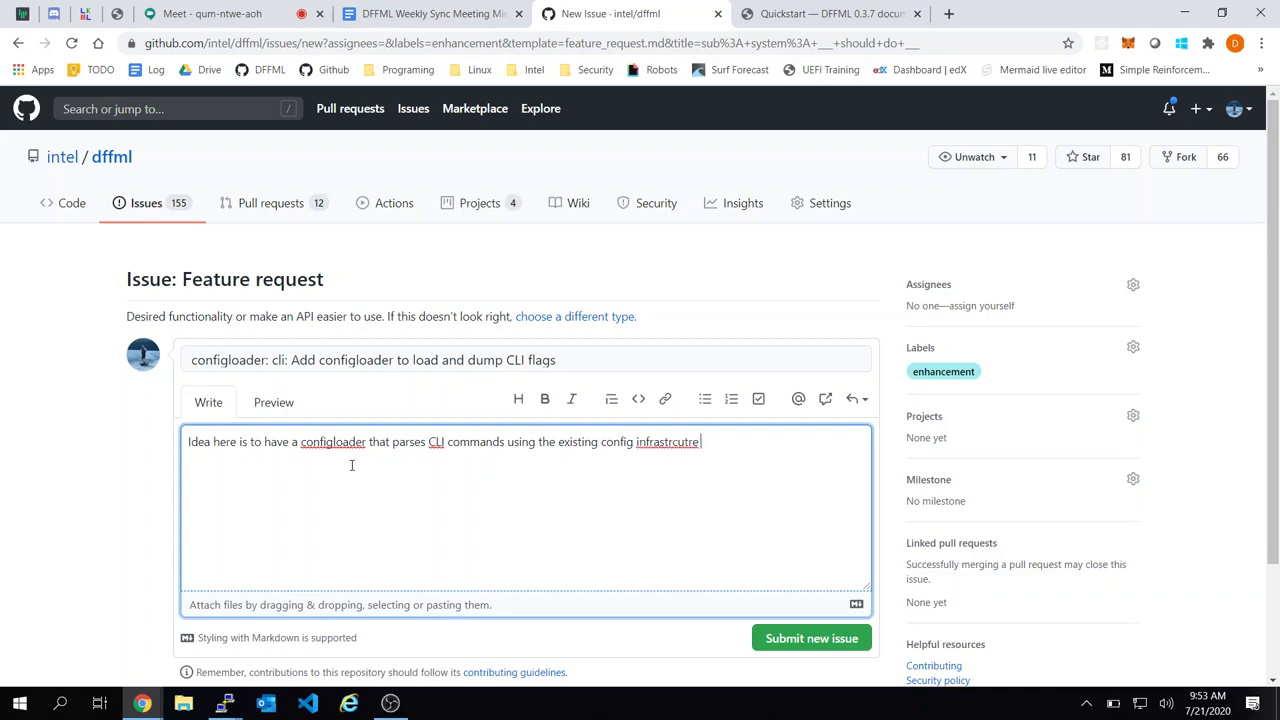
# Describe a Python configloader whose `dumpb` generates object-instantiating code, keeping CLI and Python examples in sync
pyautogui.write("ture. We'd then write a Python confg")
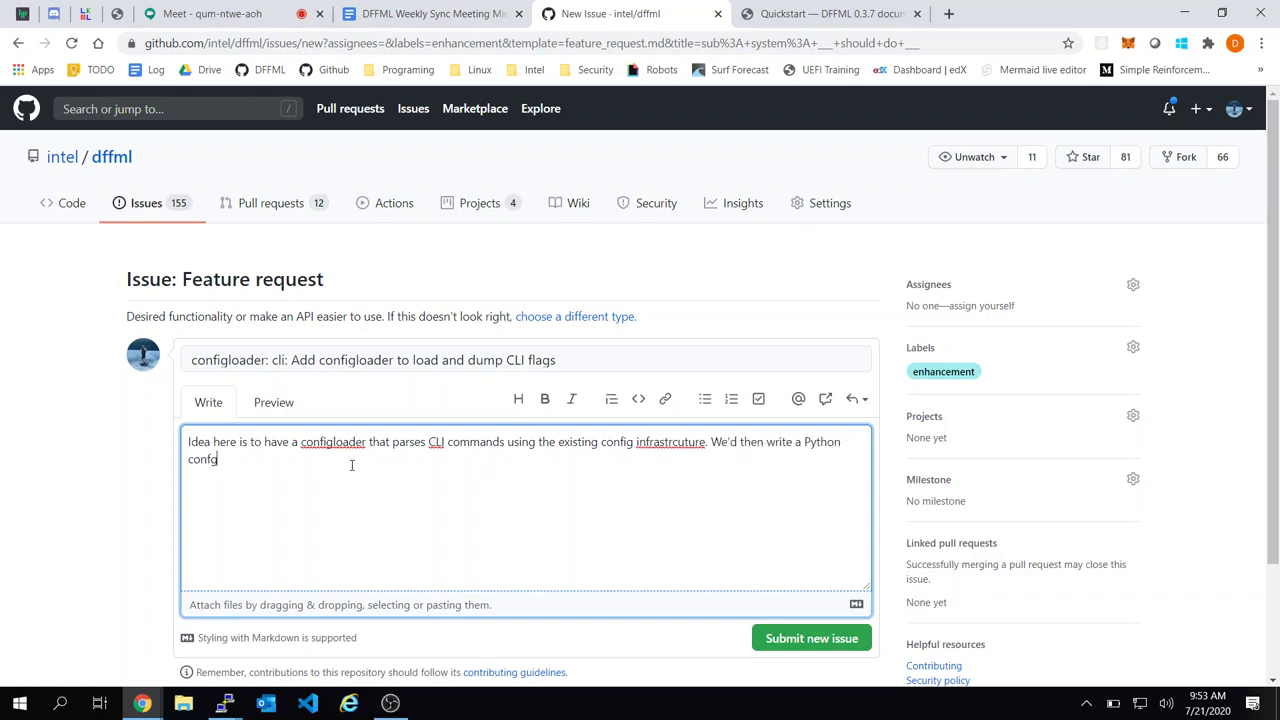
pyautogui.press('BackSpace')
pyautogui.write('igloader which')
pyautogui.write(' wou')
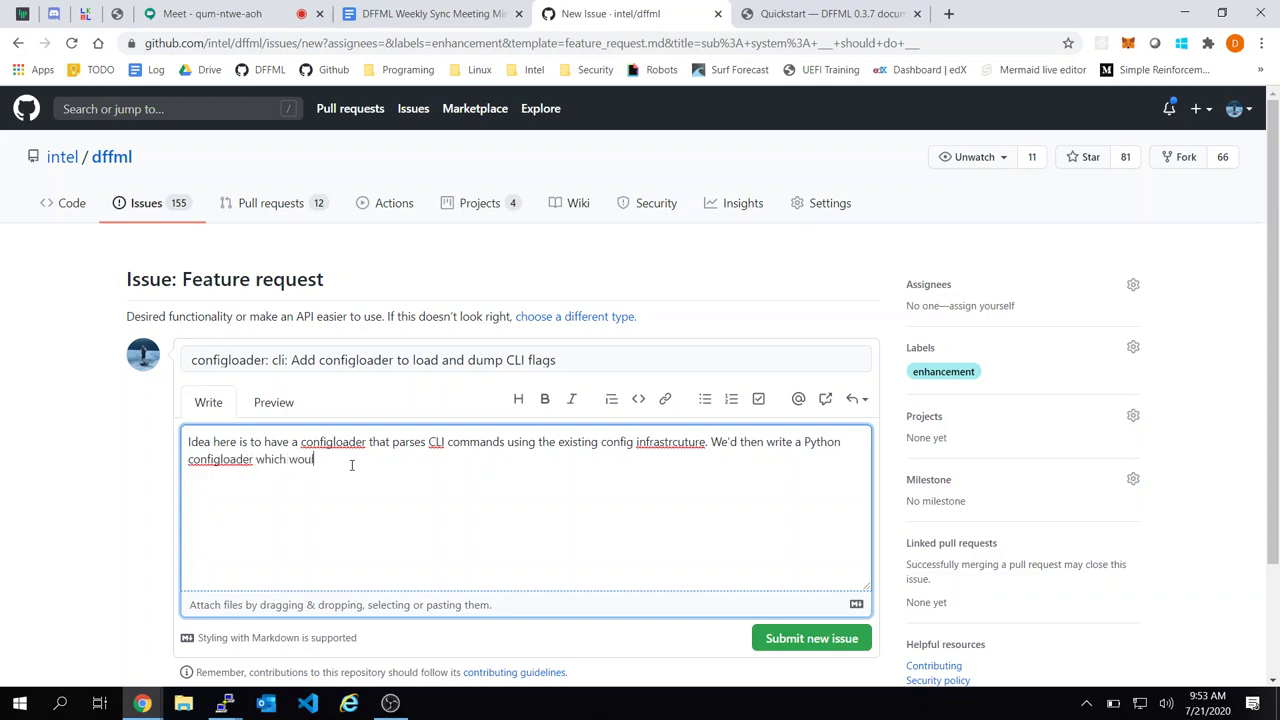
pyautogui.press('BackSpace')
pyautogui.write('uld take the output of the loadb`')
pyautogui.hotkey('ctrl', 'Left')
pyautogui.write('`')
pyautogui.press('End')
pyautogui.write('from the CLI')
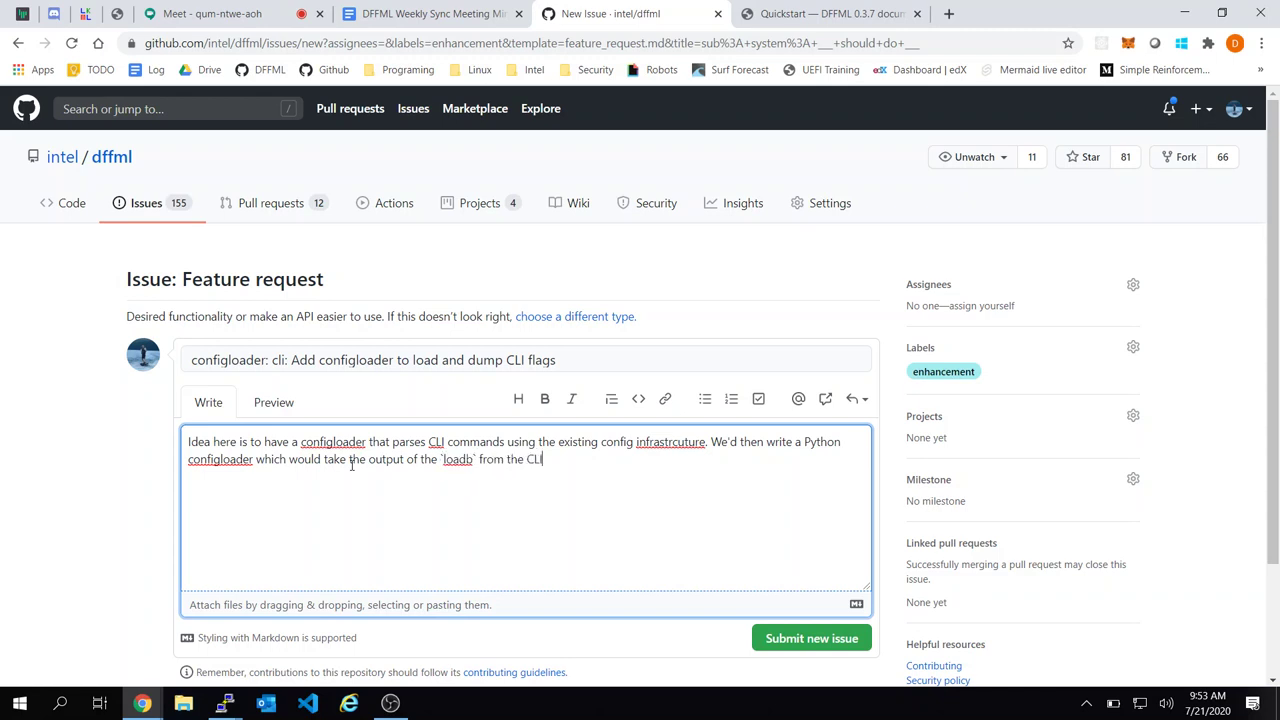
pyautogui.write(" configloader, and it's")
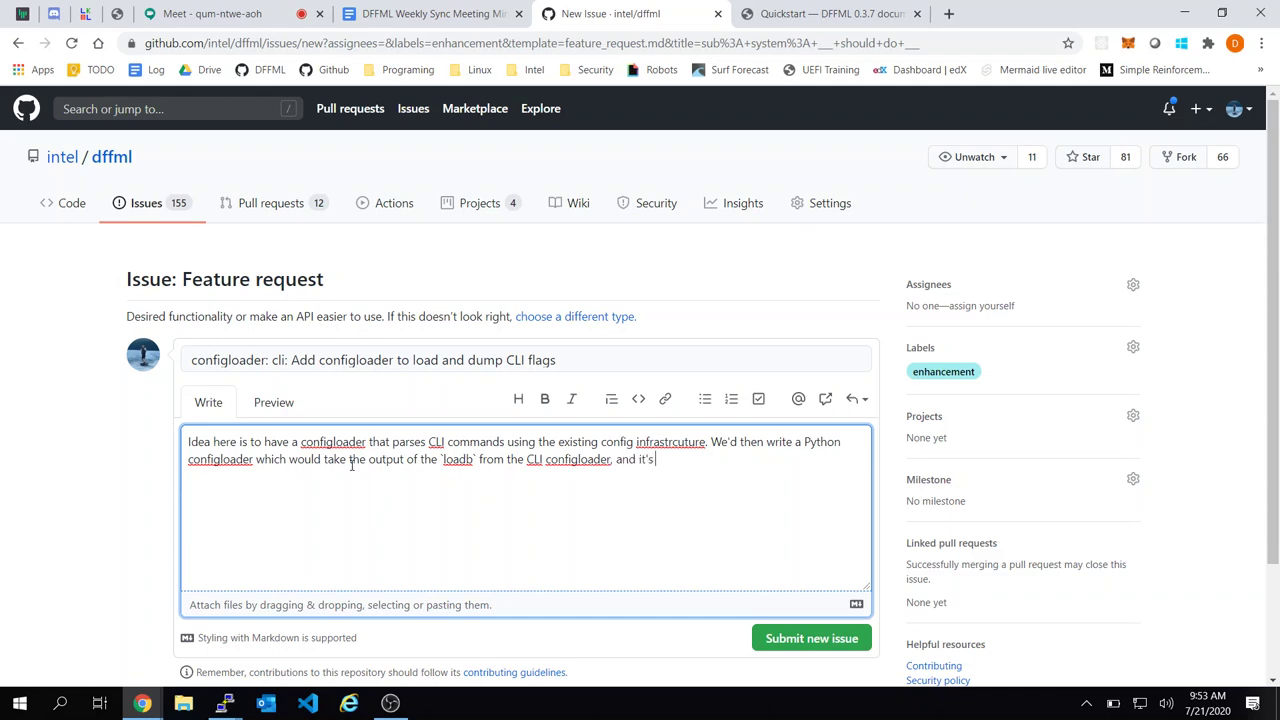
pyautogui.write(' `dumpb` would be Python co')
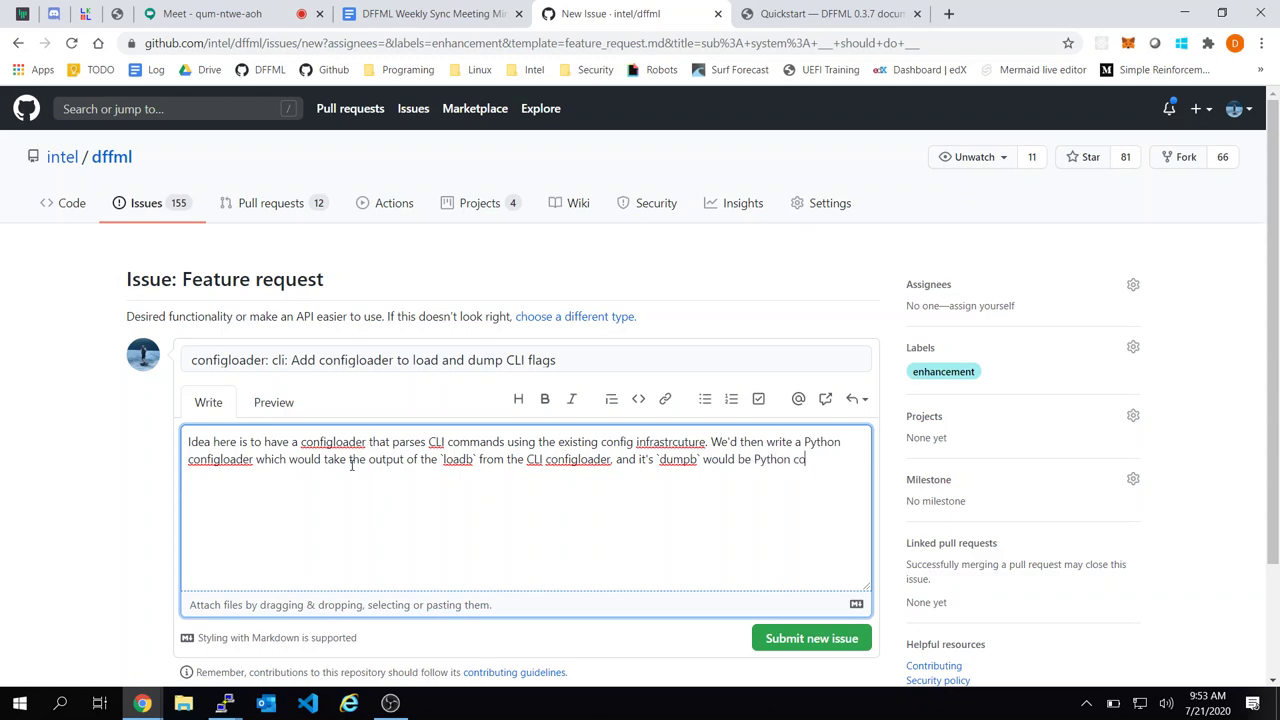
pyautogui.write('de which instantiates obje')
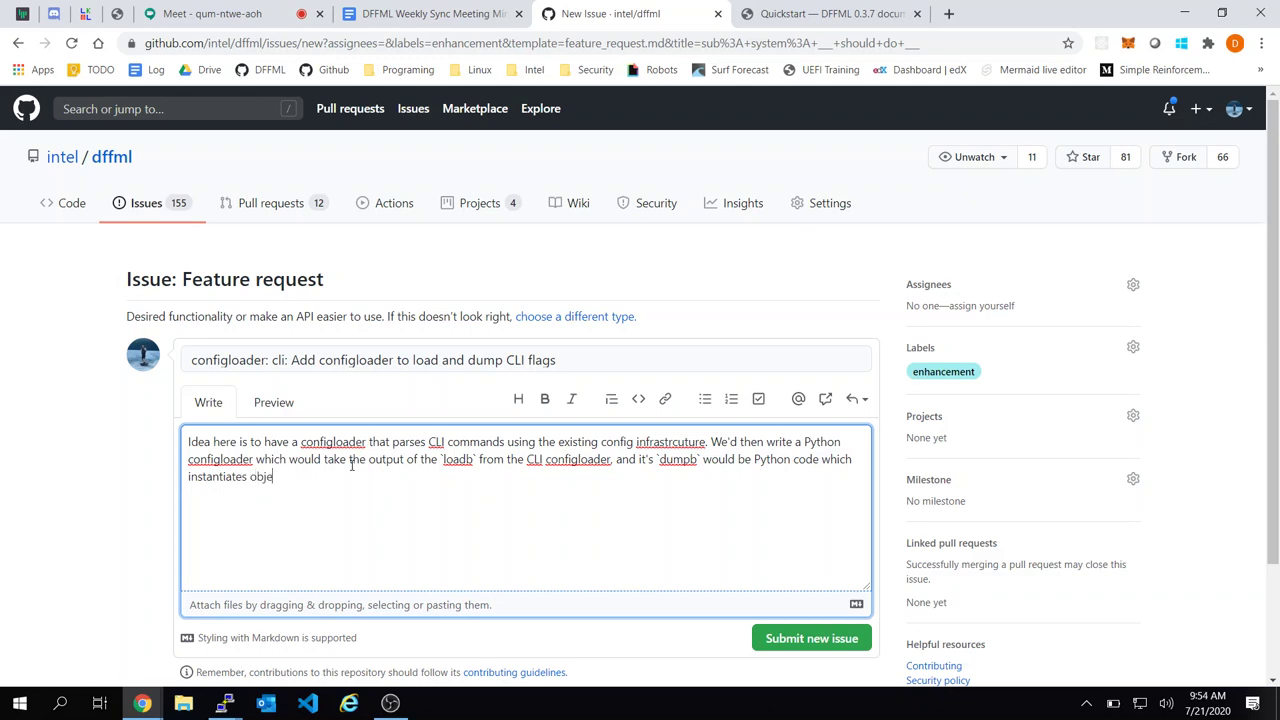
pyautogui.write('cts and')
pyautogui.press('BackSpace')
pyautogui.press('BackSpace')
pyautogui.press('BackSpace')
pyautogui.press('BackSpace')
pyautogui.write('in the e')
pyautogui.write('ame way.')
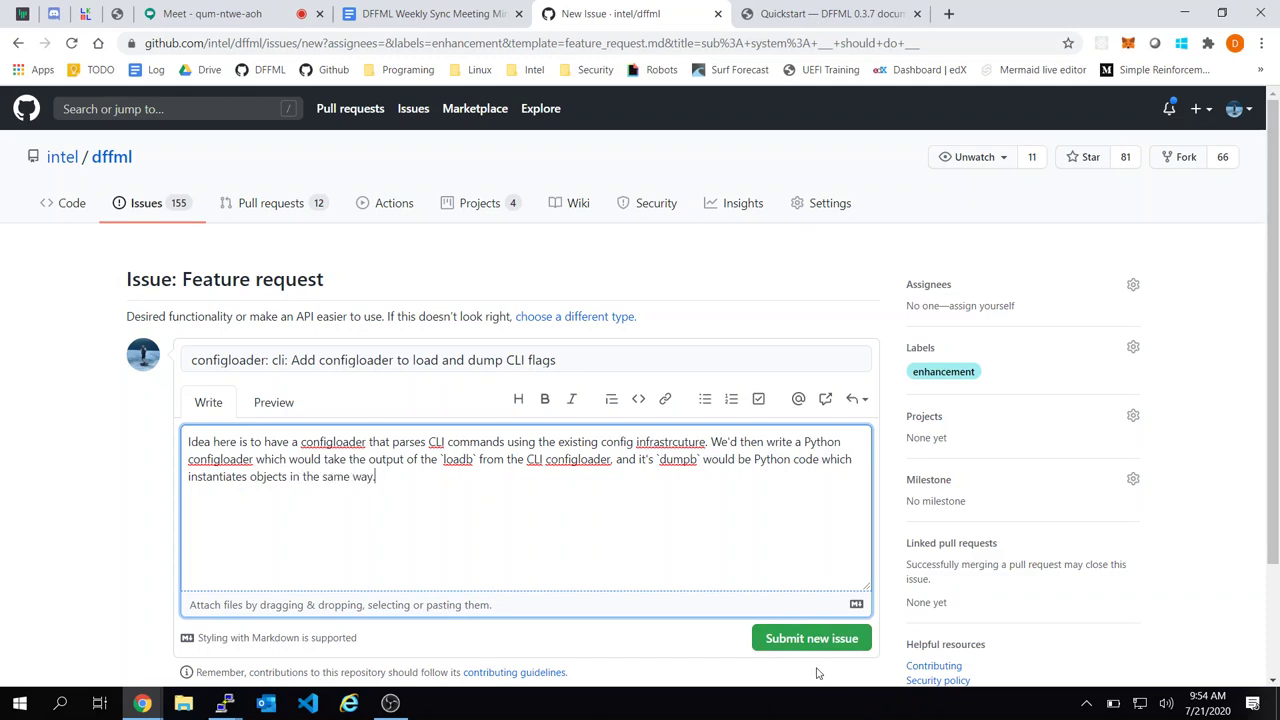
pyautogui.press('Return')
pyautogui.press('Return')
pyautogui.write('This might help us keep CLI and')
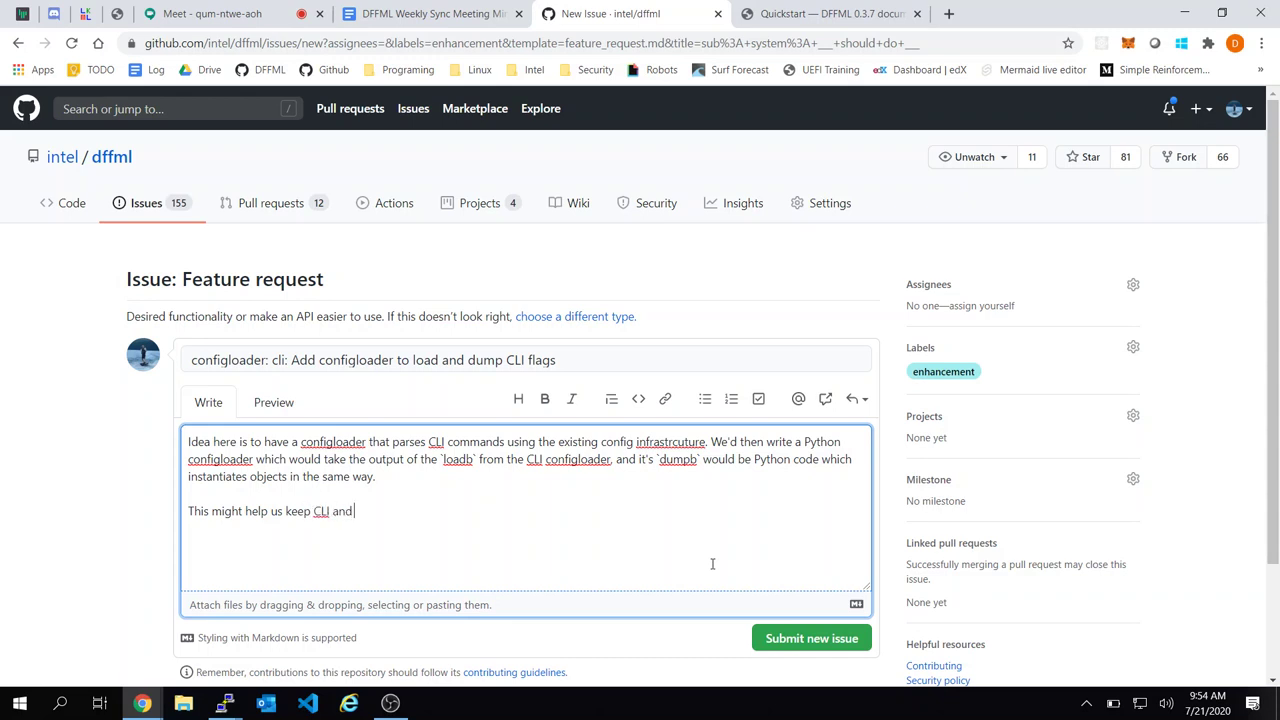
pyautogui.write(' Python examples in sync.')
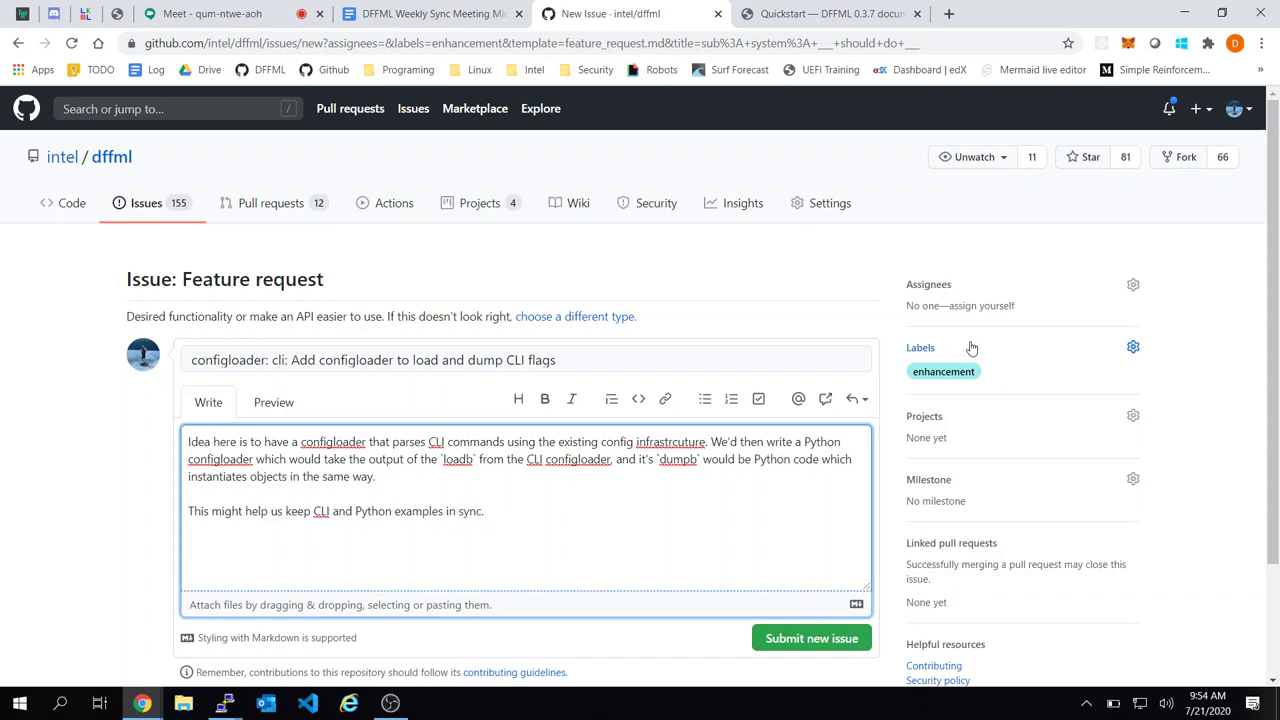
# Set the 0.5.0 Beta Release milestone and submit the issue
pyautogui.click(1133, 479)
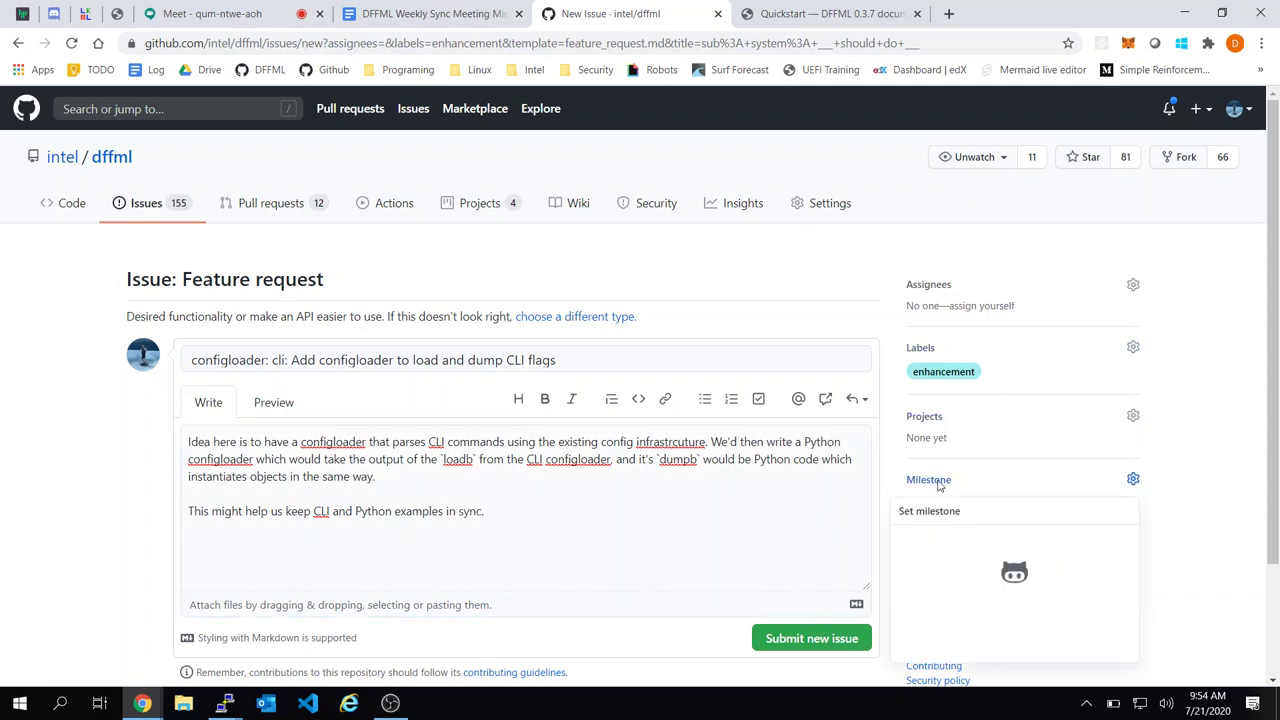
pyautogui.click(945, 658)
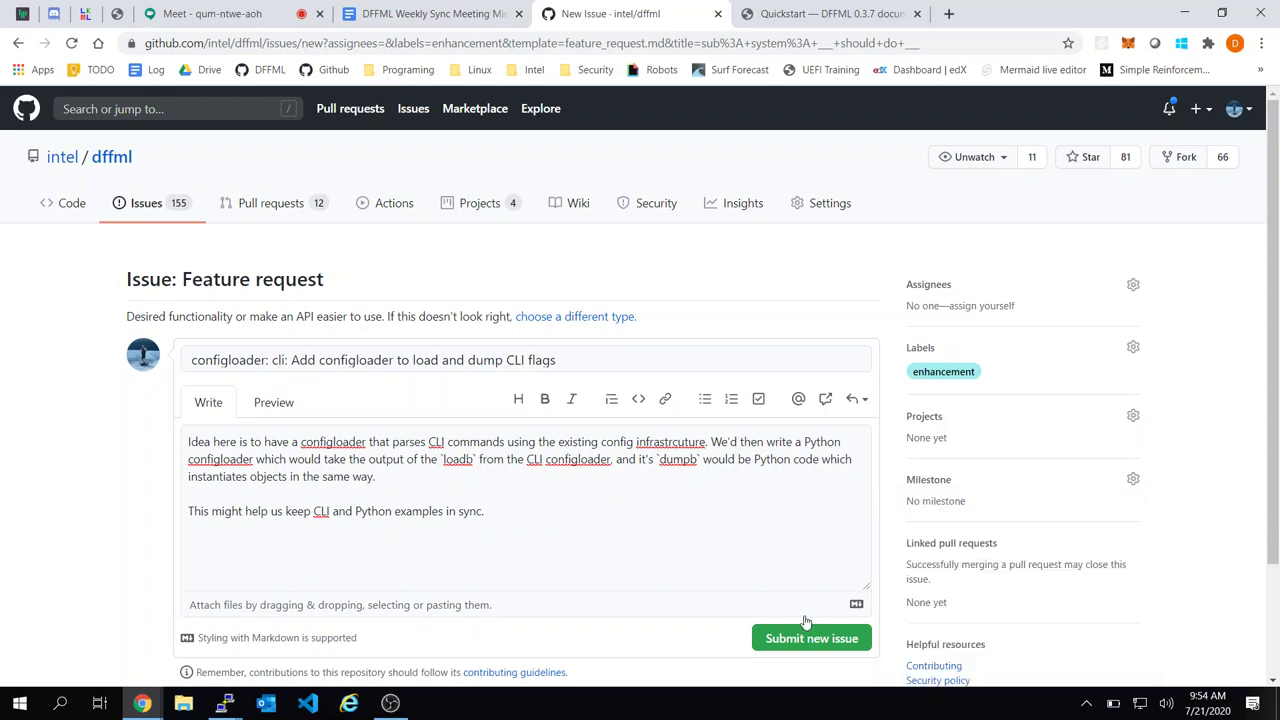
pyautogui.click(797, 645)
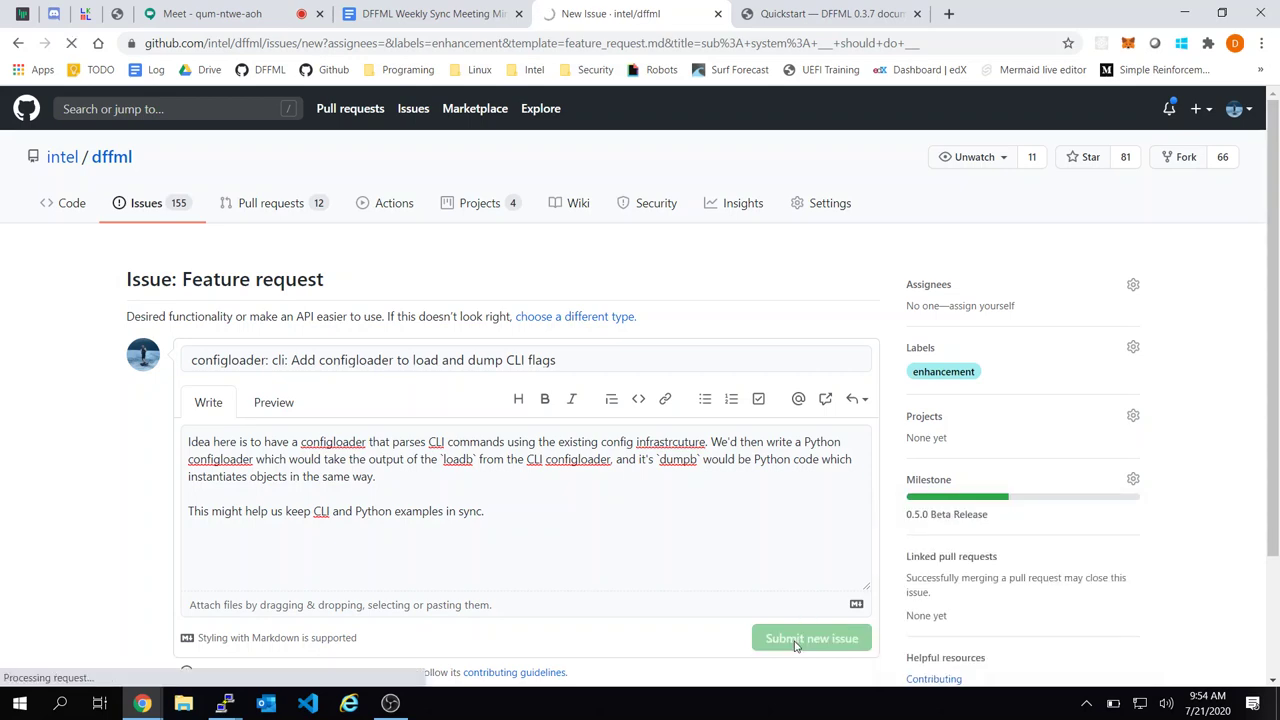
# Close the configloader issue and Quickstart tabs to return to the meeting minutes
pyautogui.click(493, 8)
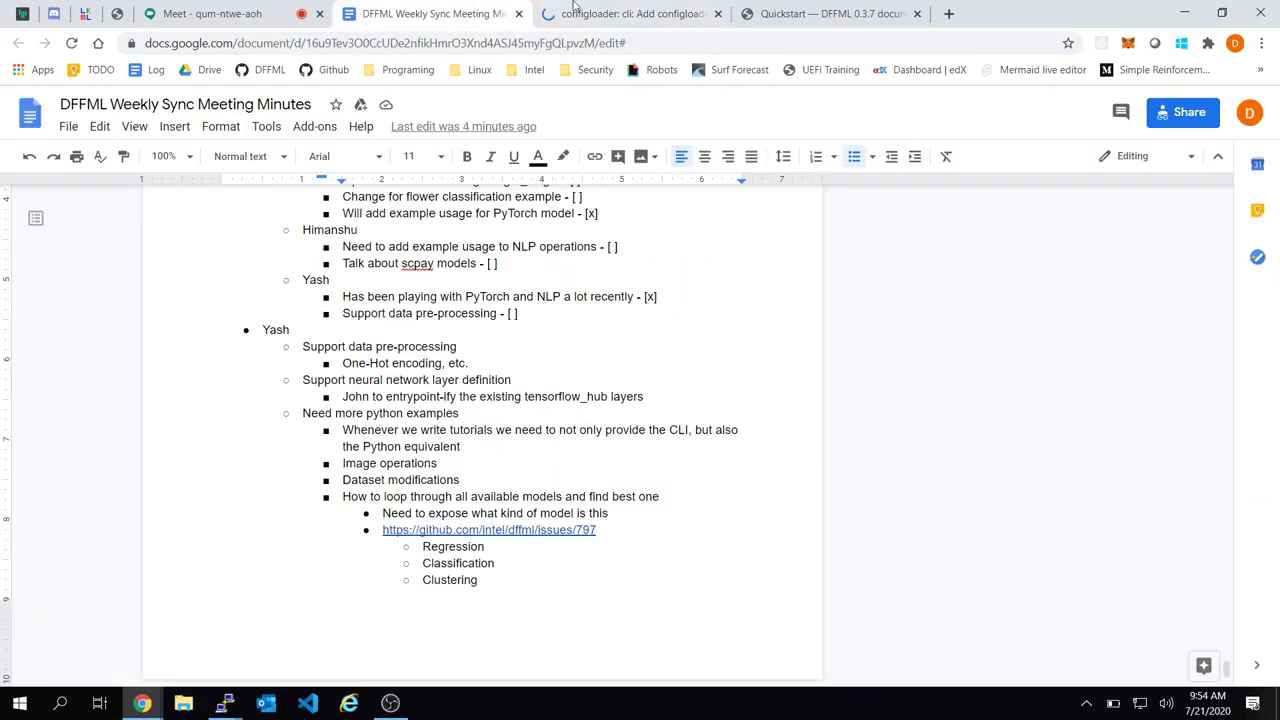
pyautogui.click(690, 13)
pyautogui.click(717, 13)
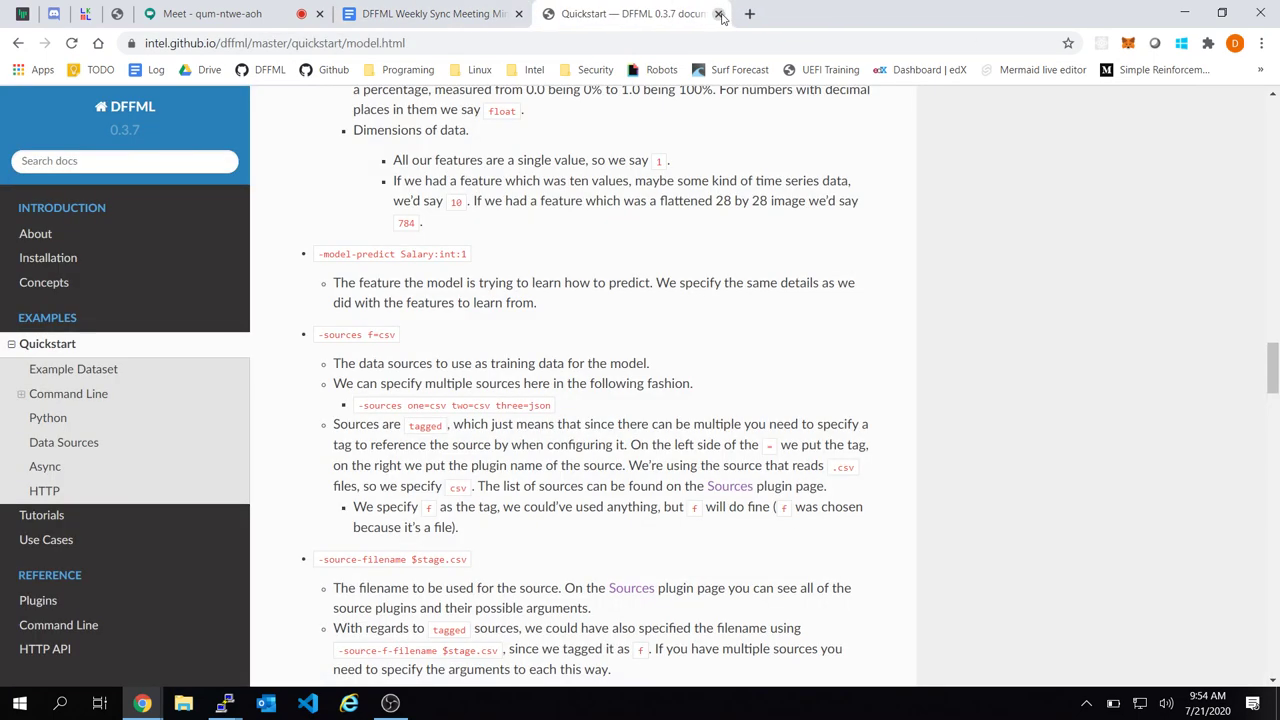
pyautogui.click(720, 14)
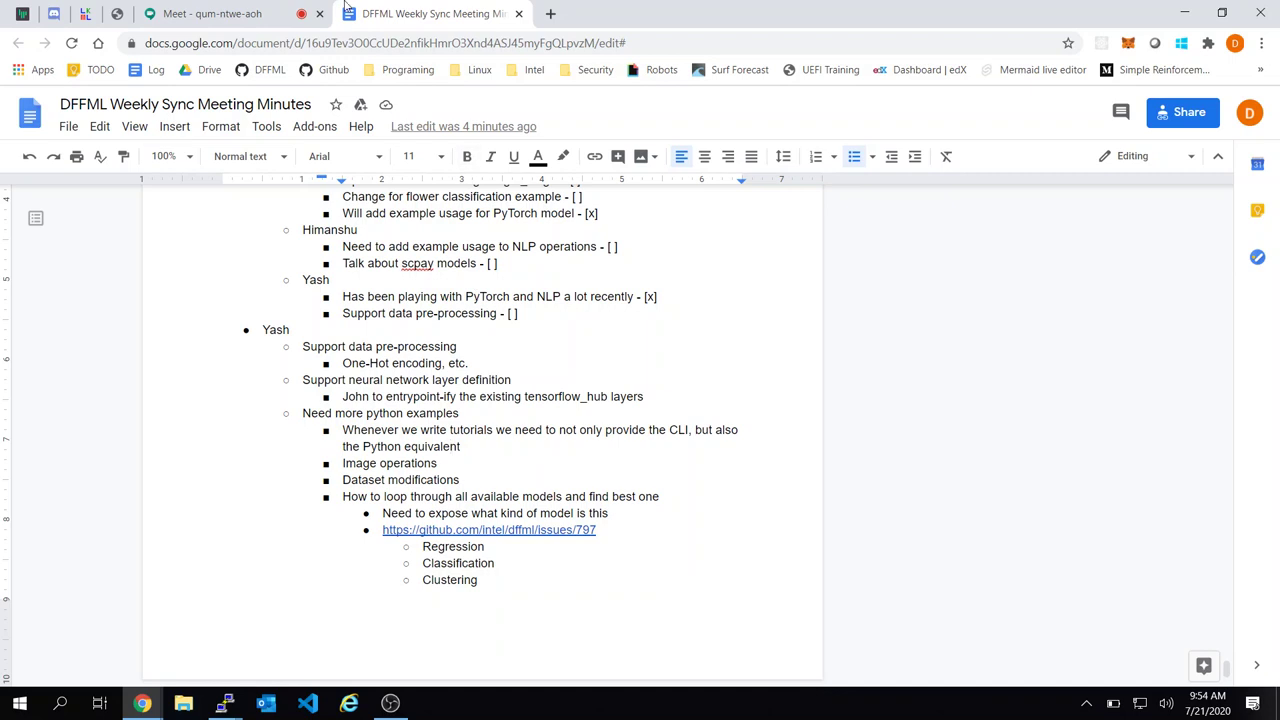
# Add 'Need more Python examples - [x]' beneath the Support data pre-processing item
pyautogui.scroll(-4, 610, 449)
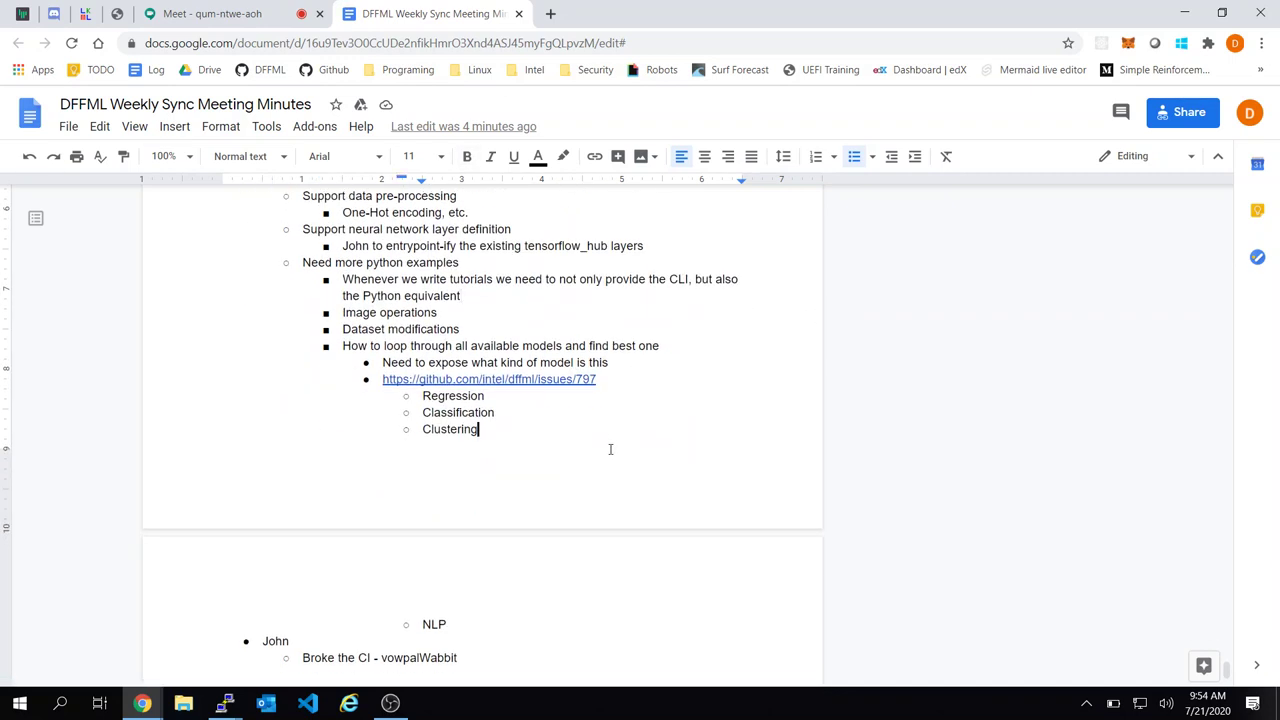
pyautogui.scroll(1, 610, 449)
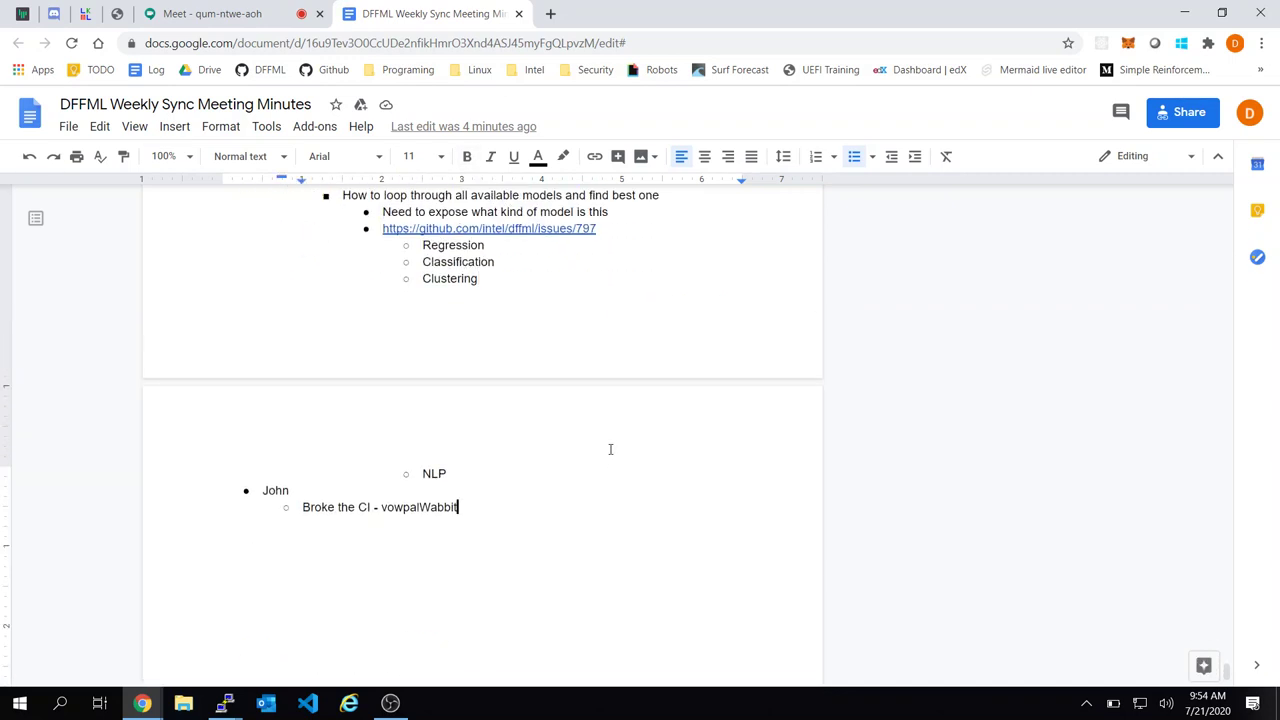
pyautogui.press('Return')
pyautogui.hotkey('shift', 'Tab')
pyautogui.scroll(4, 610, 449)
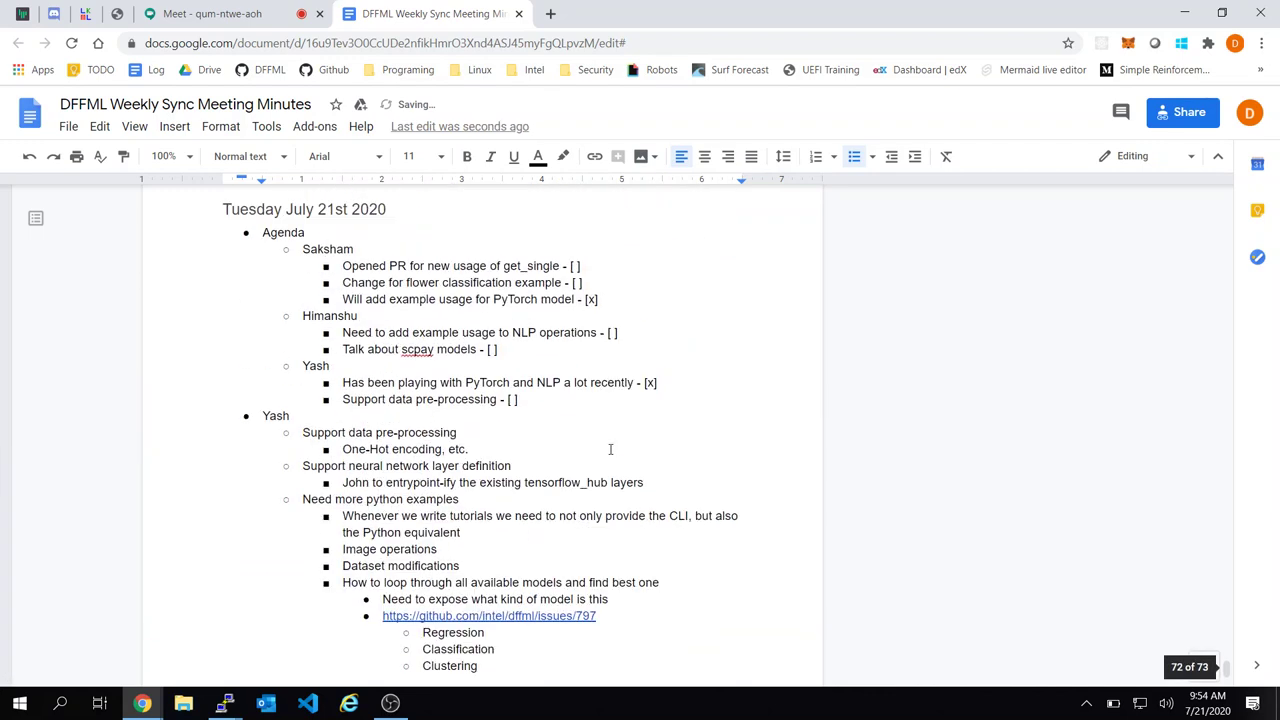
pyautogui.click(552, 401)
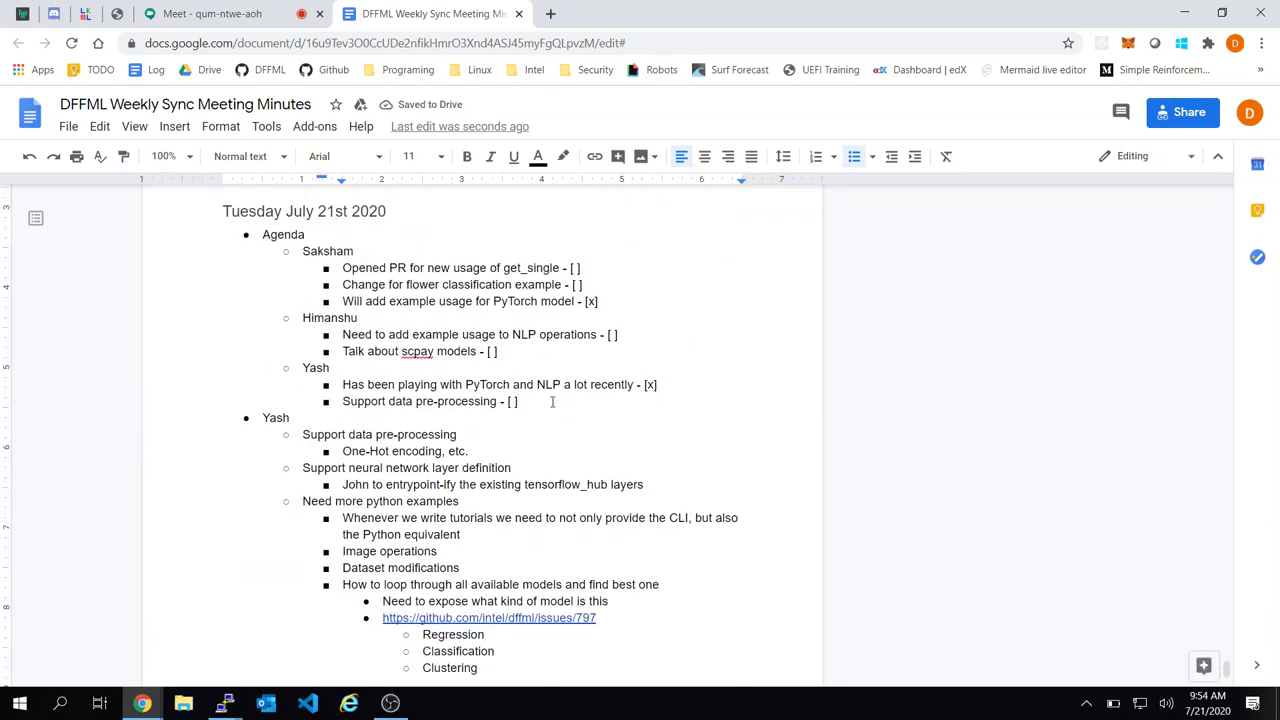
pyautogui.scroll(-1, 552, 401)
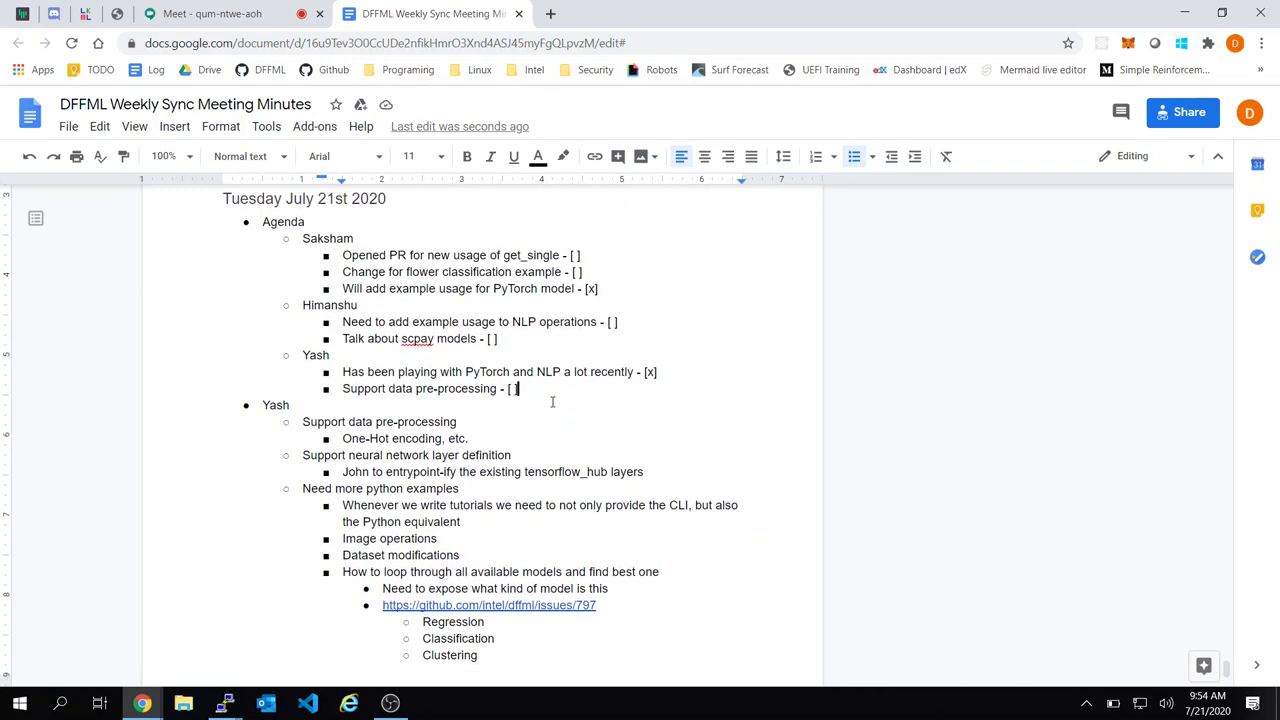
pyautogui.press('Return')
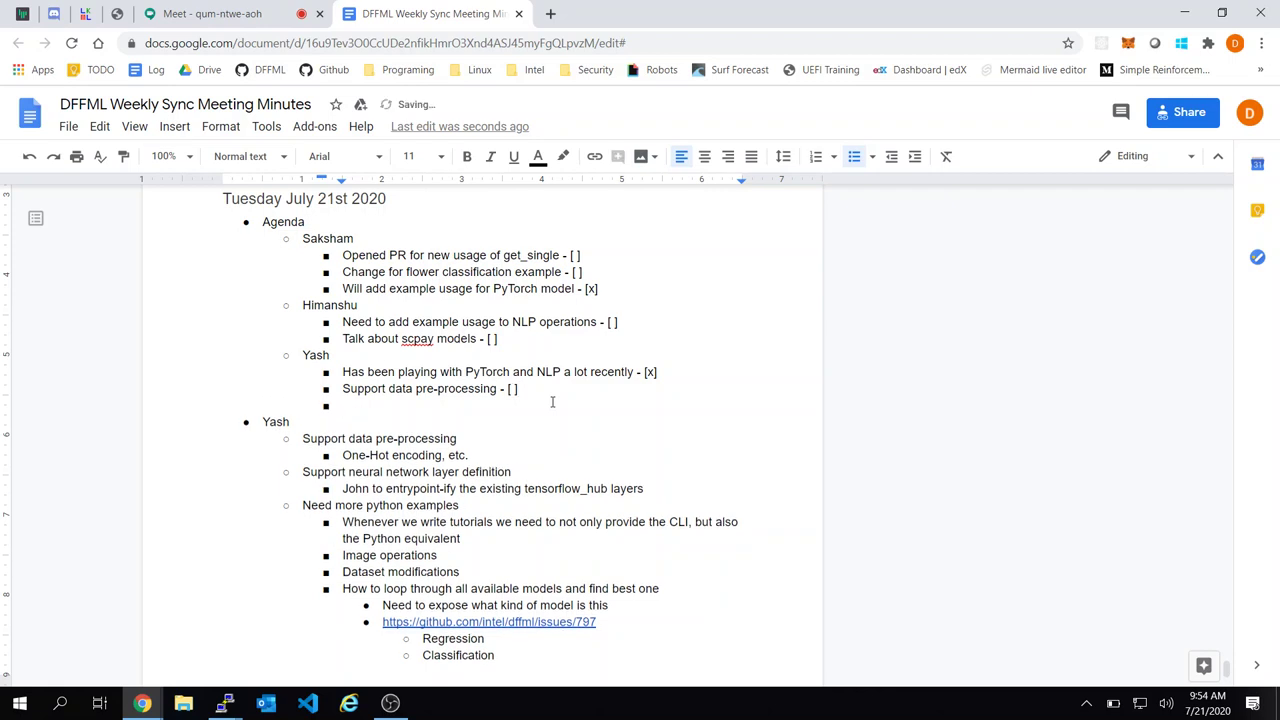
pyautogui.write('Need more Python ex')
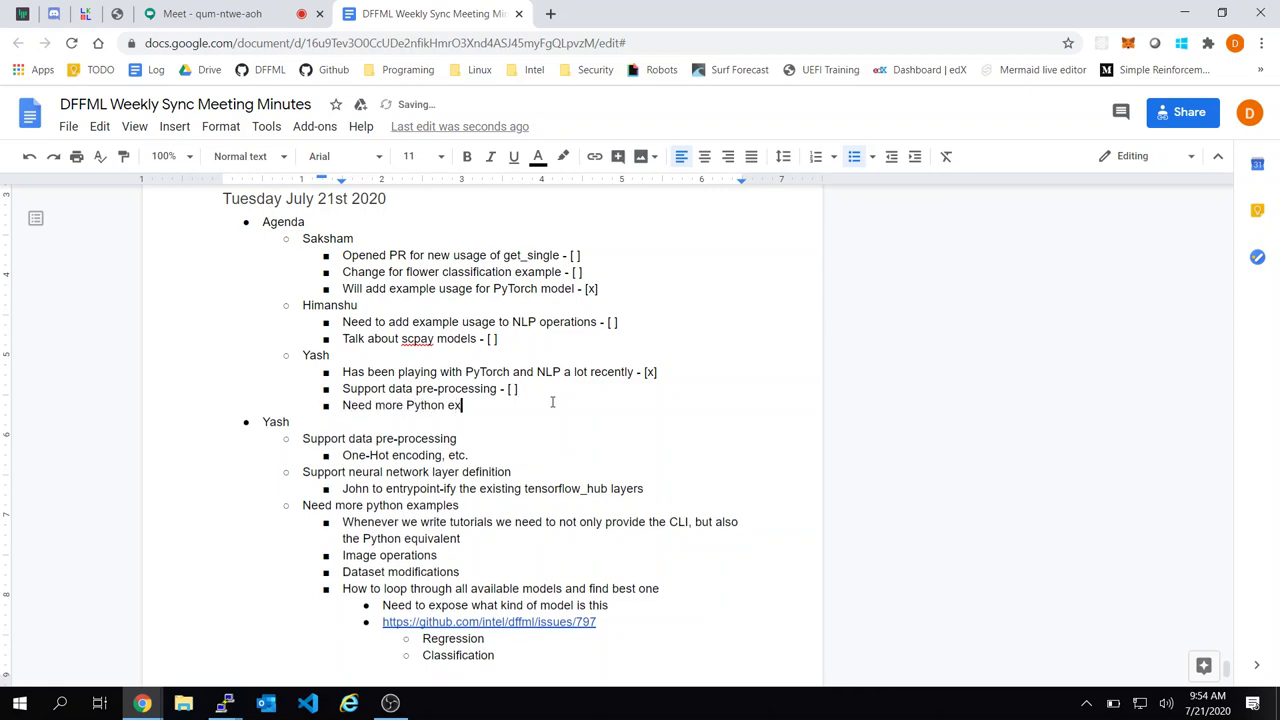
pyautogui.write('amples - [')
pyautogui.write(' ]')
pyautogui.press('BackSpace')
pyautogui.press('BackSpace')
pyautogui.write('xx')
pyautogui.press('BackSpace')
pyautogui.write(']')
# Mark Support data pre-processing as done with [x] and check the agenda items
pyautogui.press('Up')
pyautogui.press('BackSpace')
pyautogui.press('BackSpace')
pyautogui.write('x]')
pyautogui.press('BackSpace')
pyautogui.press('Up')
pyautogui.hotkey('shift', 'Up')
pyautogui.hotkey('shift', 'Up')
pyautogui.hotkey('shift', 'Up')
pyautogui.click(703, 345)
pyautogui.click(697, 368)
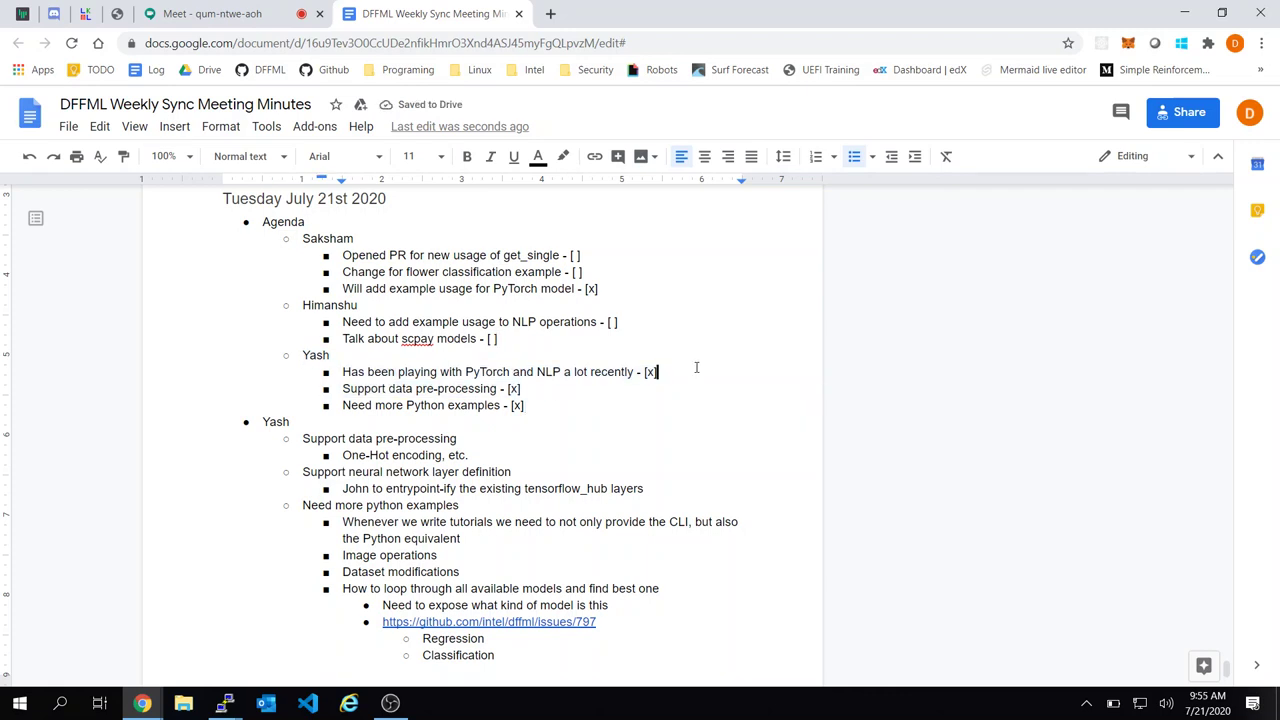
pyautogui.scroll(-1, 697, 368)
pyautogui.click(680, 368)
pyautogui.click(606, 336)
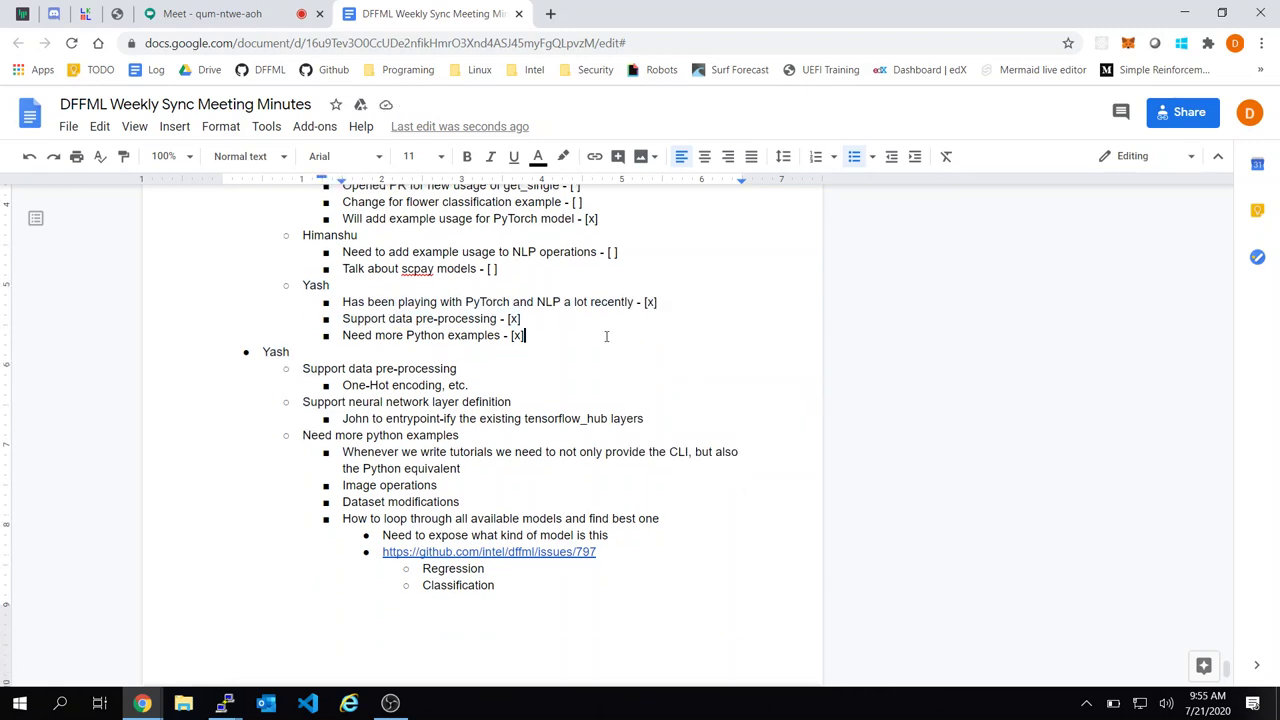
pyautogui.scroll(1, 606, 336)
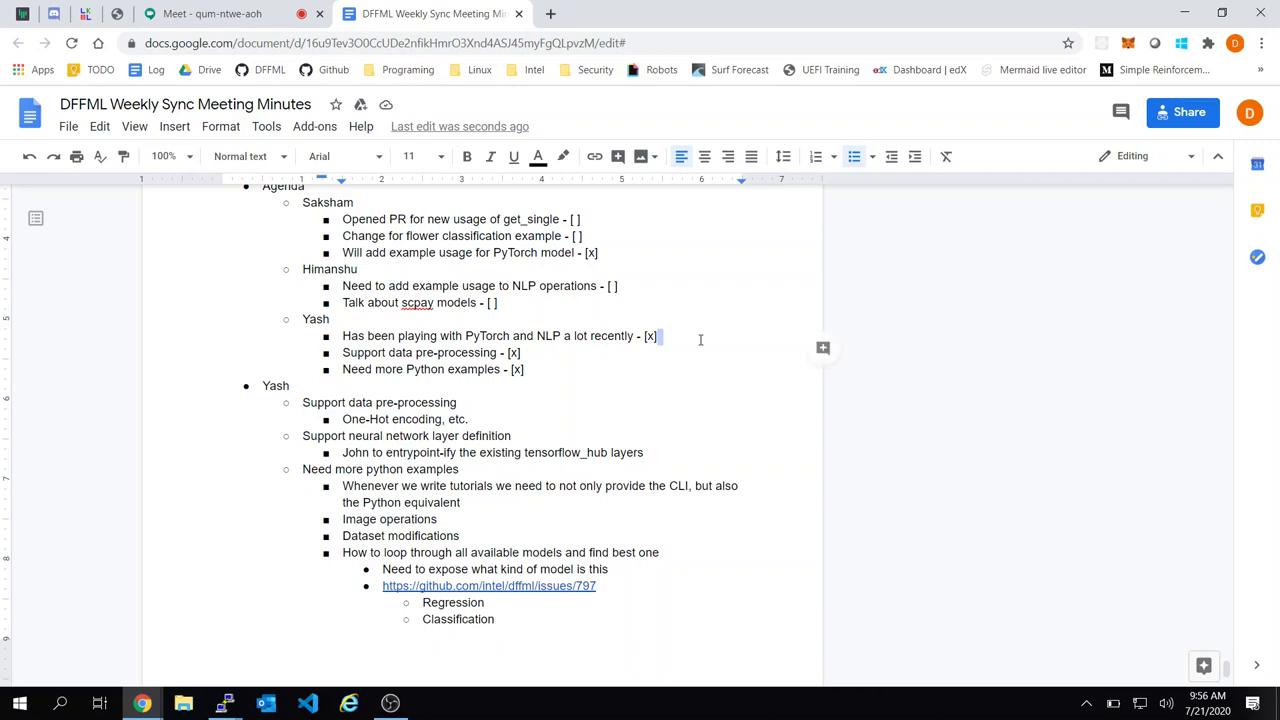
# Below the Need more Python examples item, add a new attendee name with an indented item line
pyautogui.tripleClick(665, 330)
pyautogui.click(663, 303)
pyautogui.scroll(-1, 586, 311)
pyautogui.click(586, 311)
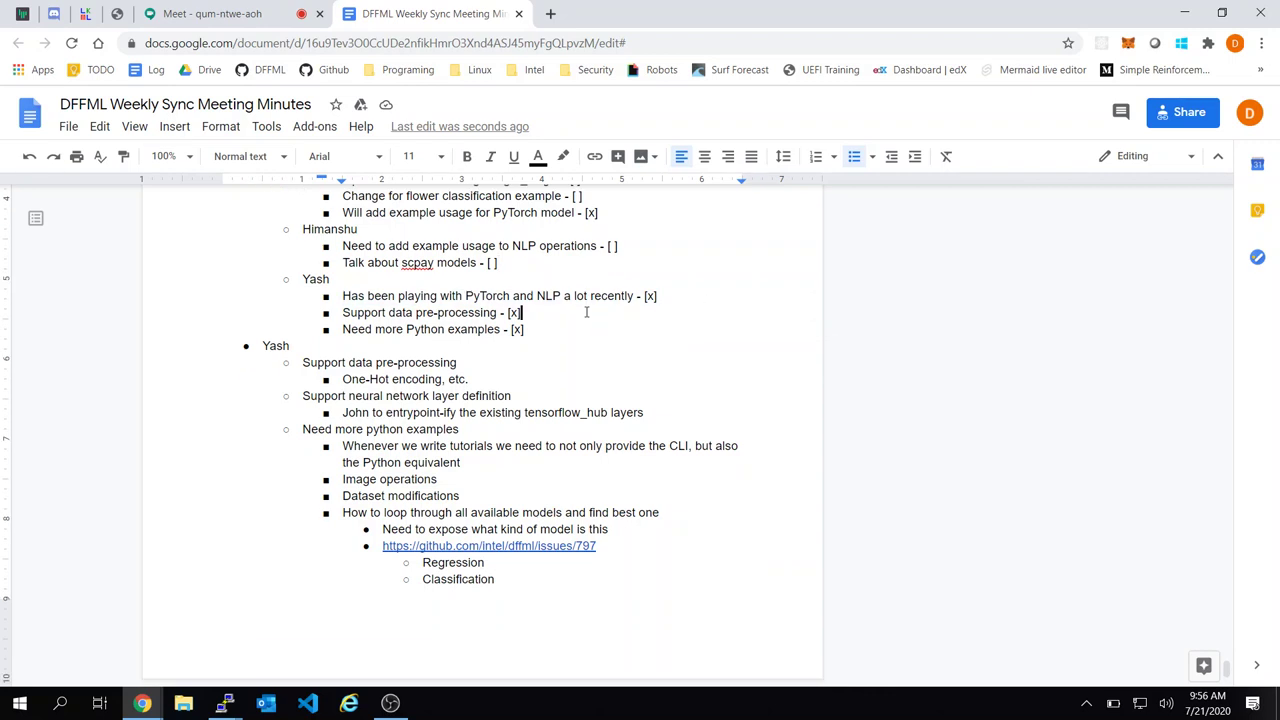
pyautogui.scroll(-1, 586, 312)
pyautogui.scroll(-3, 586, 311)
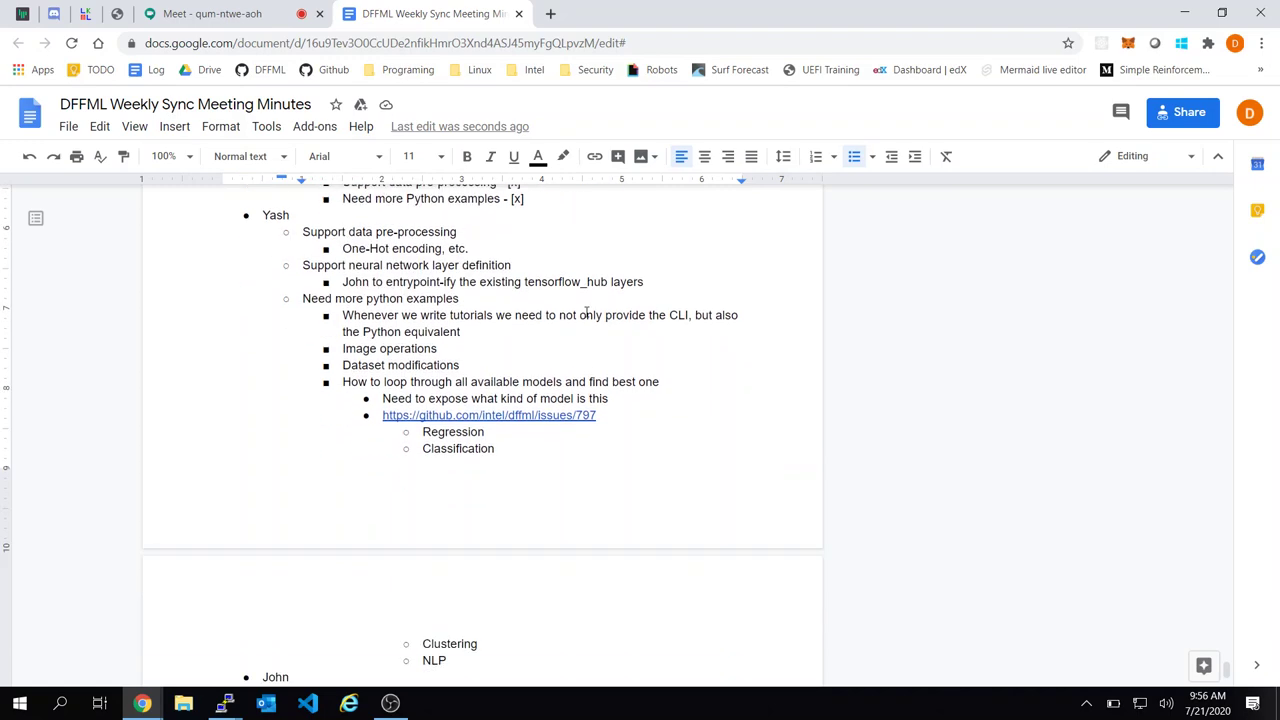
pyautogui.scroll(-1, 587, 311)
pyautogui.click(447, 519)
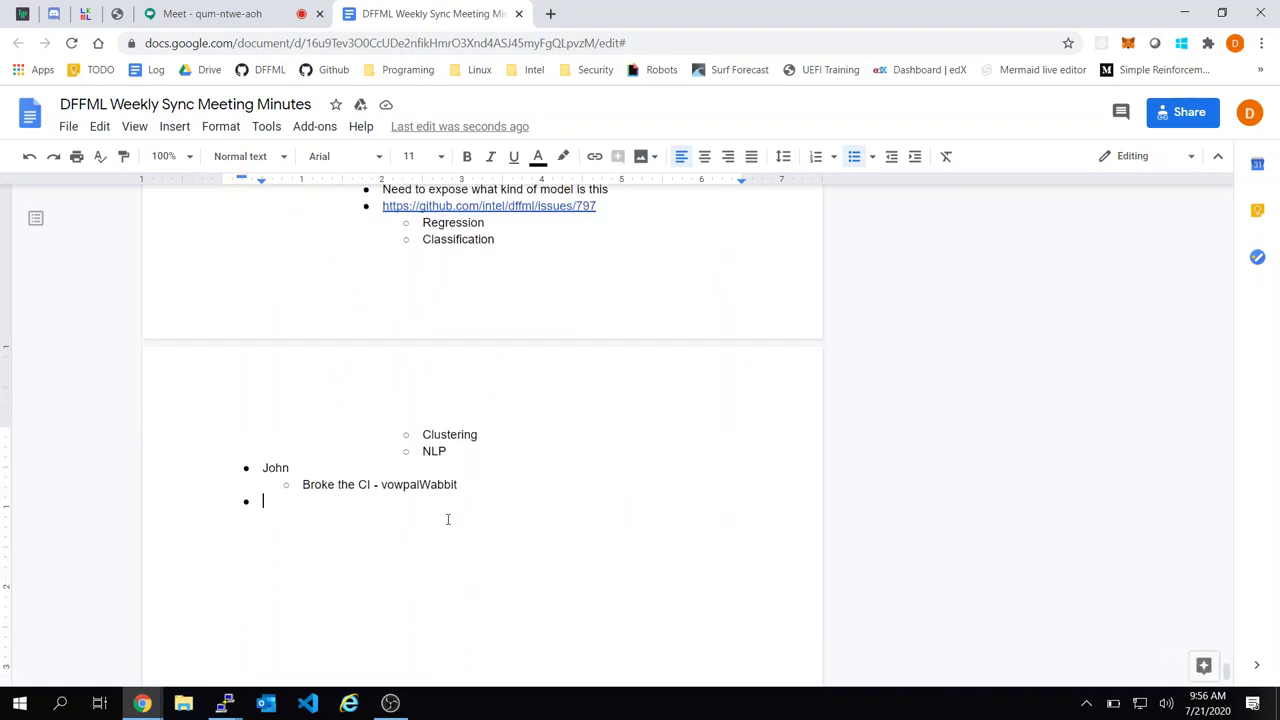
pyautogui.scroll(4, 448, 516)
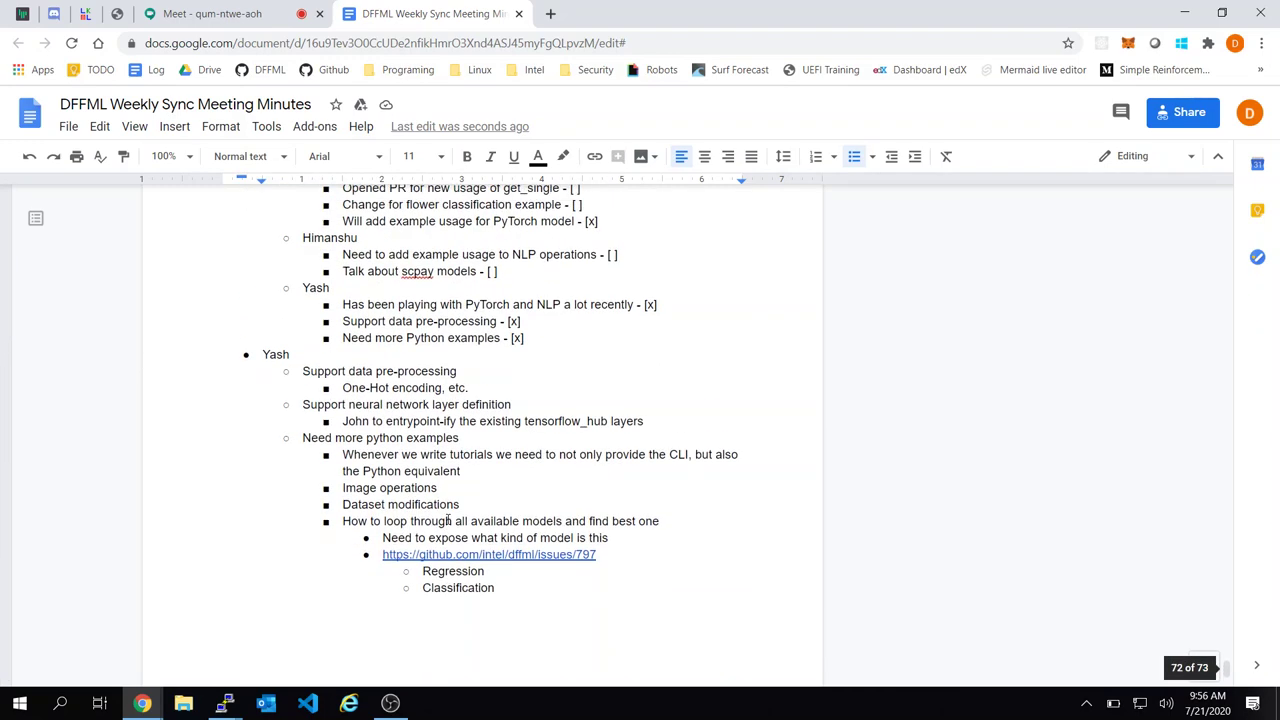
pyautogui.click(553, 411)
pyautogui.click(573, 340)
pyautogui.press('Return')
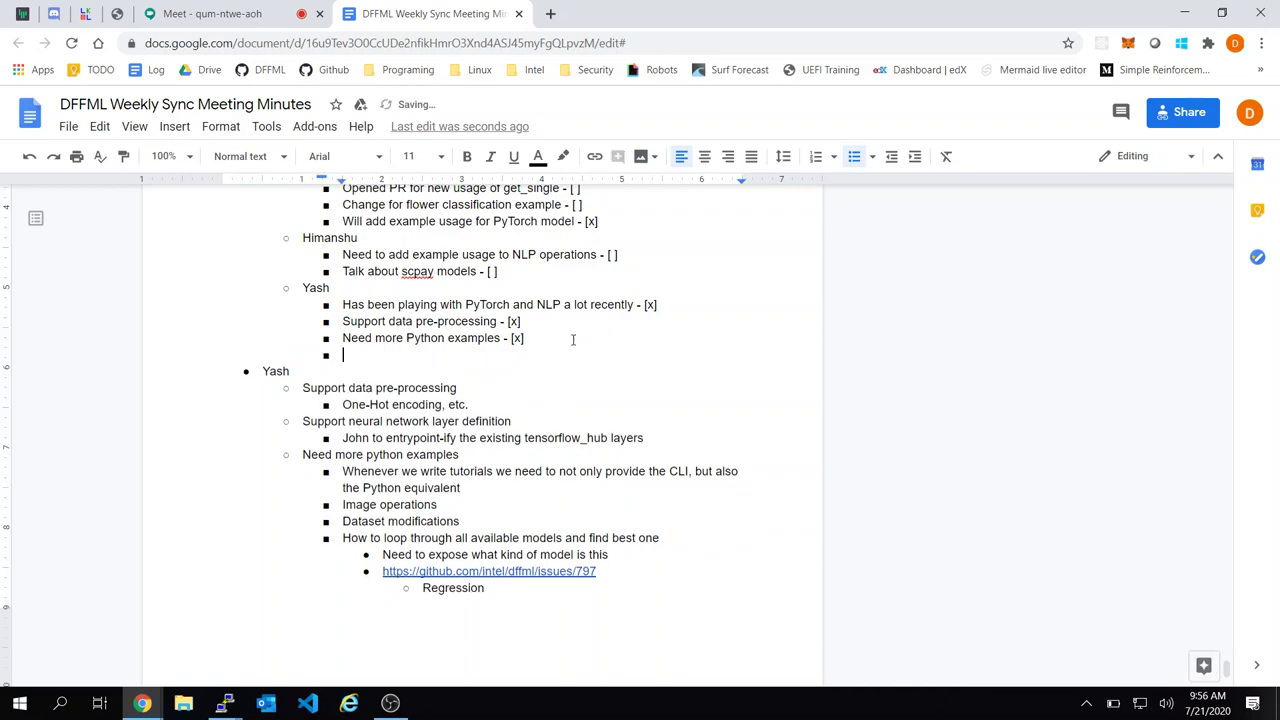
pyautogui.hotkey('shift', 'Tab')
pyautogui.write('Aghin')
pyautogui.press('Return')
pyautogui.press('Tab')
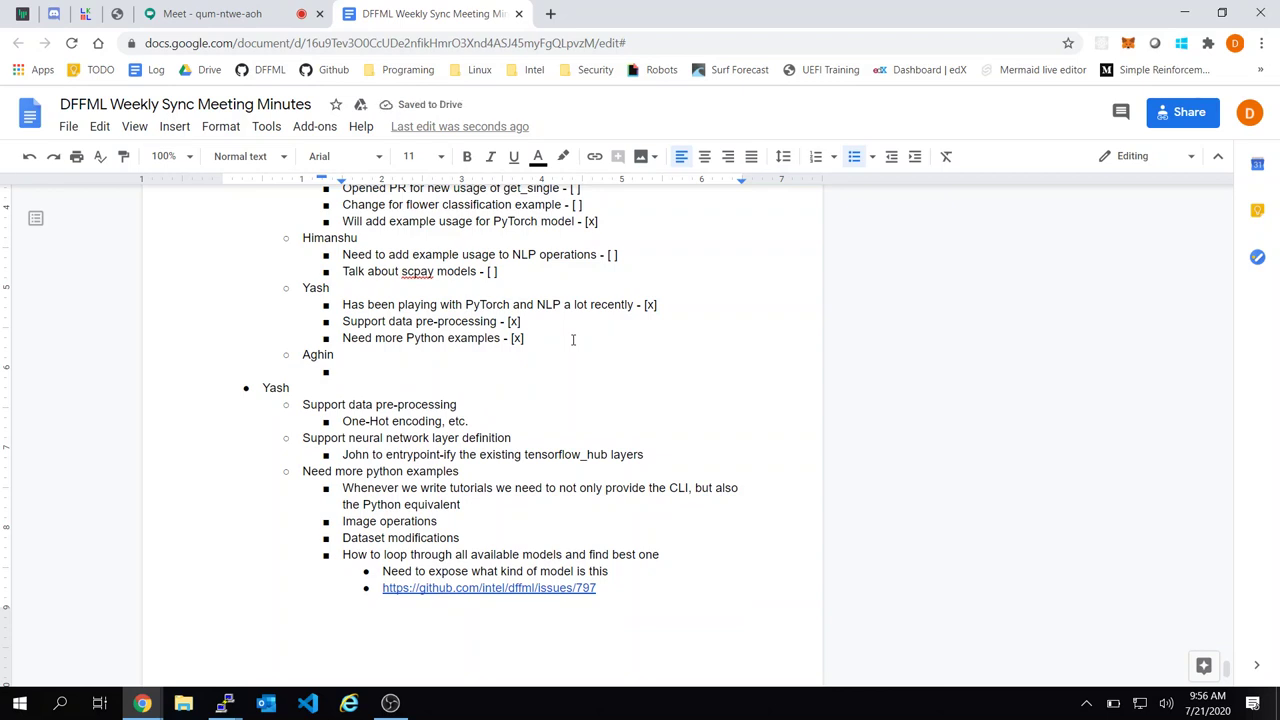
# Add items 'HTTP Channel config immediate response - [ ]' and 'Updated tests for Gitter chatbot'
pyautogui.scroll(2, 573, 339)
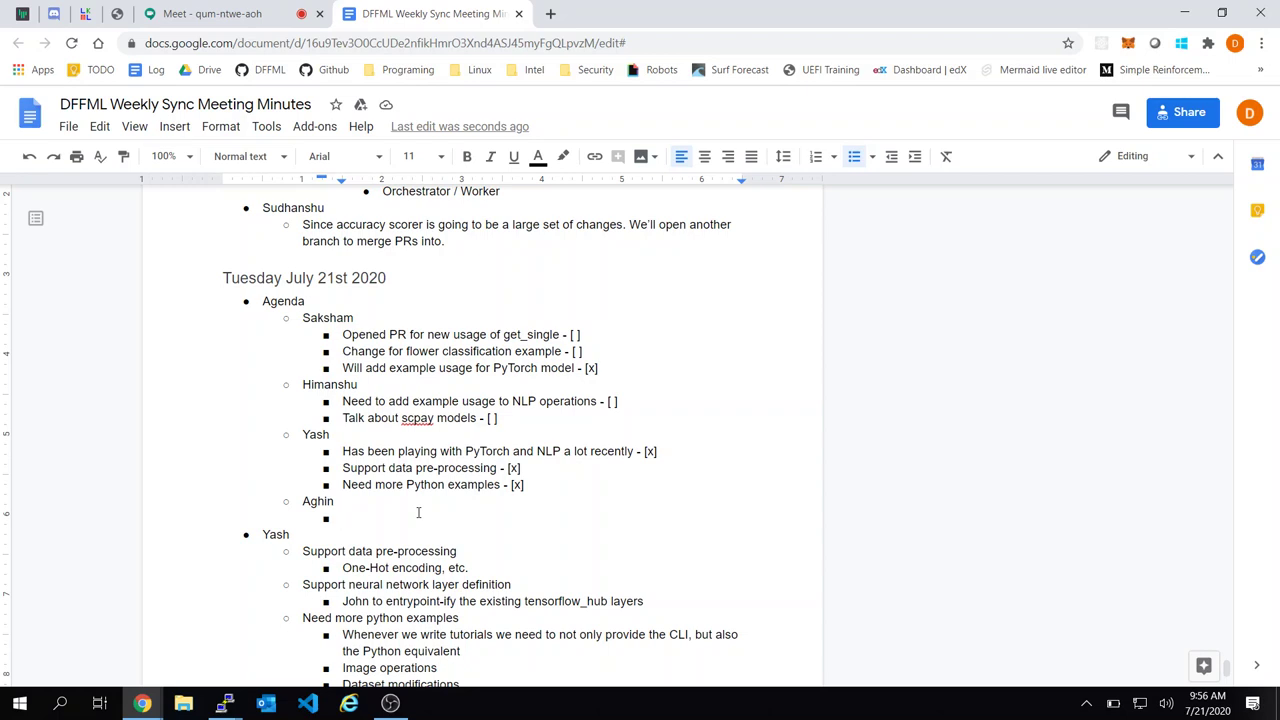
pyautogui.write('ITTP Channel Confi')
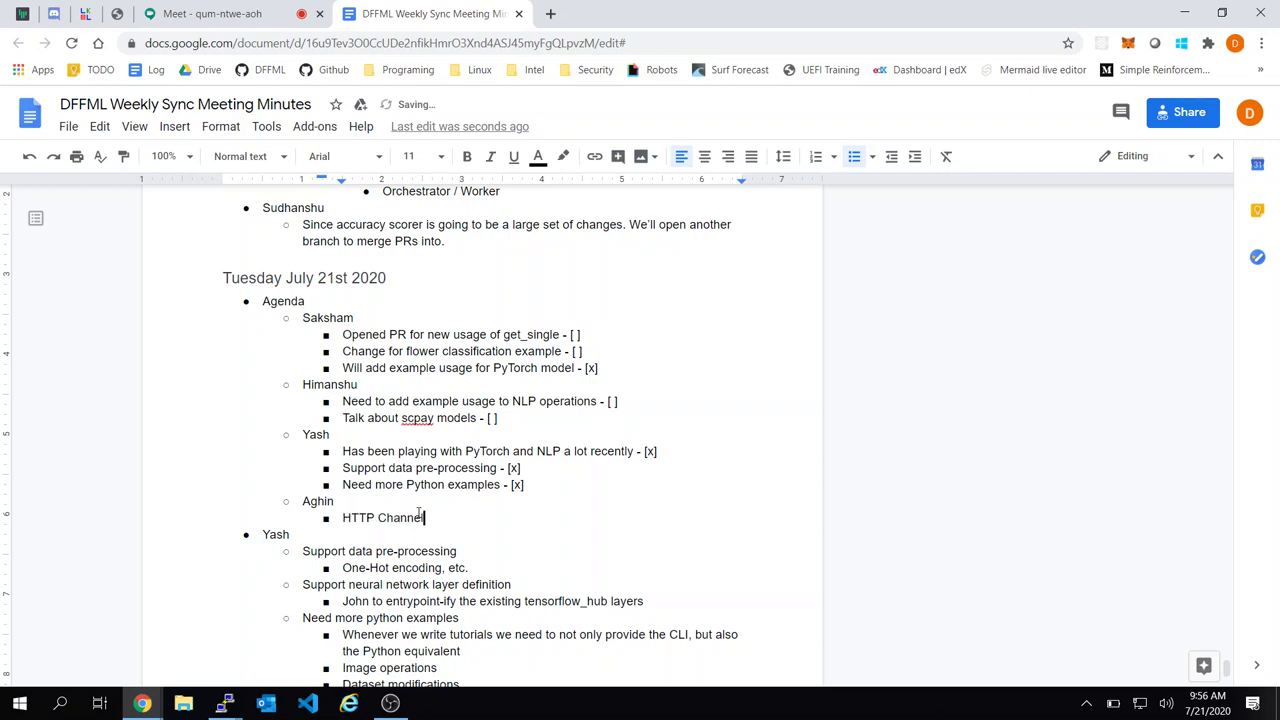
pyautogui.press('BackSpace')
pyautogui.press('BackSpace')
pyautogui.write('config immediate response')
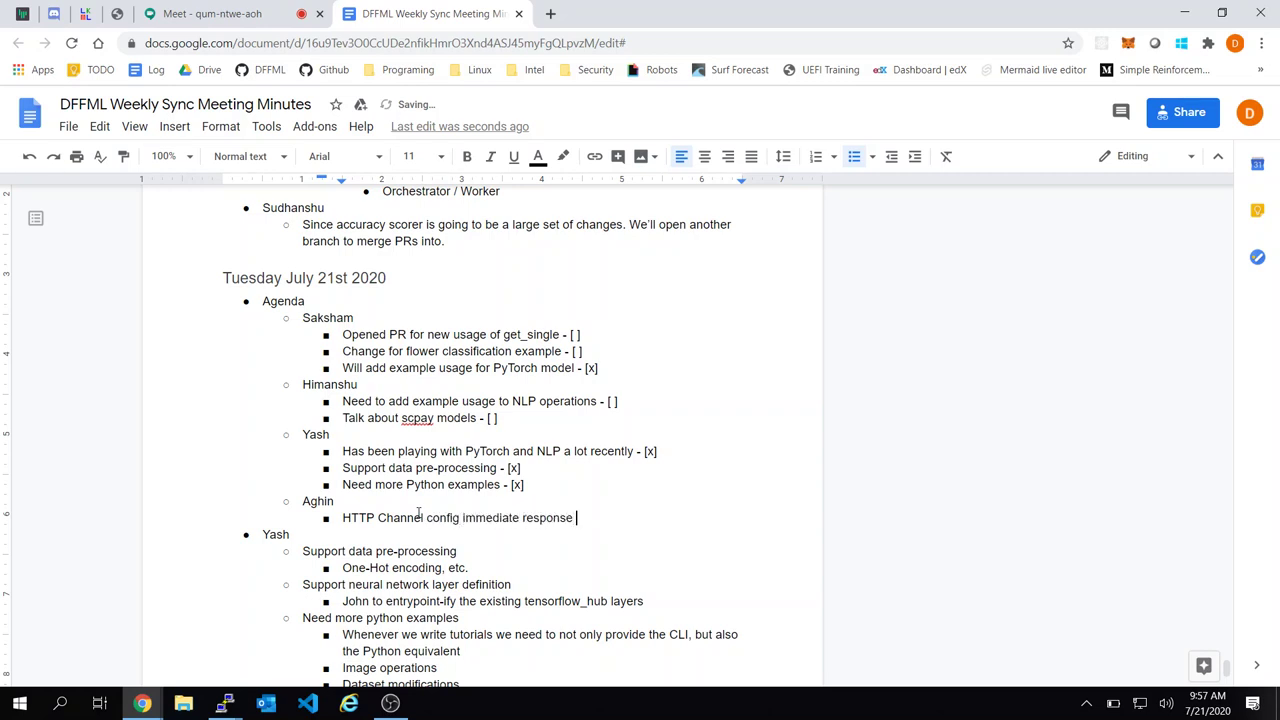
pyautogui.write(' - [ ]')
pyautogui.press('Return')
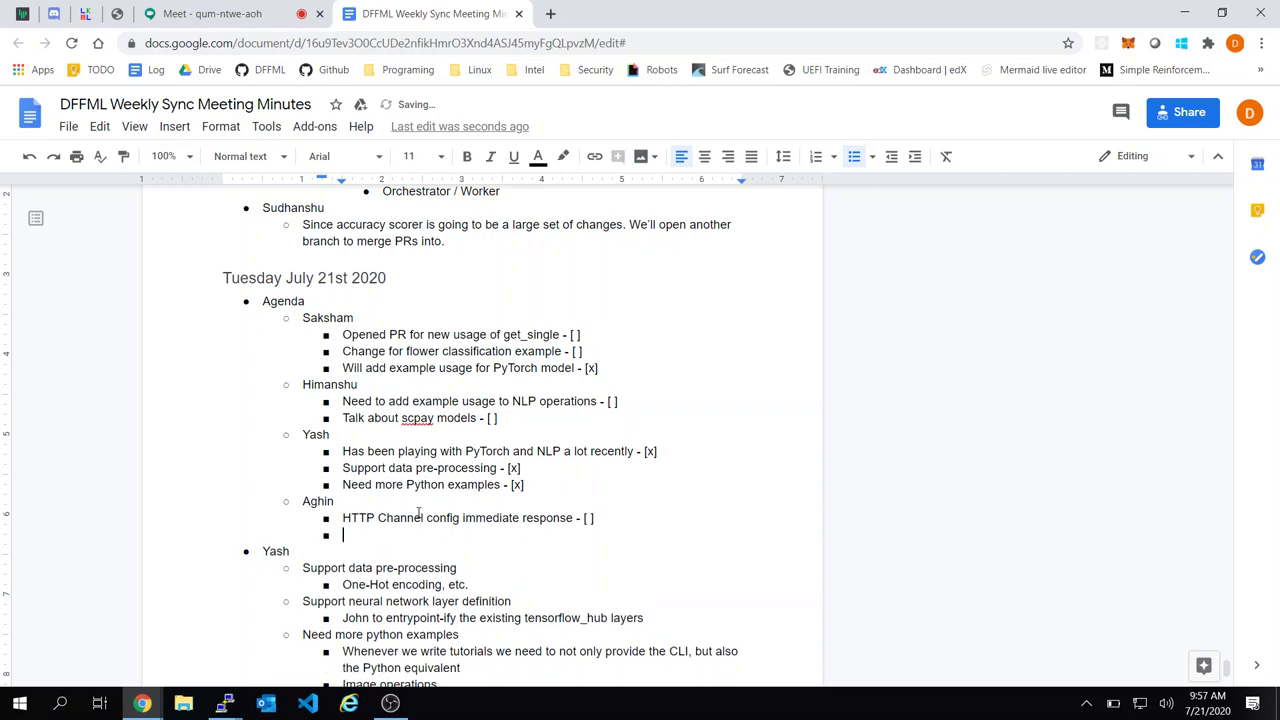
pyautogui.write('Updated test sfor')
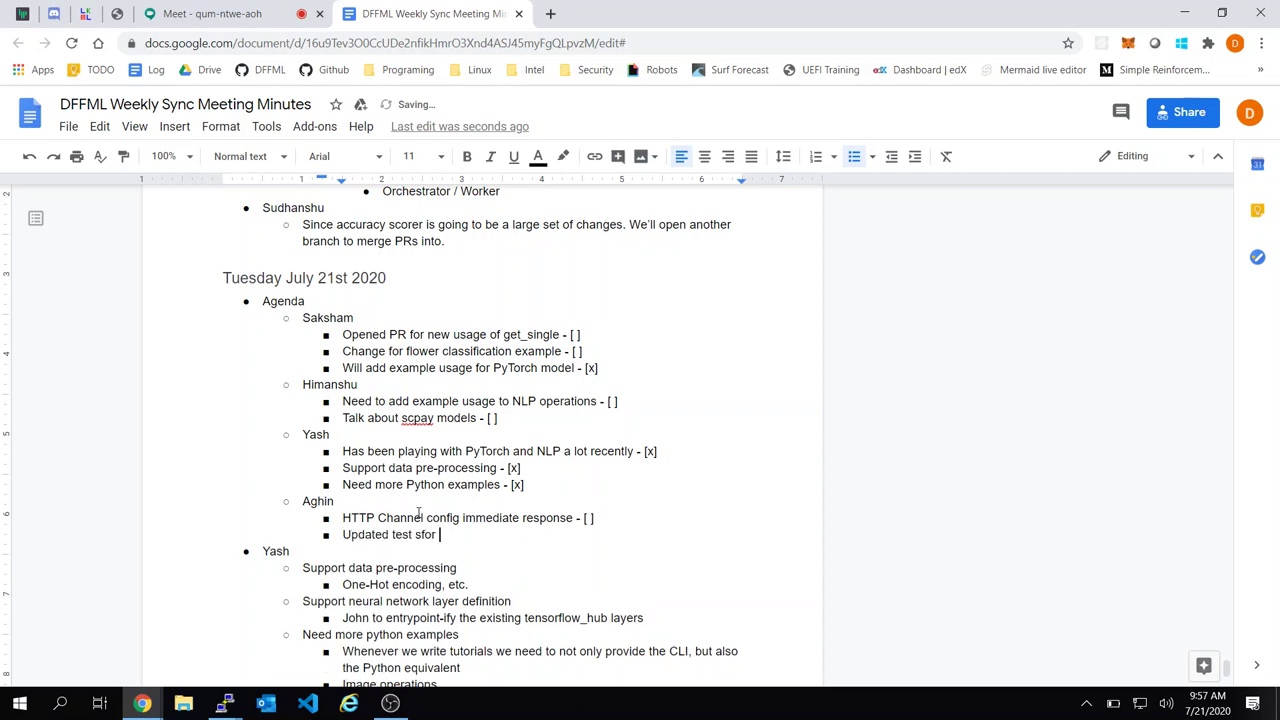
pyautogui.press('BackSpace')
pyautogui.press('BackSpace')
pyautogui.press('BackSpace')
pyautogui.write('s for Gitter chatbot - [ ]')
# Post a comment on the Gitter chatbot line assigned to the collaborator's e-mail address
pyautogui.moveTo(546, 532); pyautogui.dragTo(346, 533)
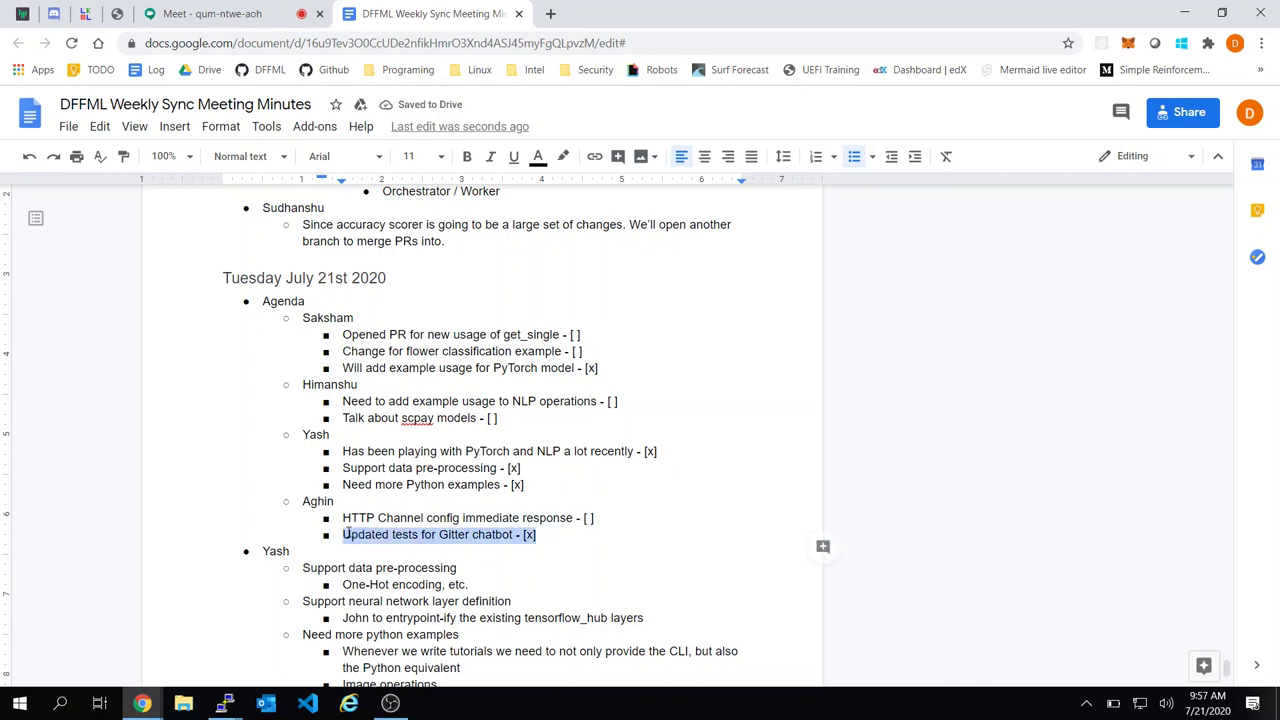
pyautogui.hotkey('ctrl', 'alt', 'm')
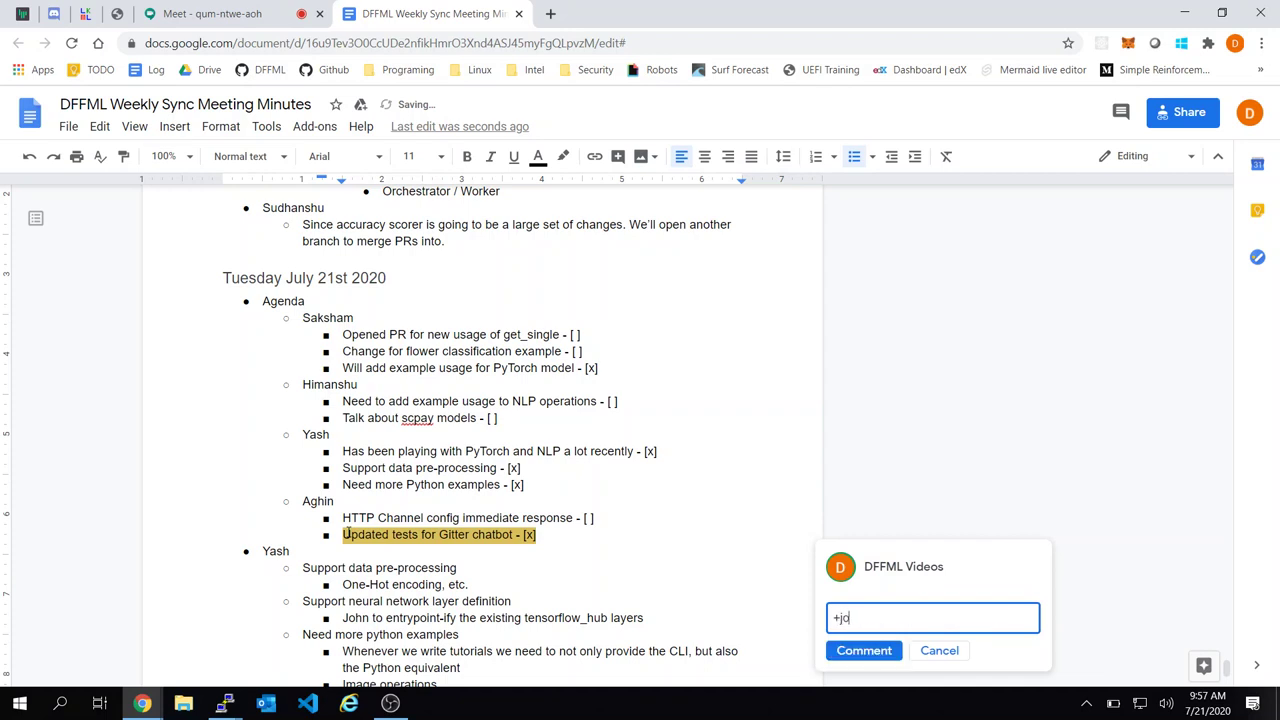
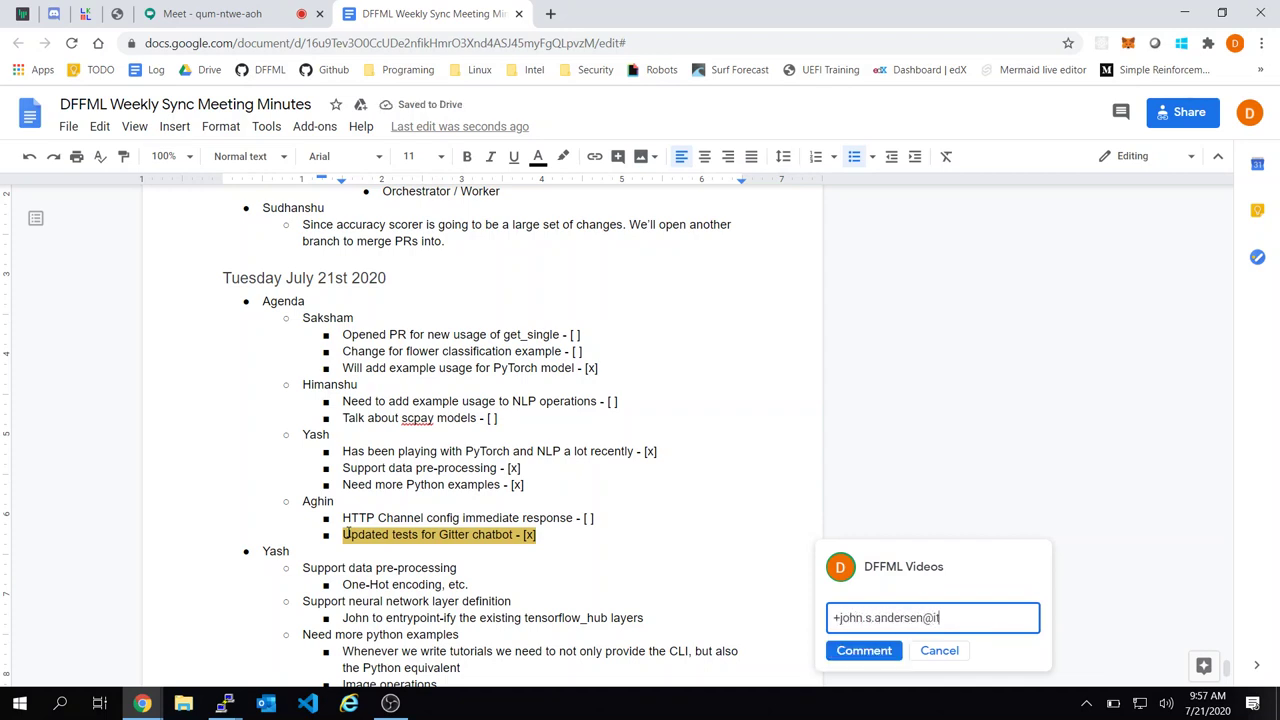
pyautogui.hotkey('ctrl', 'a')
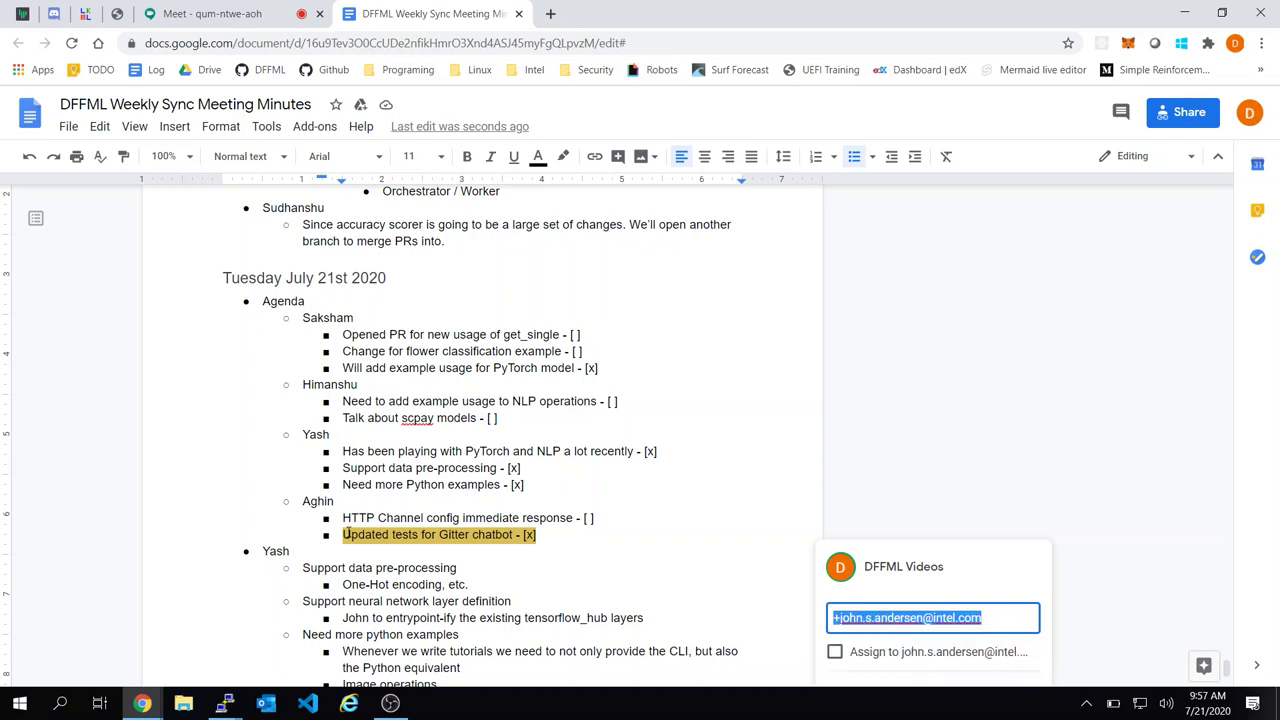
pyautogui.click(344, 534)
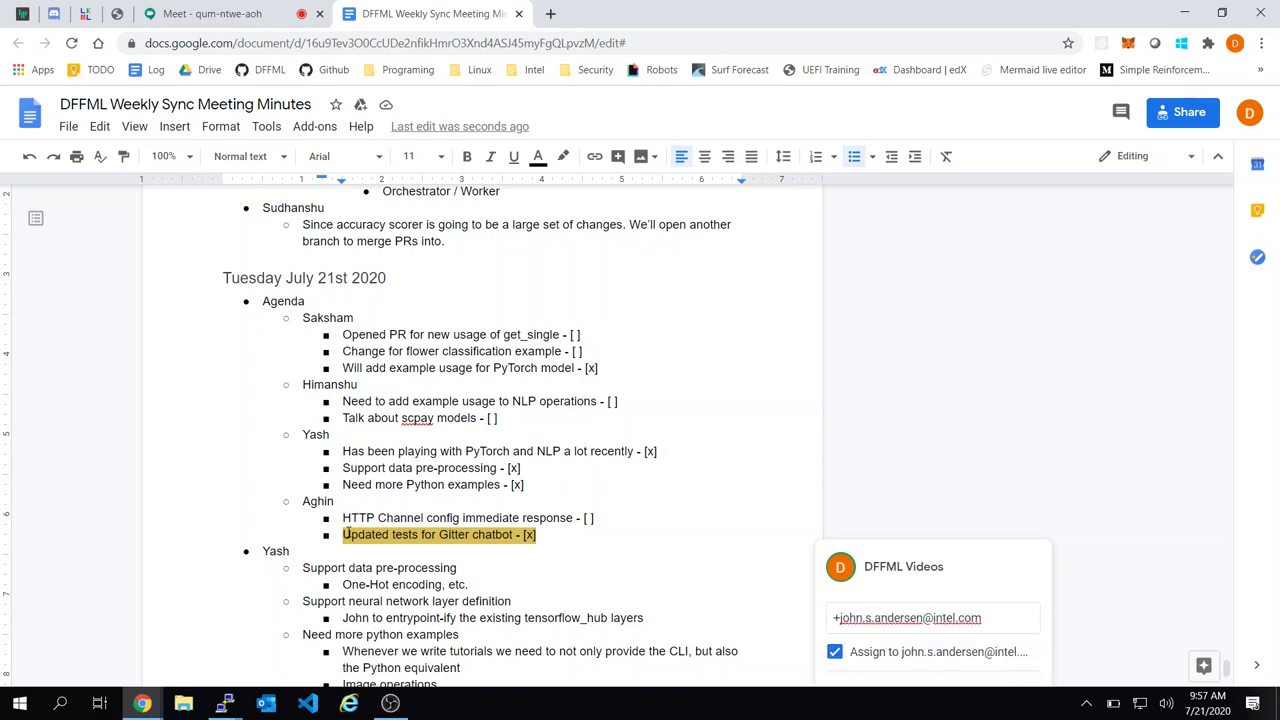
pyautogui.scroll(-3, 346, 532)
pyautogui.hotkey('ctrl', 'Return')
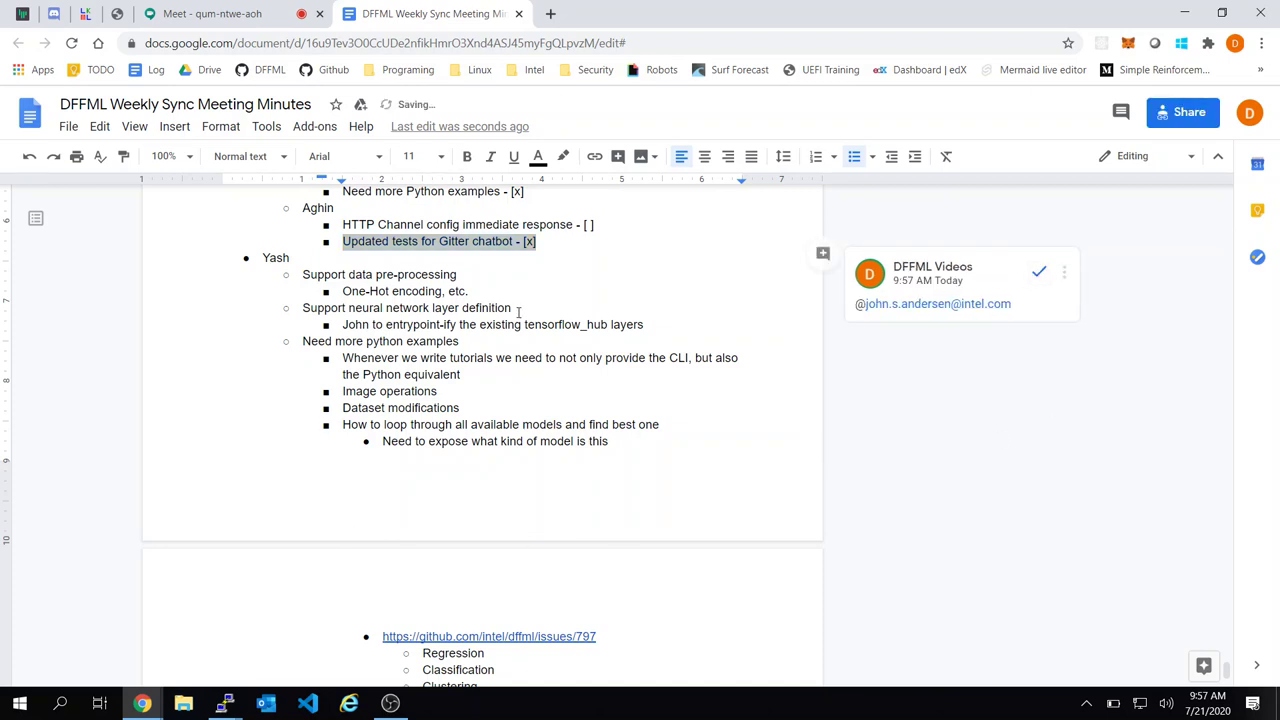
# Add another team member's name below the chatbot item with an indented blank line beneath
pyautogui.scroll(2, 451, 340)
pyautogui.click(537, 350)
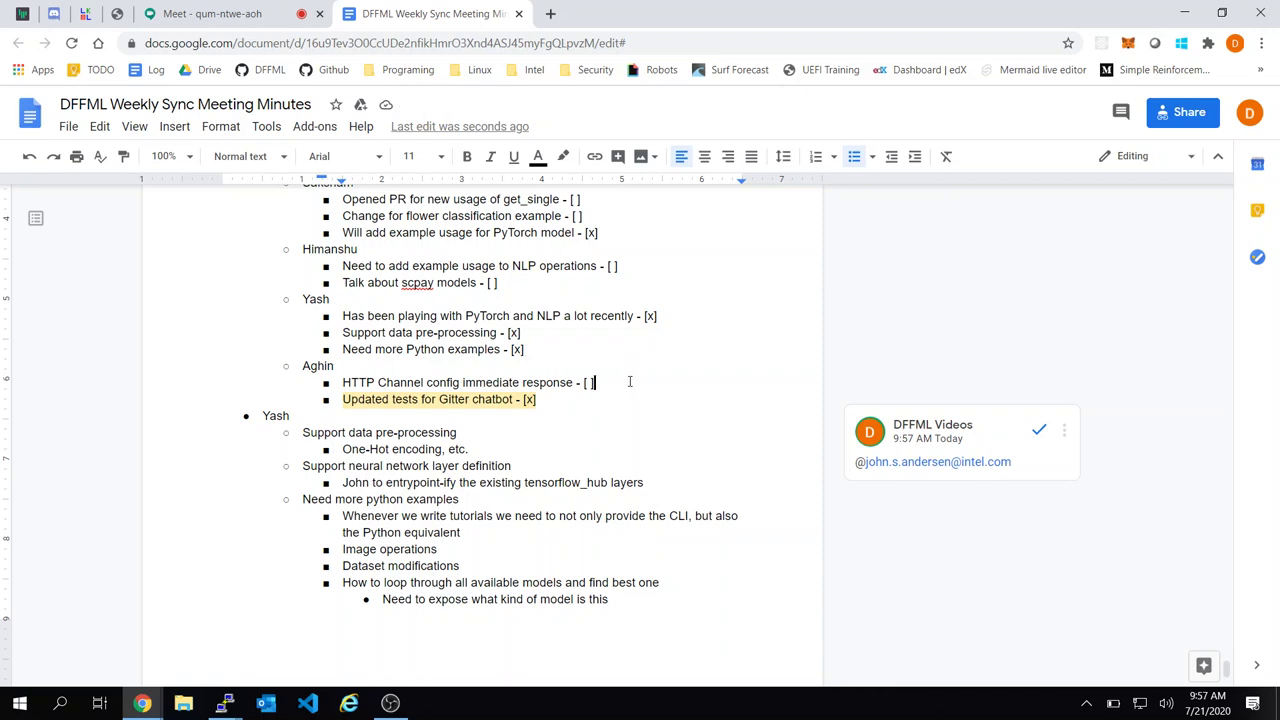
pyautogui.press('Return')
pyautogui.hotkey('shift', 'Tab')
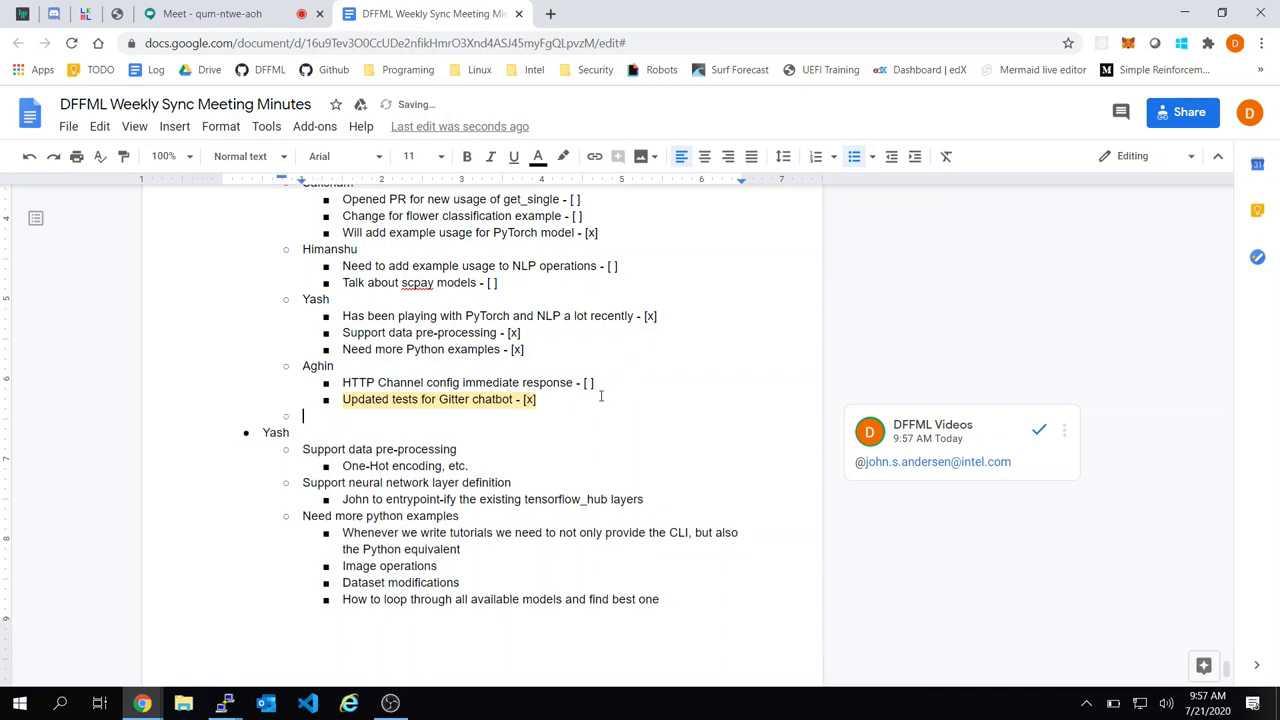
pyautogui.write('Sudhanshu')
pyautogui.press('Return')
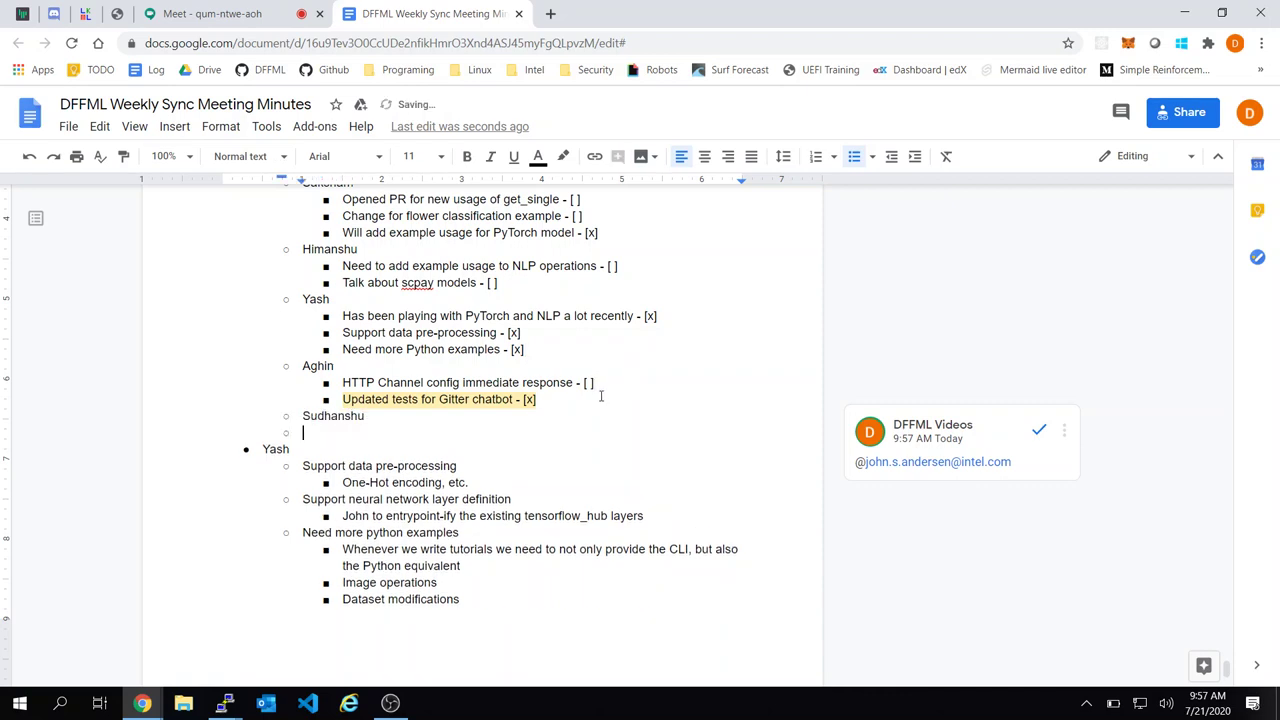
pyautogui.press('Tab')
pyautogui.middleClick(334, 70)
# Open pull request #792 in intel/dffml and view its changed files
pyautogui.click(575, 10)
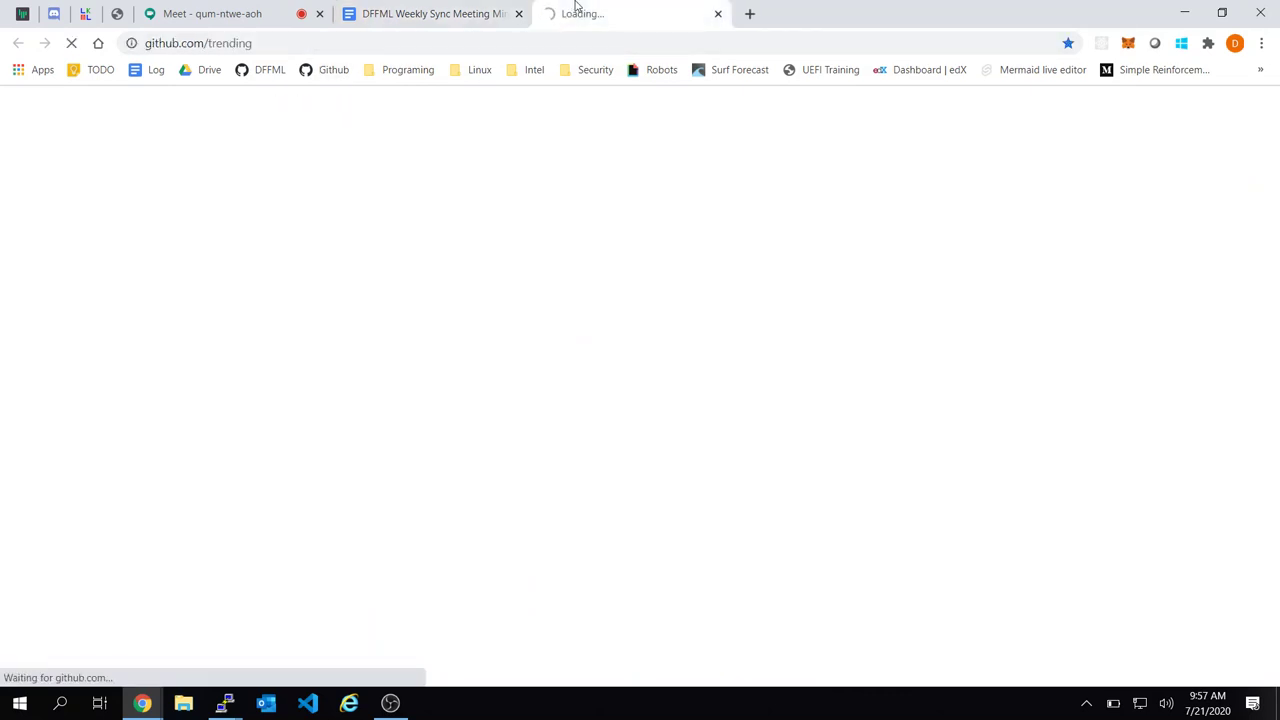
pyautogui.click(262, 72)
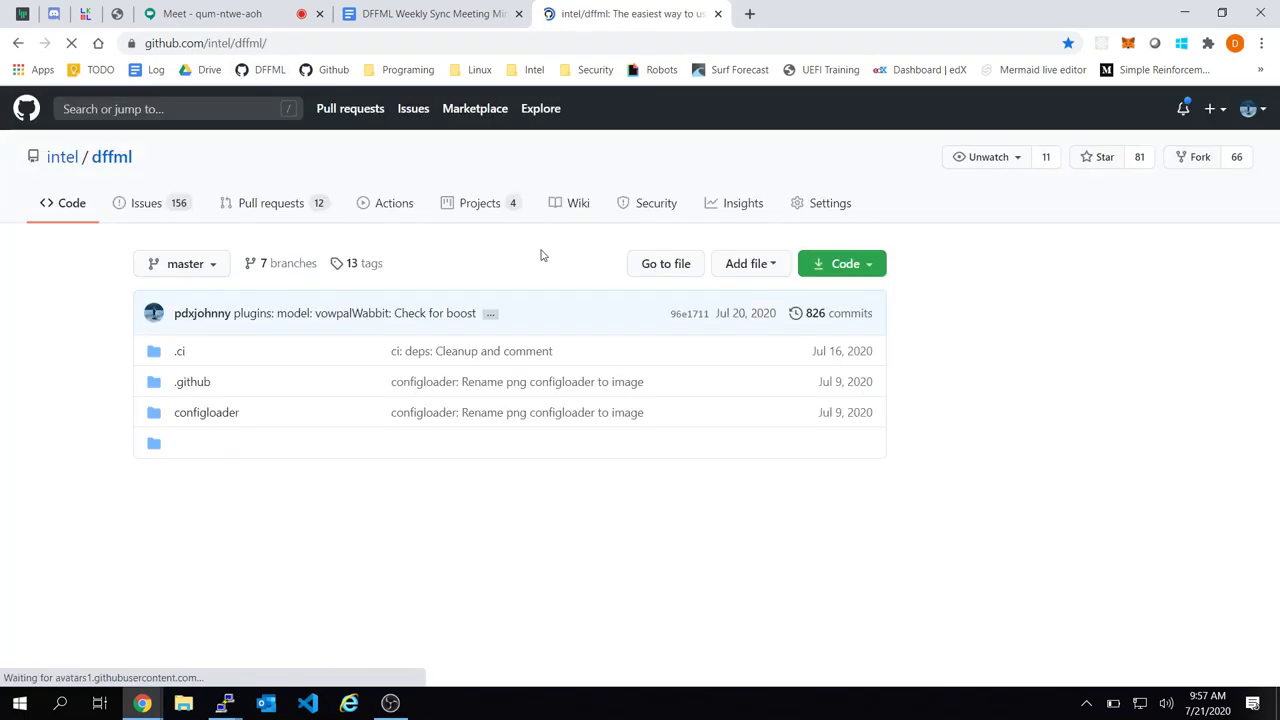
pyautogui.click(268, 212)
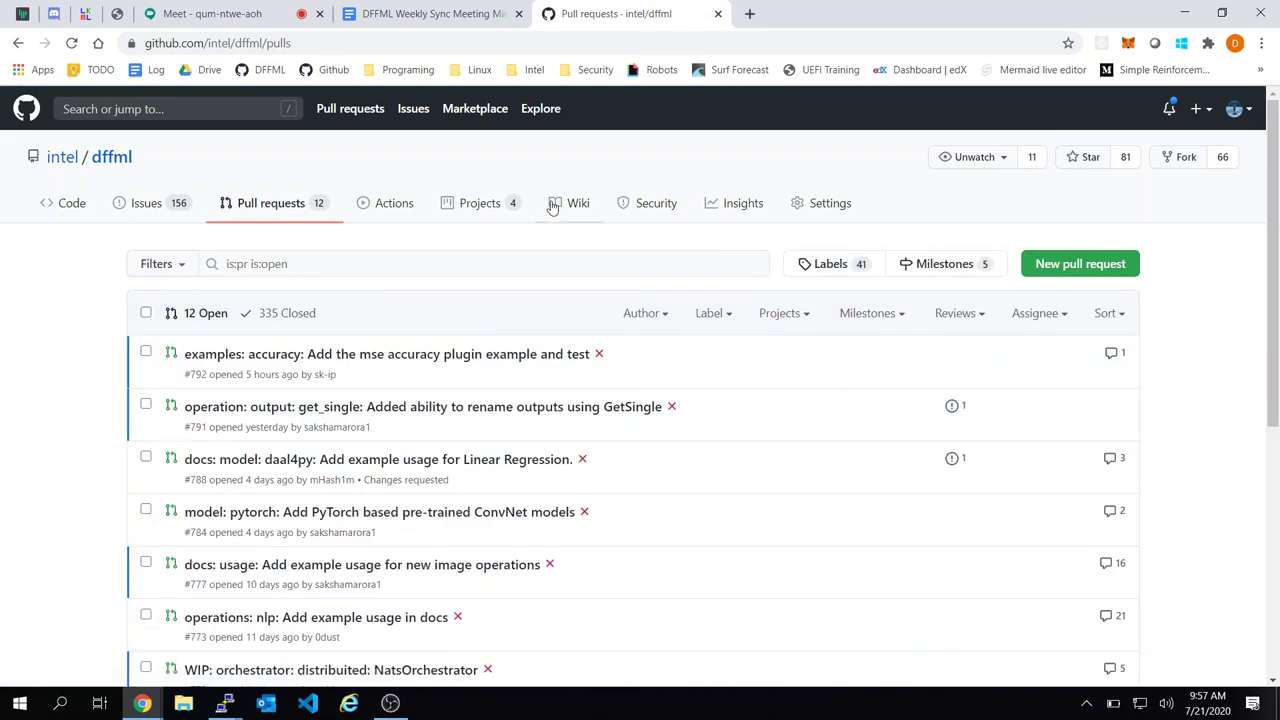
pyautogui.click(452, 357)
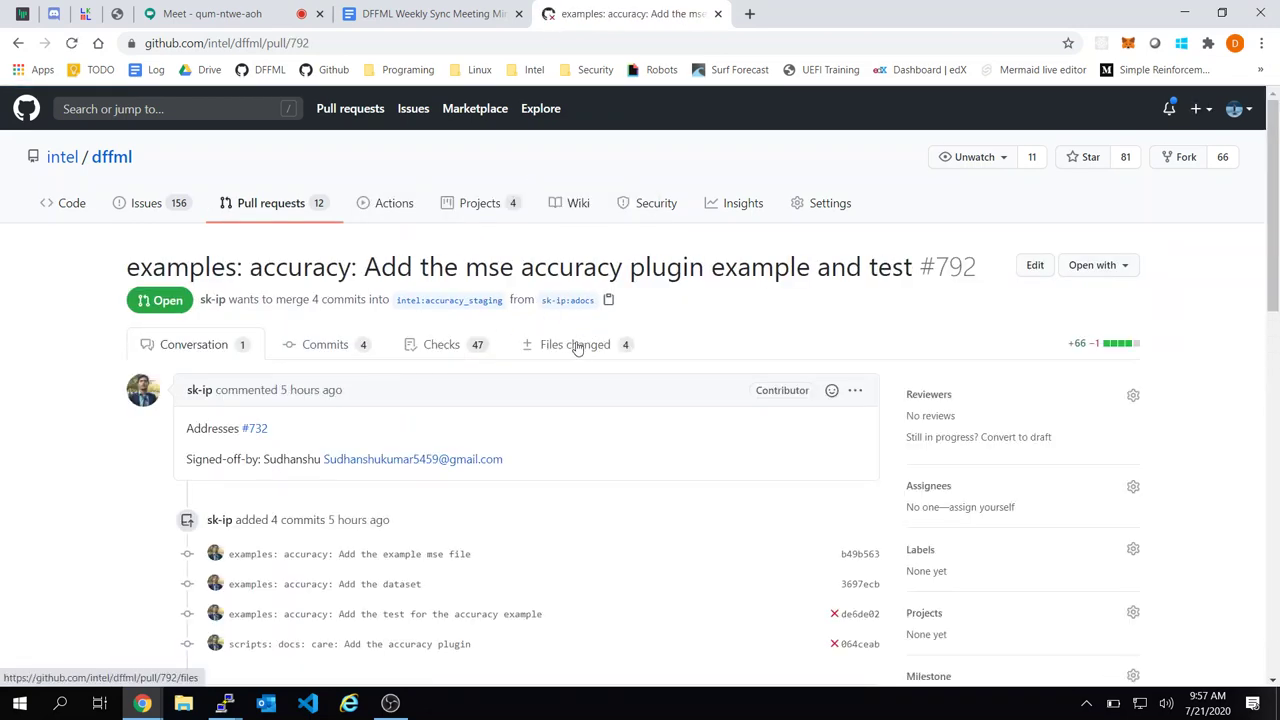
pyautogui.click(573, 347)
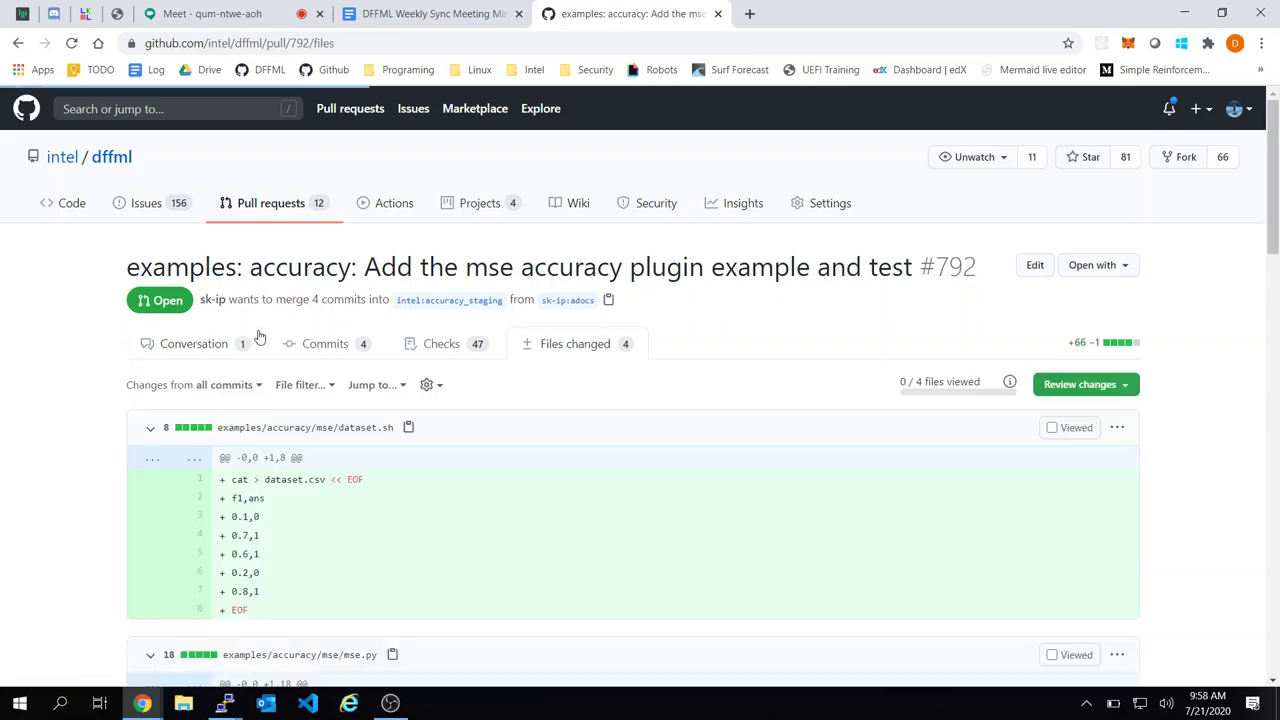
# Scroll through the mse accuracy example and test diffs, then switch to the Gitter chat
pyautogui.click(203, 357)
pyautogui.scroll(-10, 369, 347)
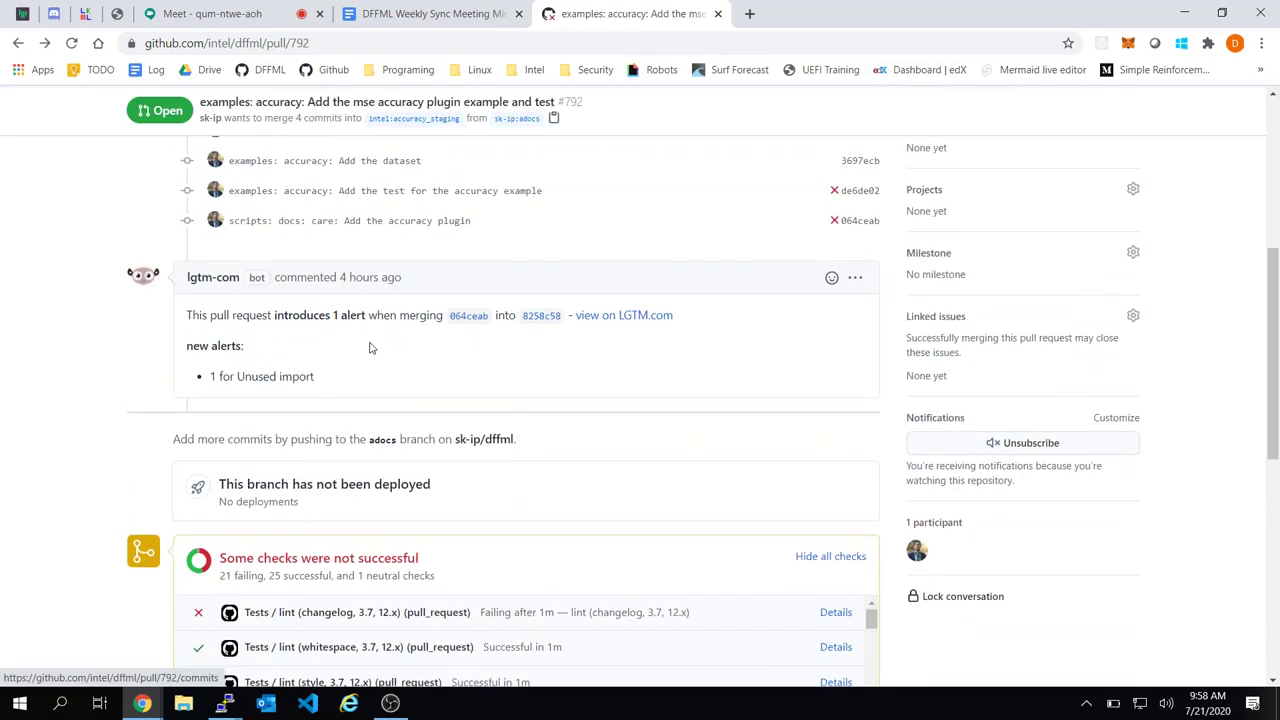
pyautogui.scroll(10, 369, 347)
pyautogui.click(590, 356)
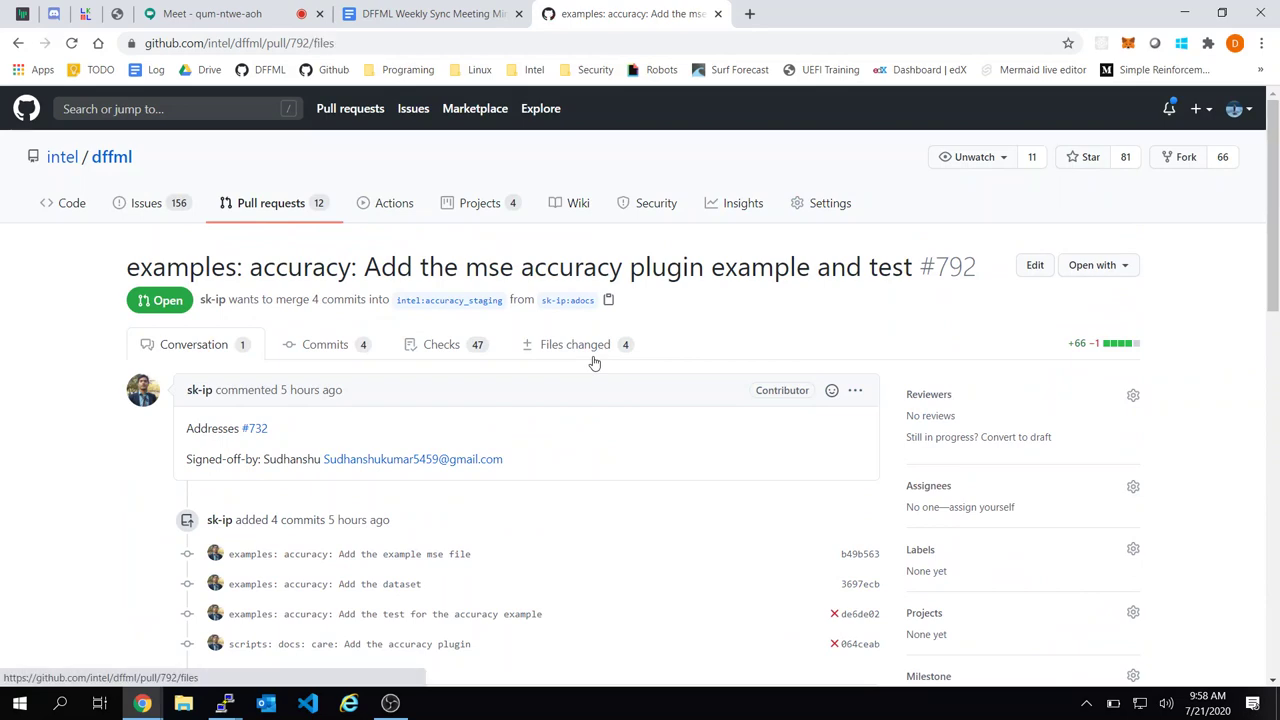
pyautogui.scroll(-5, 769, 313)
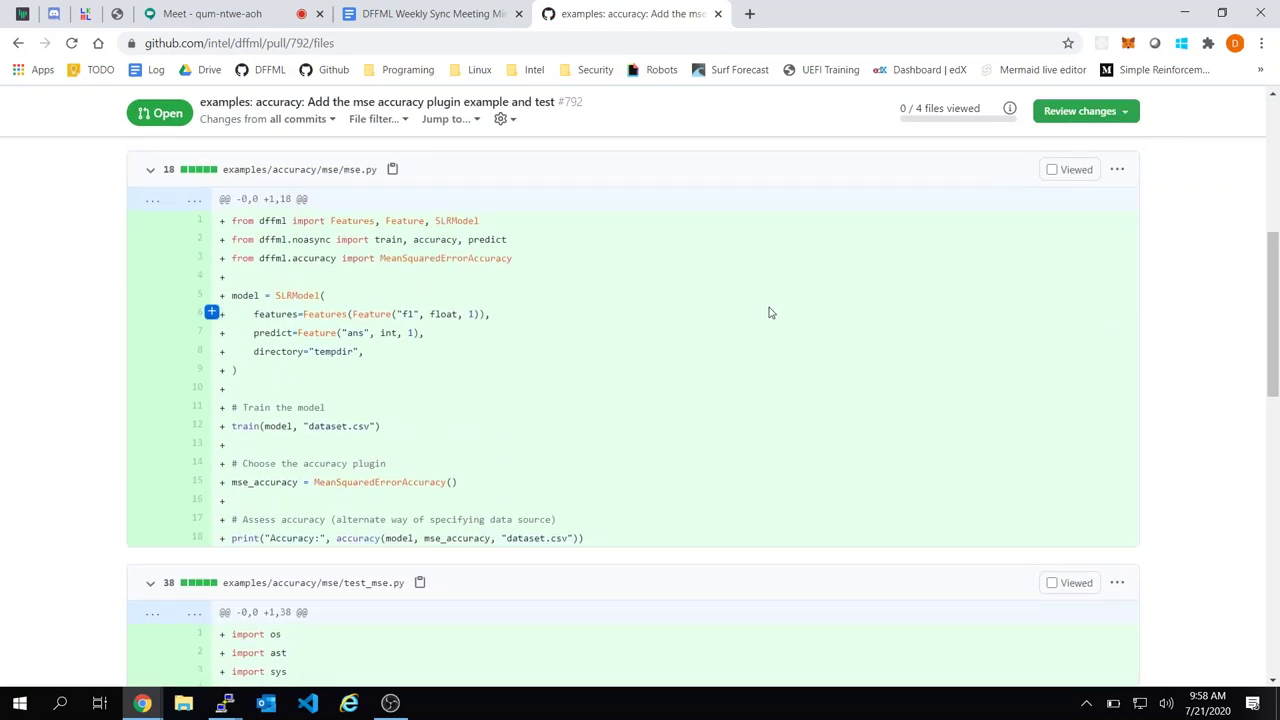
pyautogui.scroll(-8, 769, 313)
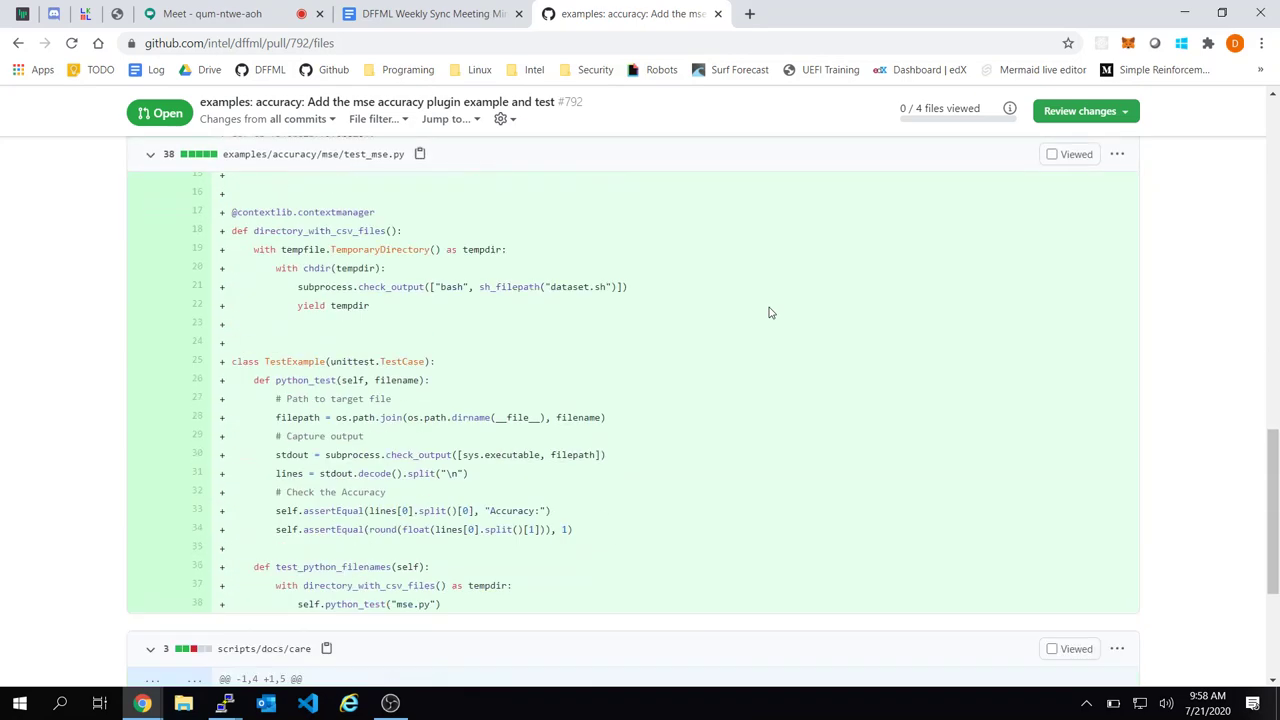
pyautogui.scroll(-3, 769, 313)
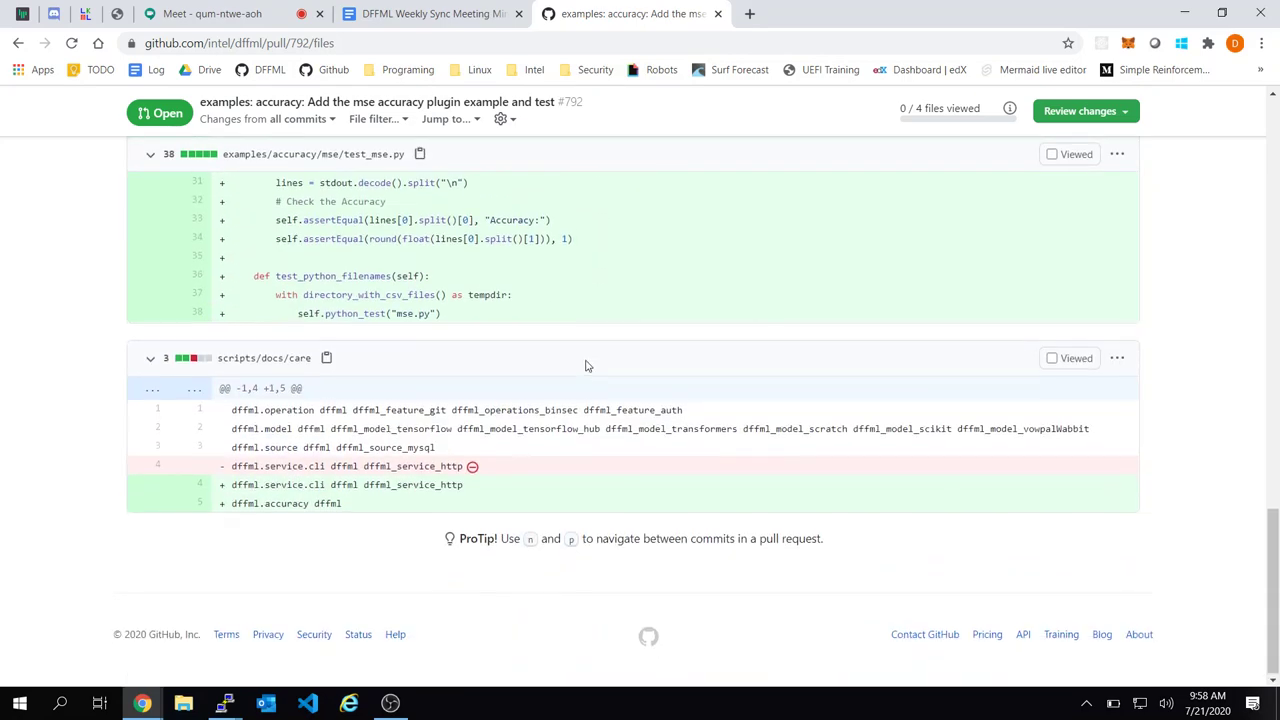
pyautogui.scroll(15, 586, 366)
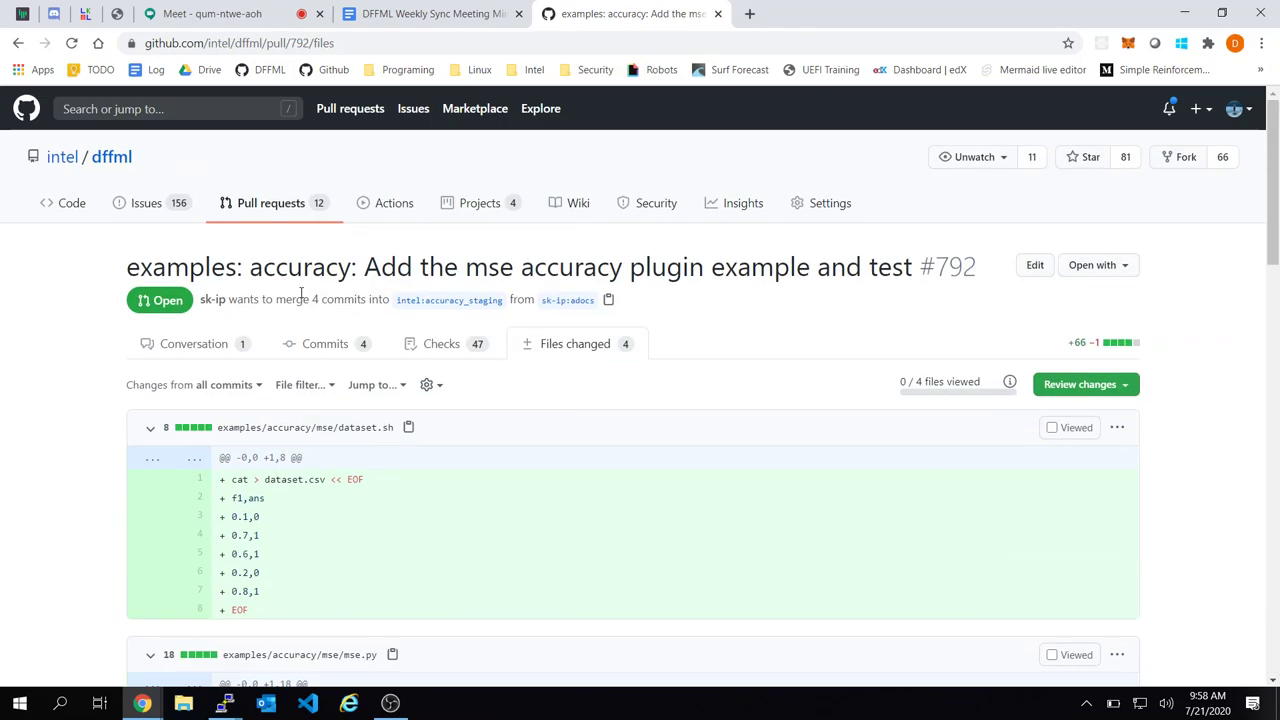
pyautogui.click(265, 70)
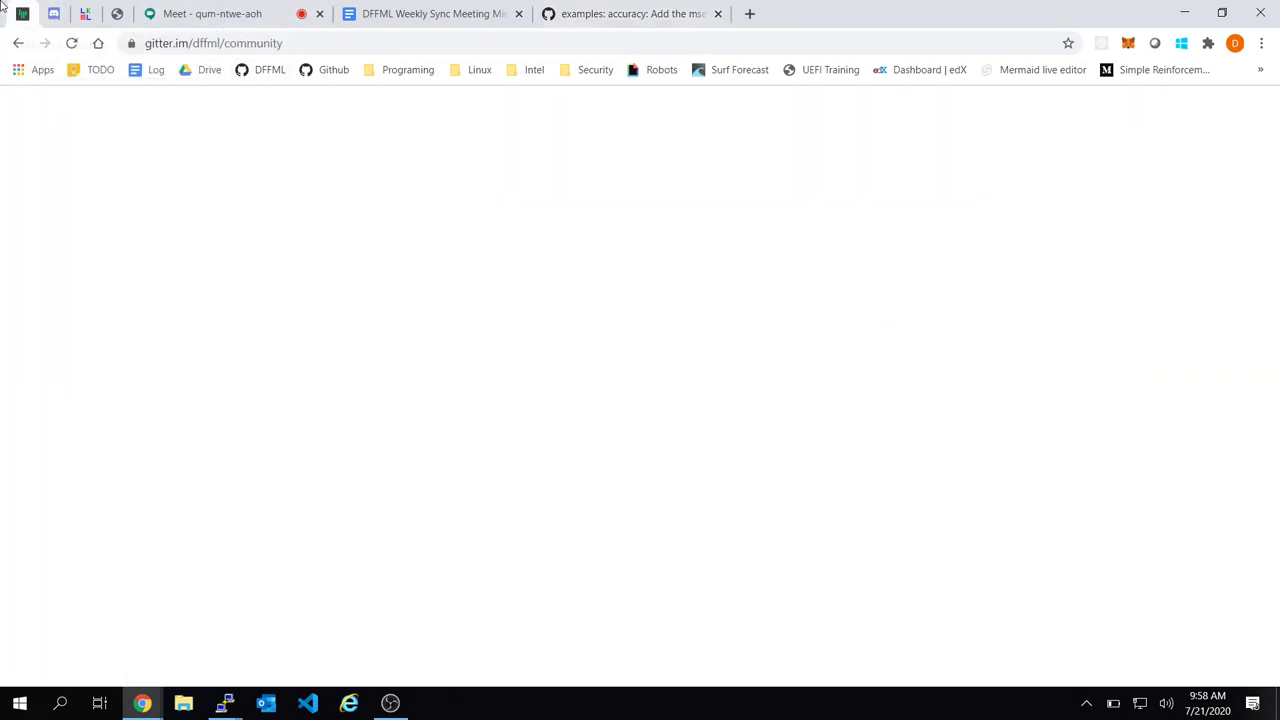
# Skim recent dffml/community Gitter messages, then go back to PR #792's changed files
pyautogui.scroll(2, 568, 387)
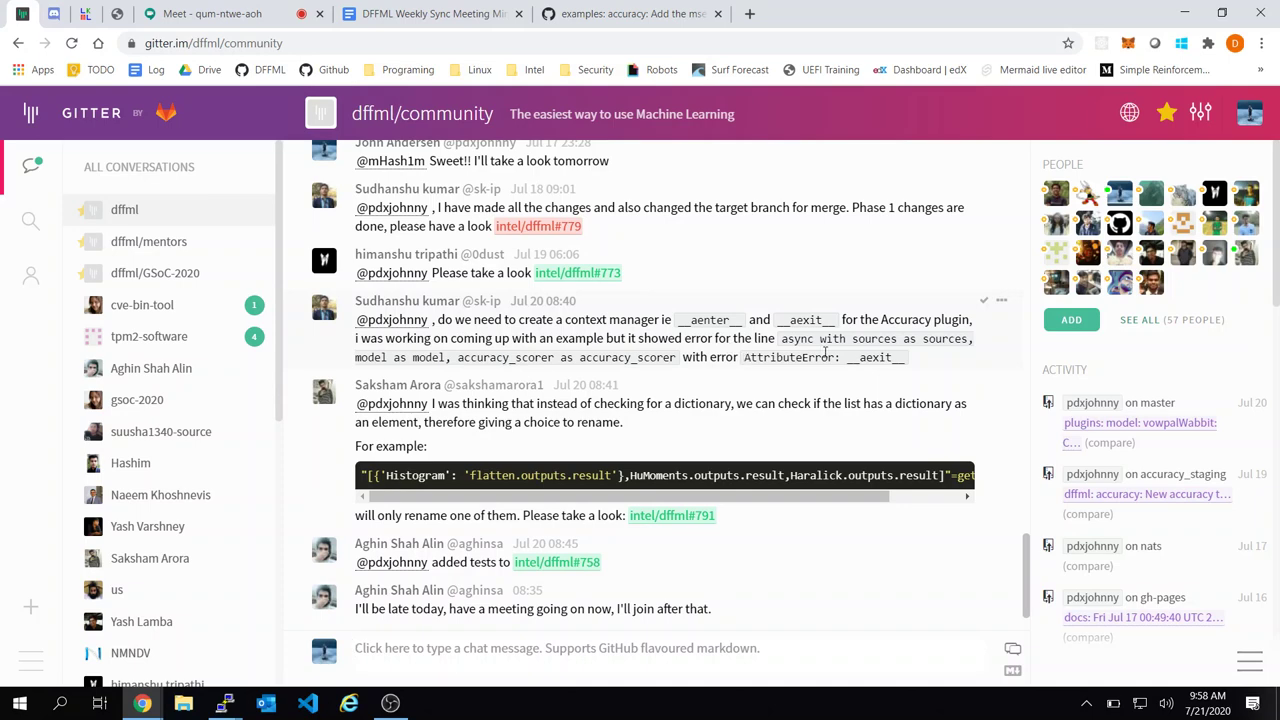
pyautogui.click(590, 14)
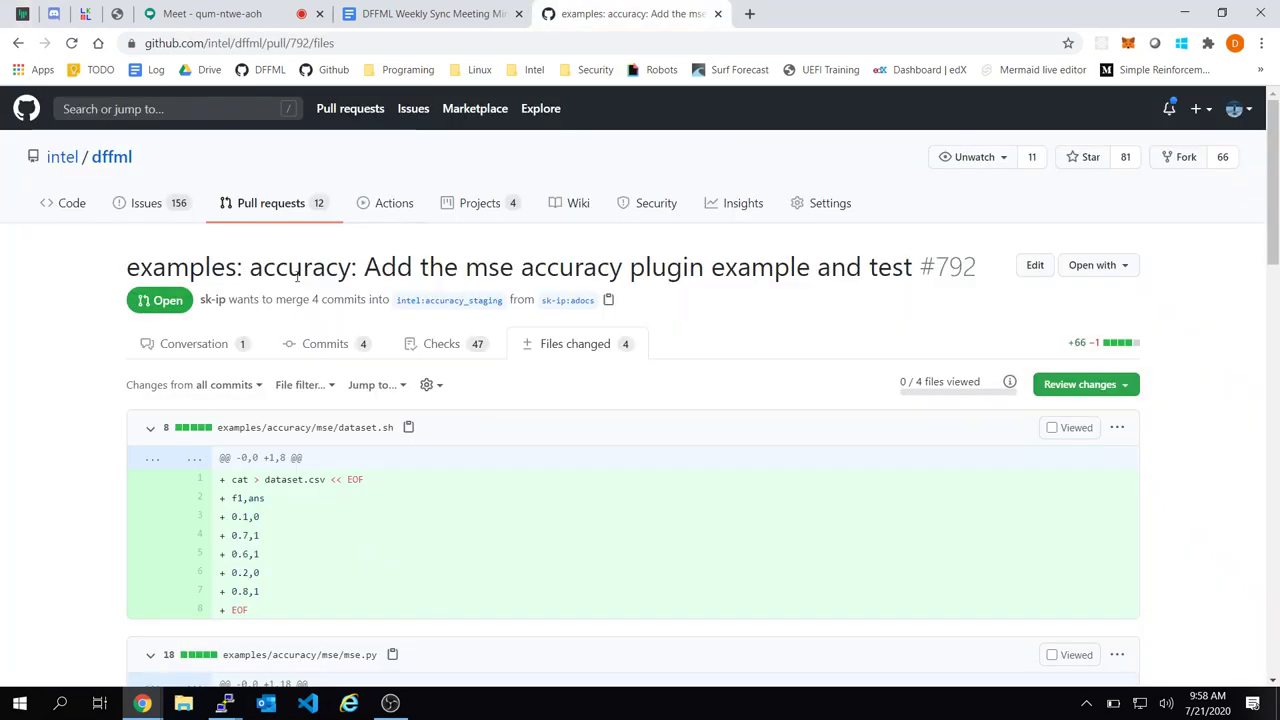
# Open the accuracy_staging branch and its latest commit, 'dffml: accuracy: New accuracy type'
pyautogui.click(474, 300)
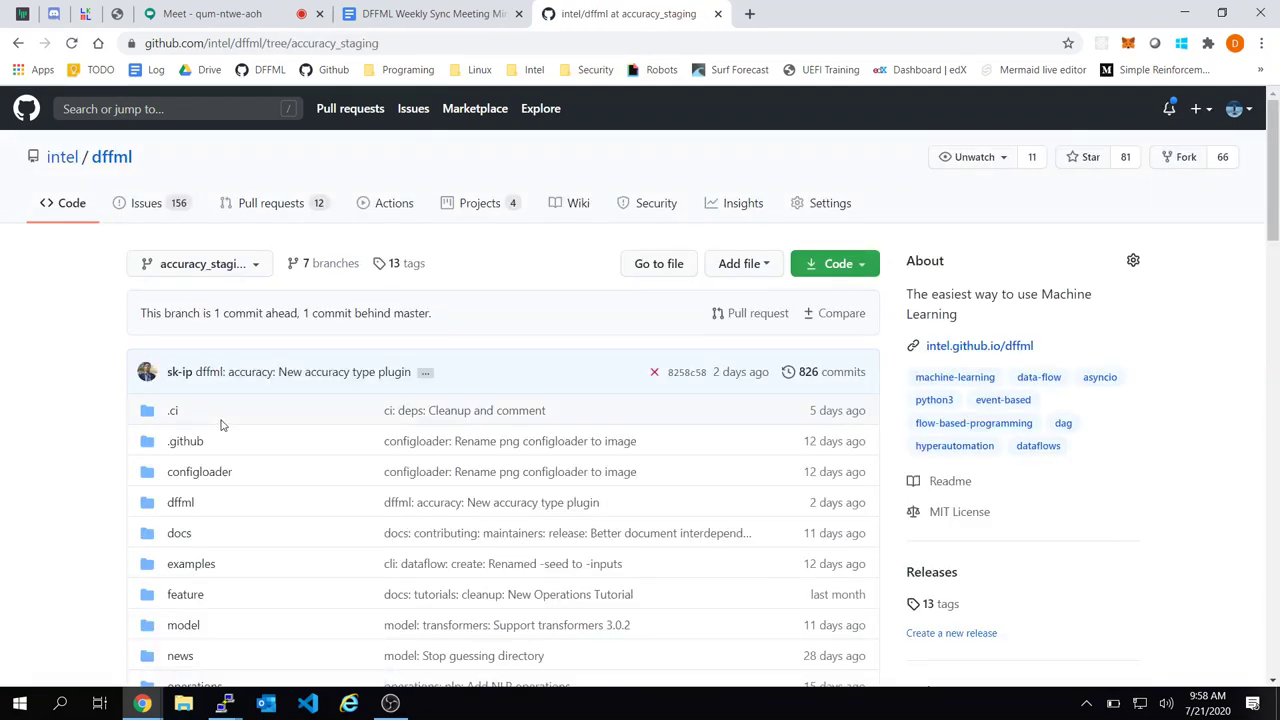
pyautogui.click(300, 373)
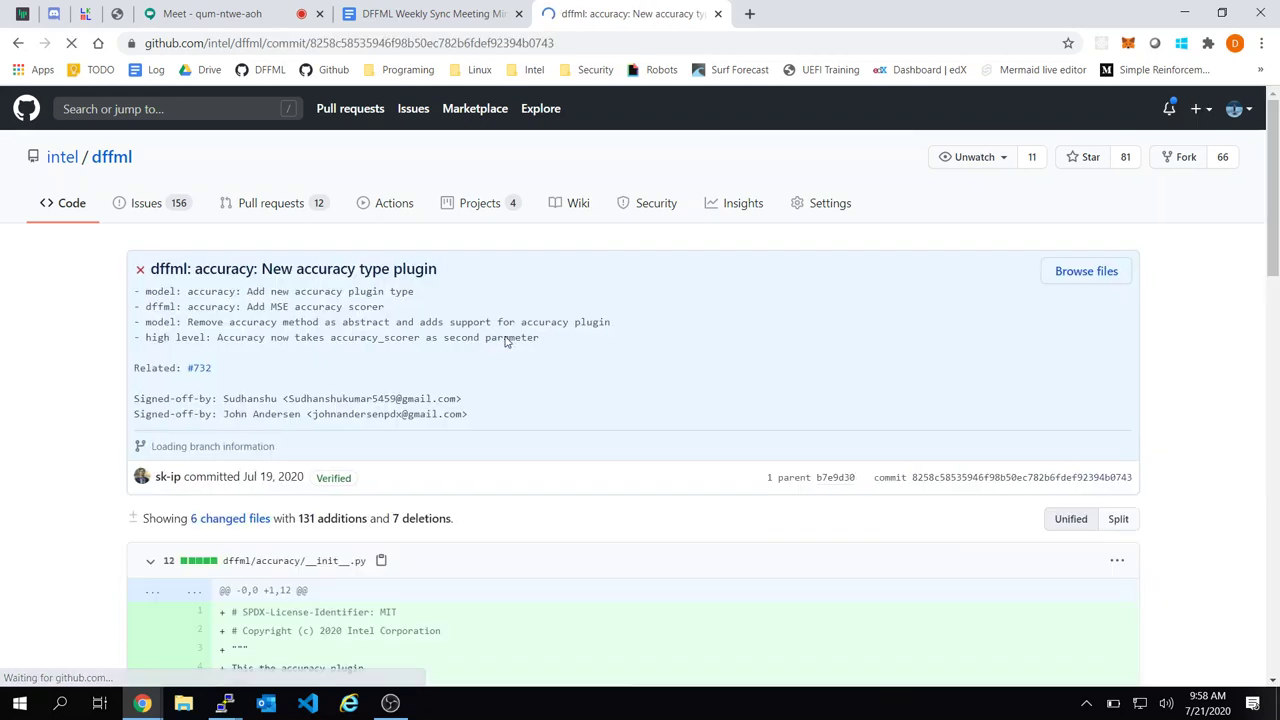
pyautogui.scroll(-2, 507, 338)
pyautogui.scroll(-6, 507, 342)
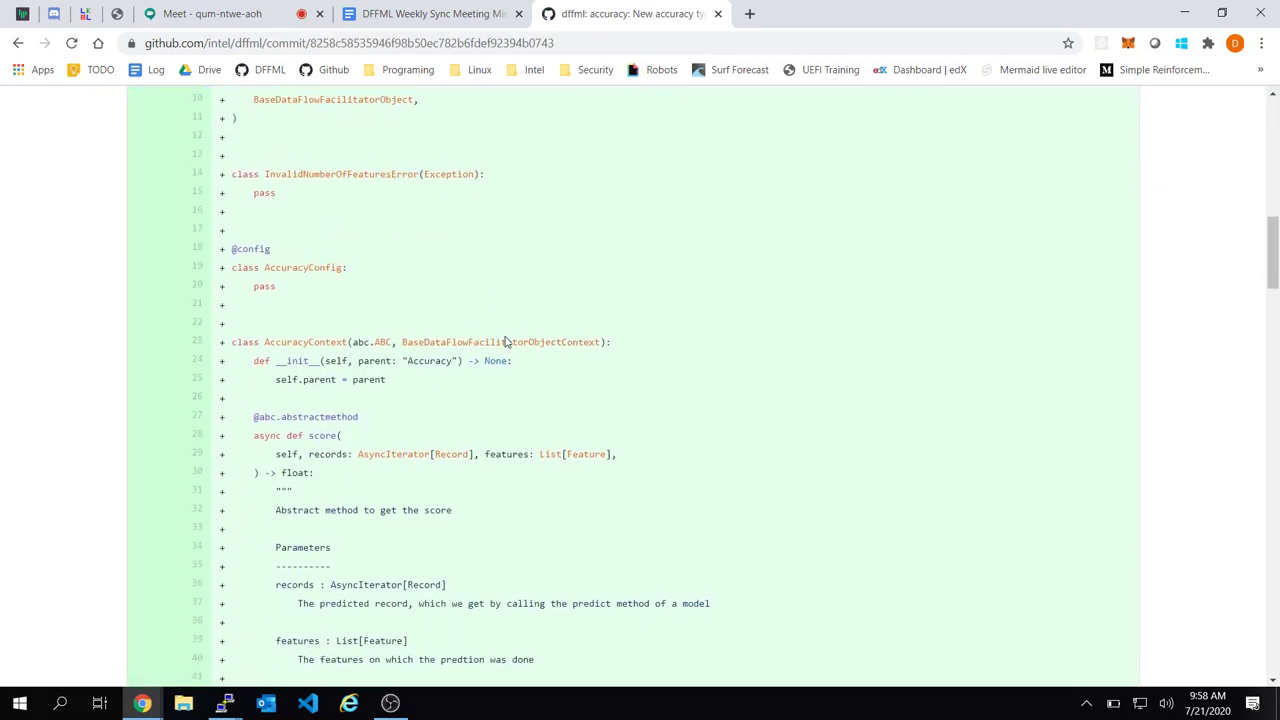
pyautogui.scroll(-1, 505, 342)
# Inspect the AccuracyScorer base classes and the MeanSquaredErrorAccuracy class on mse.py line 39
pyautogui.doubleClick(460, 258)
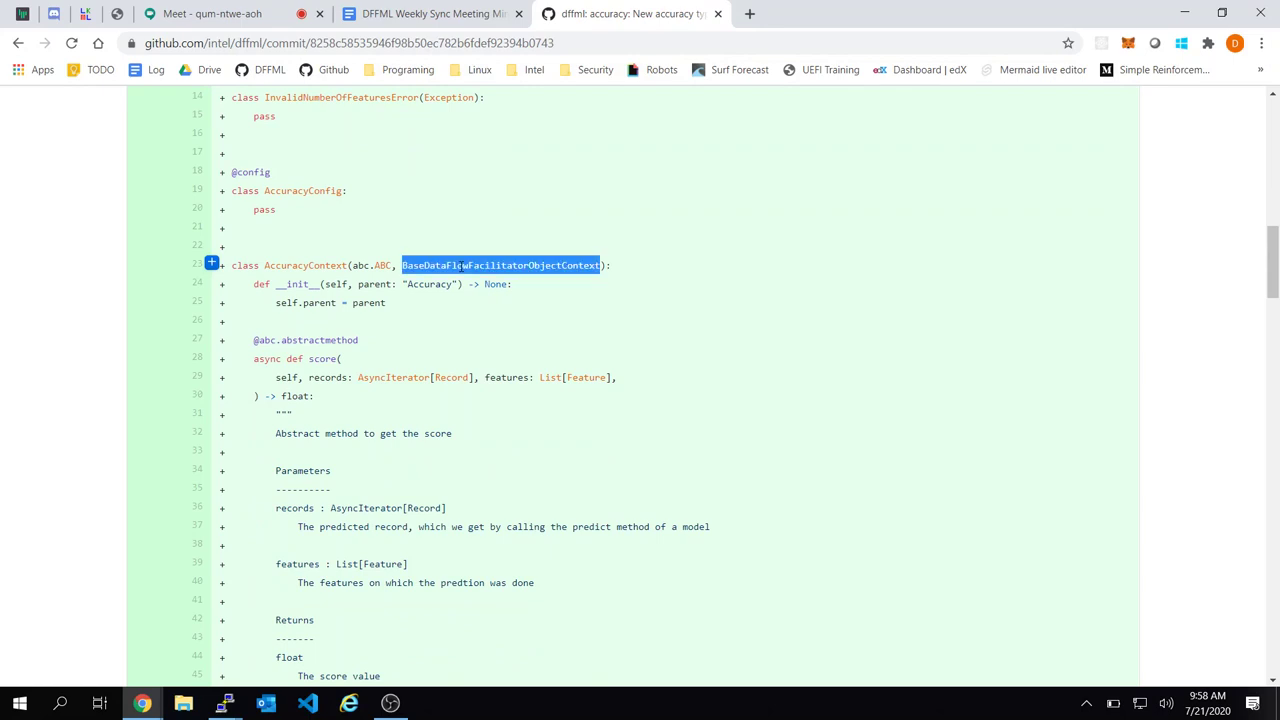
pyautogui.scroll(-8, 461, 273)
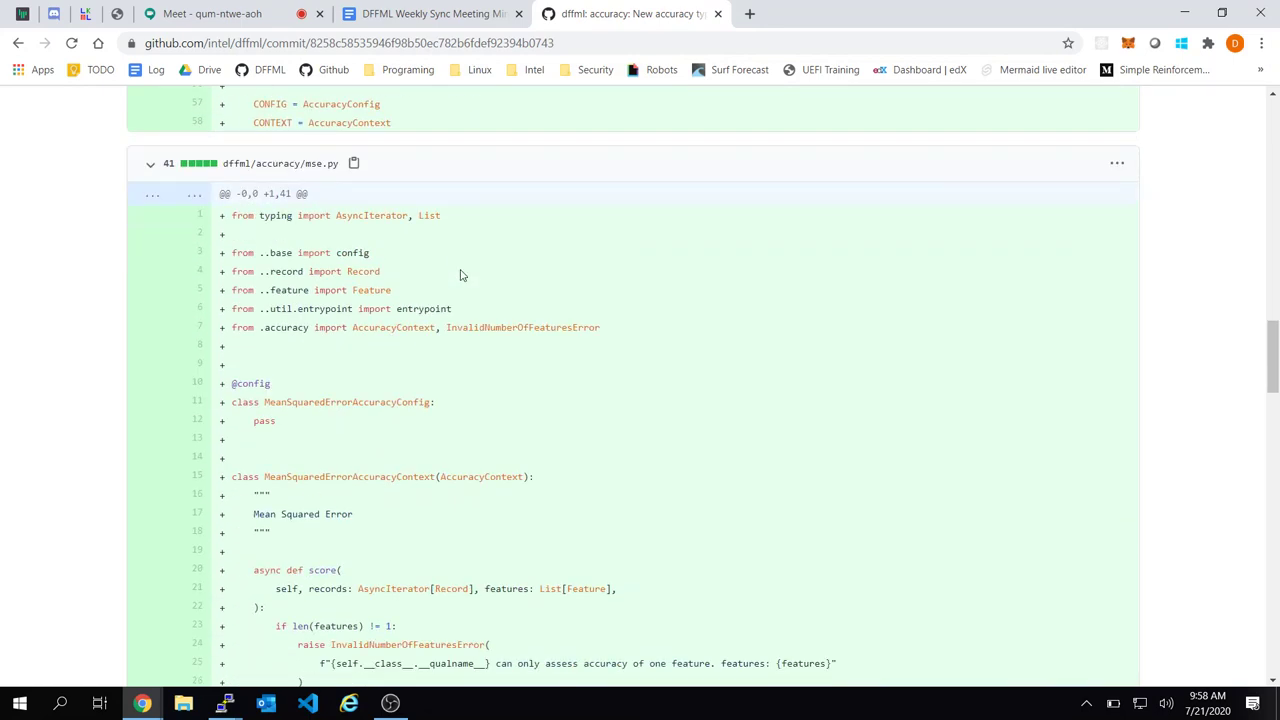
pyautogui.scroll(3, 461, 275)
pyautogui.moveTo(451, 288); pyautogui.dragTo(436, 303)
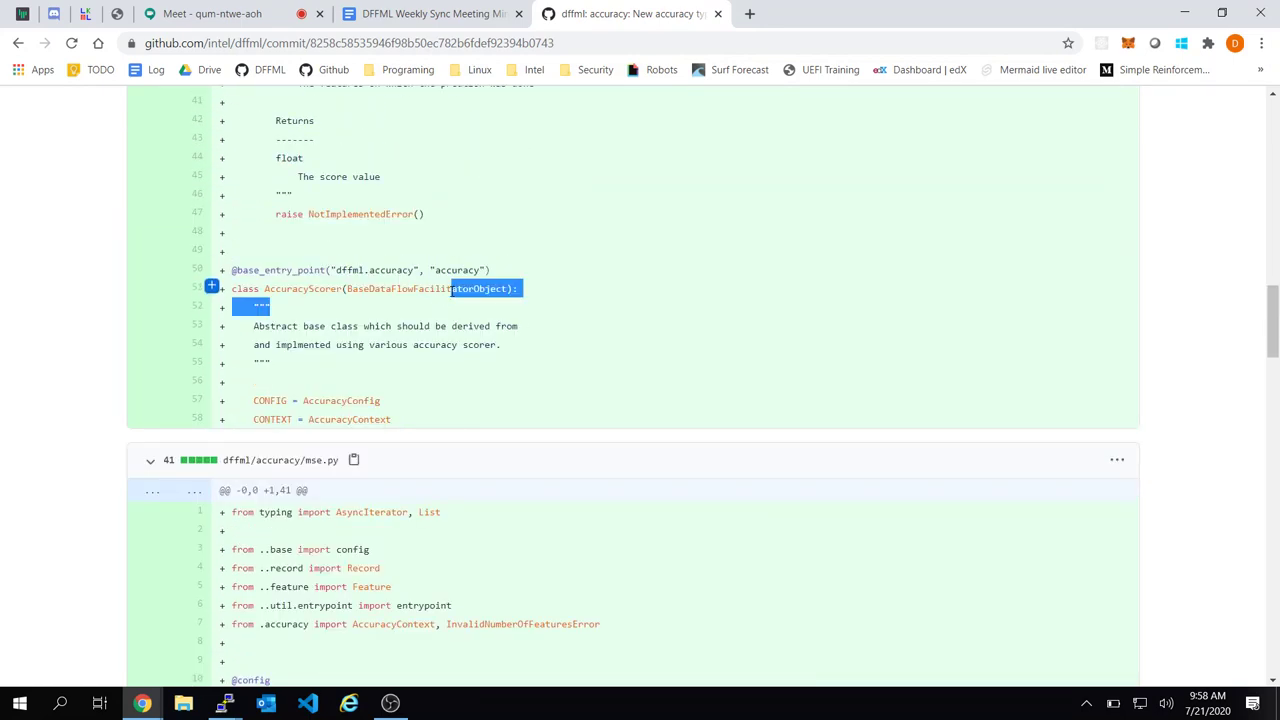
pyautogui.doubleClick(451, 289)
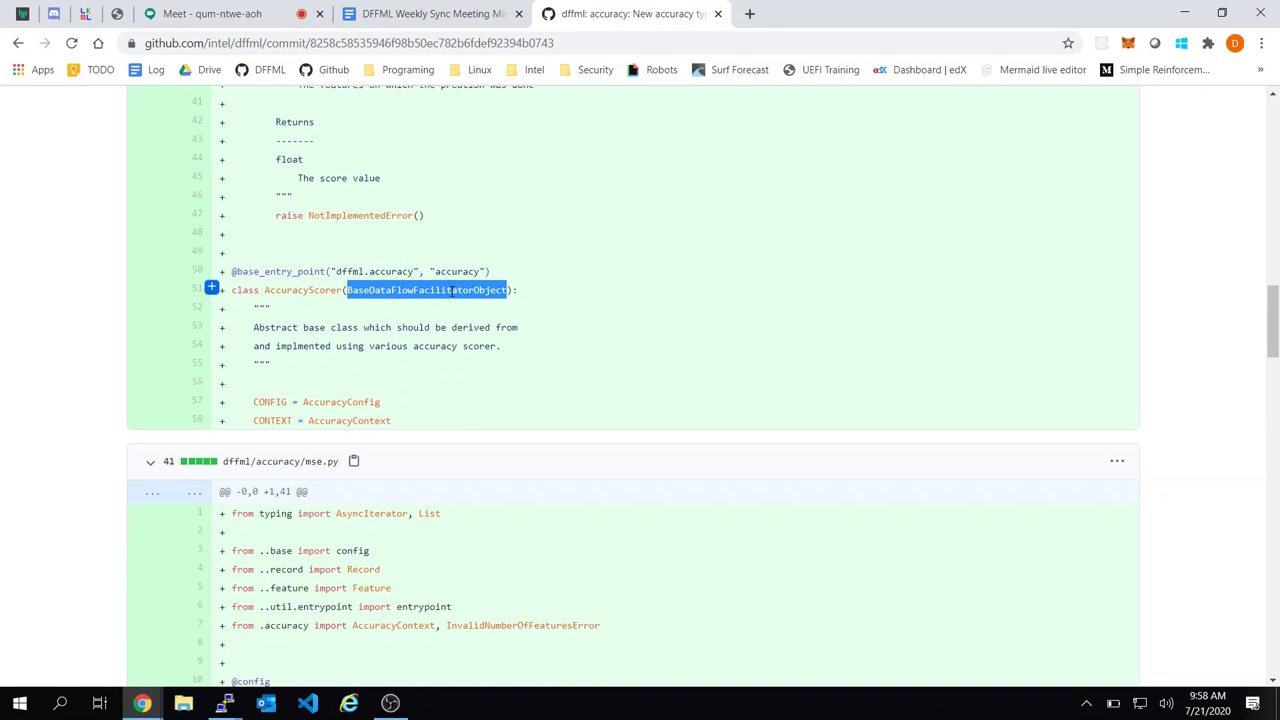
pyautogui.scroll(-4, 451, 292)
pyautogui.scroll(1, 451, 296)
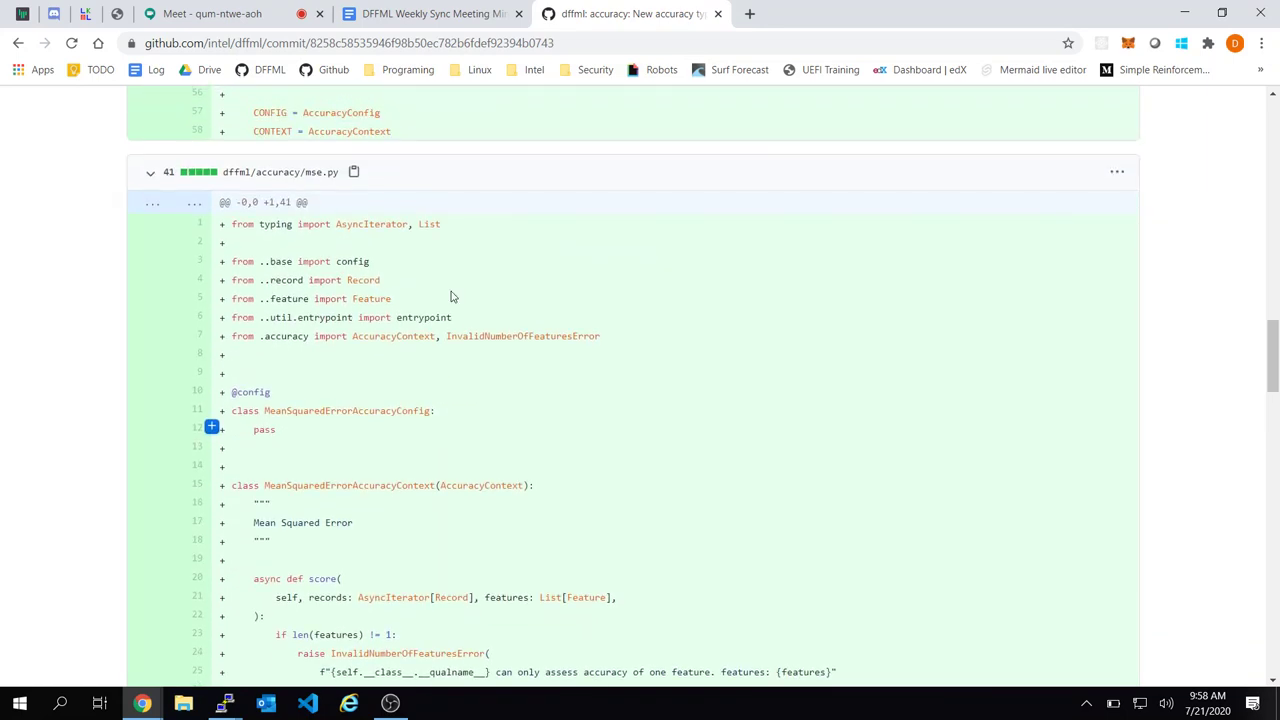
pyautogui.scroll(-5, 451, 296)
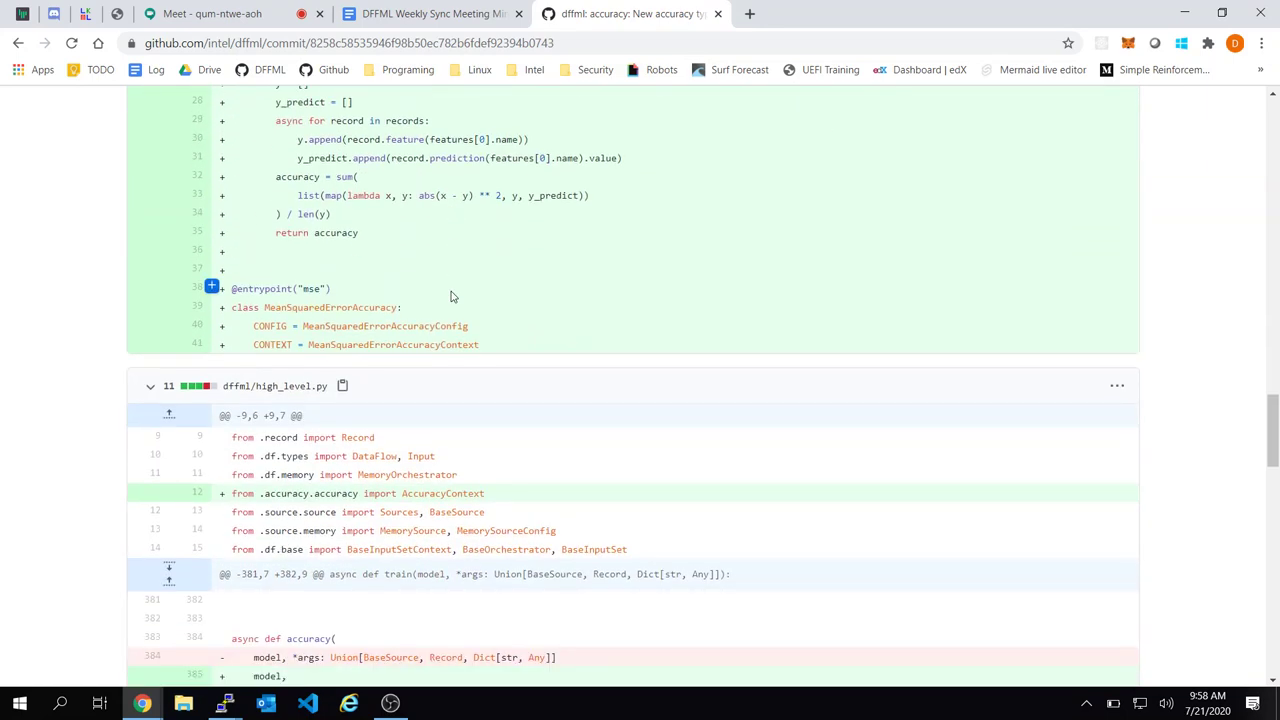
pyautogui.doubleClick(372, 310)
pyautogui.scroll(5, 589, 296)
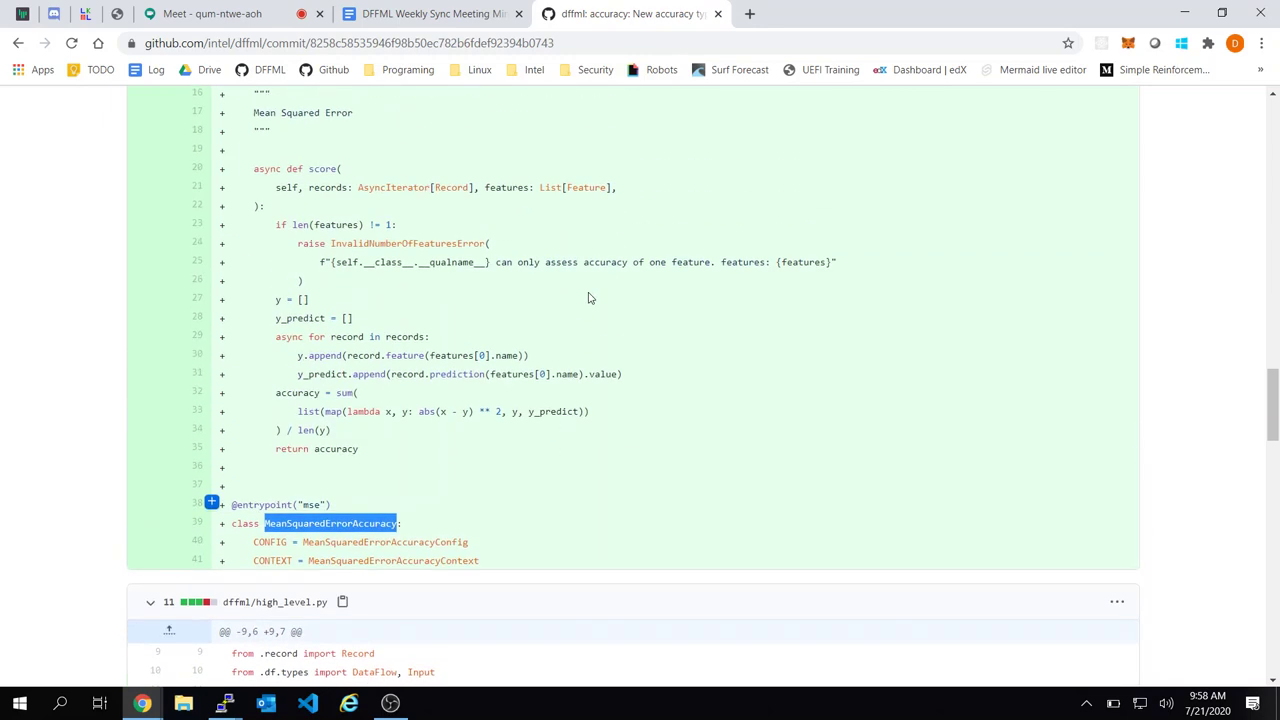
pyautogui.scroll(-2, 433, 408)
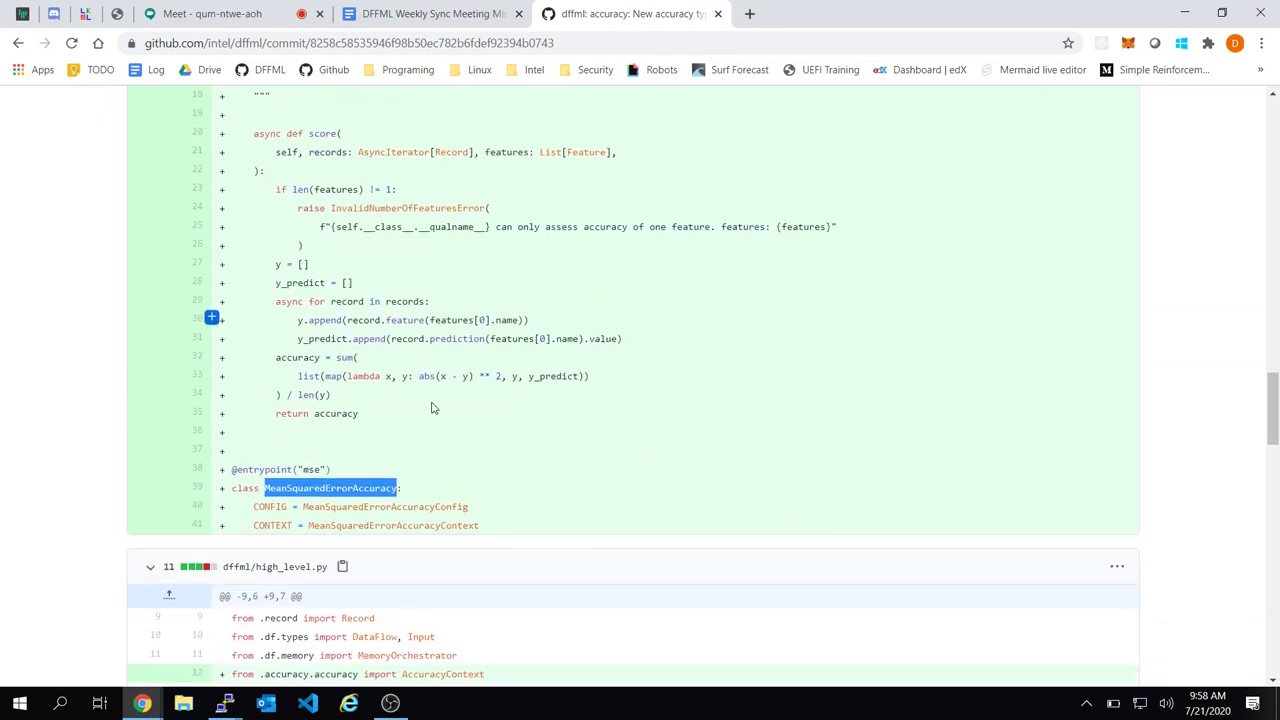
# Start a review comment on mse.py line 39 and select the AccuracyScorer name on line 51
pyautogui.click(211, 487)
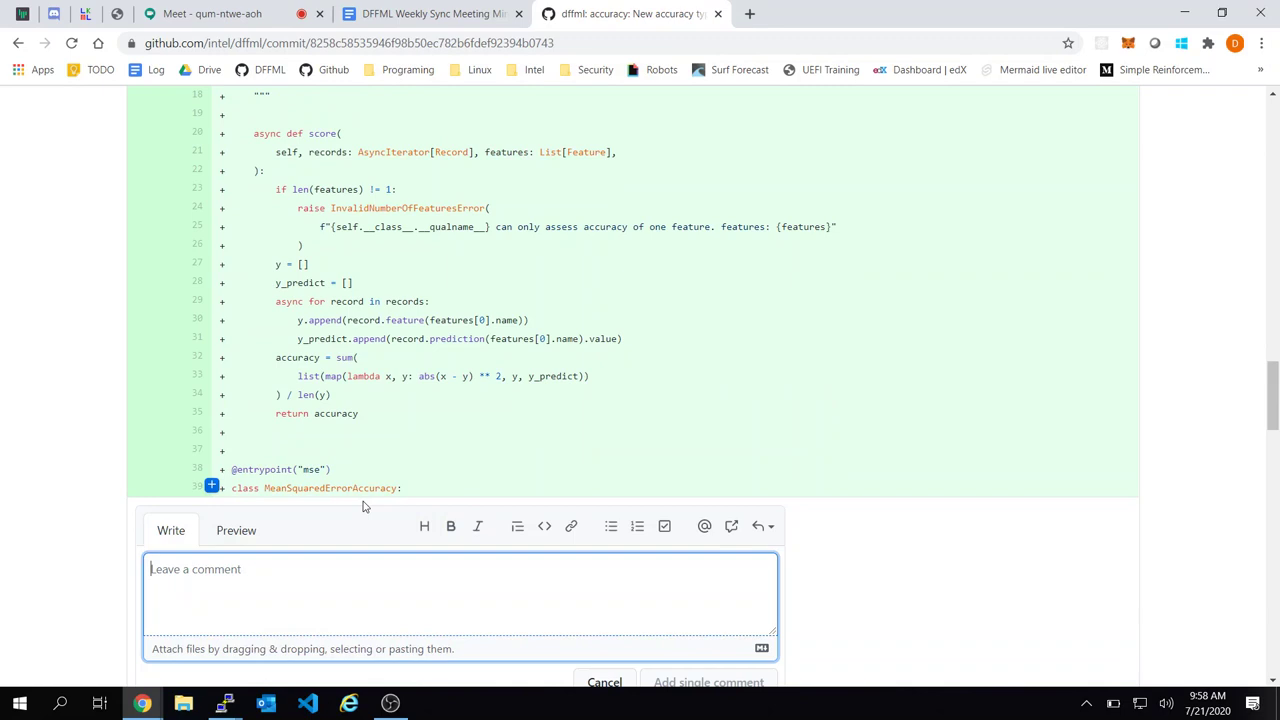
pyautogui.click(426, 528)
pyautogui.click(428, 528)
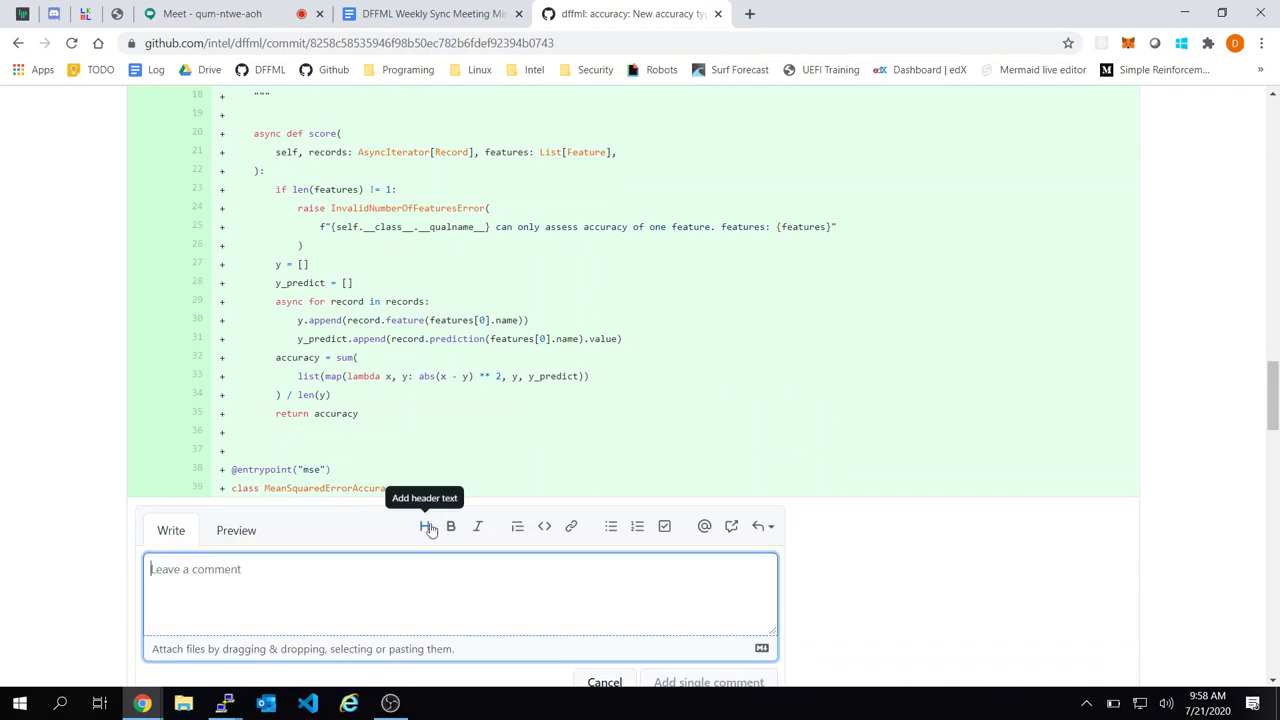
pyautogui.scroll(6, 571, 300)
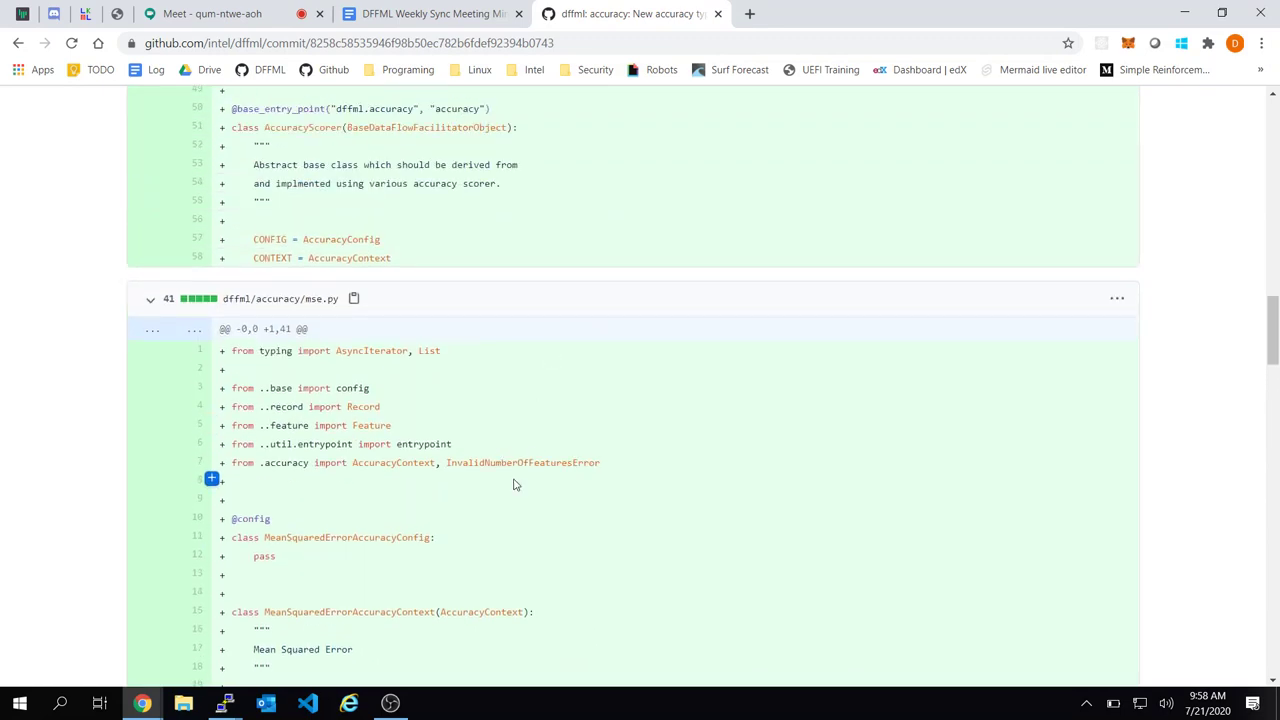
pyautogui.scroll(3, 514, 483)
pyautogui.doubleClick(315, 453)
pyautogui.hotkey('ctrl', 'c')
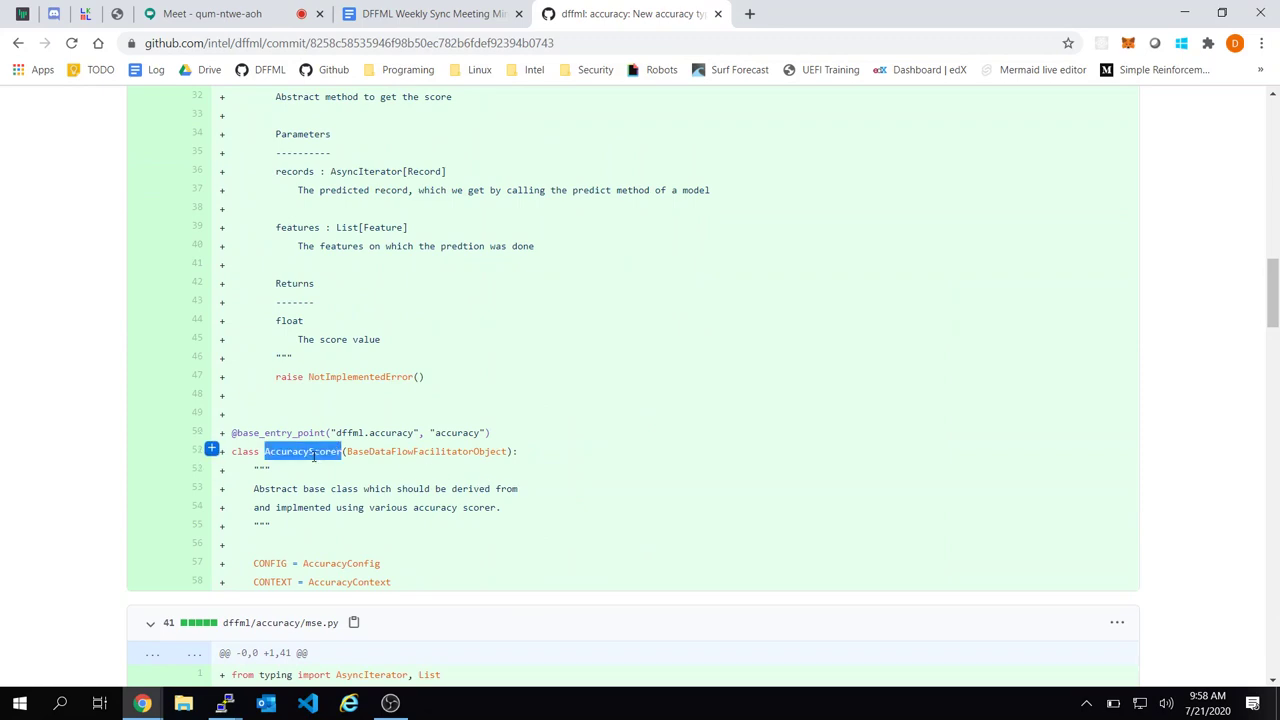
pyautogui.scroll(-10, 315, 455)
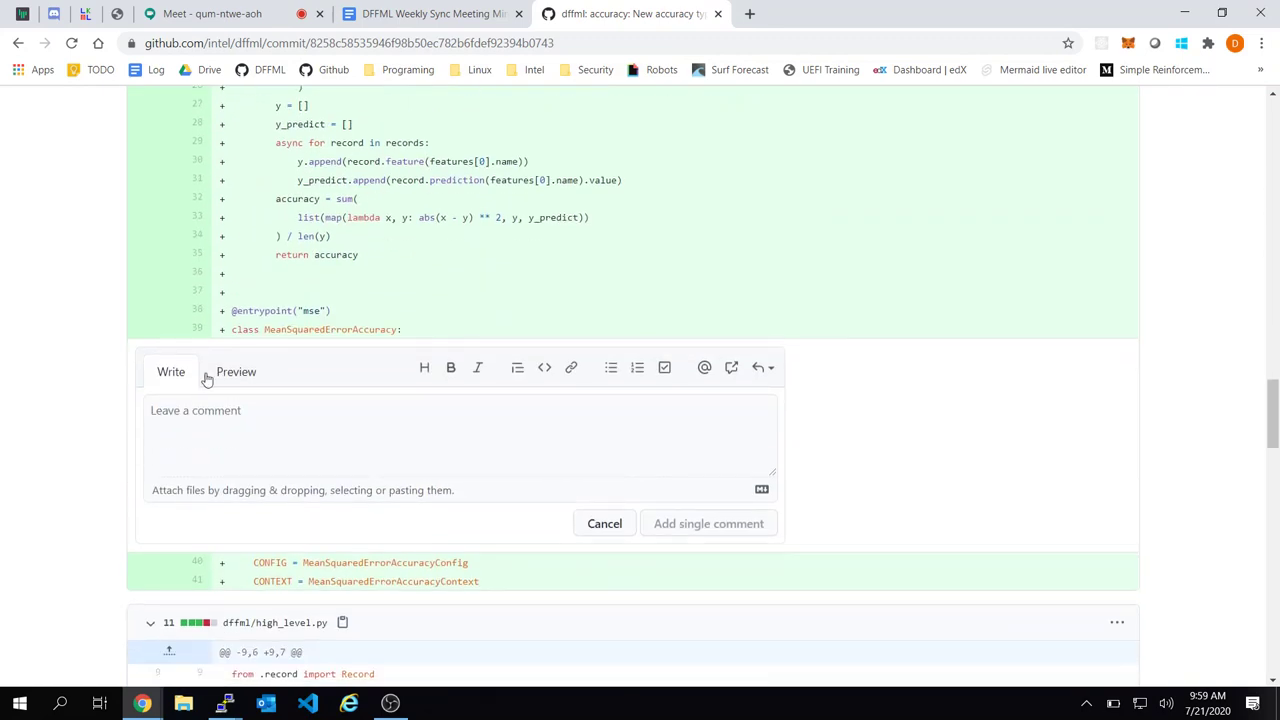
# Draft a ```python block reading class MeanSquaredErrorAccuracy(AccuracyScorer): in the comment
pyautogui.click(391, 410)
pyautogui.write('```p')
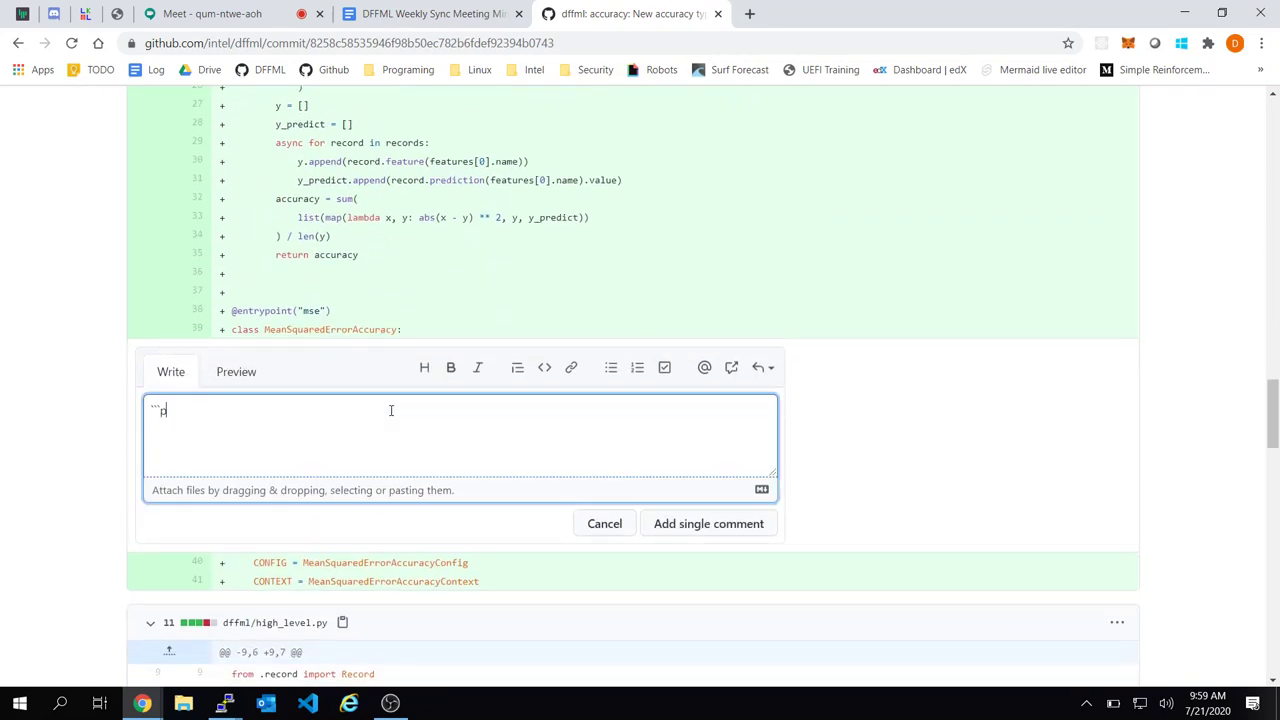
pyautogui.write('ython')
pyautogui.hotkey('ctrl', 'v')
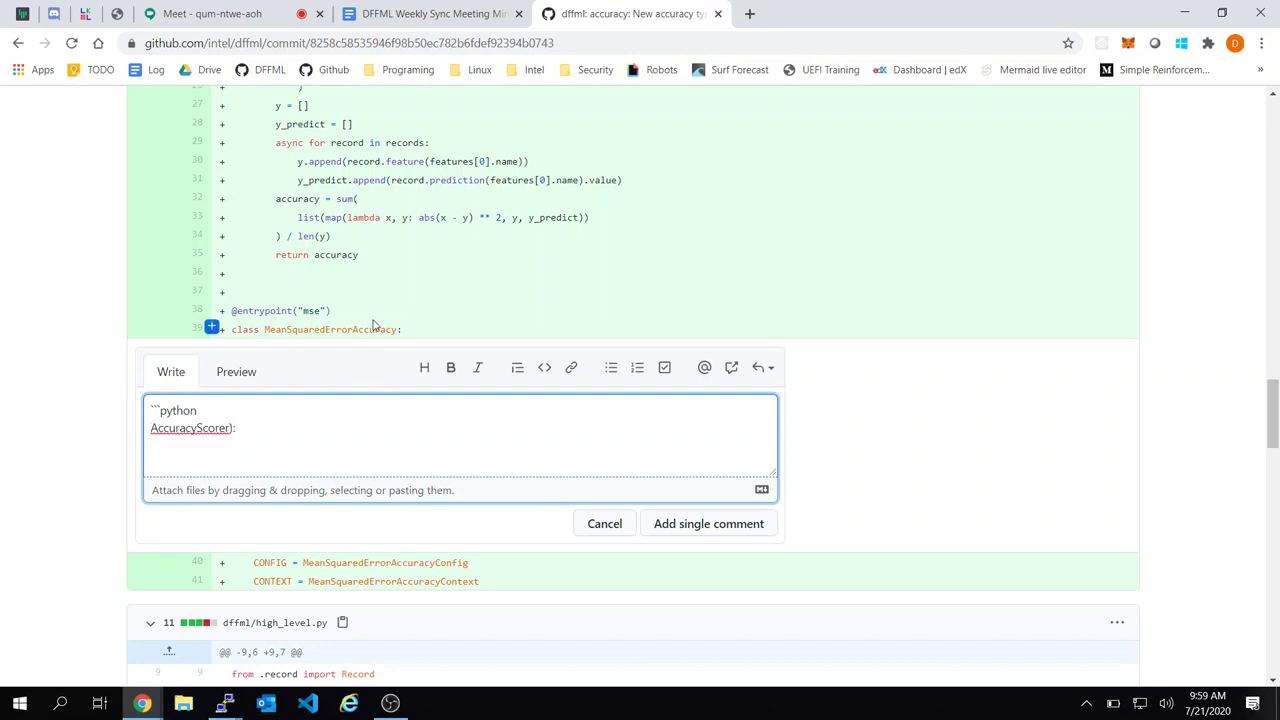
pyautogui.moveTo(416, 331); pyautogui.dragTo(212, 328)
pyautogui.hotkey('ctrl', 'c')
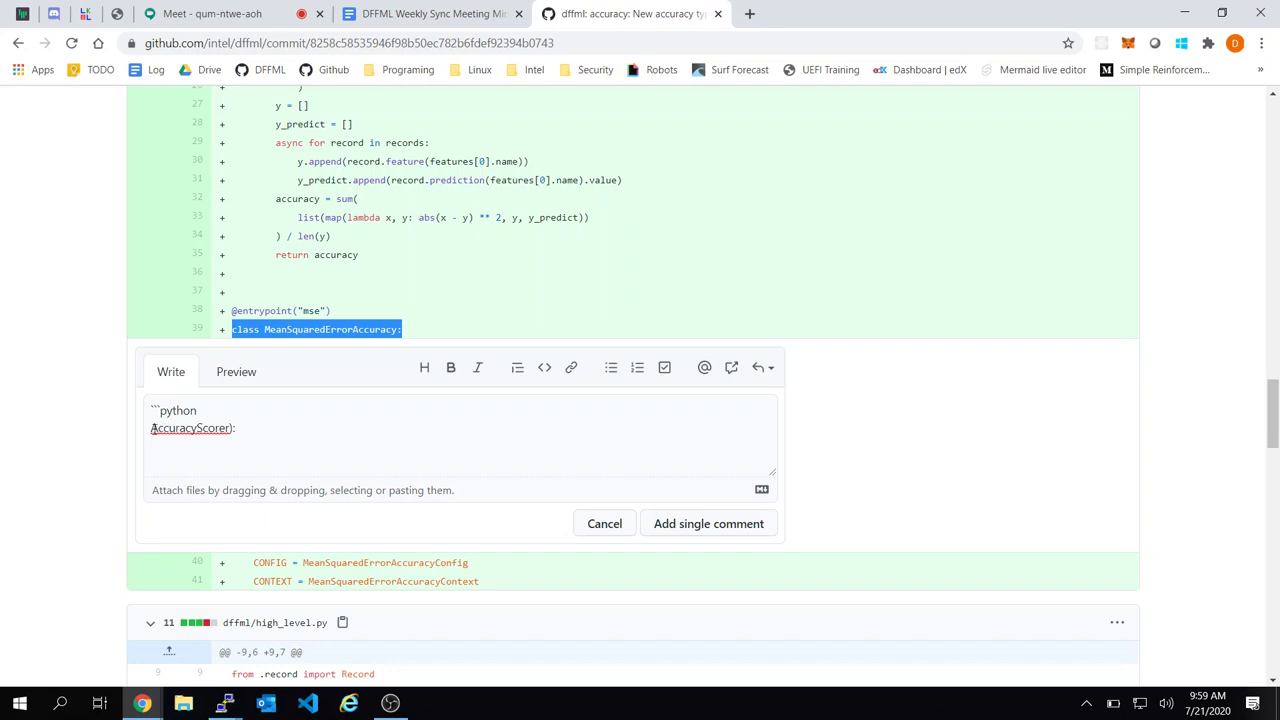
pyautogui.click(150, 428)
pyautogui.hotkey('ctrl', 'v')
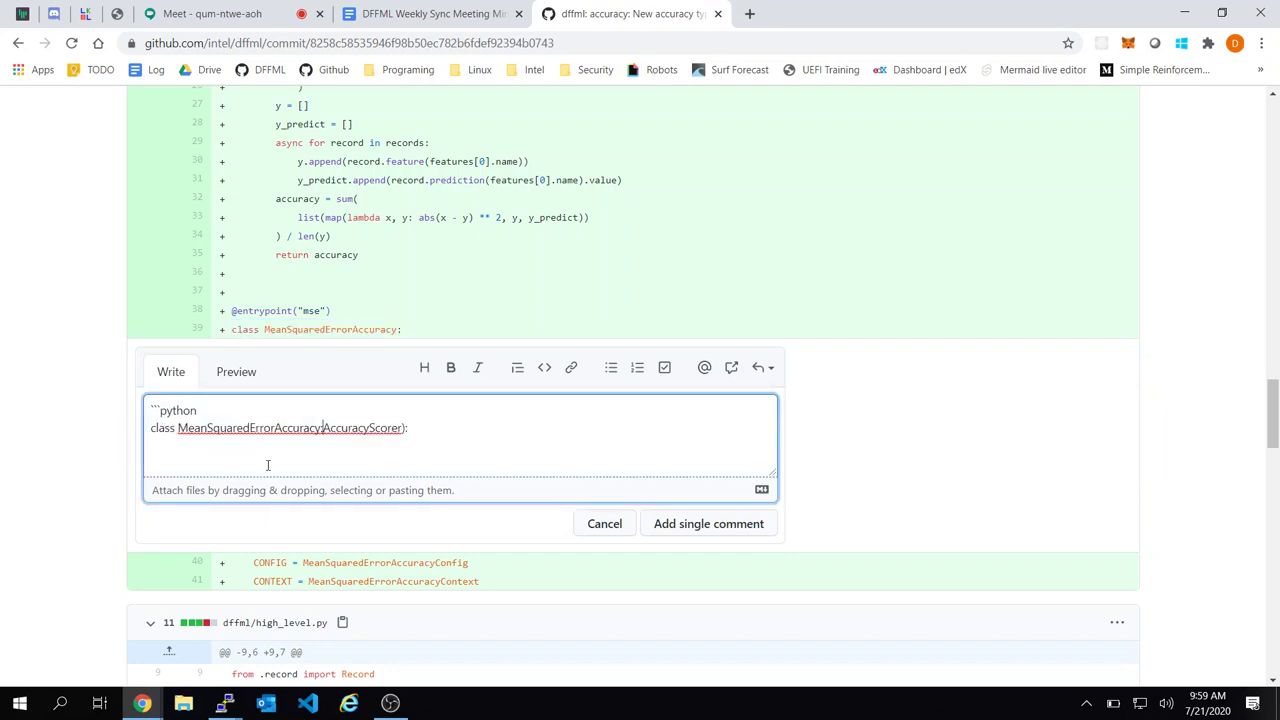
pyautogui.write('(')
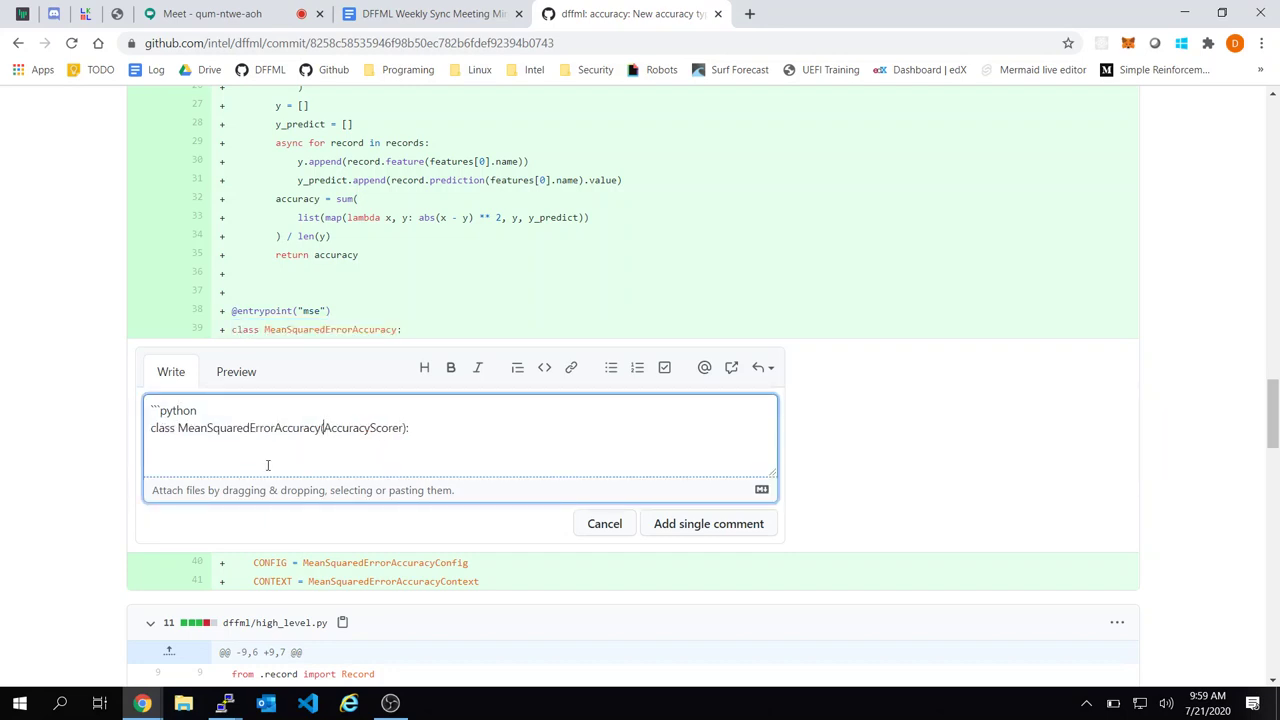
pyautogui.press('End')
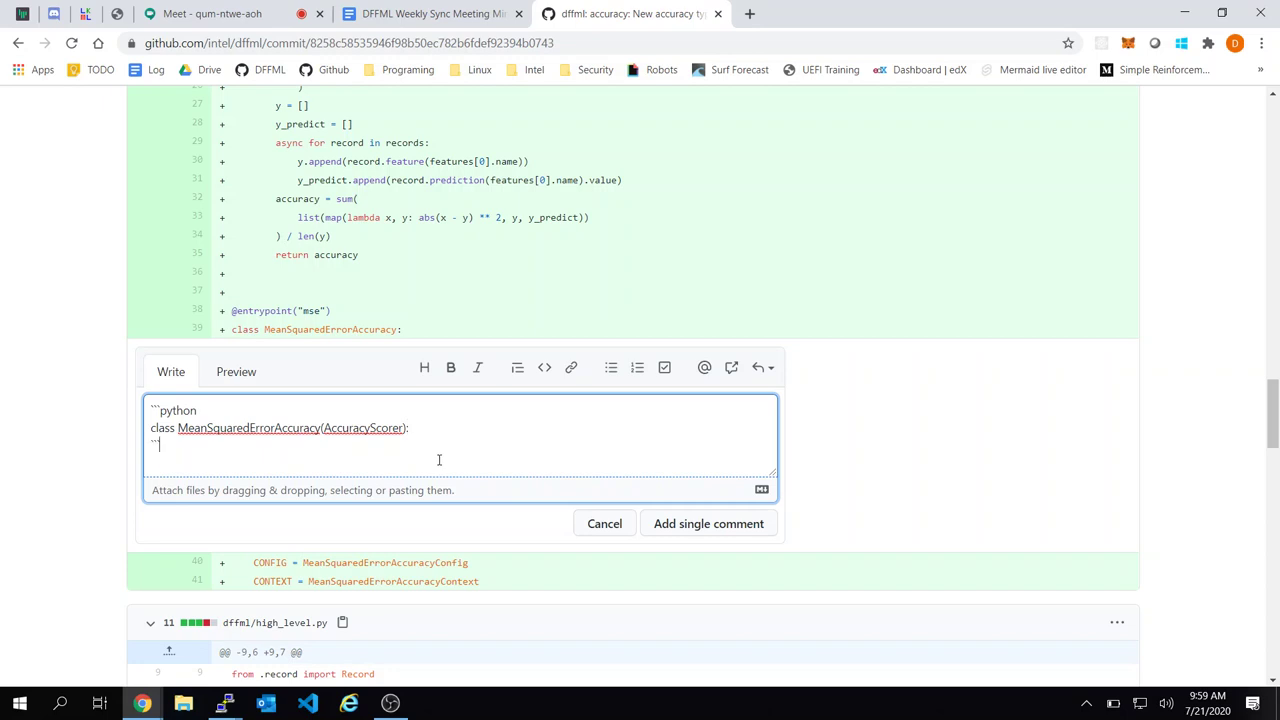
pyautogui.moveTo(426, 430); pyautogui.dragTo(413, 415)
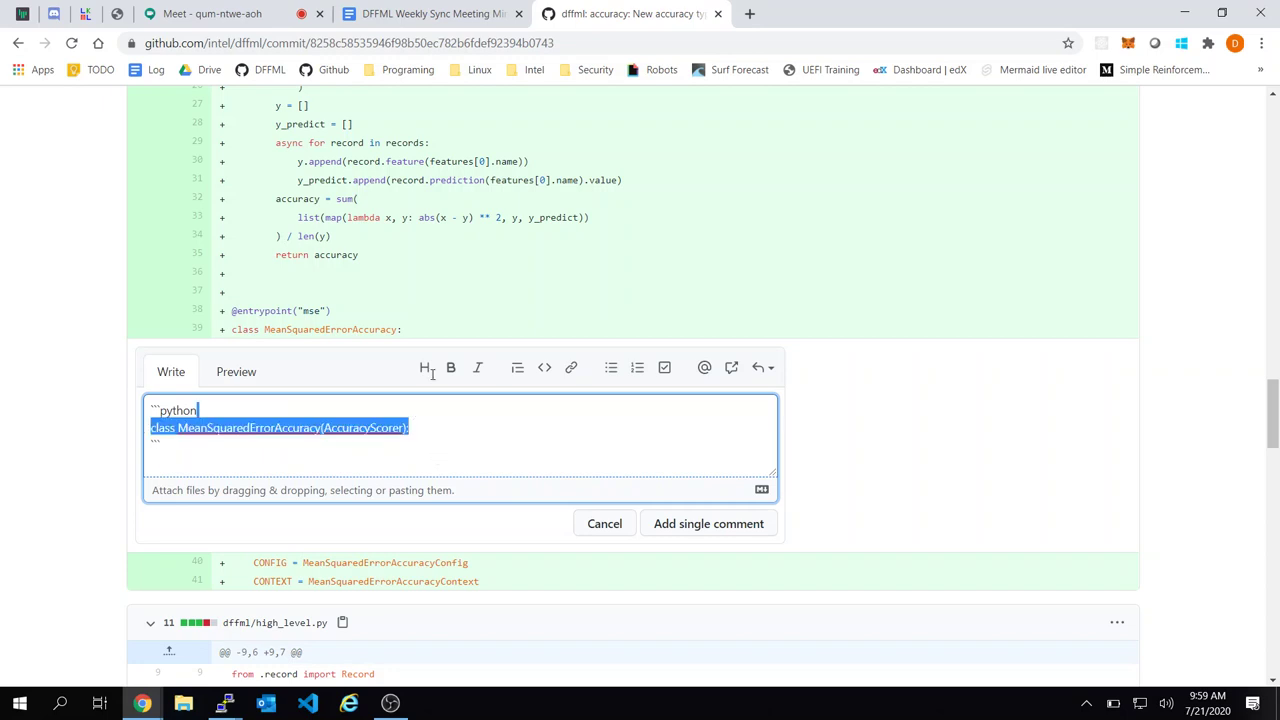
# Check the video meeting and meeting-minutes tabs before returning to the commit page
pyautogui.click(250, 13)
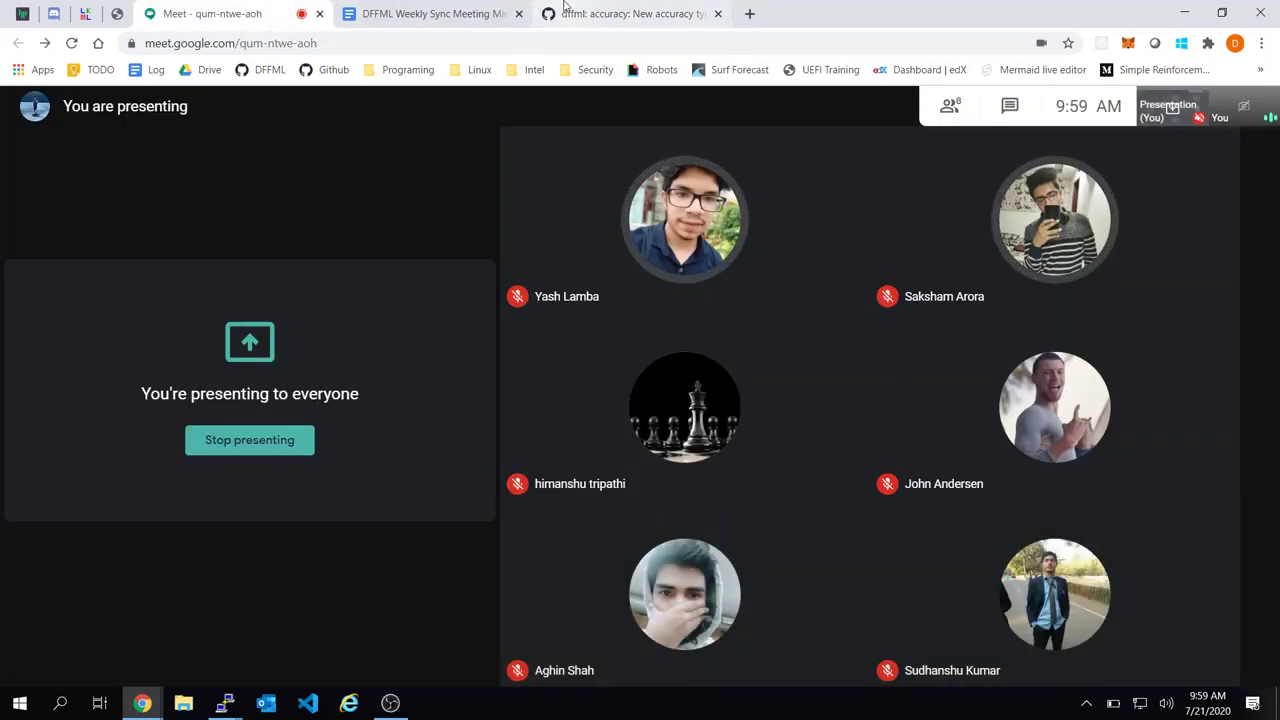
pyautogui.click(565, 10)
pyautogui.click(466, 12)
pyautogui.click(630, 10)
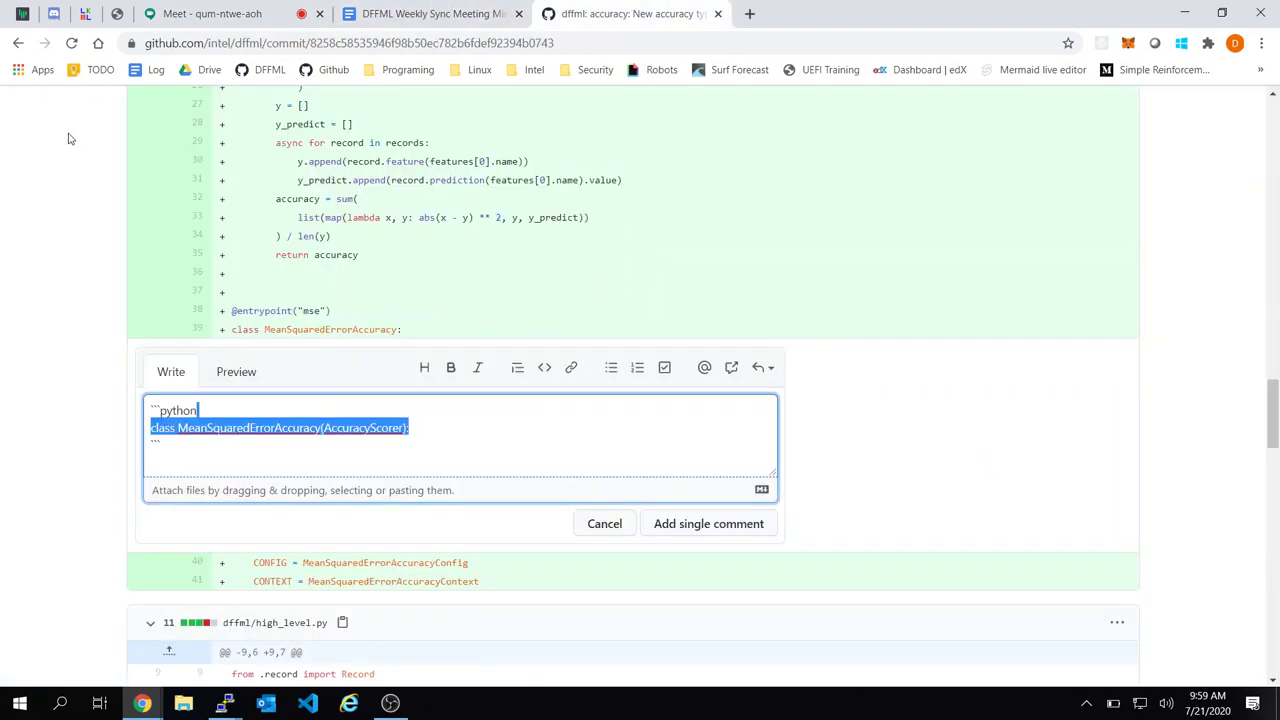
# Go back through history to PR #792's changed files, then forward again to the accuracy commit
pyautogui.rightClick(18, 43)
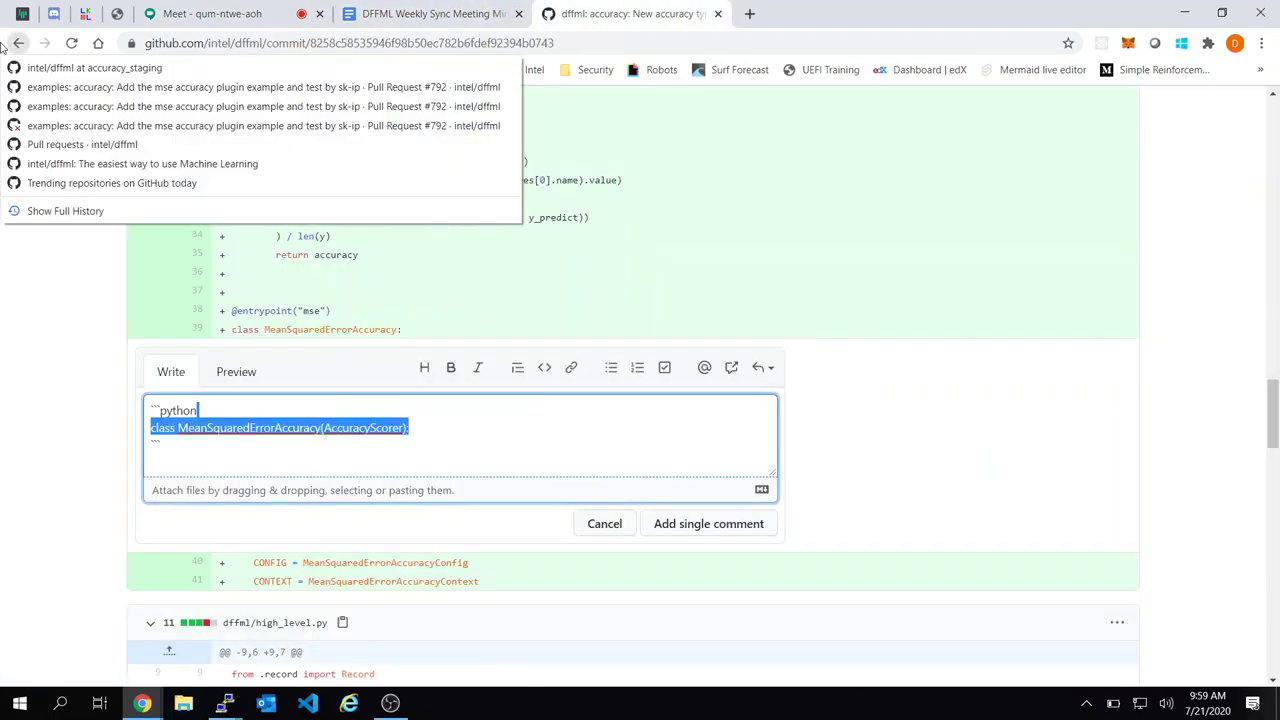
pyautogui.click(70, 106)
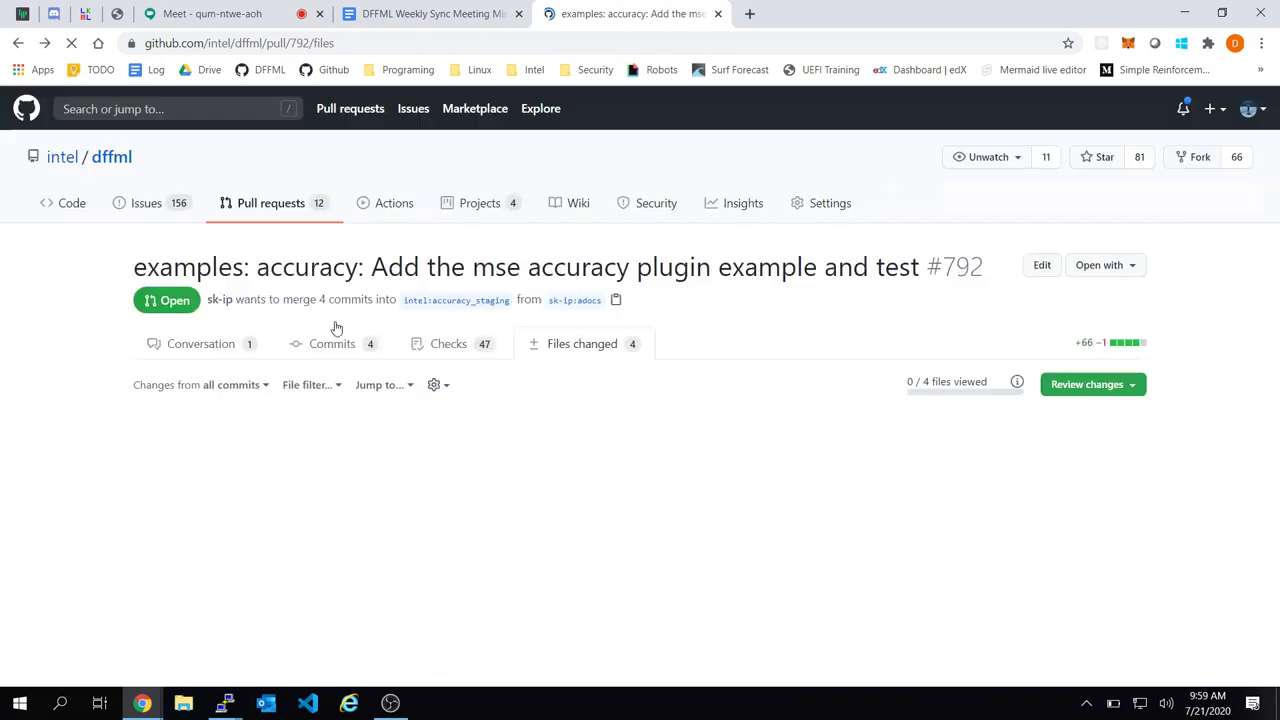
pyautogui.scroll(-1, 566, 540)
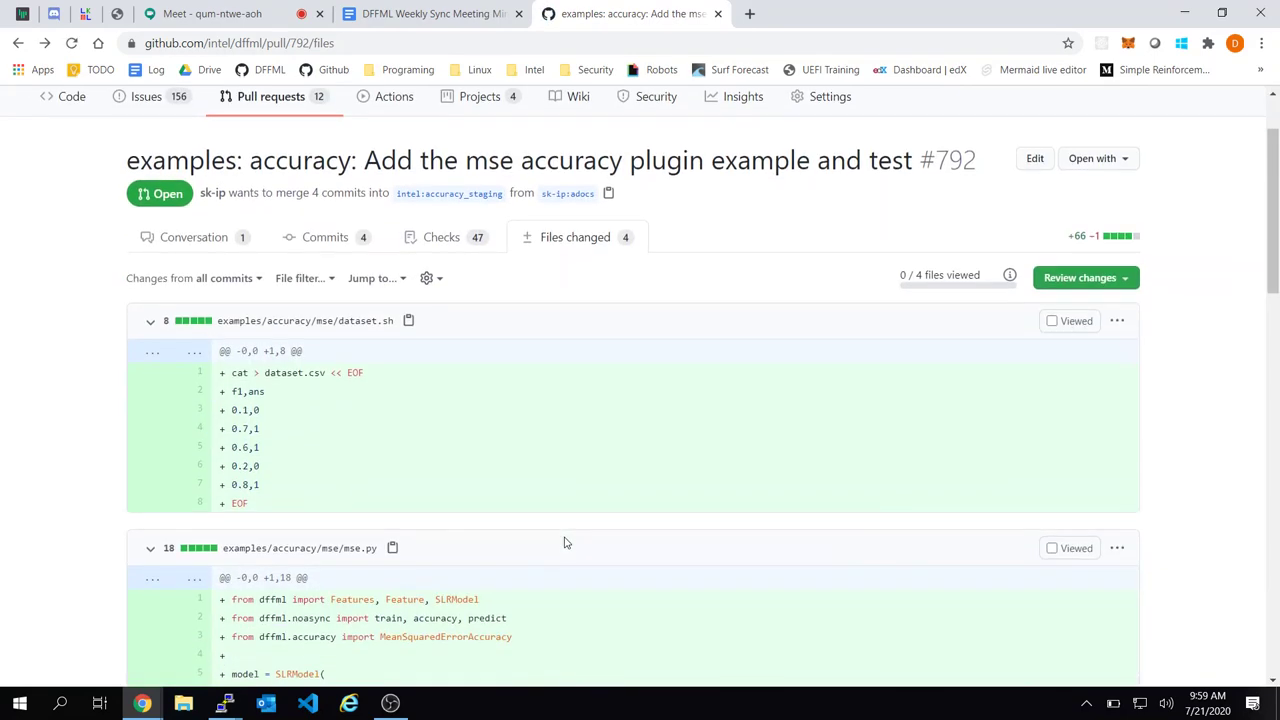
pyautogui.middleClick(42, 42)
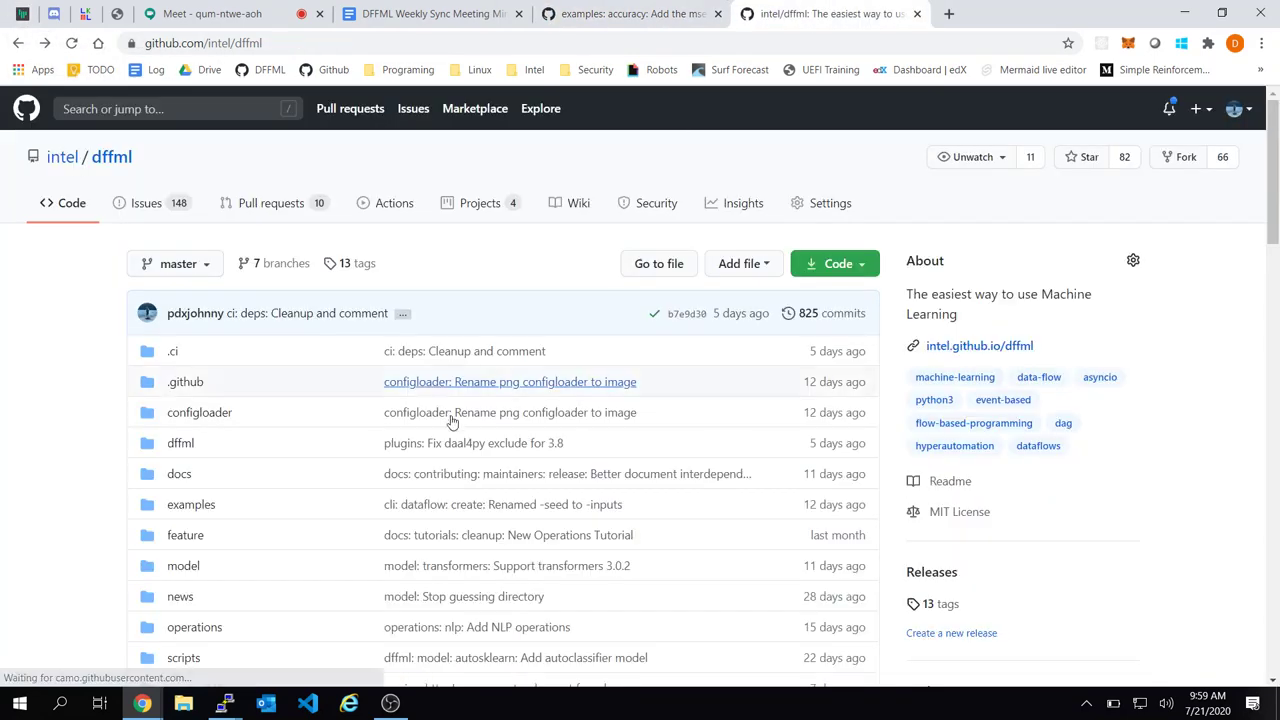
pyautogui.scroll(-4, 452, 422)
pyautogui.scroll(4, 452, 422)
pyautogui.click(47, 57)
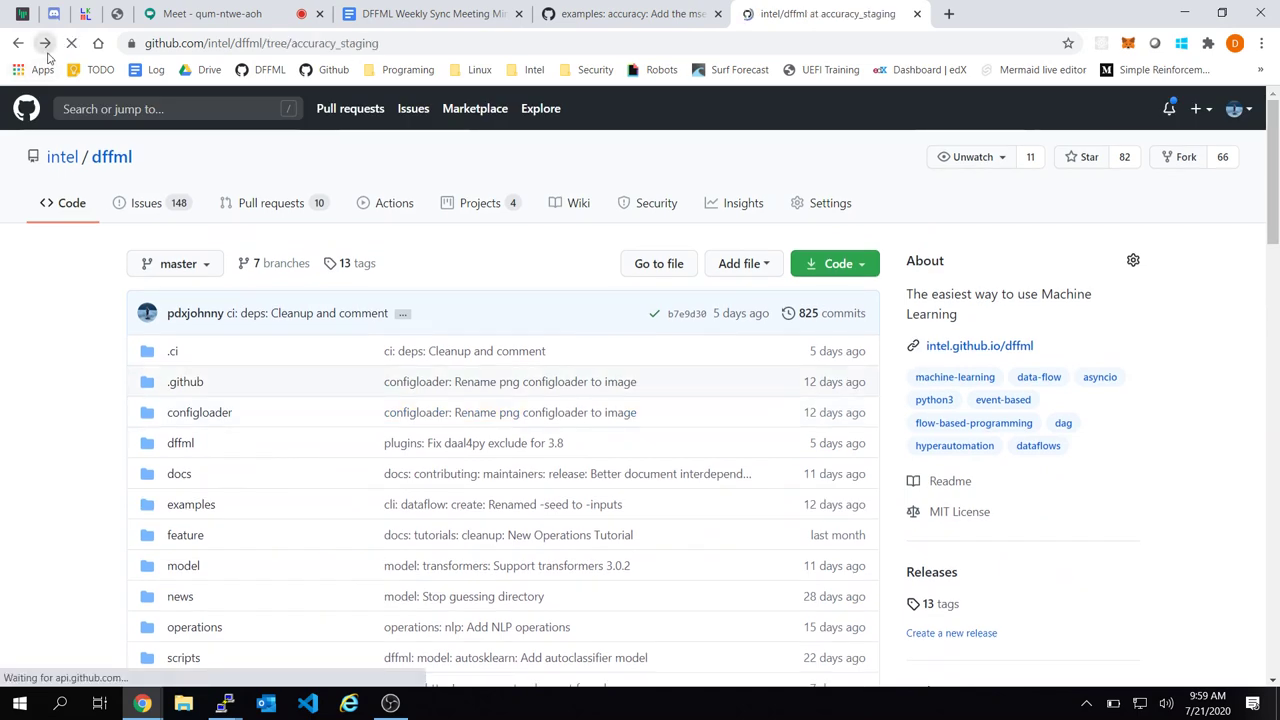
pyautogui.click(45, 46)
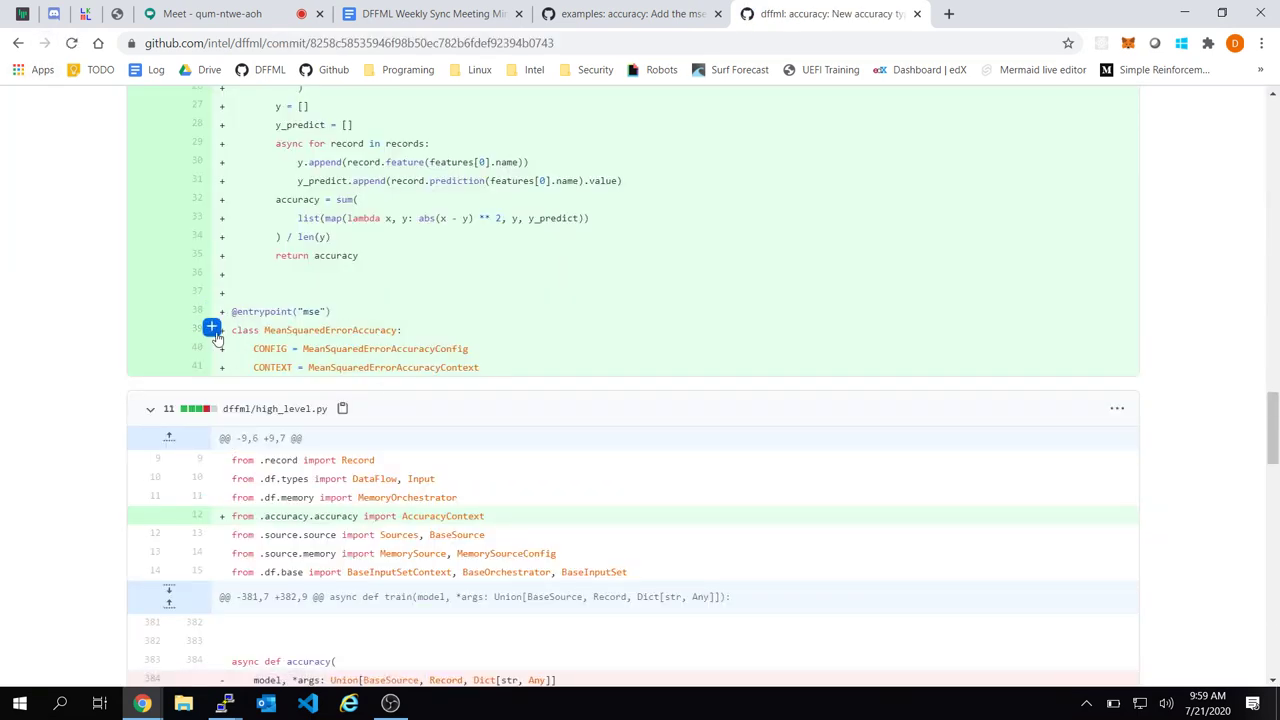
# Restore the python class suggestion in the line 39 comment and add it as a single comment
pyautogui.click(214, 333)
pyautogui.hotkey('ctrl', 'v')
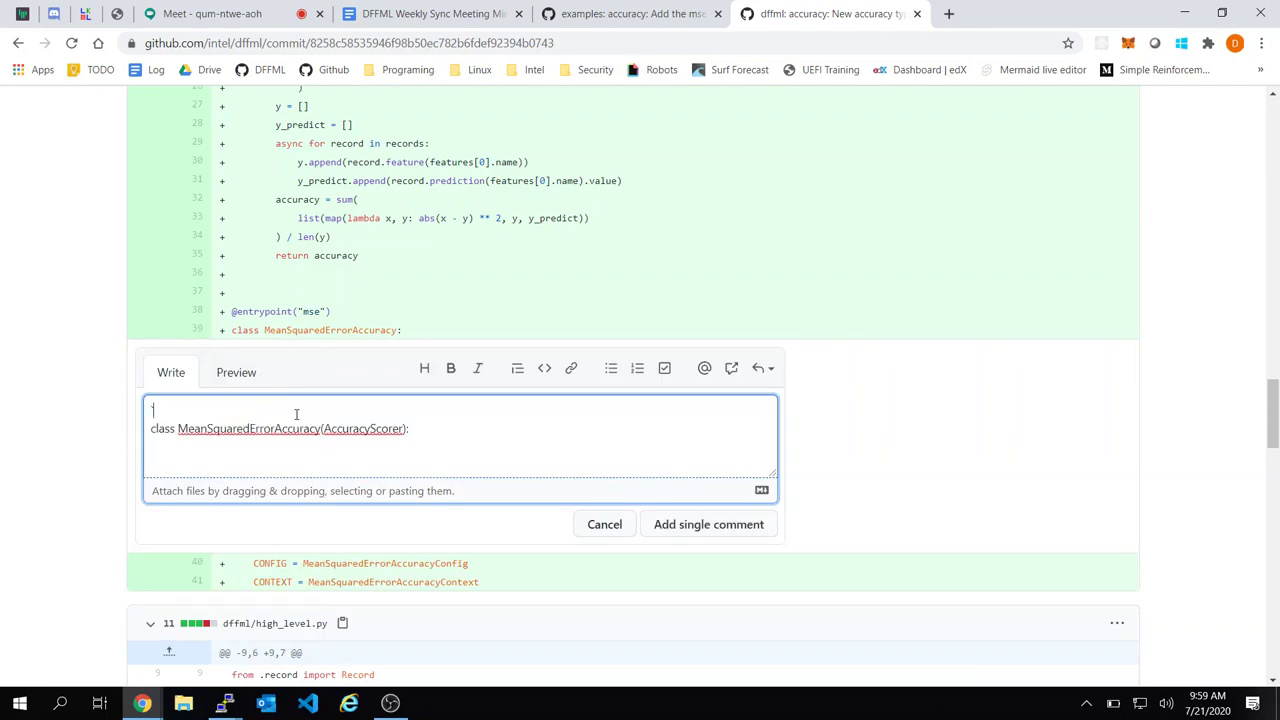
pyautogui.write('ython')
pyautogui.hotkey('ctrl', 'a')
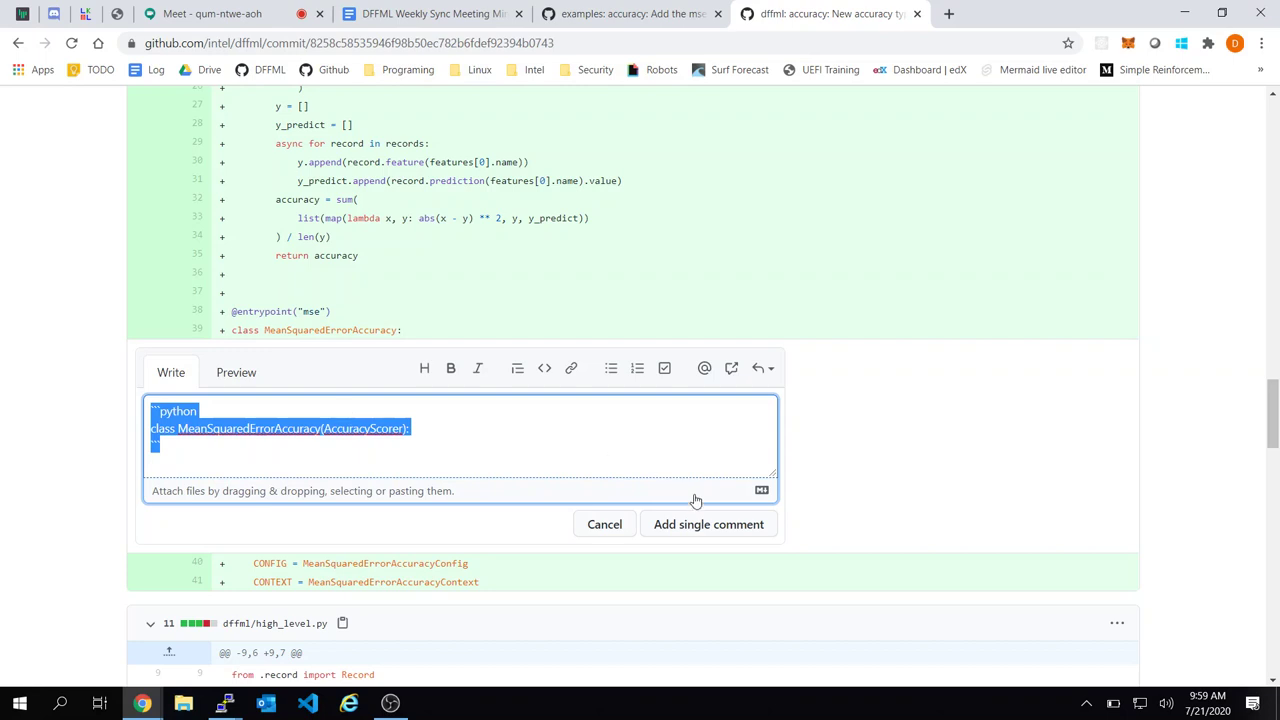
pyautogui.click(710, 524)
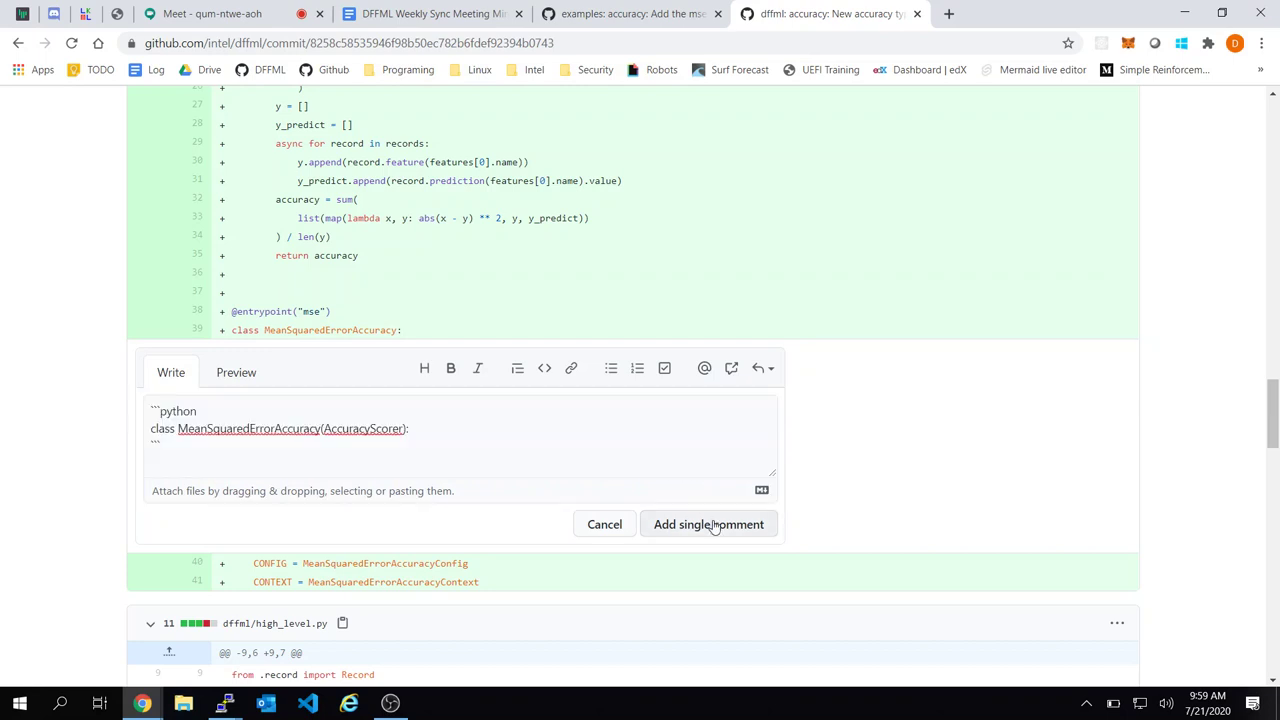
# Copy the accuracy commit's link from the line 39 comment and close the commit page
pyautogui.click(196, 329)
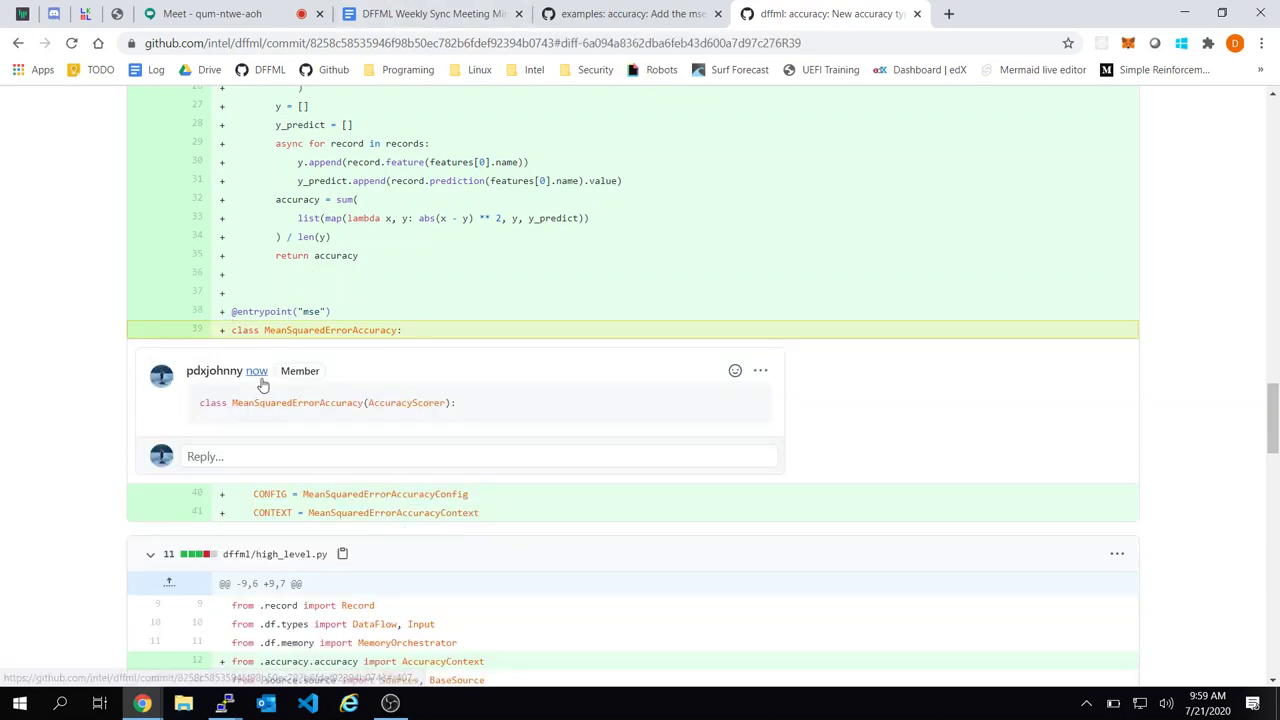
pyautogui.click(257, 371)
pyautogui.hotkey('ctrl', 'a')
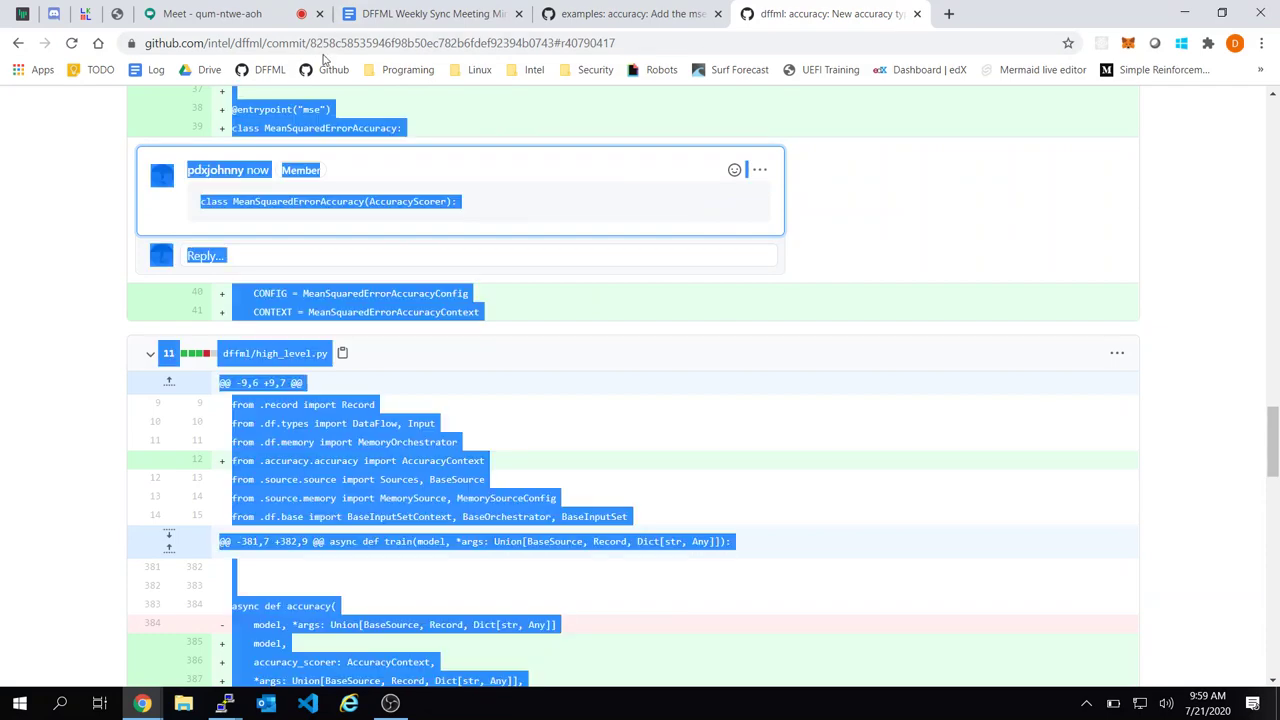
pyautogui.click(311, 44)
pyautogui.hotkey('ctrl', 'w')
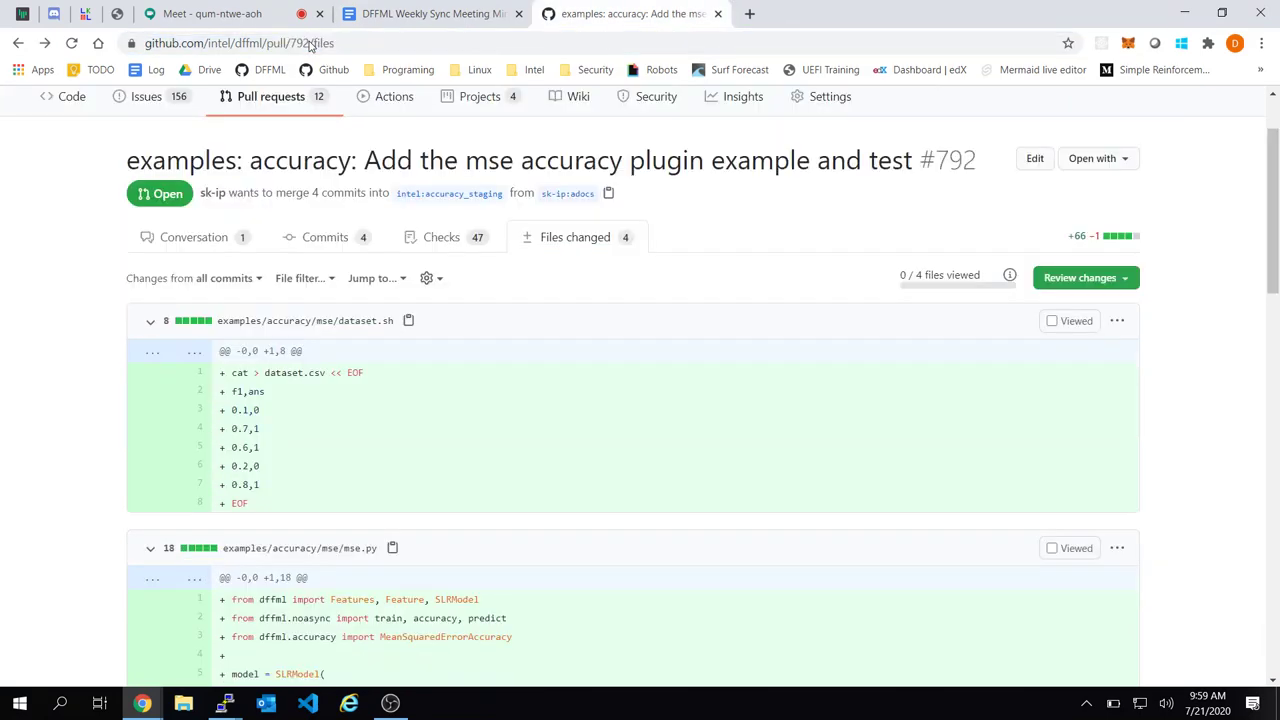
# Write a PR #792 comment with the commit link saying it should fix the `__aenter__/__aexit__` issue
pyautogui.scroll(-10, 520, 371)
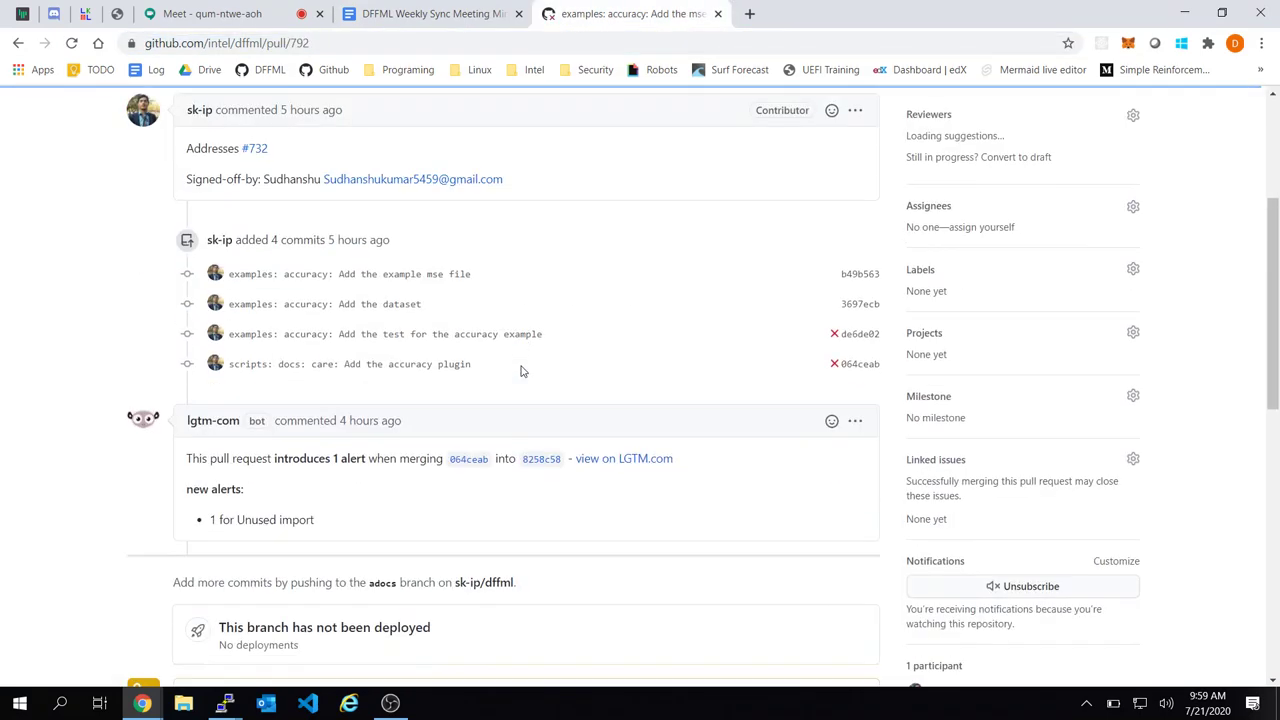
pyautogui.click(322, 586)
pyautogui.hotkey('ctrl', 'v')
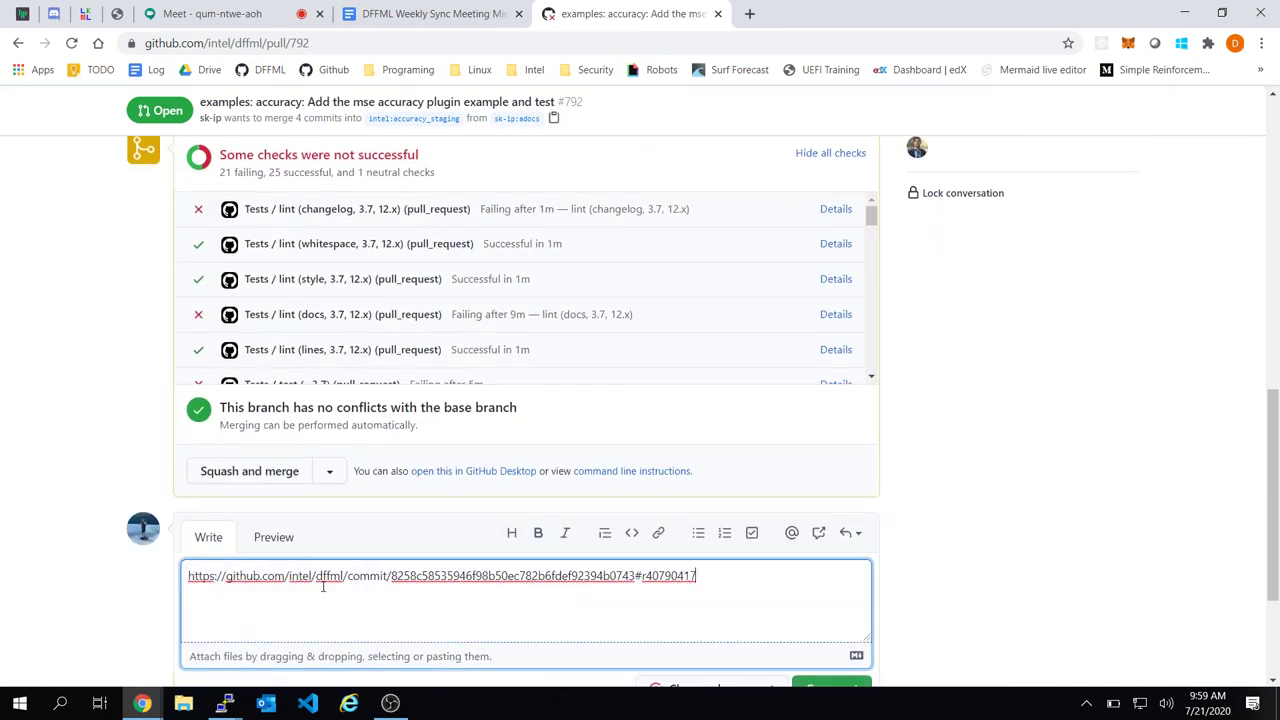
pyautogui.write('shoudl fid')
pyautogui.press('BackSpace')
pyautogui.write('`__aenter__/_')
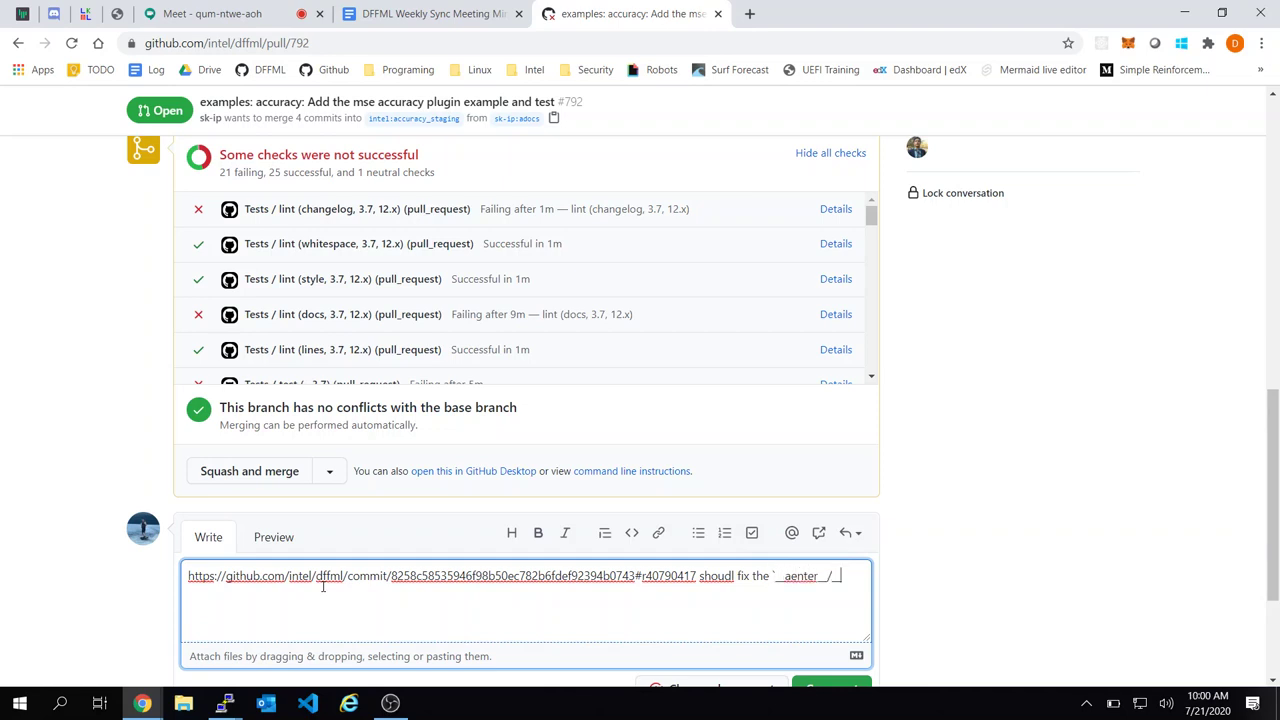
pyautogui.write('_aexit')
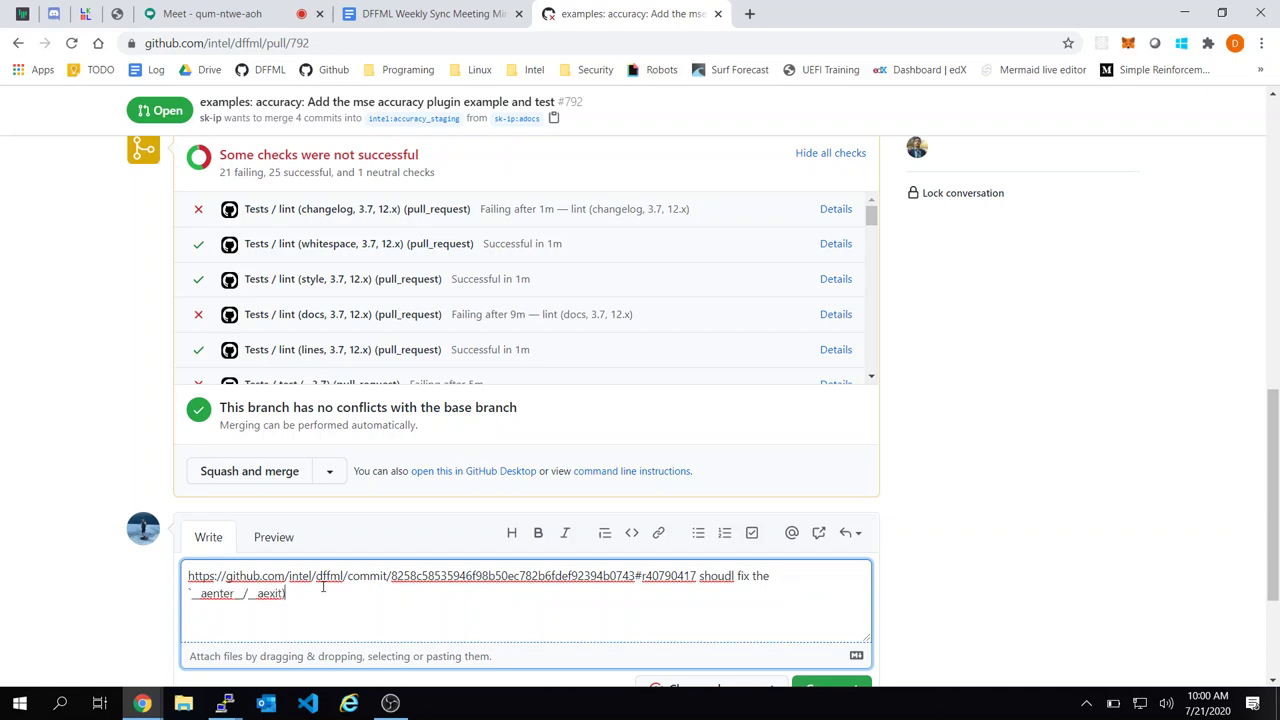
pyautogui.write('__` issue')
pyautogui.scroll(-1, 461, 606)
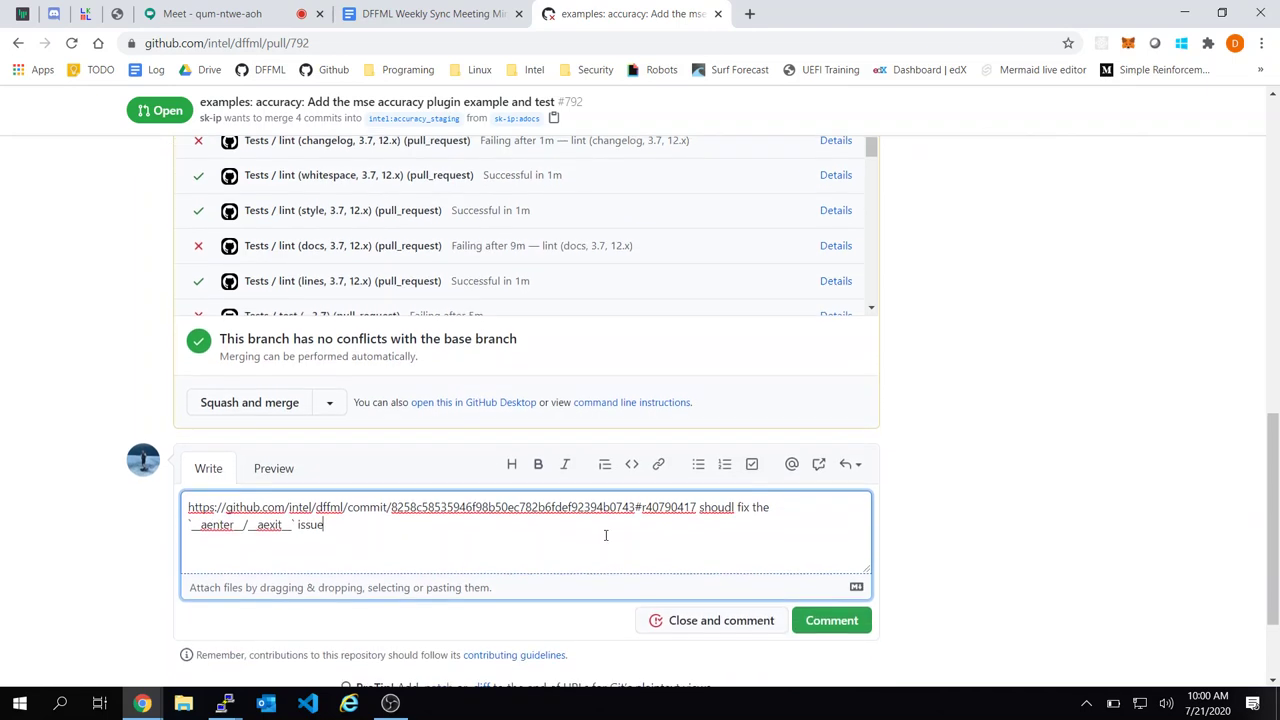
# Correct 'shoudl' to 'should' with spellcheck and post the comment on PR #792
pyautogui.rightClick(726, 504)
pyautogui.click(820, 315)
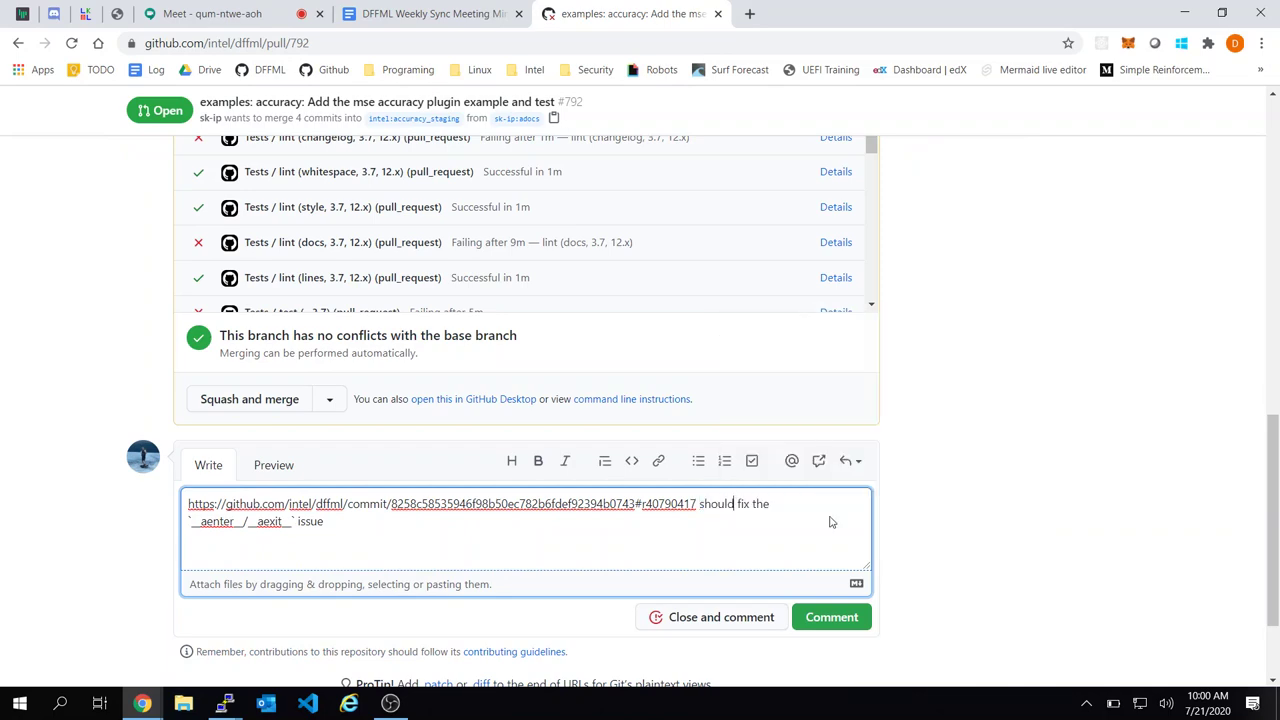
pyautogui.click(831, 626)
pyautogui.scroll(4, 868, 593)
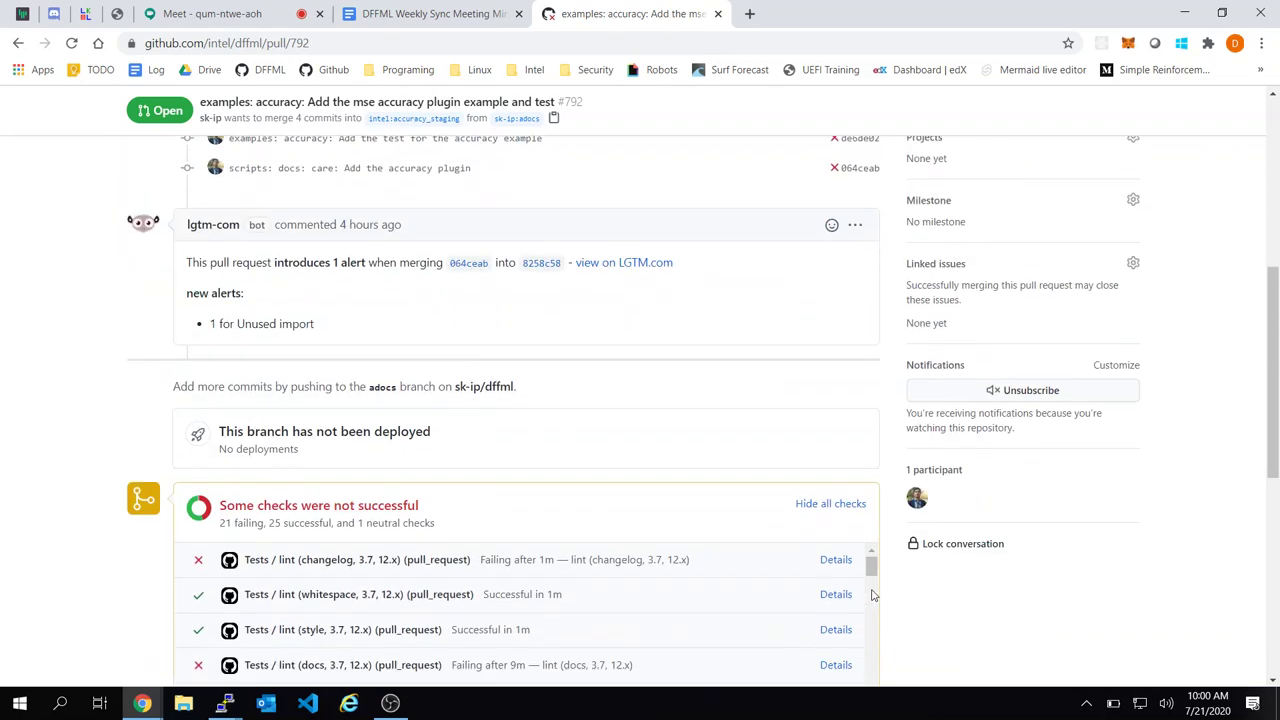
pyautogui.scroll(2, 871, 595)
pyautogui.click(430, 13)
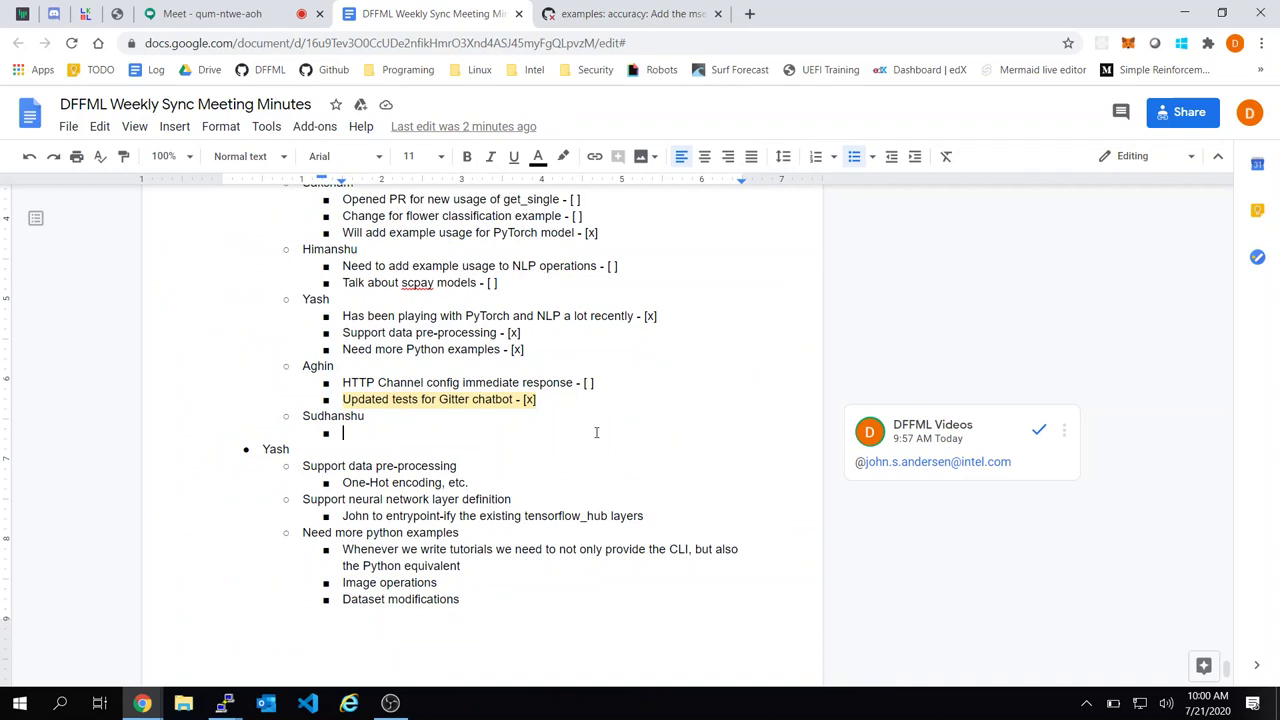
# Add 'Phase 1 of accuracy scoring merged - [x]' under Sudhanshu in the minutes
pyautogui.write('Phase ')
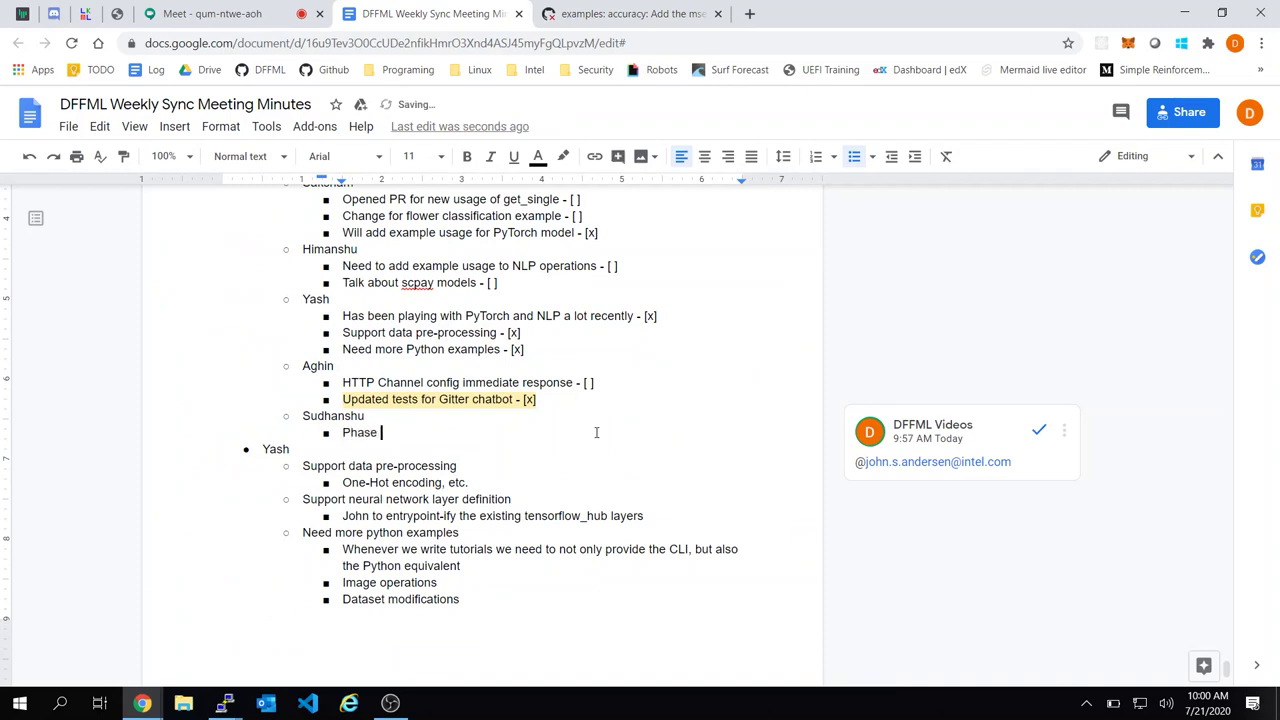
pyautogui.write('1 of accuracy soc')
pyautogui.write('ring mored')
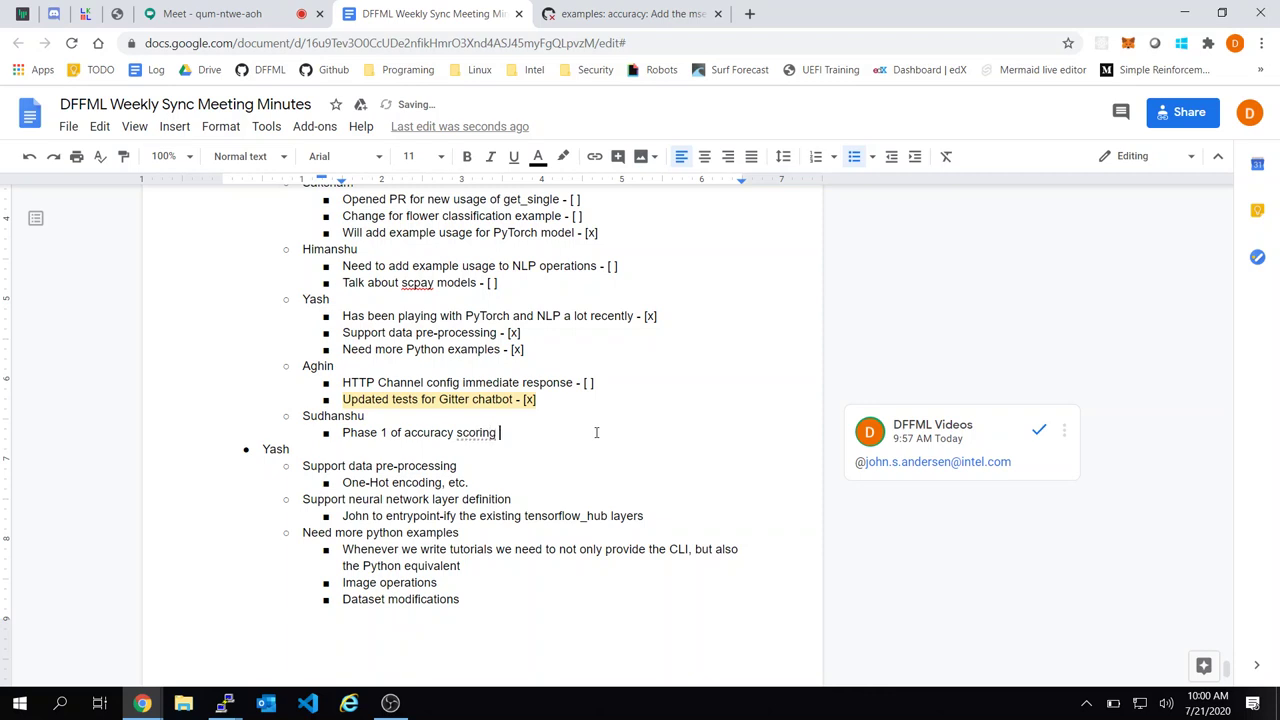
pyautogui.press('BackSpace')
pyautogui.press('BackSpace')
pyautogui.press('BackSpace')
pyautogui.press('BackSpace')
pyautogui.write('erged - [ ]')
pyautogui.press('BackSpace')
pyautogui.press('BackSpace')
pyautogui.write('x]')
# Add a second checked item, 'Phase 2 PR up ready for review - [x]'
pyautogui.press('Return')
pyautogui.write('Pase 2')
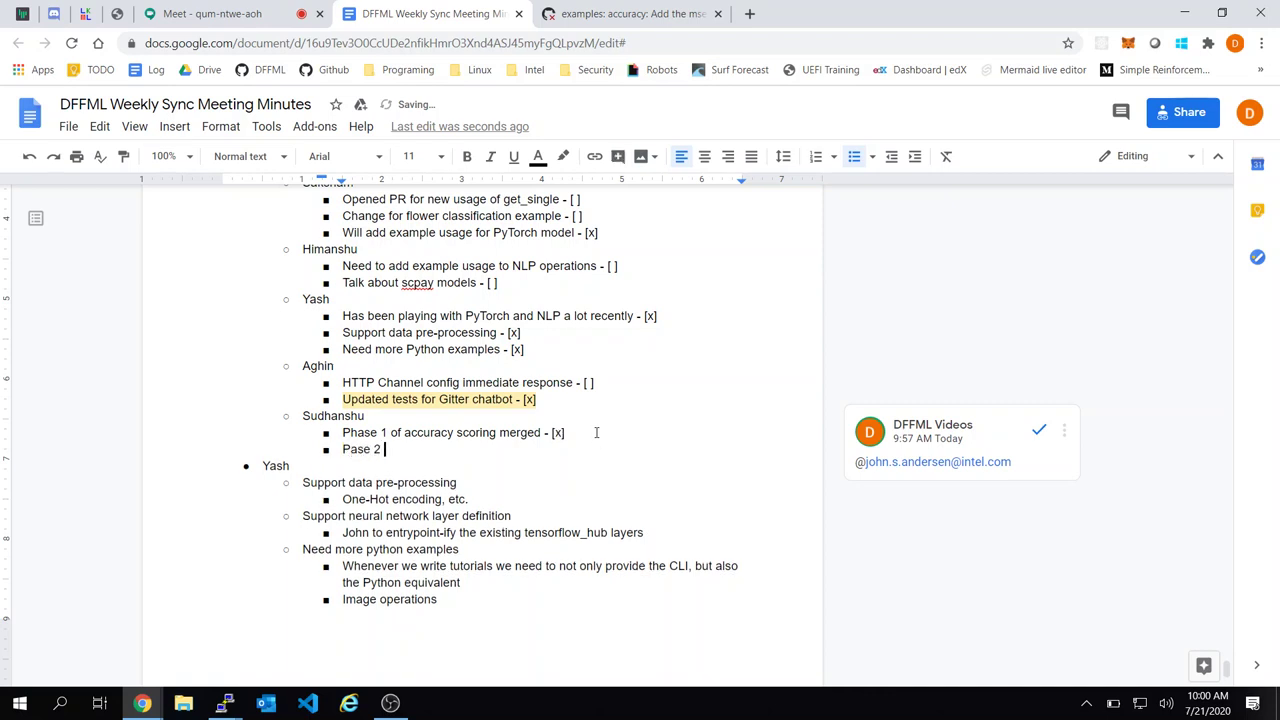
pyautogui.press('BackSpace')
pyautogui.press('BackSpace')
pyautogui.press('BackSpace')
pyautogui.press('BackSpace')
pyautogui.press('BackSpace')
pyautogui.write('hase 2 PR up ready for re')
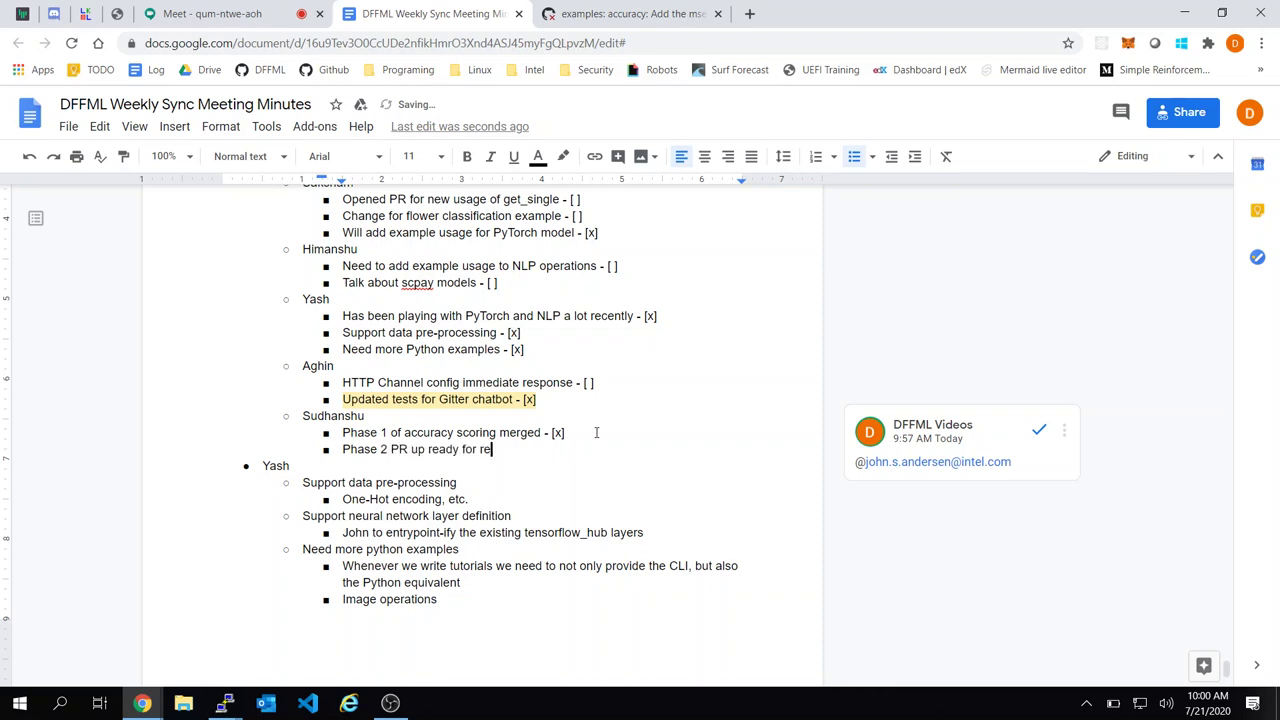
pyautogui.write('view - [ ]')
pyautogui.press('BackSpace')
pyautogui.press('BackSpace')
pyautogui.write('x]')
pyautogui.hotkey('ctrl', 'Tab')
# Scroll through PR #792's four changed files: the dataset, mse example, test_mse.py and scripts/docs/care
pyautogui.scroll(10, 650, 360)
pyautogui.scroll(2, 650, 360)
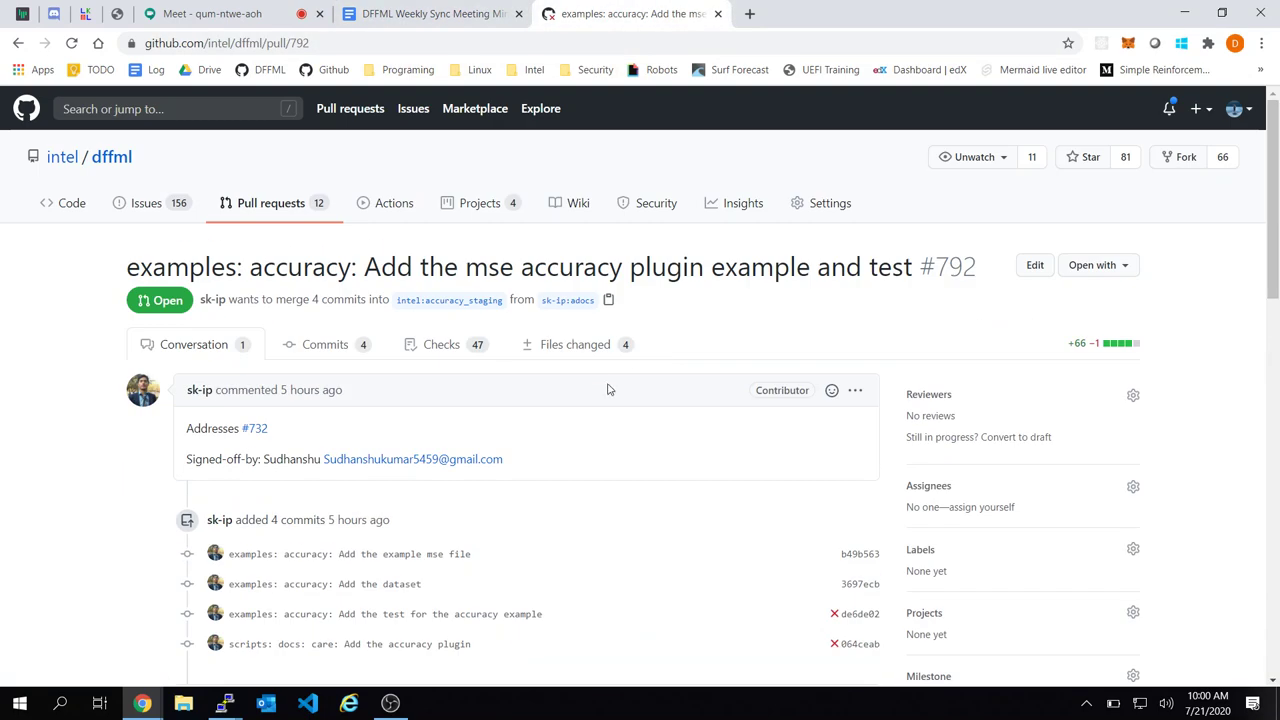
pyautogui.click(585, 350)
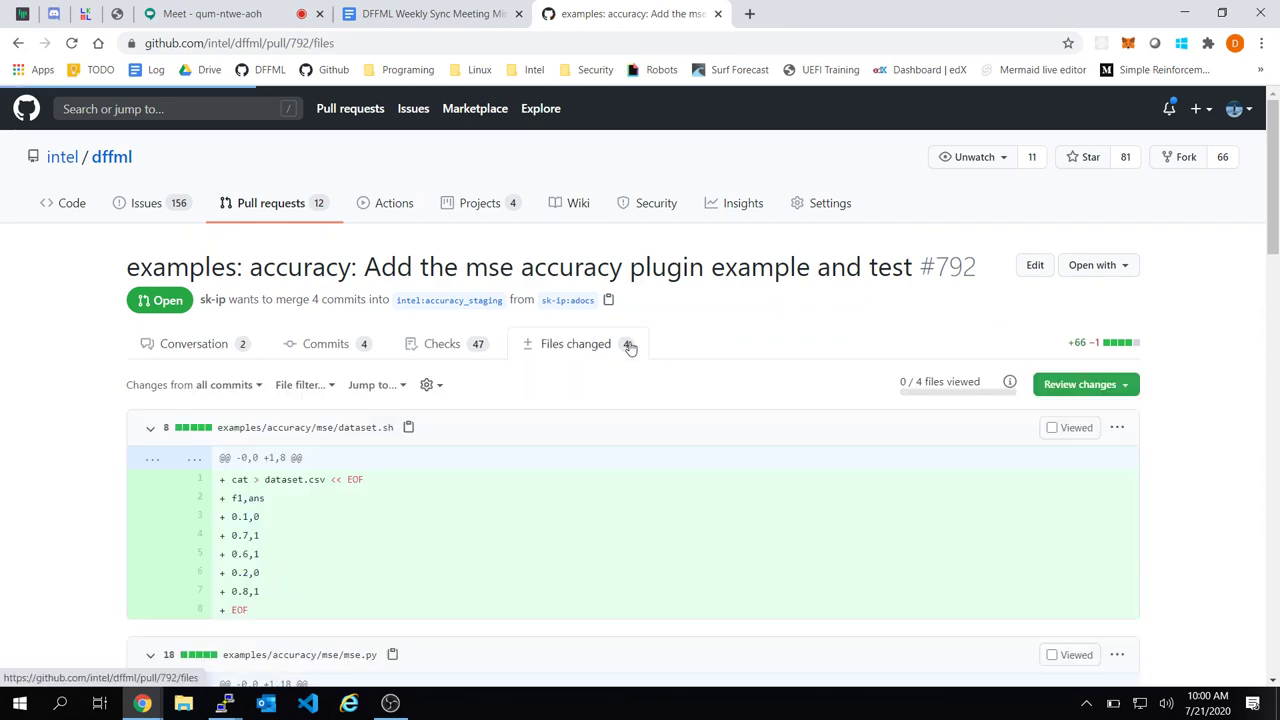
pyautogui.scroll(-6, 630, 345)
pyautogui.scroll(-1, 630, 347)
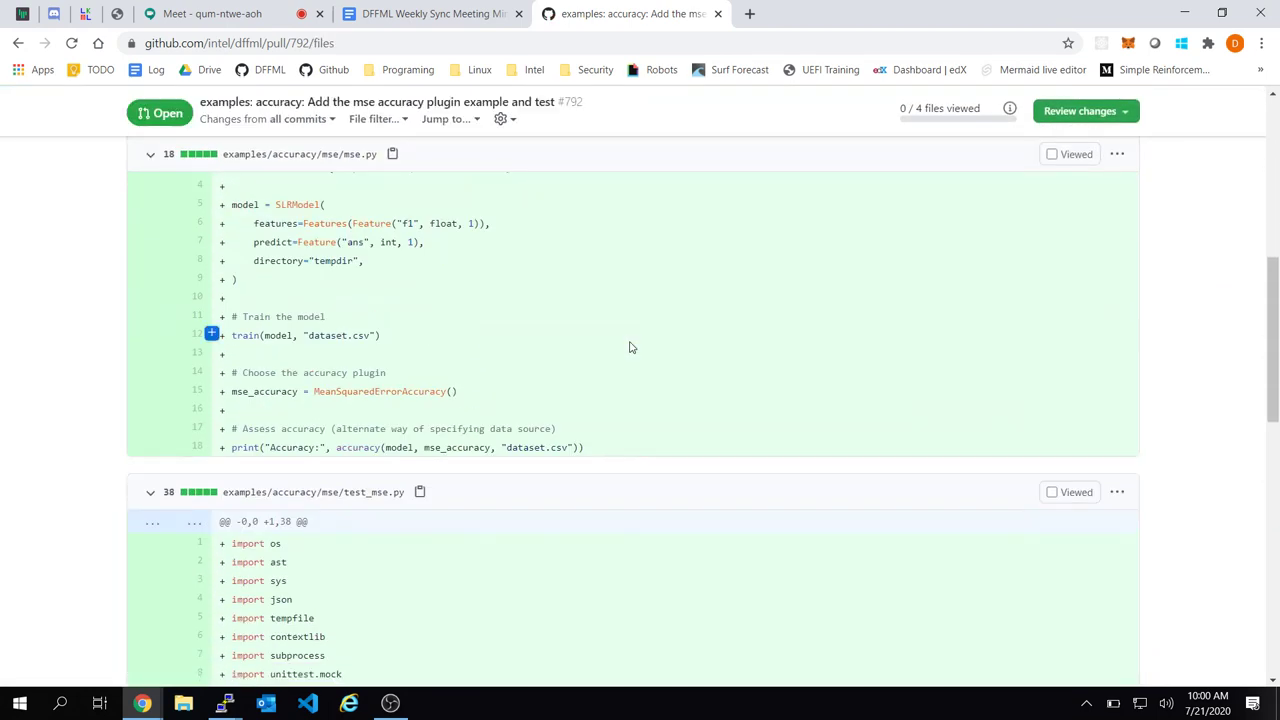
pyautogui.scroll(1, 630, 347)
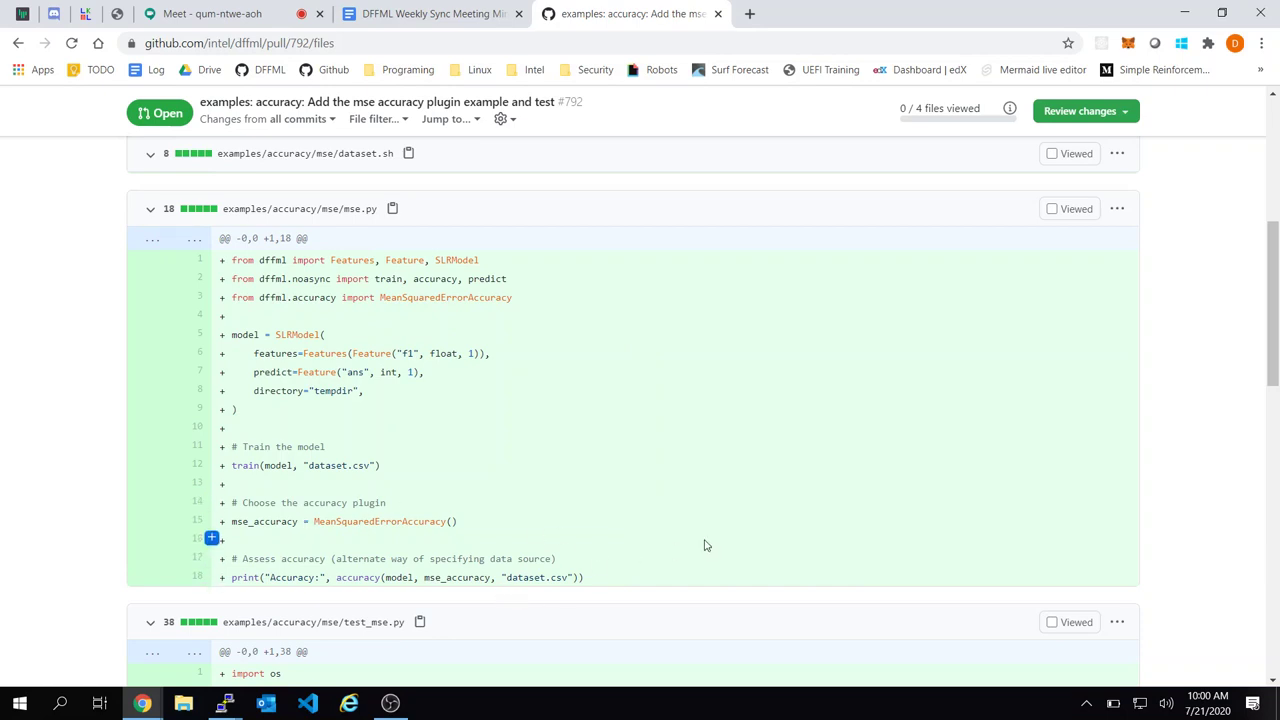
pyautogui.scroll(1, 715, 438)
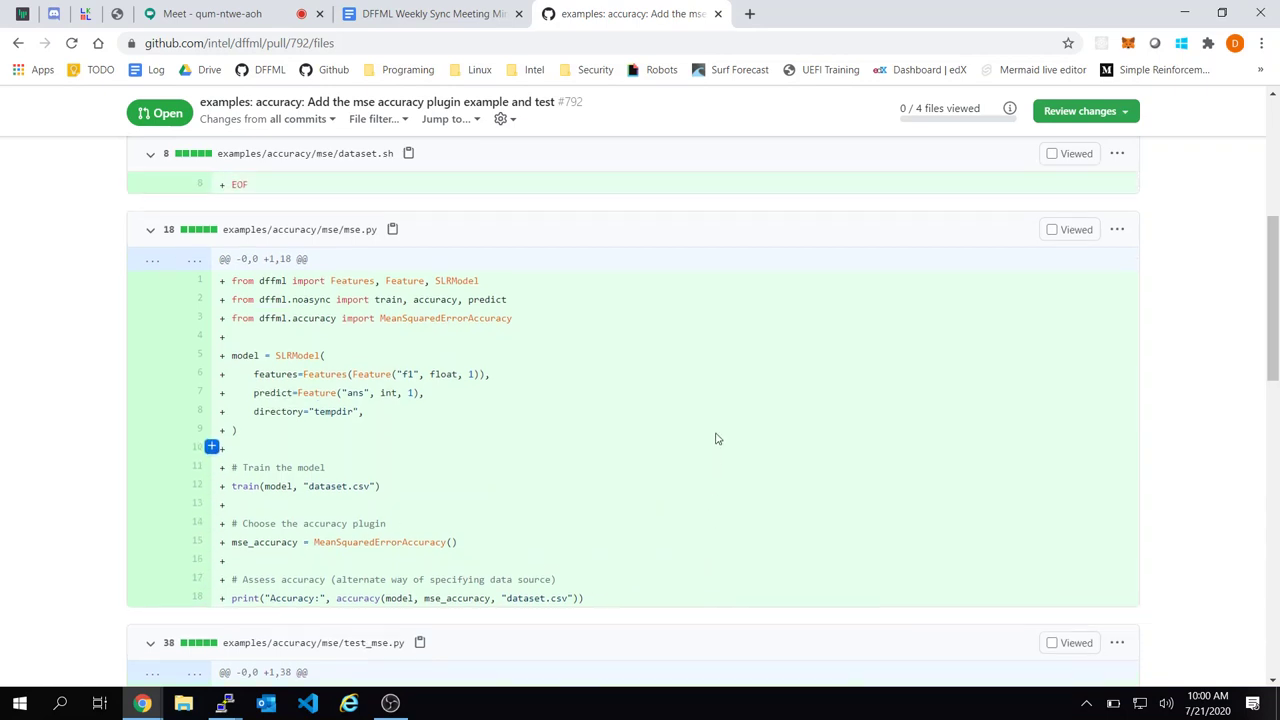
pyautogui.scroll(-5, 715, 438)
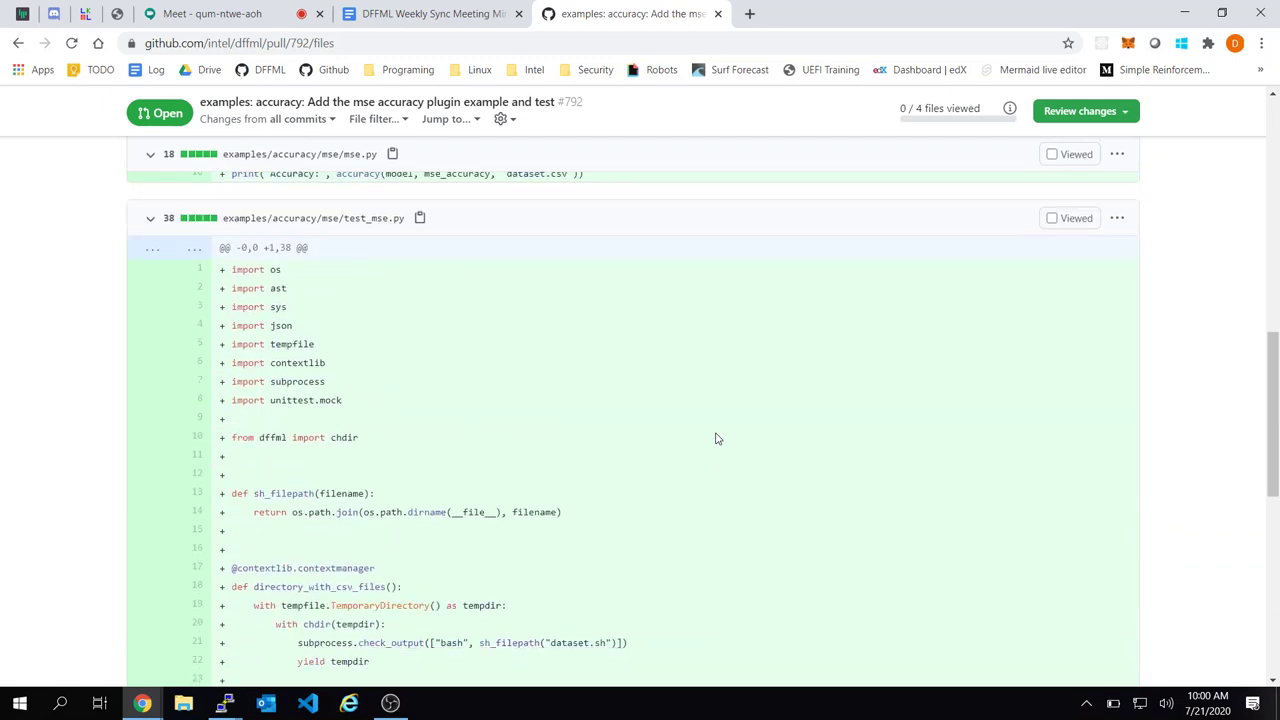
pyautogui.scroll(-3, 715, 438)
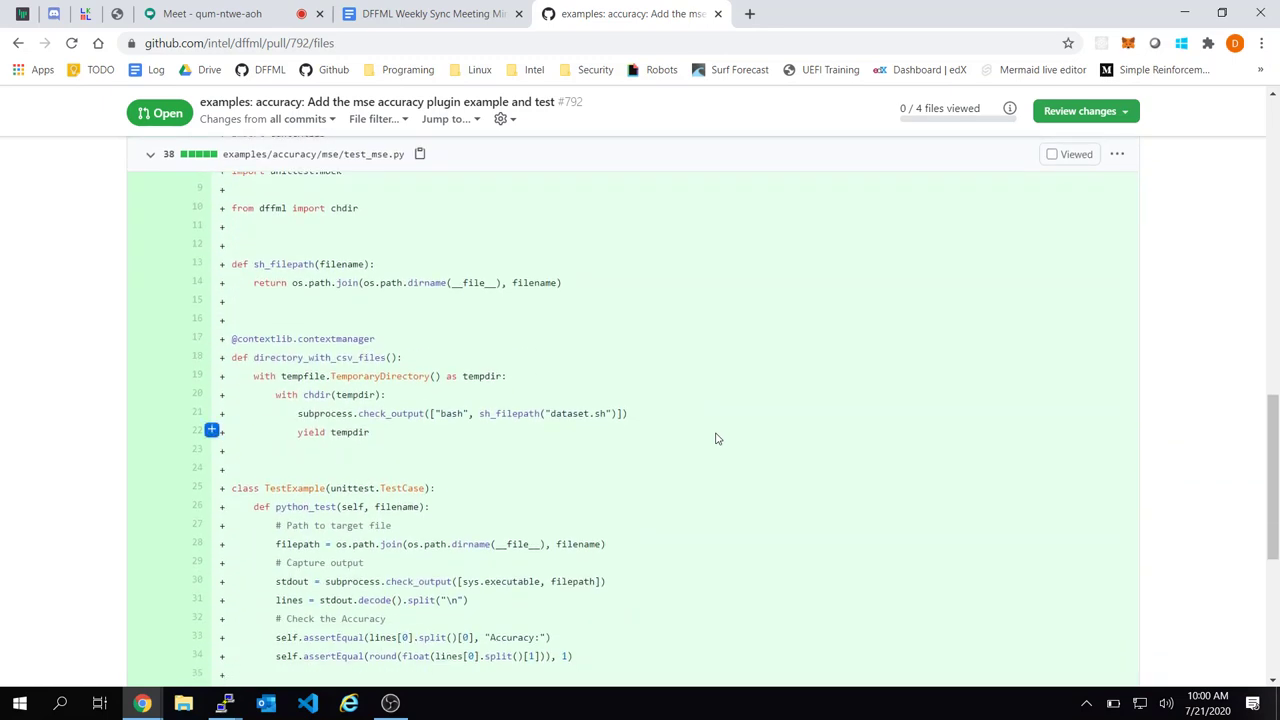
pyautogui.scroll(-1, 715, 438)
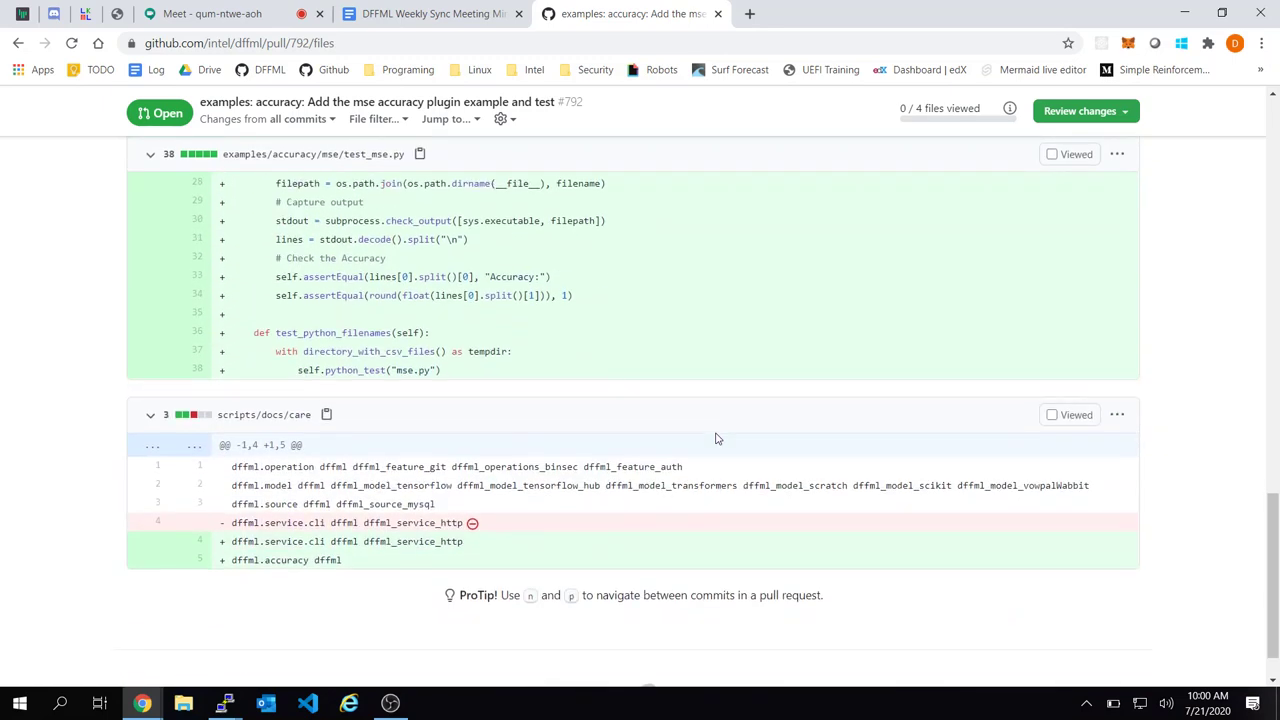
pyautogui.scroll(1, 715, 438)
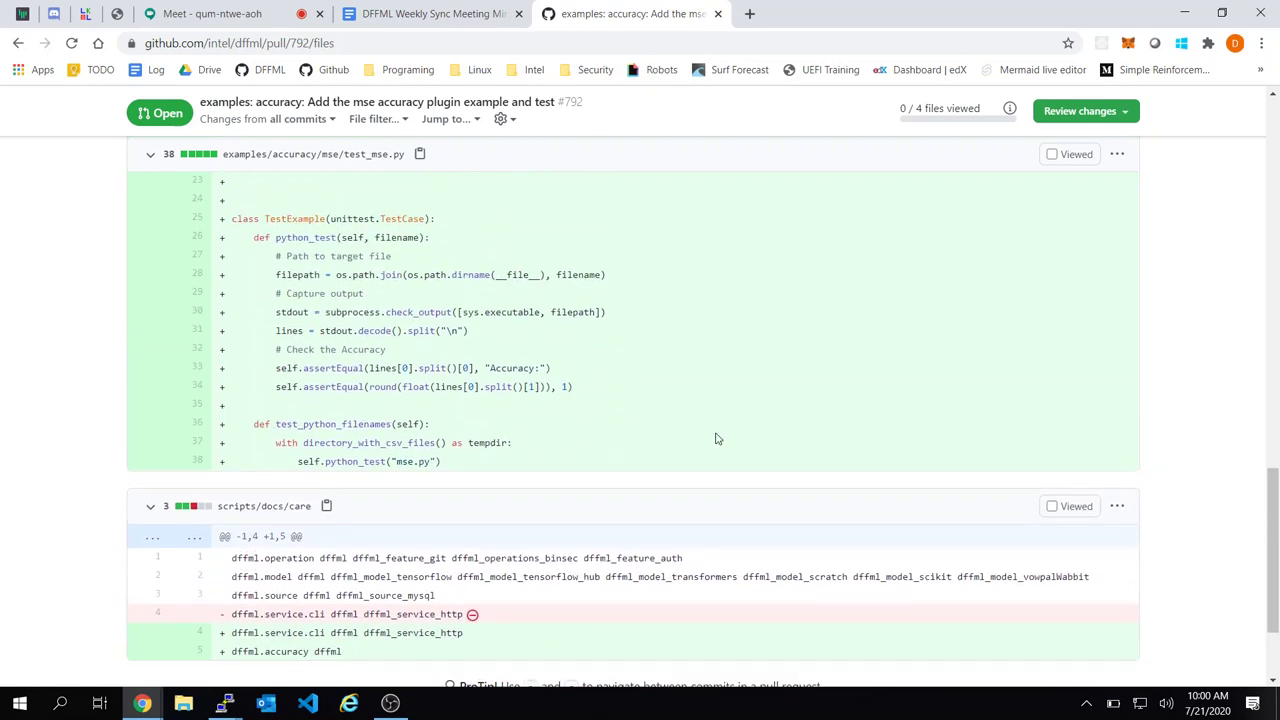
pyautogui.scroll(-1, 715, 438)
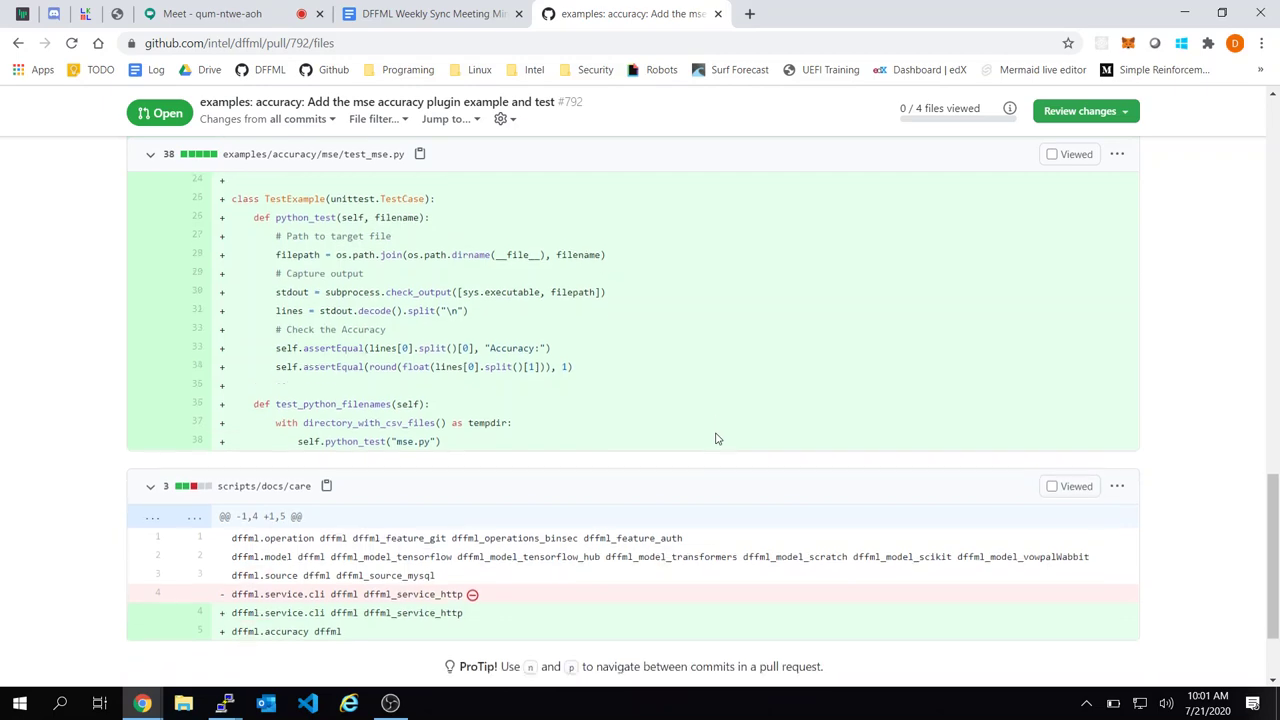
pyautogui.scroll(4, 672, 494)
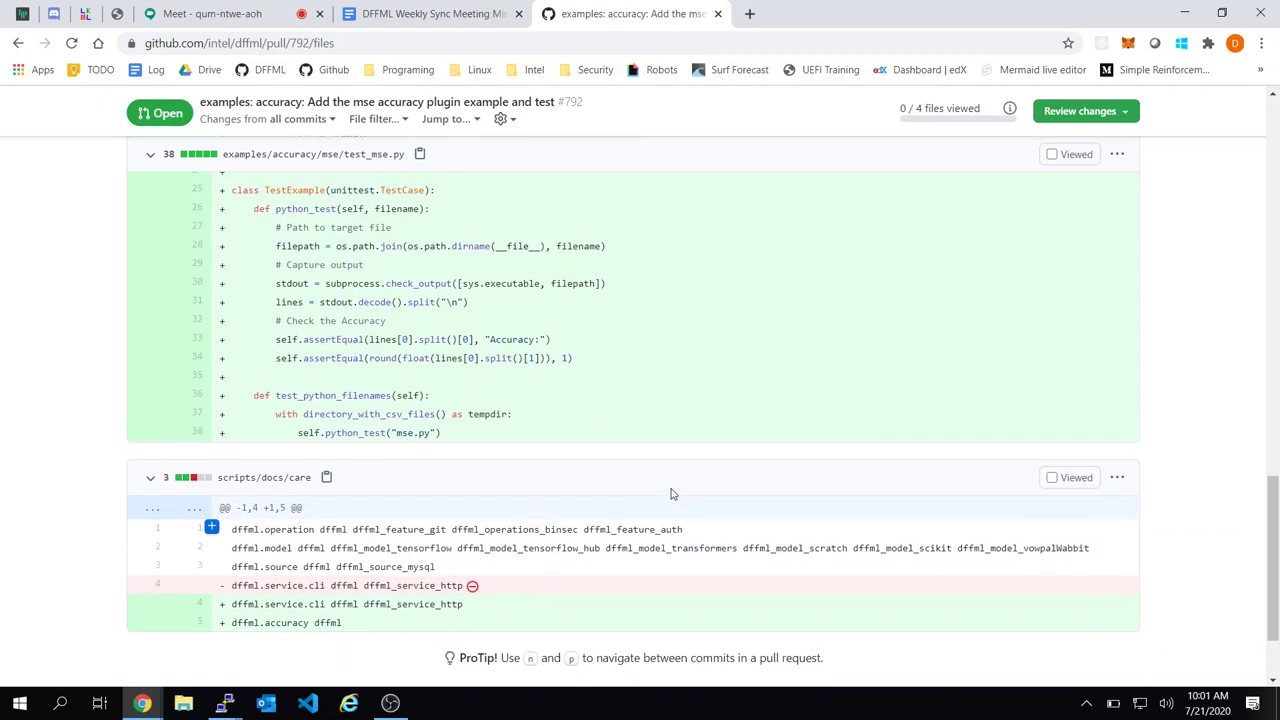
pyautogui.scroll(7, 672, 494)
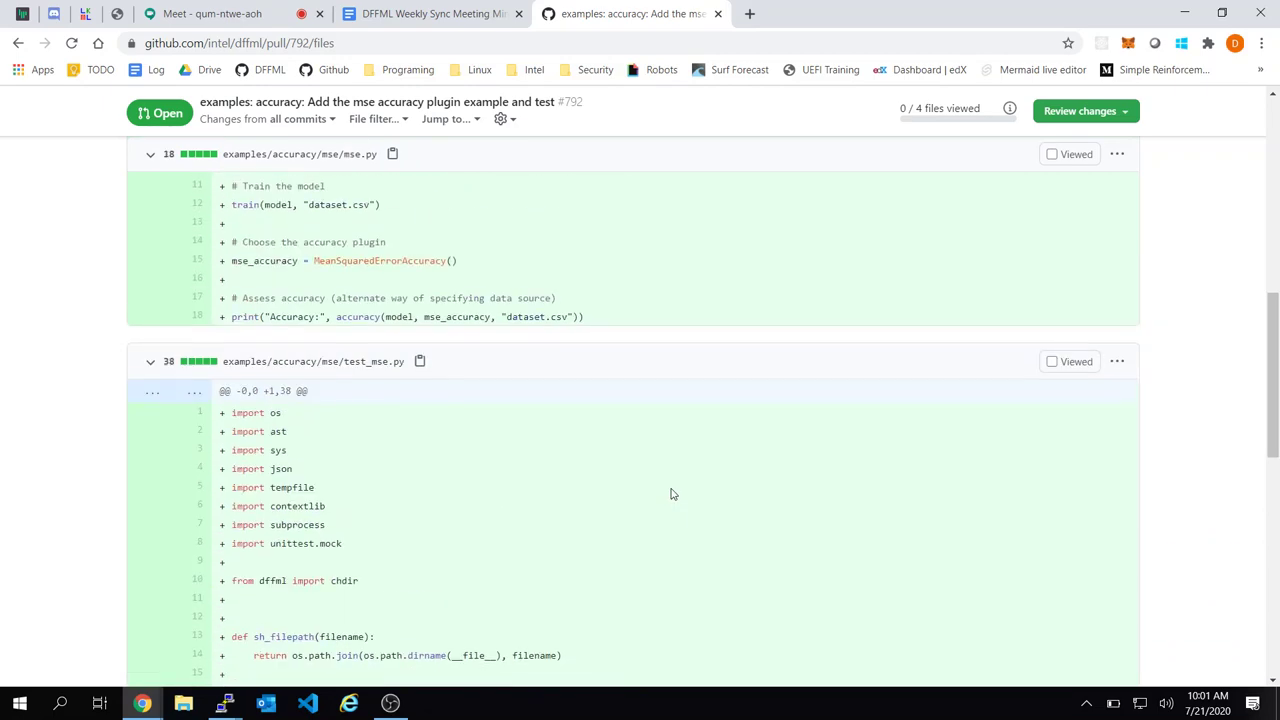
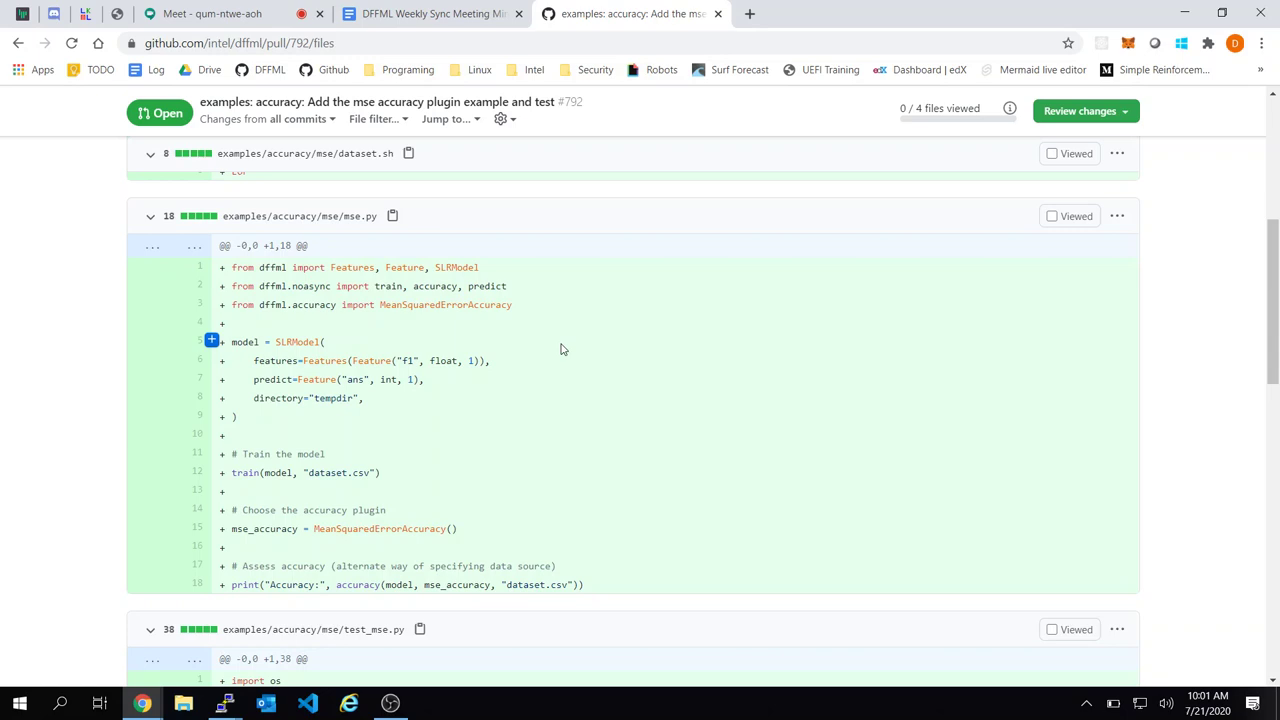
# Review the predict and directory lines of mse.py in the pull request, then return to its top
pyautogui.moveTo(398, 380); pyautogui.dragTo(477, 393)
pyautogui.click(477, 393)
pyautogui.scroll(-1, 615, 477)
pyautogui.scroll(-2, 723, 480)
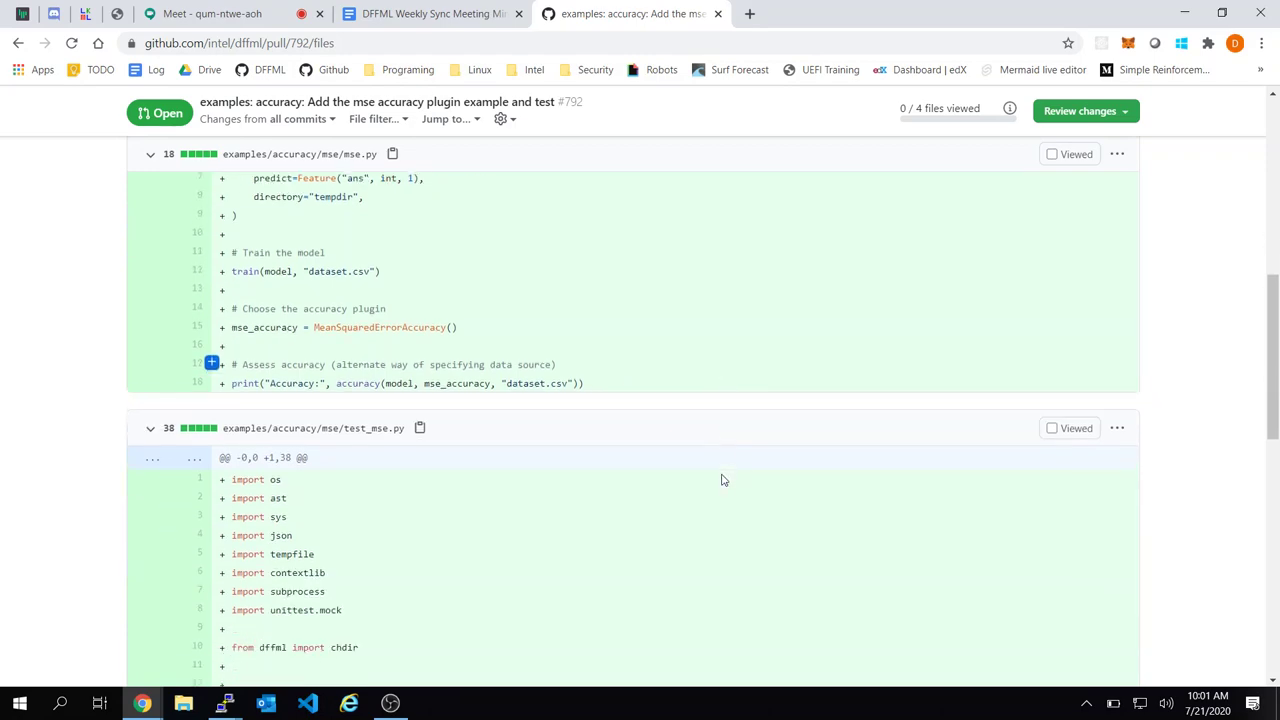
pyautogui.scroll(-8, 723, 480)
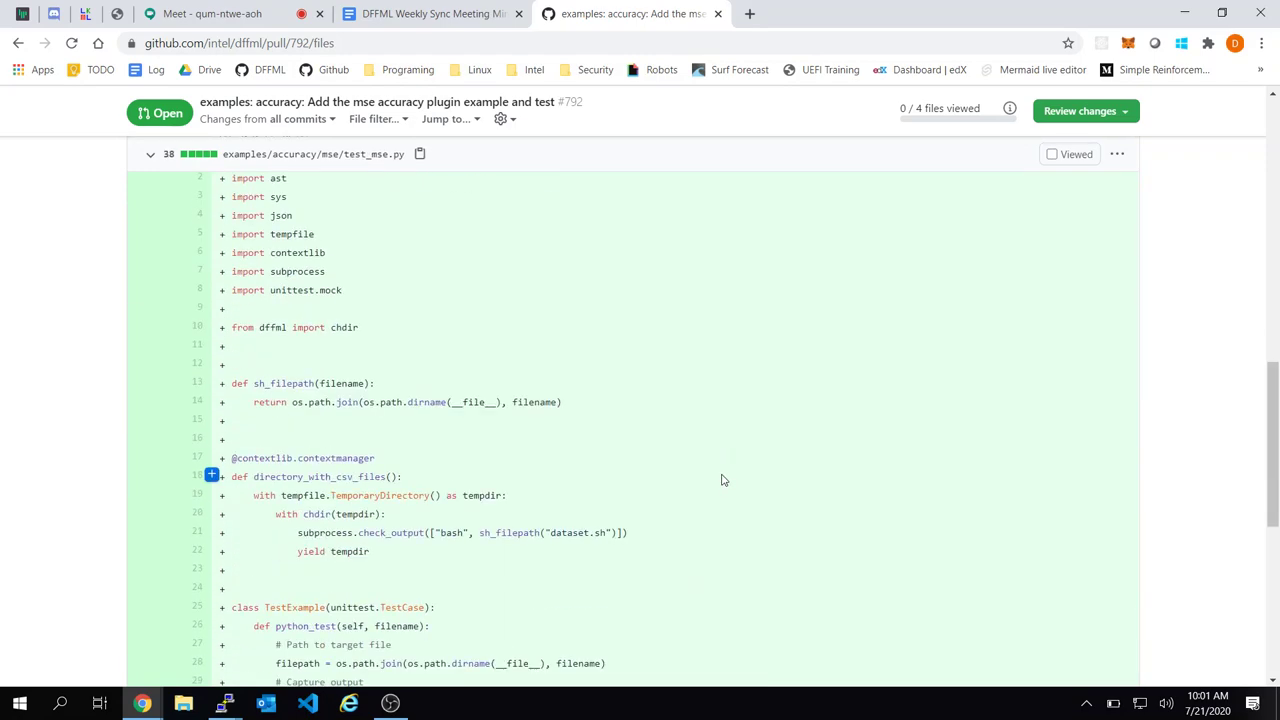
pyautogui.scroll(-1, 723, 449)
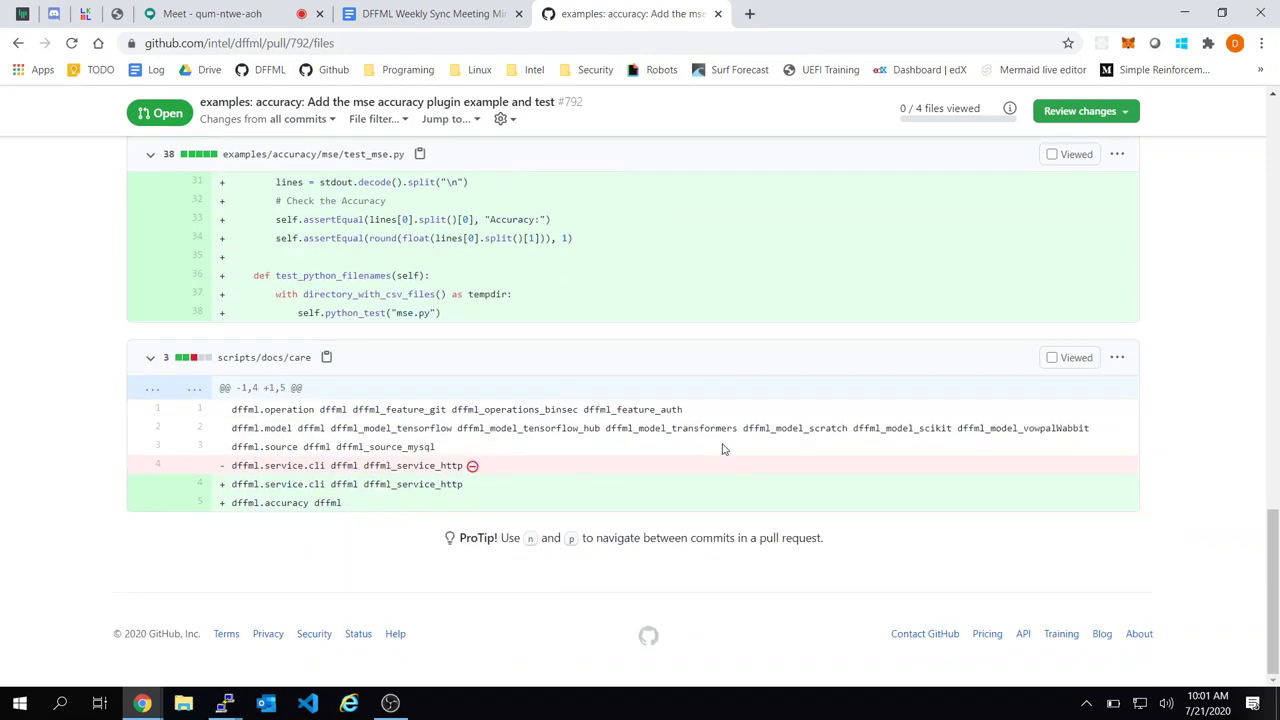
pyautogui.press('Home')
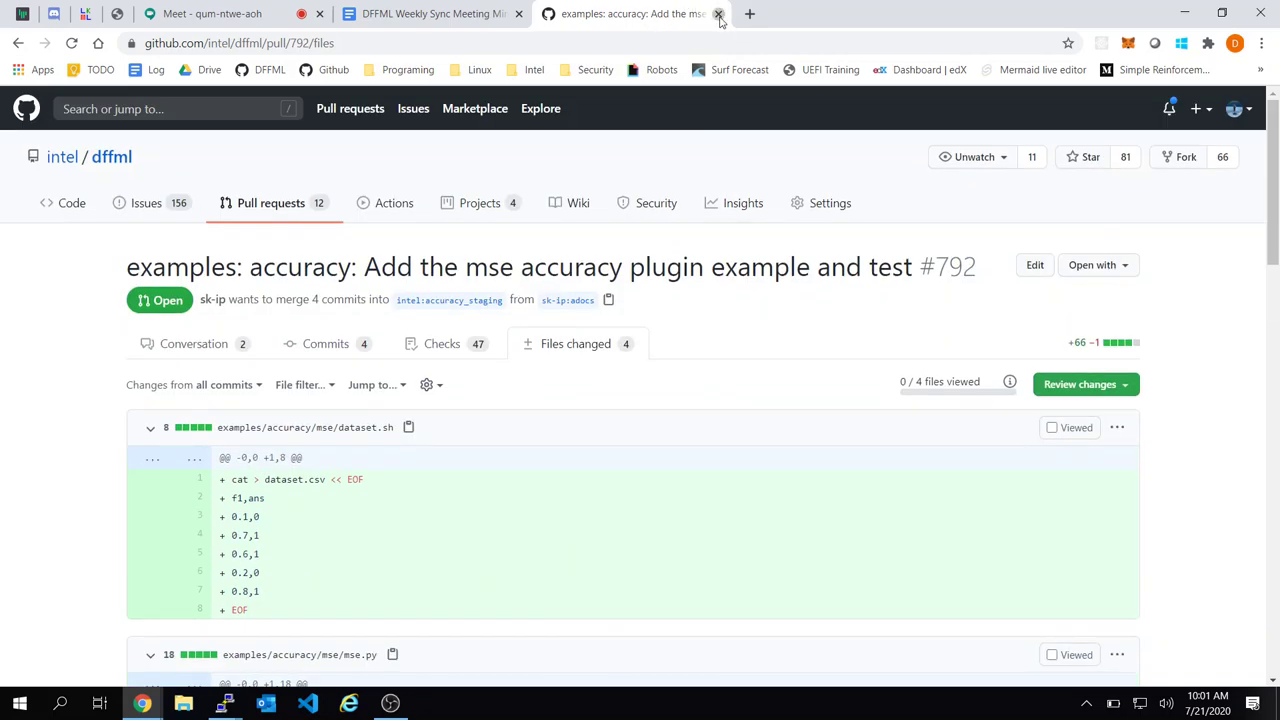
# Close the pull request tab and go back to the agenda in the meeting minutes
pyautogui.click(719, 14)
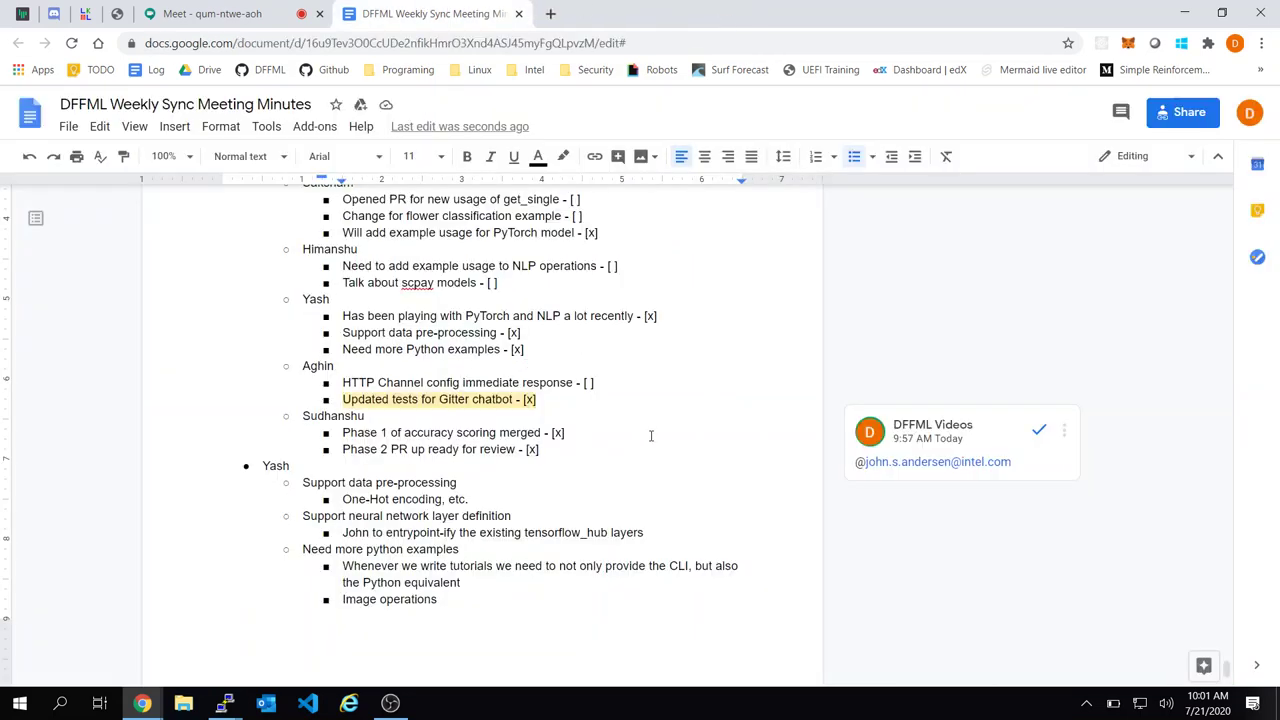
pyautogui.moveTo(497, 432); pyautogui.dragTo(502, 382)
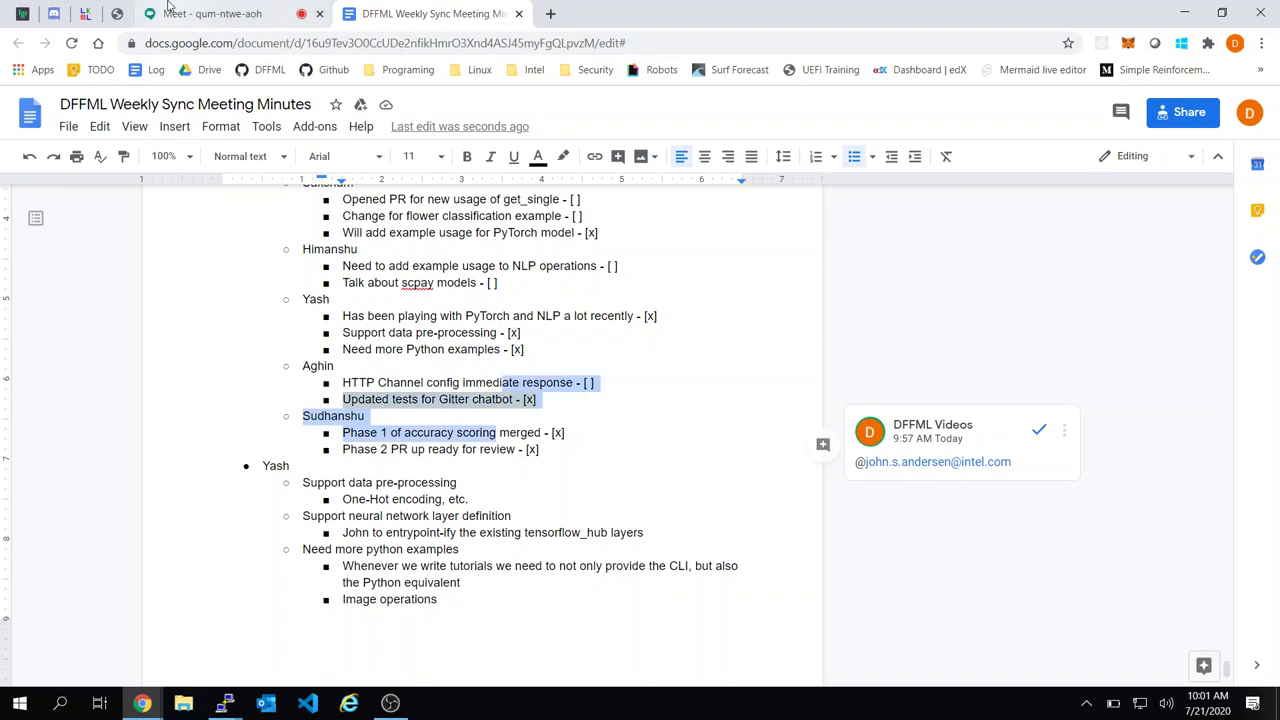
pyautogui.click(165, 13)
pyautogui.click(430, 13)
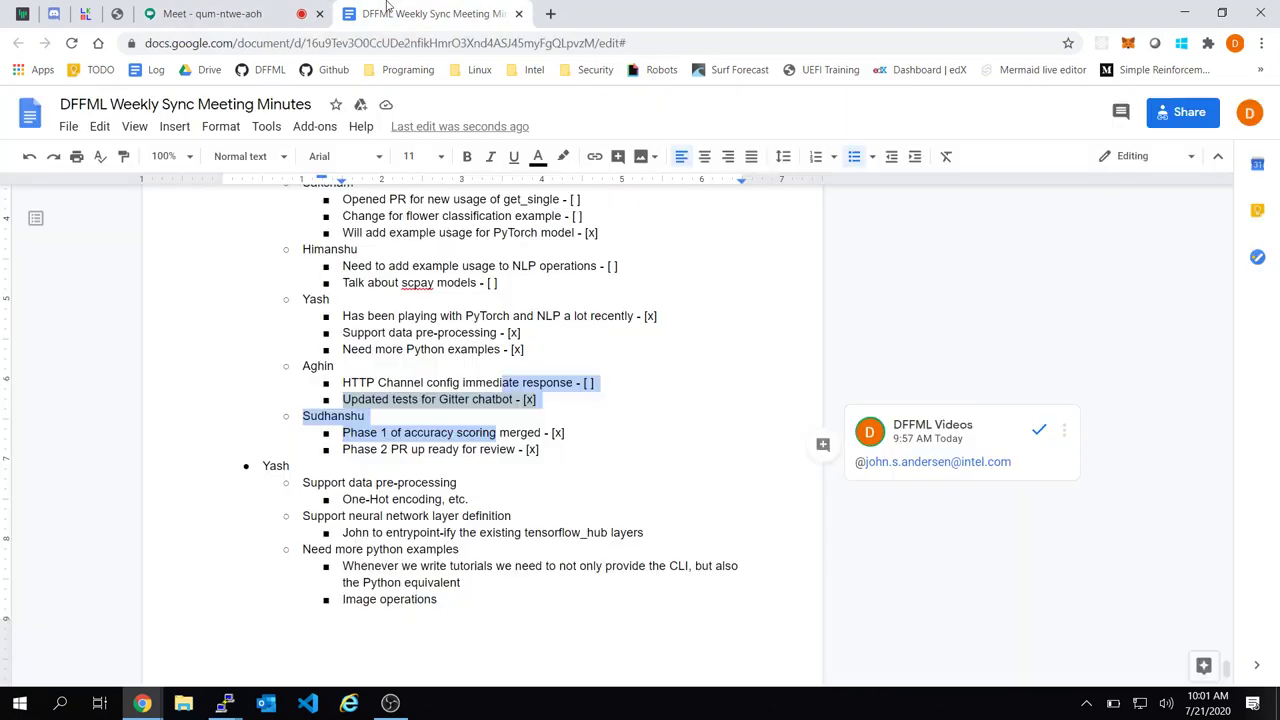
pyautogui.click(546, 421)
pyautogui.scroll(-1, 546, 421)
pyautogui.scroll(-1, 546, 420)
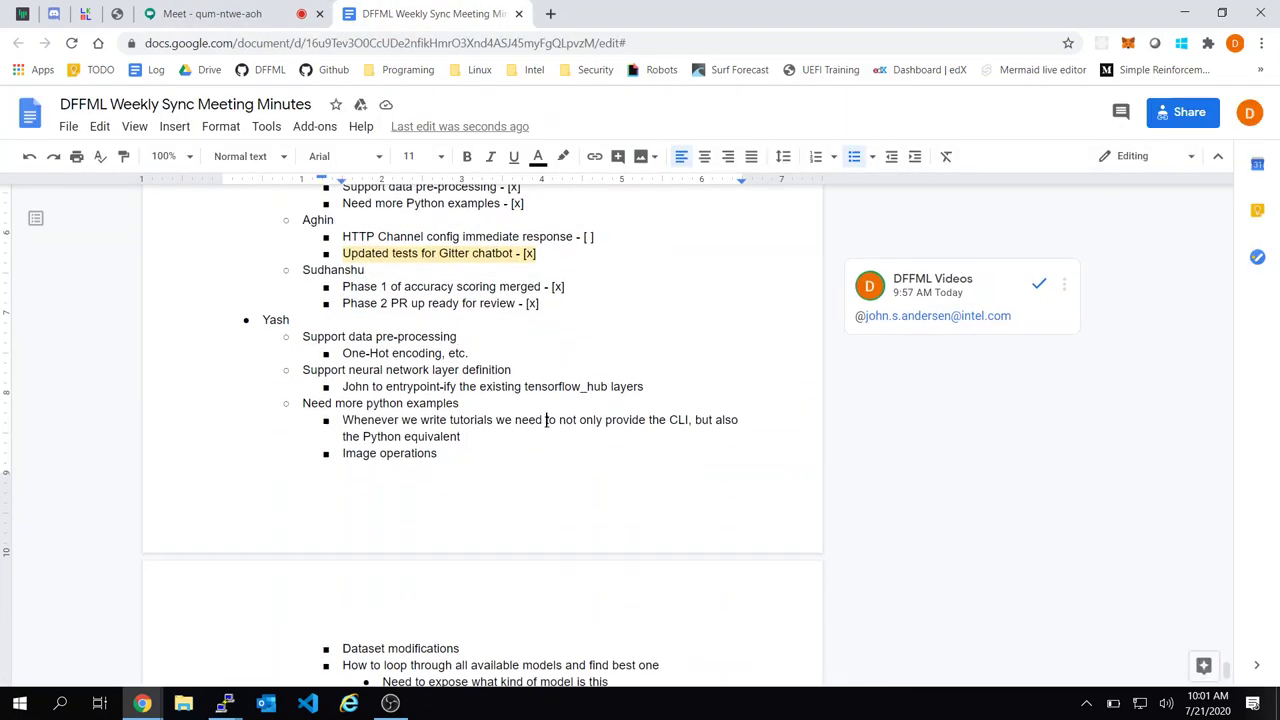
pyautogui.scroll(3, 548, 424)
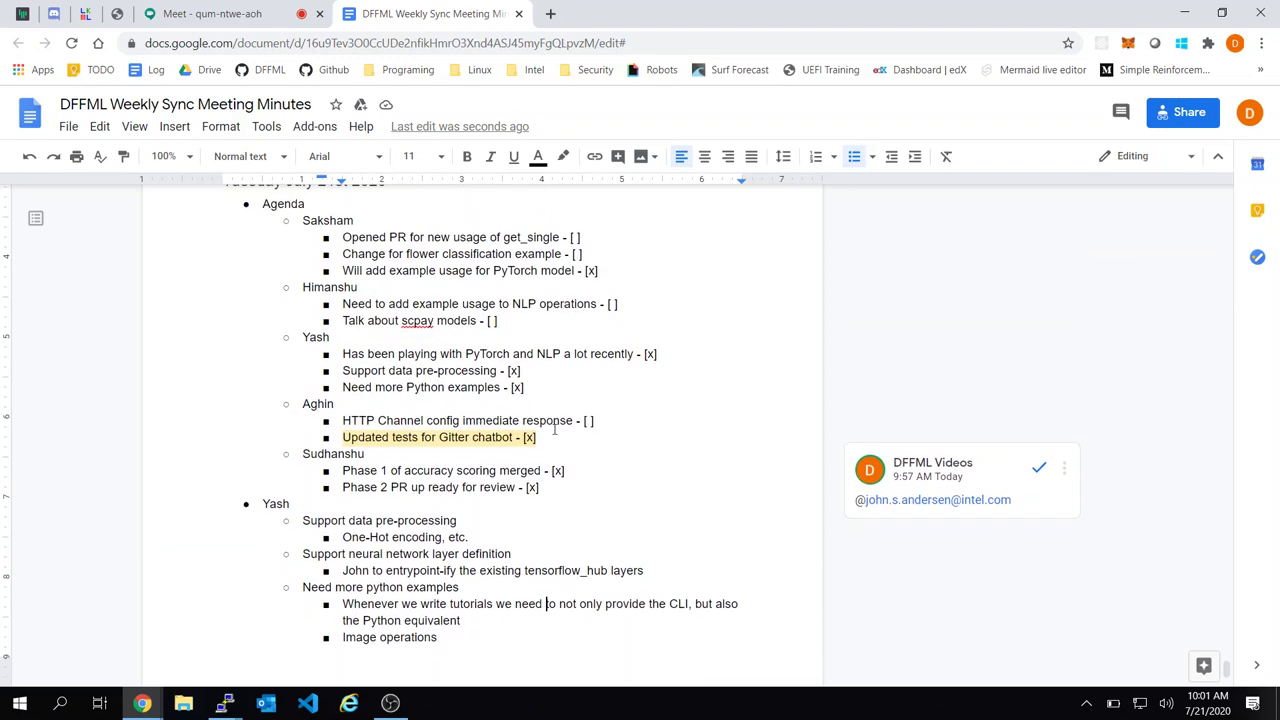
# Select the agenda's five per-person note groups, from the first person's notes through the last
pyautogui.click(582, 522)
pyautogui.click(601, 426)
pyautogui.scroll(-1, 635, 415)
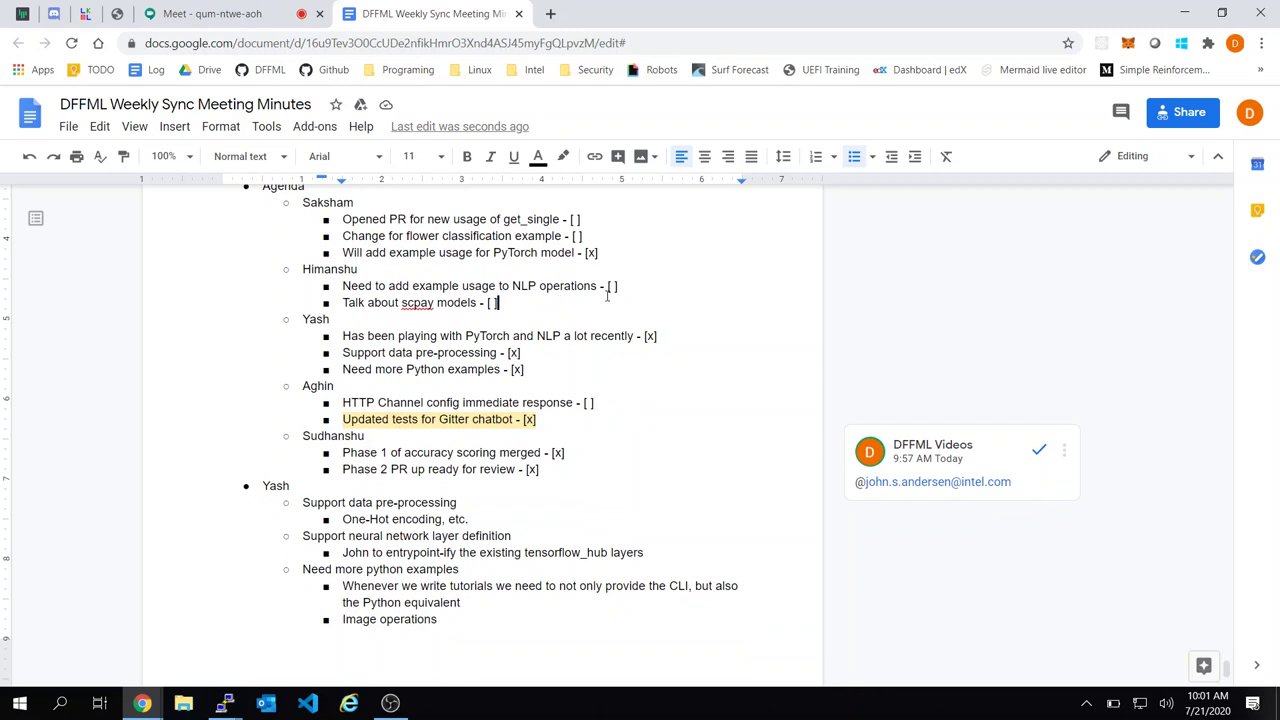
pyautogui.click(370, 270)
pyautogui.click(574, 302)
pyautogui.moveTo(540, 470); pyautogui.dragTo(540, 420)
pyautogui.moveTo(444, 256); pyautogui.dragTo(297, 200)
pyautogui.hotkey('ctrl', 'c')
pyautogui.scroll(-8, 297, 200)
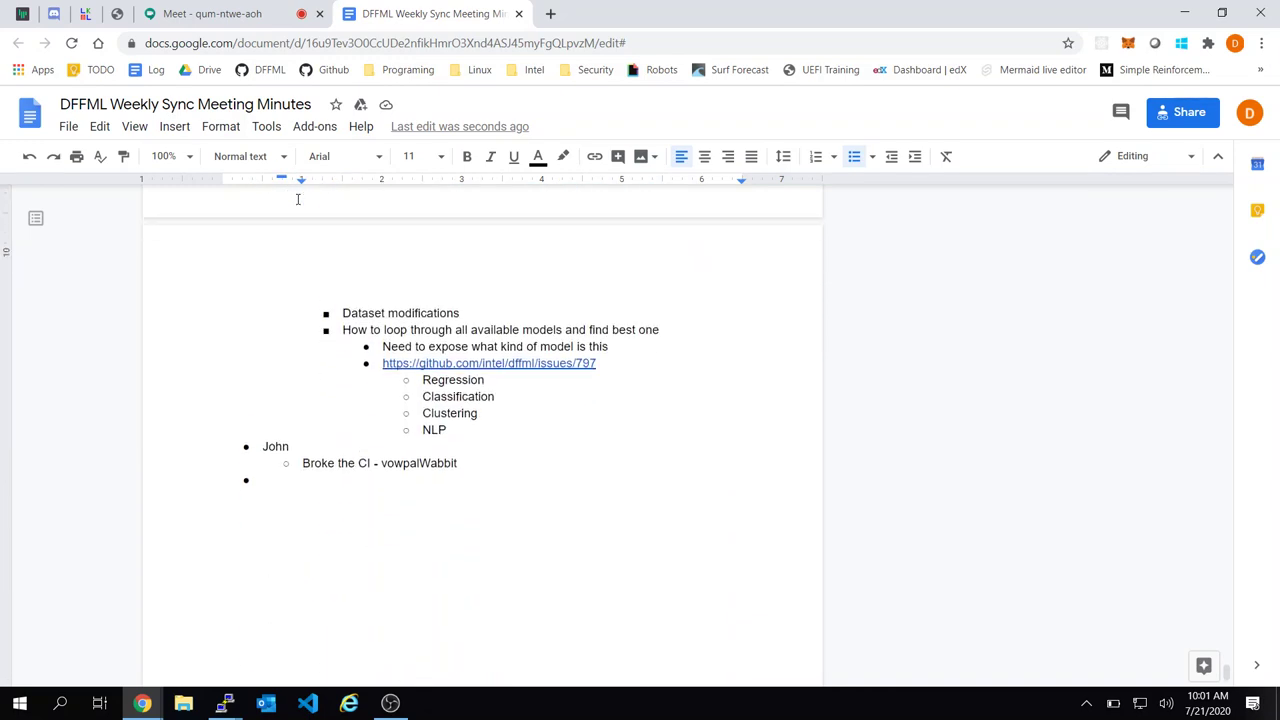
# Paste the copied per-person notes at the document's final bullet, keeping the nested sub-bullets
pyautogui.click(269, 293)
pyautogui.hotkey('ctrl', 'v')
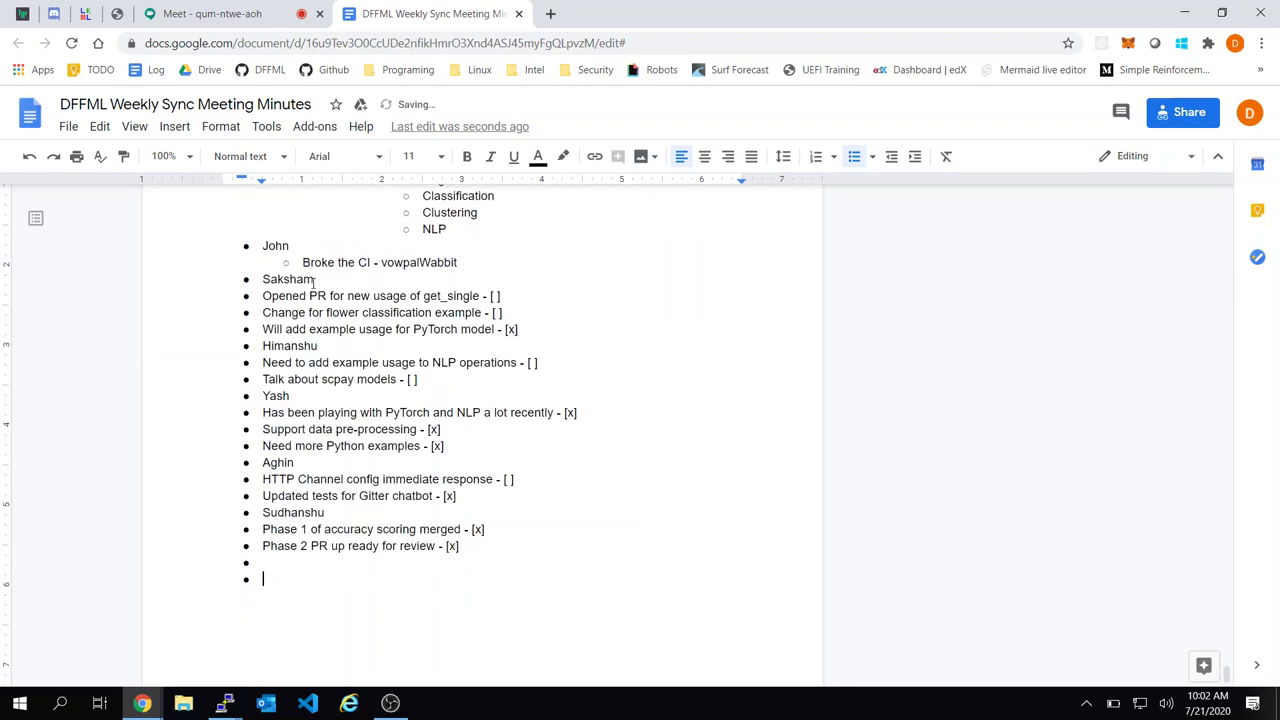
pyautogui.hotkey('ctrl', 'z')
pyautogui.hotkey('ctrl', 'v')
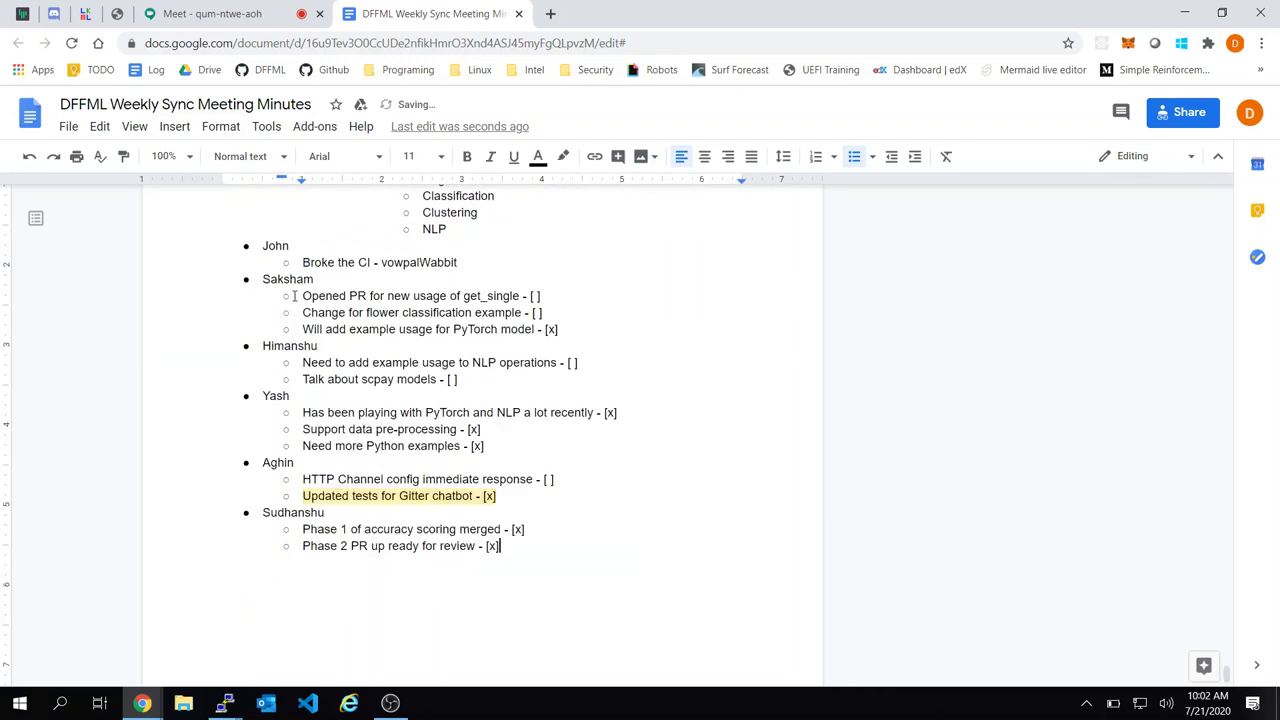
# Strip the check marks from the PyTorch model, get_single, flower classification and scpay models items
pyautogui.click(582, 328)
pyautogui.press('BackSpace')
pyautogui.press('BackSpace')
pyautogui.press('BackSpace')
pyautogui.press('BackSpace')
pyautogui.press('BackSpace')
pyautogui.click(557, 303)
pyautogui.press('BackSpace')
pyautogui.press('BackSpace')
pyautogui.press('BackSpace')
pyautogui.press('BackSpace')
pyautogui.press('BackSpace')
pyautogui.click(557, 305)
pyautogui.press('BackSpace')
pyautogui.press('BackSpace')
pyautogui.press('BackSpace')
pyautogui.press('BackSpace')
pyautogui.press('BackSpace')
pyautogui.press('BackSpace')
pyautogui.click(512, 382)
pyautogui.press('BackSpace')
pyautogui.press('BackSpace')
pyautogui.press('BackSpace')
pyautogui.press('BackSpace')
pyautogui.press('BackSpace')
pyautogui.click(598, 362)
# Clear the NLP operations check mark and delete the third person's duplicated note group
pyautogui.press('BackSpace')
pyautogui.press('BackSpace')
pyautogui.press('BackSpace')
pyautogui.press('BackSpace')
pyautogui.press('BackSpace')
pyautogui.click(665, 414)
pyautogui.press('BackSpace')
pyautogui.press('BackSpace')
pyautogui.press('BackSpace')
pyautogui.press('BackSpace')
pyautogui.press('BackSpace')
pyautogui.press('BackSpace')
pyautogui.moveTo(488, 447); pyautogui.dragTo(228, 390)
pyautogui.press('BackSpace')
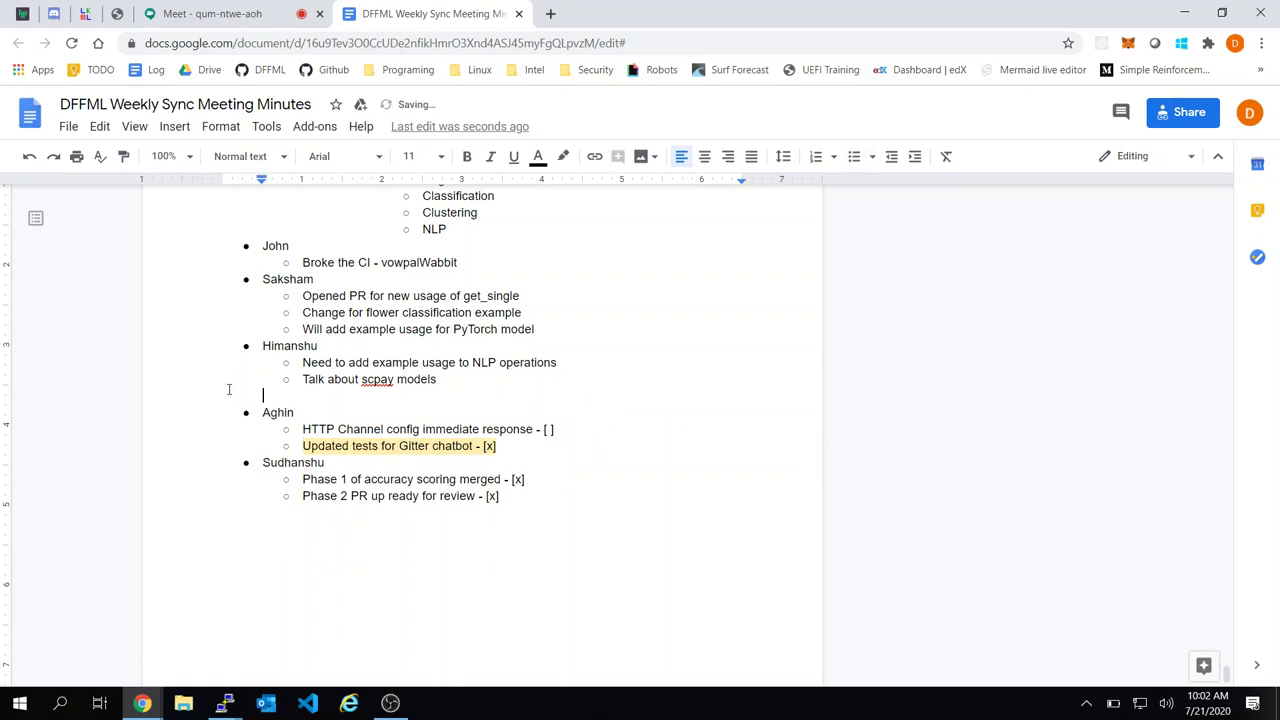
pyautogui.press('BackSpace')
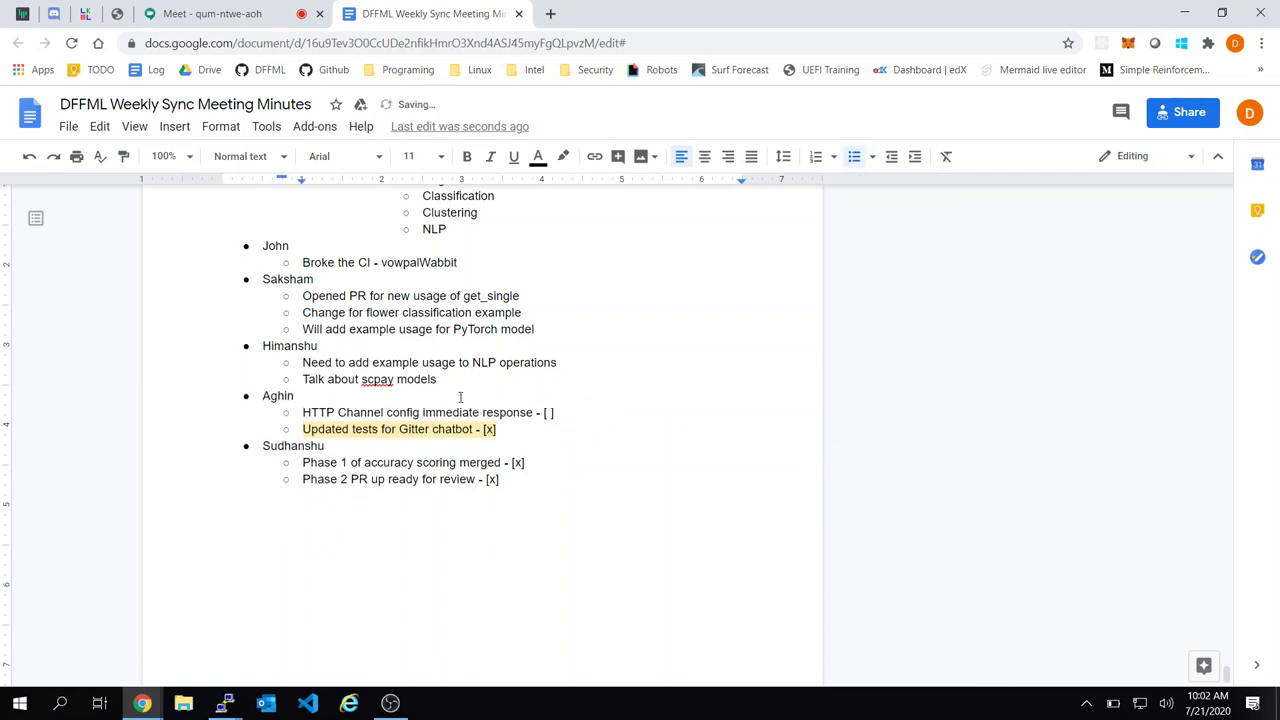
# Remove the Gitter chatbot tests check mark and add a sub-note assigning an offline review
pyautogui.click(579, 415)
pyautogui.press('BackSpace')
pyautogui.press('BackSpace')
pyautogui.press('BackSpace')
pyautogui.press('BackSpace')
pyautogui.press('BackSpace')
pyautogui.press('BackSpace')
pyautogui.press('Return')
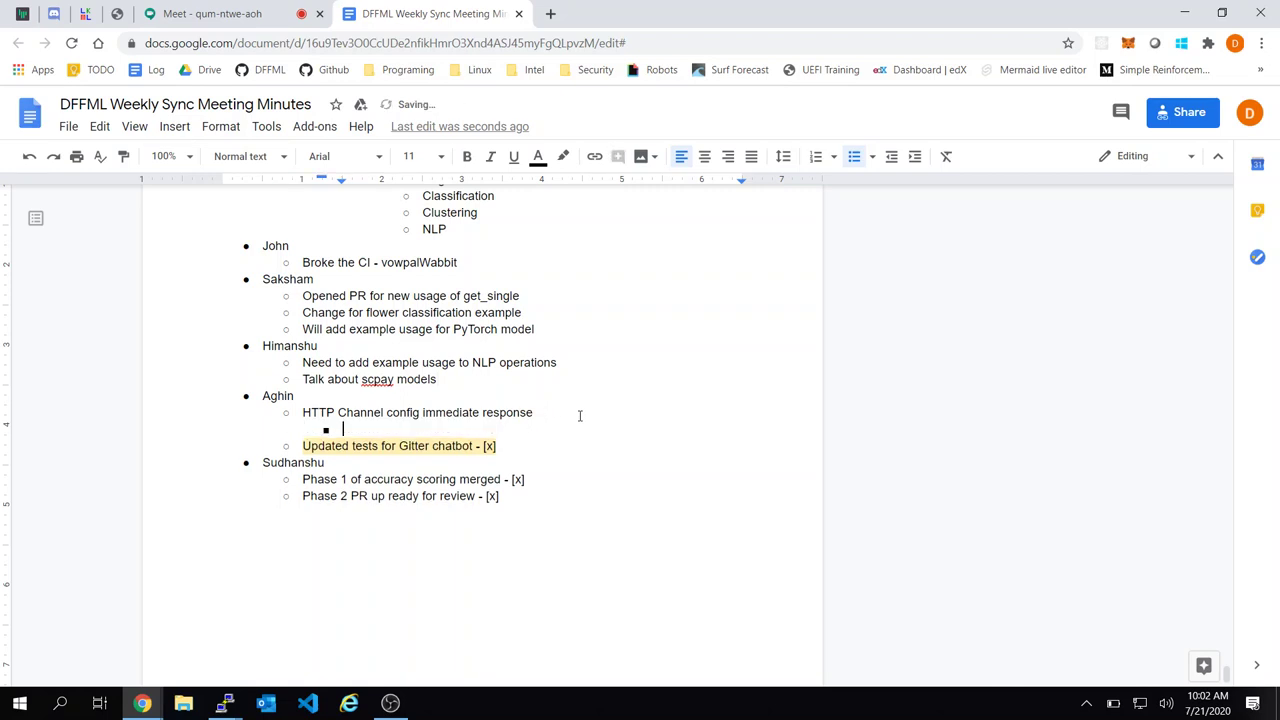
pyautogui.press('Down')
pyautogui.press('End')
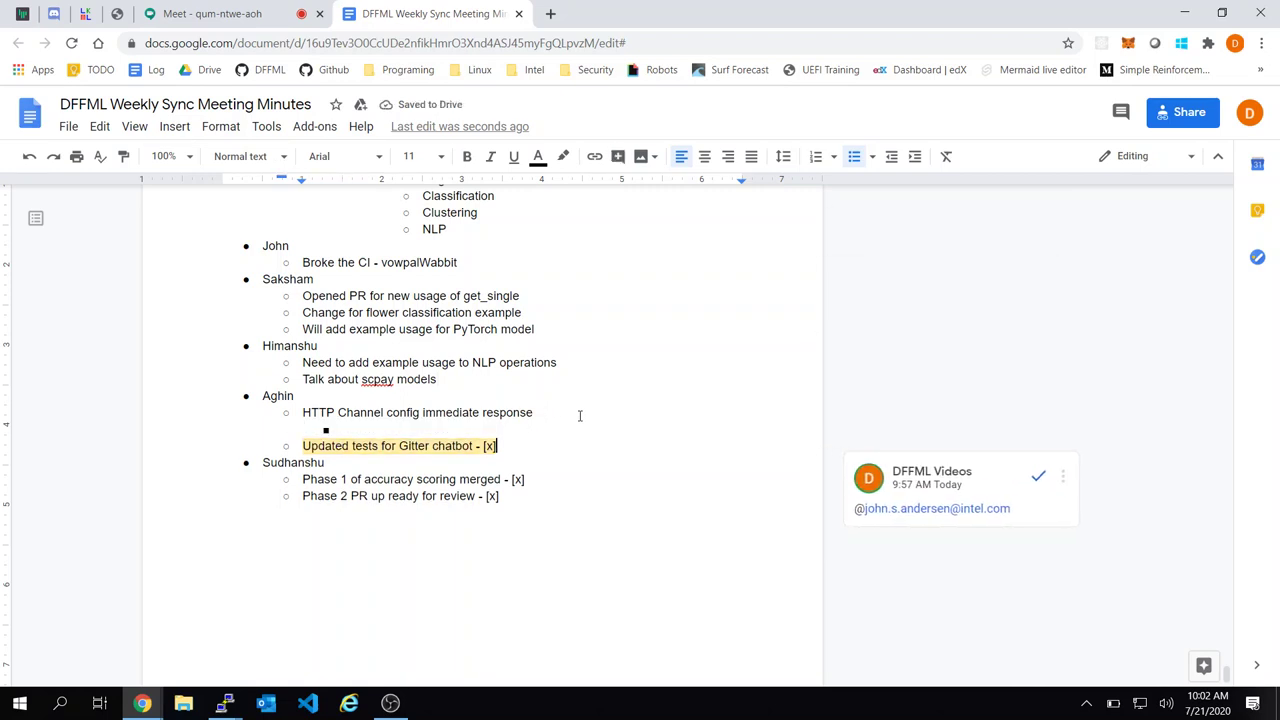
pyautogui.press('BackSpace')
pyautogui.press('BackSpace')
pyautogui.press('BackSpace')
pyautogui.press('BackSpace')
pyautogui.press('BackSpace')
pyautogui.press('BackSpace')
pyautogui.press('Return')
pyautogui.press('Tab')
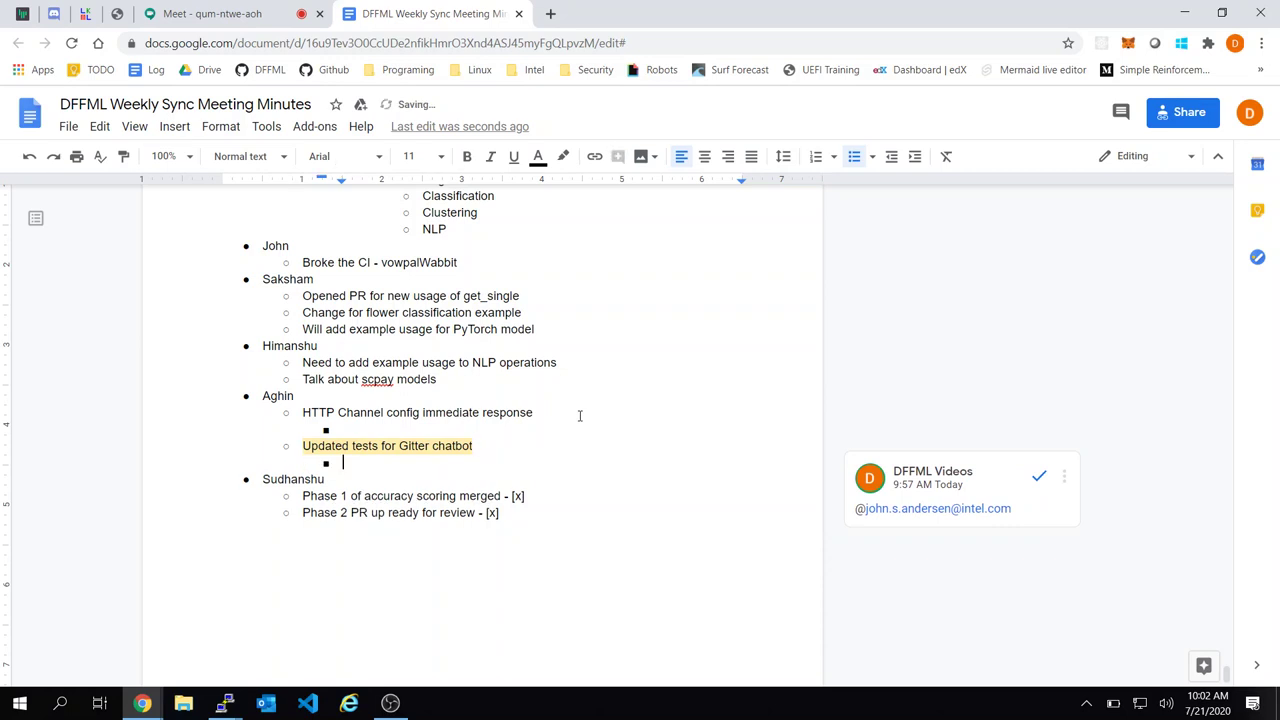
pyautogui.write('John ot review offline')
# Remove the check marks from the Phase 1 and Phase 2 items
pyautogui.click(549, 495)
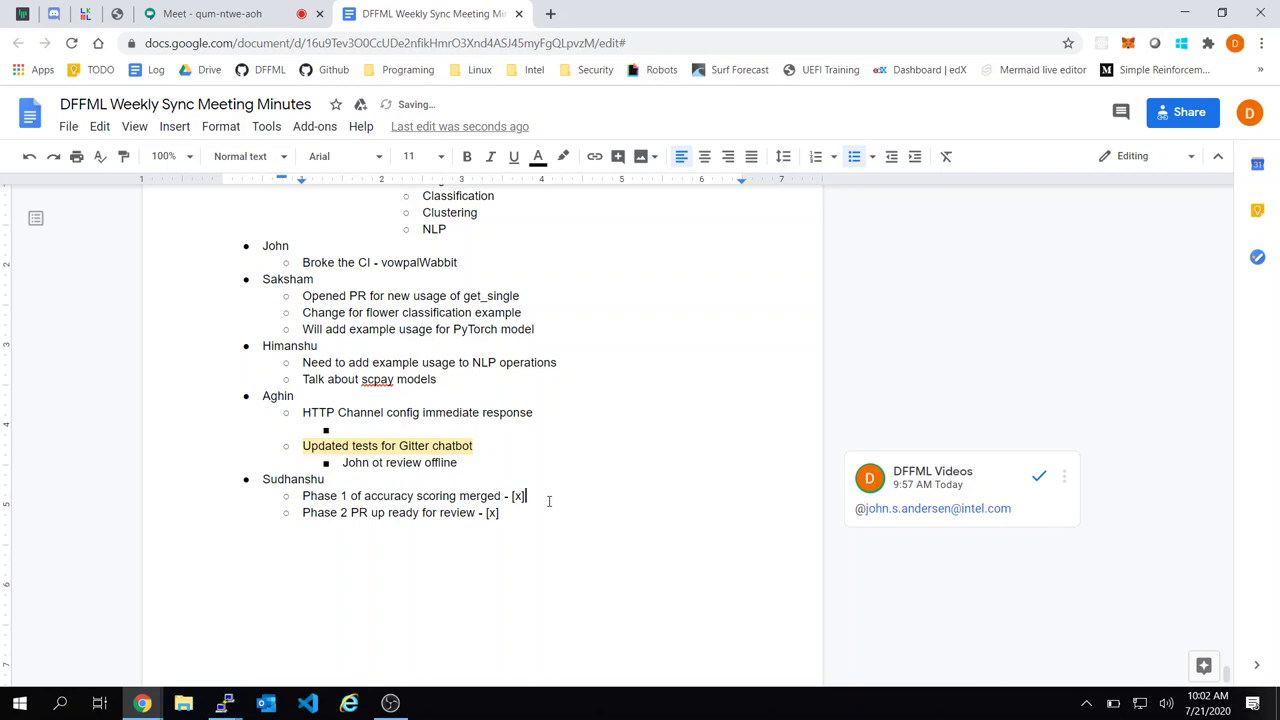
pyautogui.press('BackSpace')
pyautogui.press('BackSpace')
pyautogui.press('BackSpace')
pyautogui.press('BackSpace')
pyautogui.press('BackSpace')
pyautogui.press('BackSpace')
pyautogui.press('Down')
pyautogui.press('BackSpace')
pyautogui.press('BackSpace')
pyautogui.press('BackSpace')
pyautogui.press('BackSpace')
pyautogui.press('BackSpace')
pyautogui.press('BackSpace')
# Start an empty indented sub-bullet under the 'Talk about scpay models' item
pyautogui.click(472, 386)
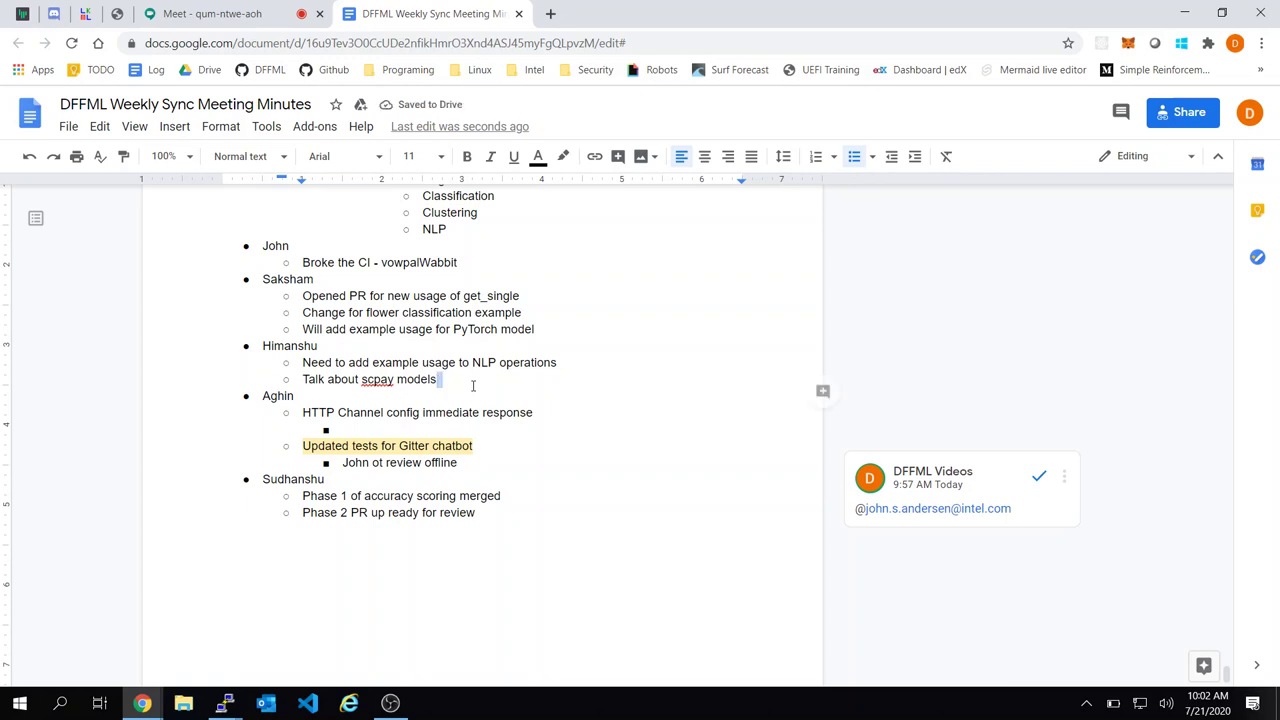
pyautogui.tripleClick(473, 386)
pyautogui.click(473, 386)
pyautogui.press('Return')
pyautogui.press('Tab')
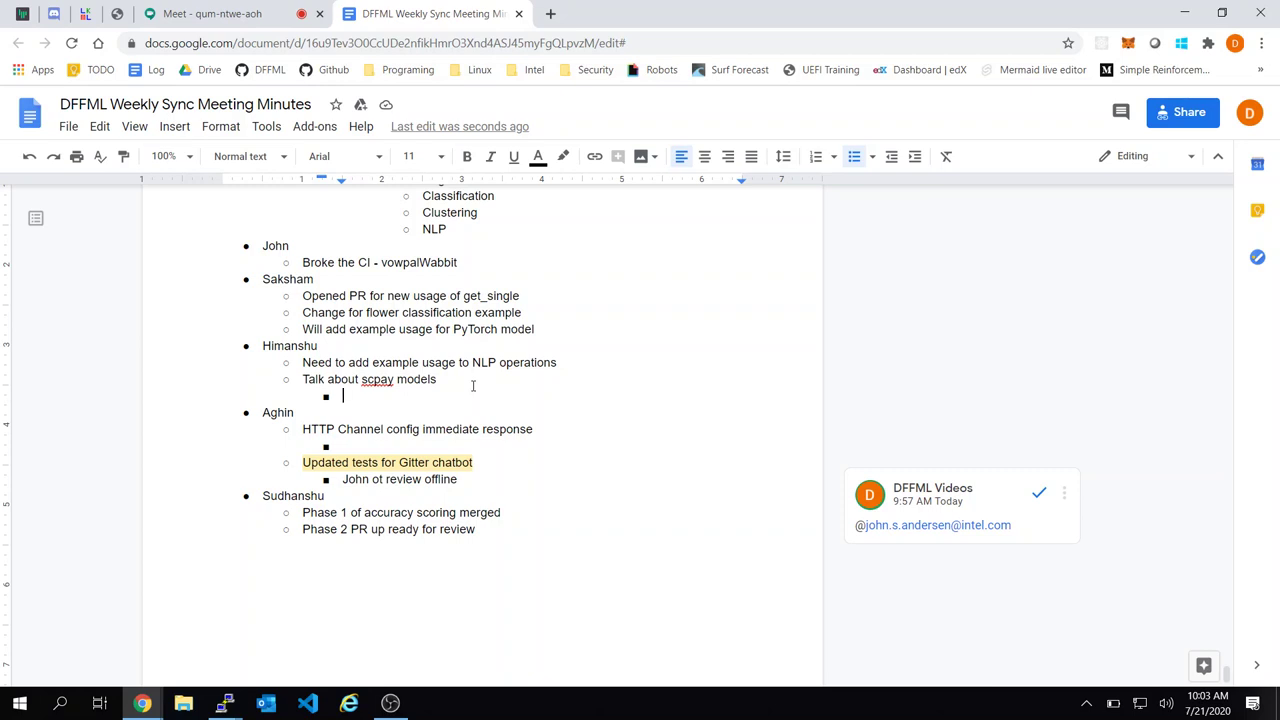
# Write 'Would be good to integrate their deep learning models' under scpay models, then open a new tab
pyautogui.write('Would be ')
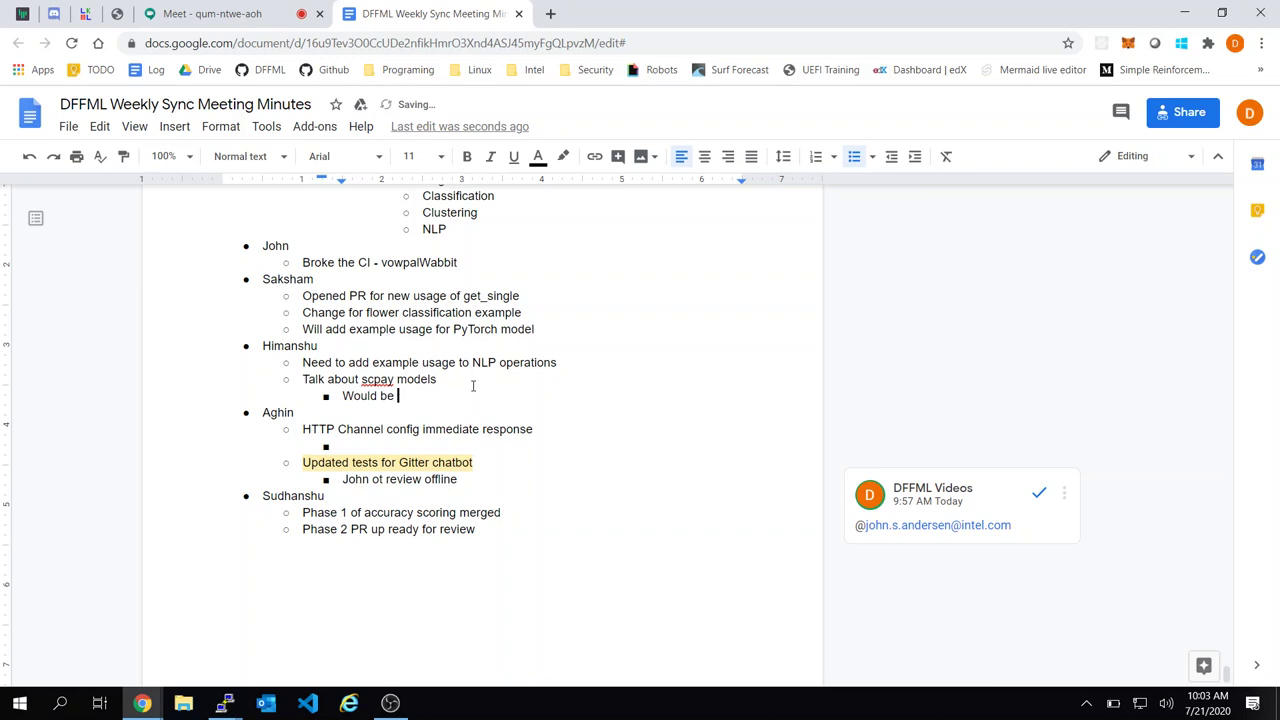
pyautogui.write('good inte')
pyautogui.press('BackSpace')
pyautogui.press('BackSpace')
pyautogui.press('BackSpace')
pyautogui.press('BackSpace')
pyautogui.press('BackSpace')
pyautogui.write('to integrate their M')
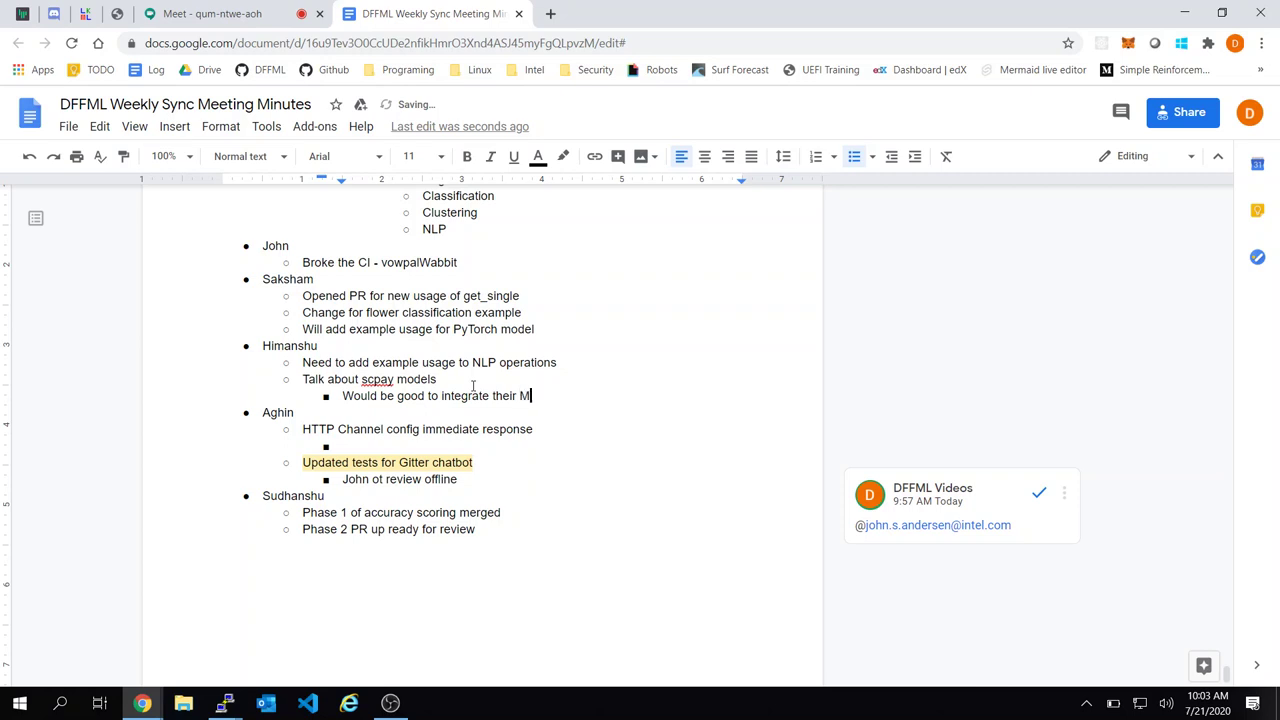
pyautogui.press('BackSpace')
pyautogui.write('depe')
pyautogui.press('BackSpace')
pyautogui.press('BackSpace')
pyautogui.write('ep learning models')
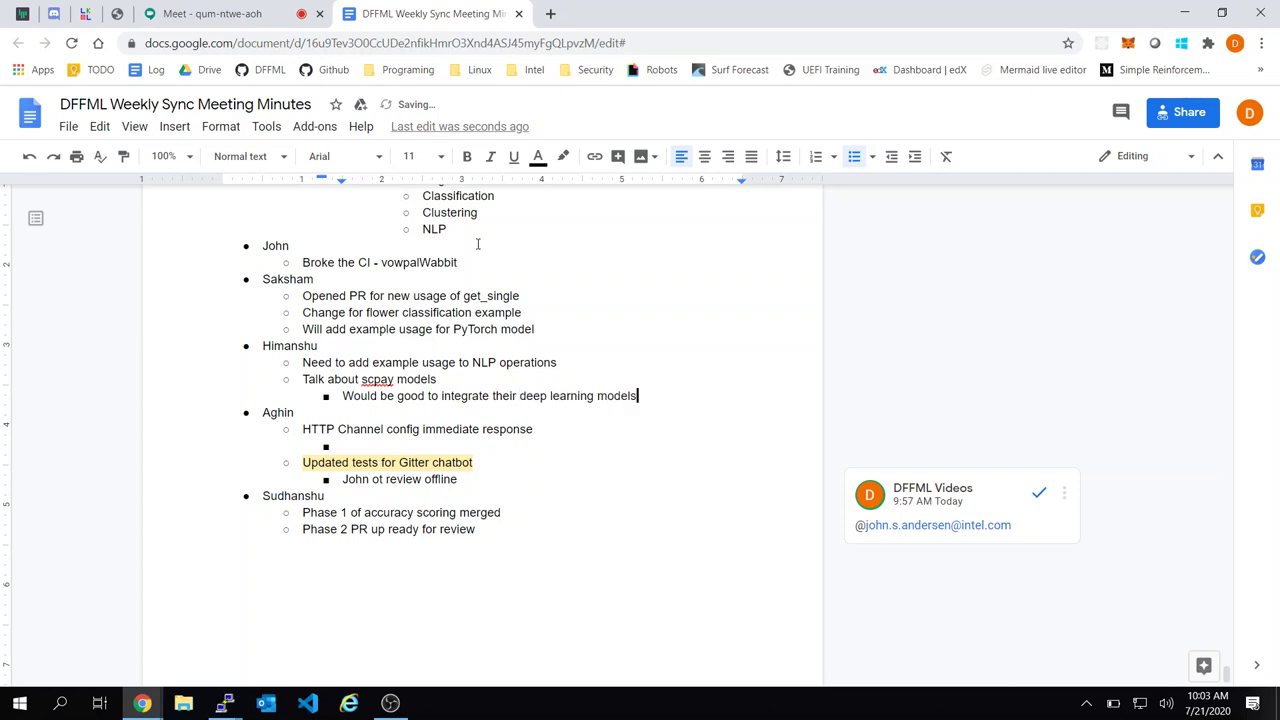
pyautogui.click(551, 14)
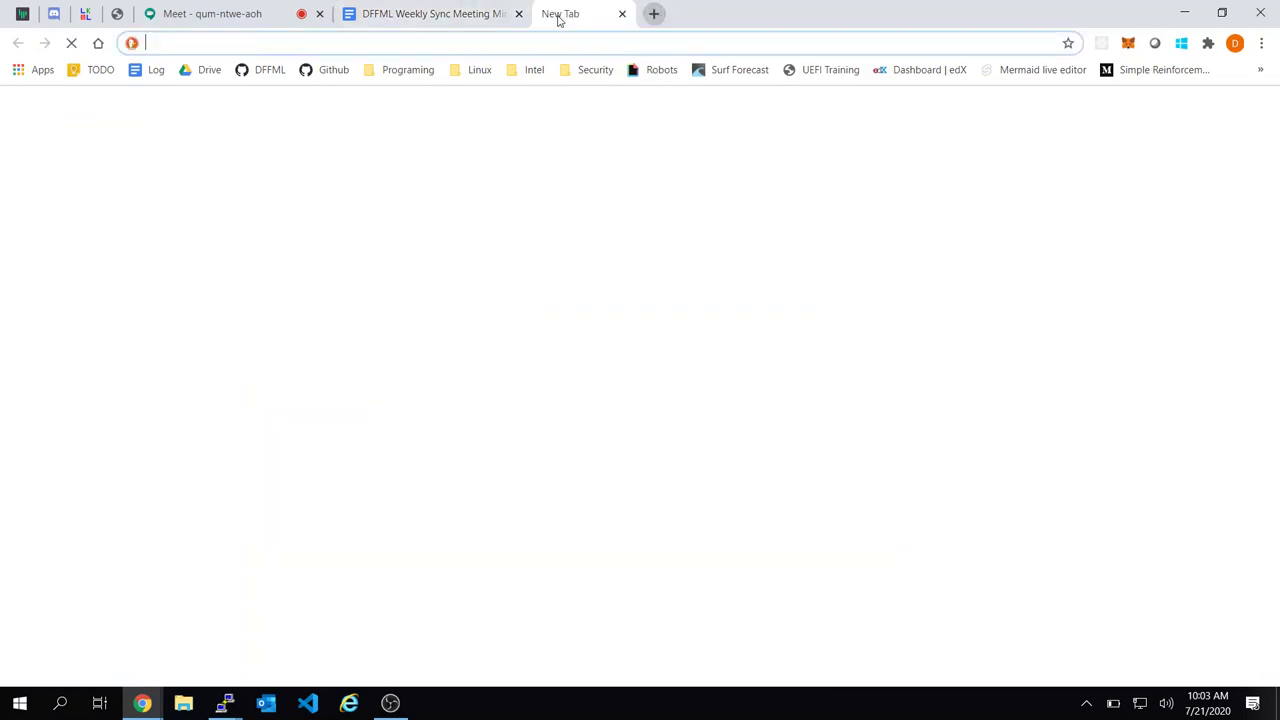
# Start a new feature-request issue in the intel/dffml GitHub repository
pyautogui.click(278, 79)
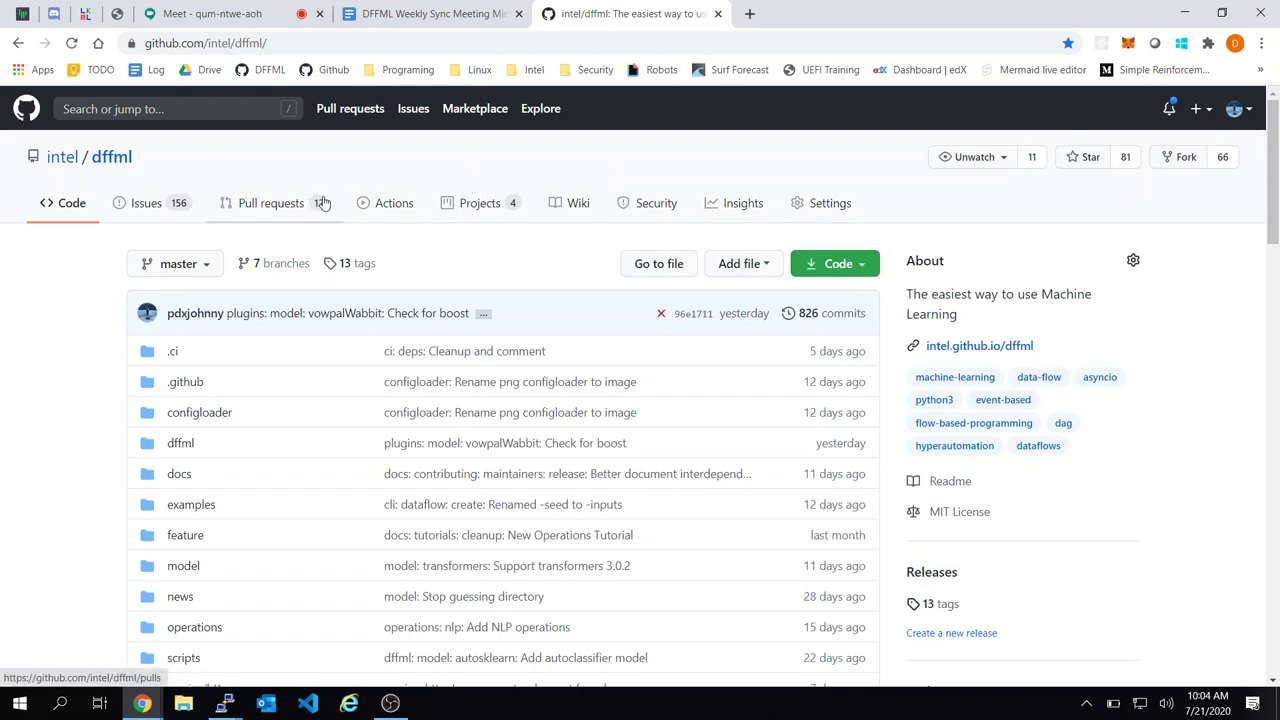
pyautogui.click(204, 208)
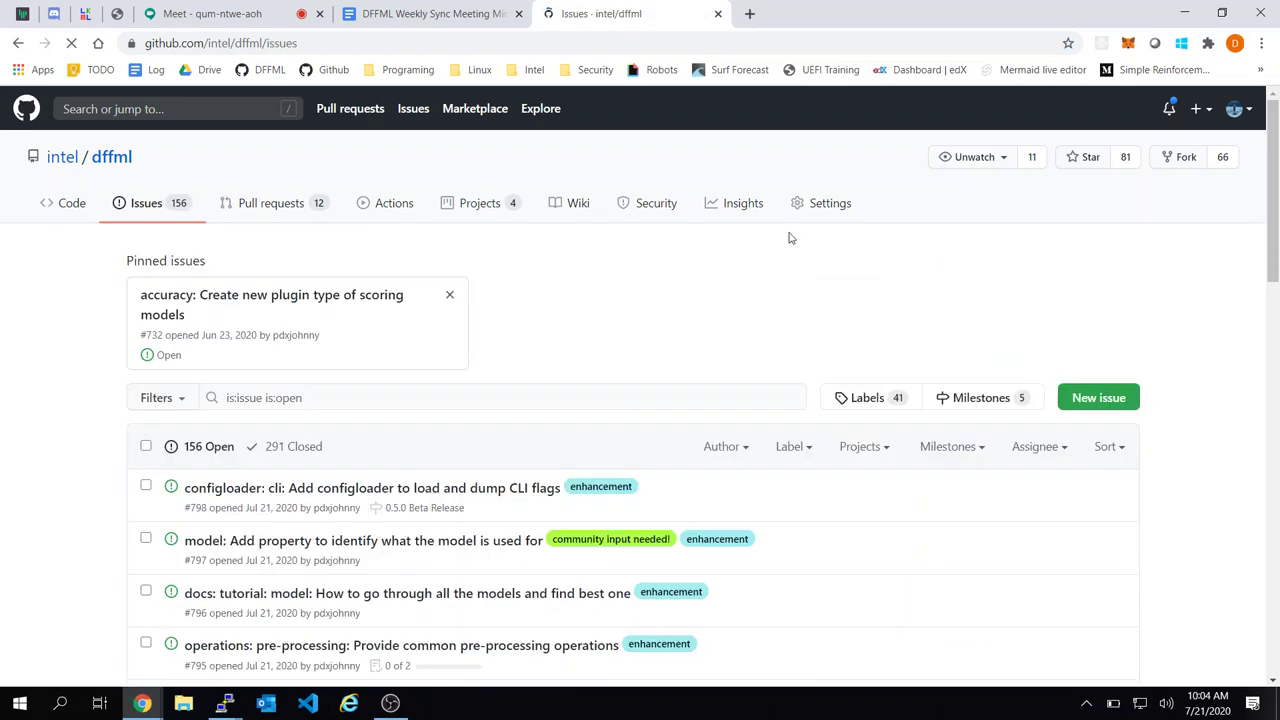
pyautogui.click(1098, 402)
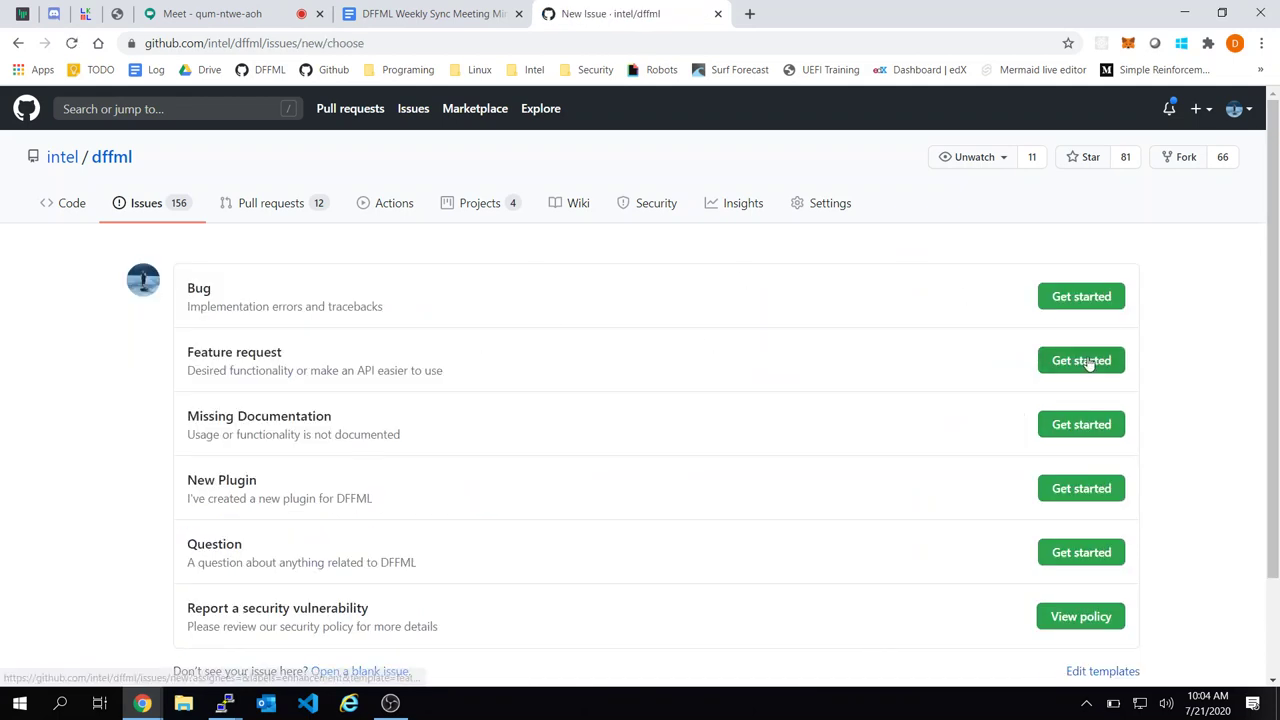
pyautogui.click(1089, 362)
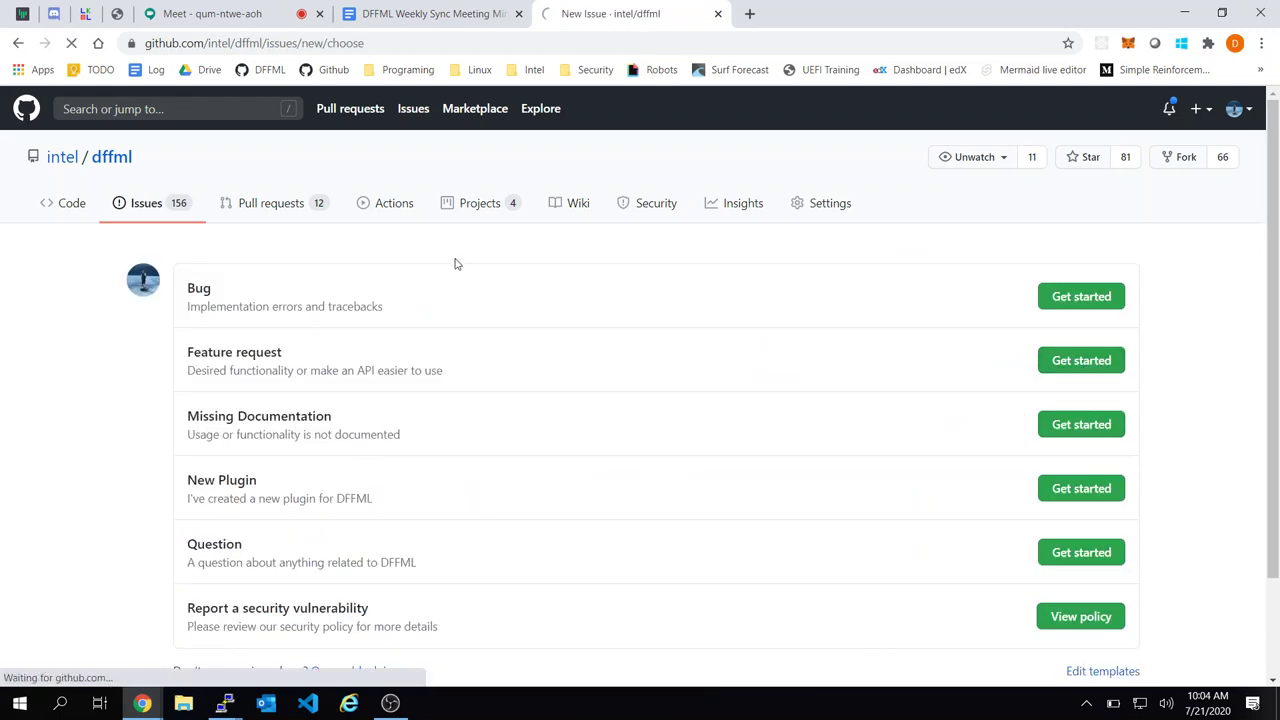
# Submit the issue titled 'model: scapy: Add deep learning based models' with an empty description
pyautogui.hotkey('ctrl', 'a')
pyautogui.write('model: scapp')
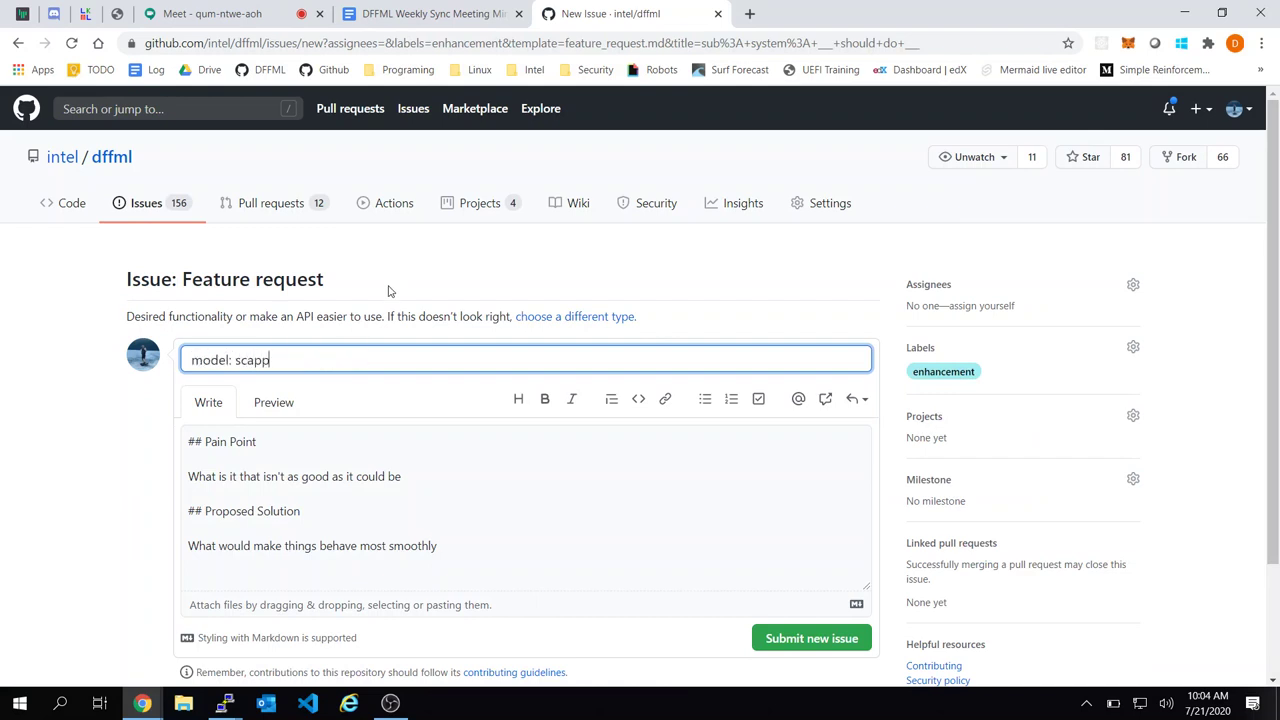
pyautogui.press('BackSpace')
pyautogui.write('y: Add deep learning b')
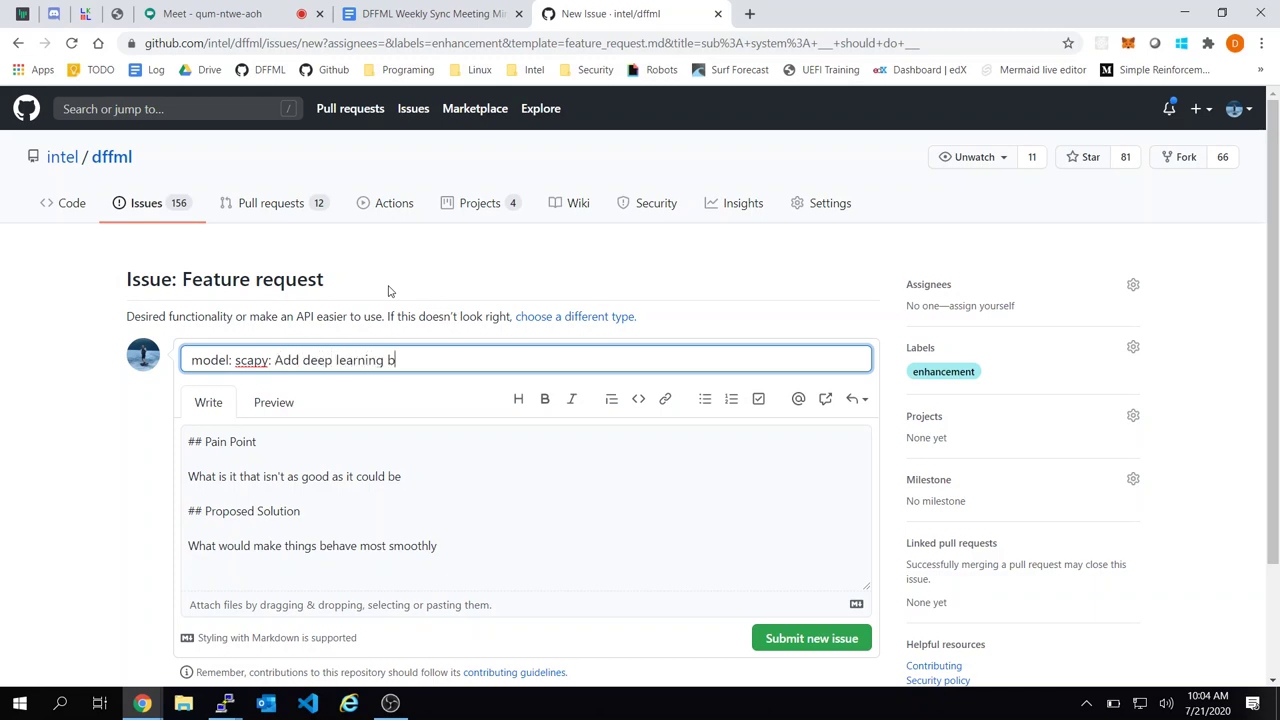
pyautogui.write('saed models')
pyautogui.click(466, 503)
pyautogui.hotkey('ctrl', 'a')
pyautogui.press('BackSpace')
pyautogui.click(407, 358)
pyautogui.press('BackSpace')
pyautogui.press('BackSpace')
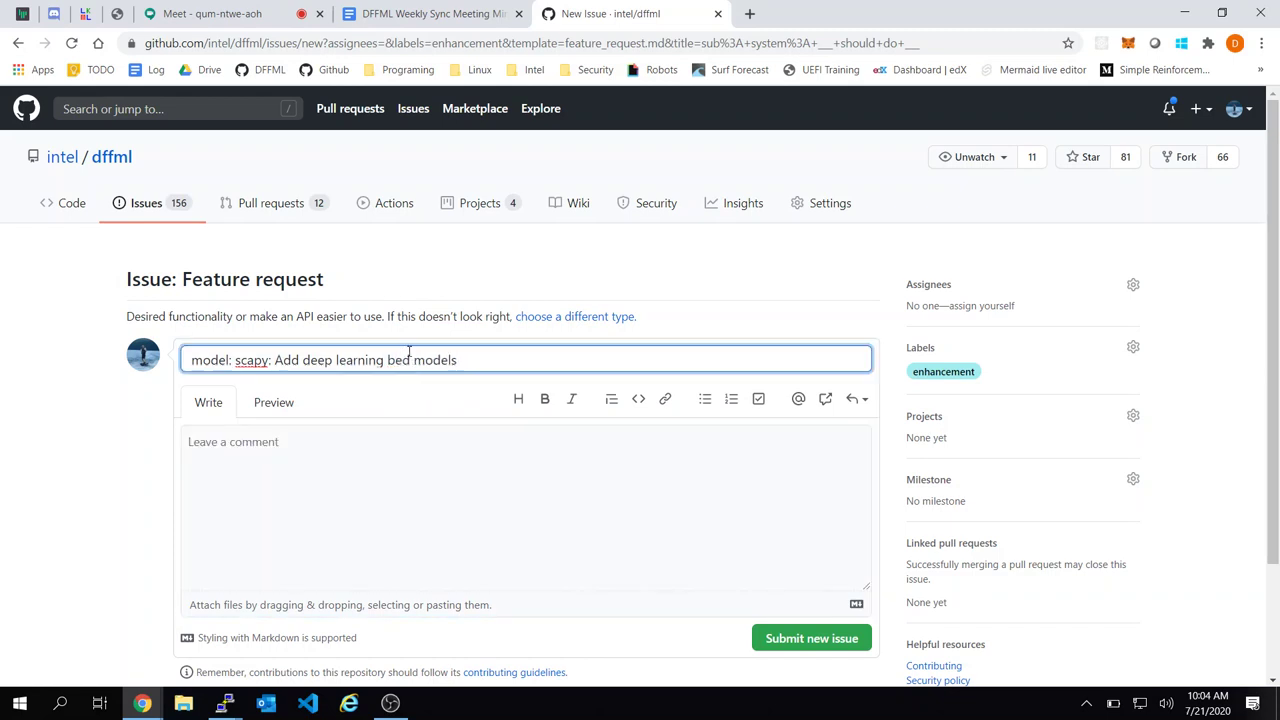
pyautogui.write('as')
pyautogui.press('Return')
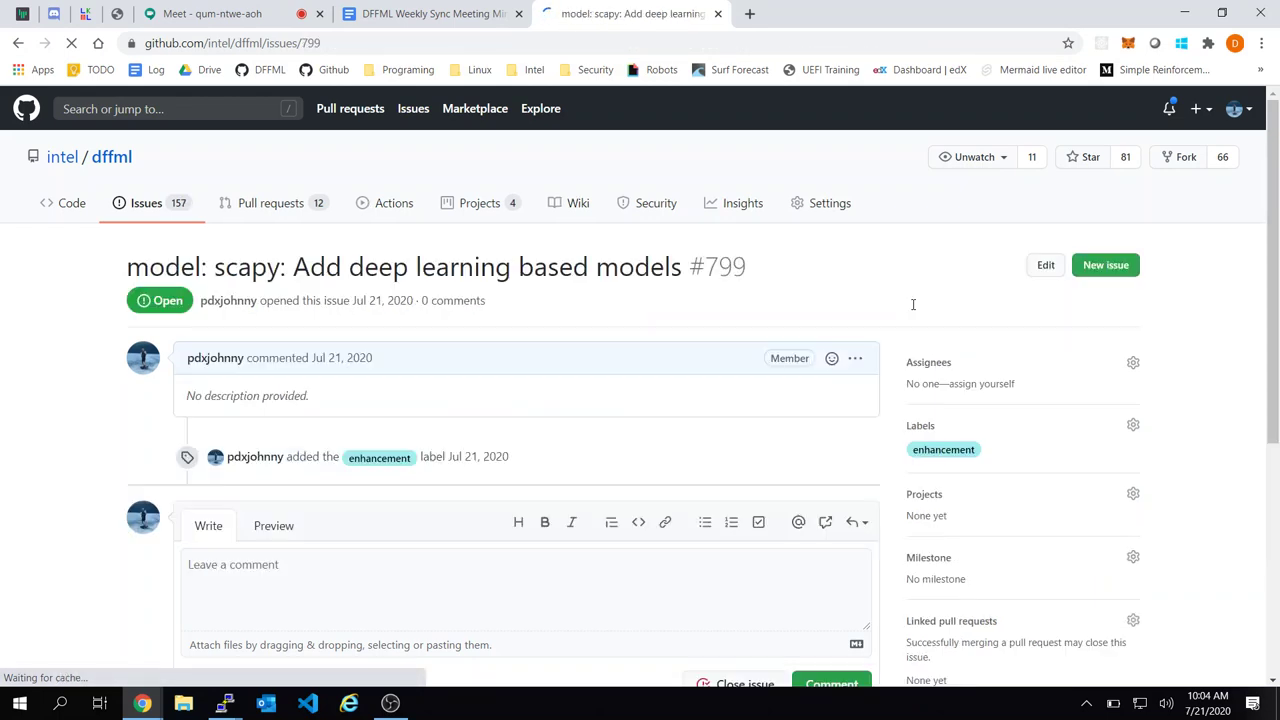
pyautogui.hotkey('ctrl', 'shift', 'Tab')
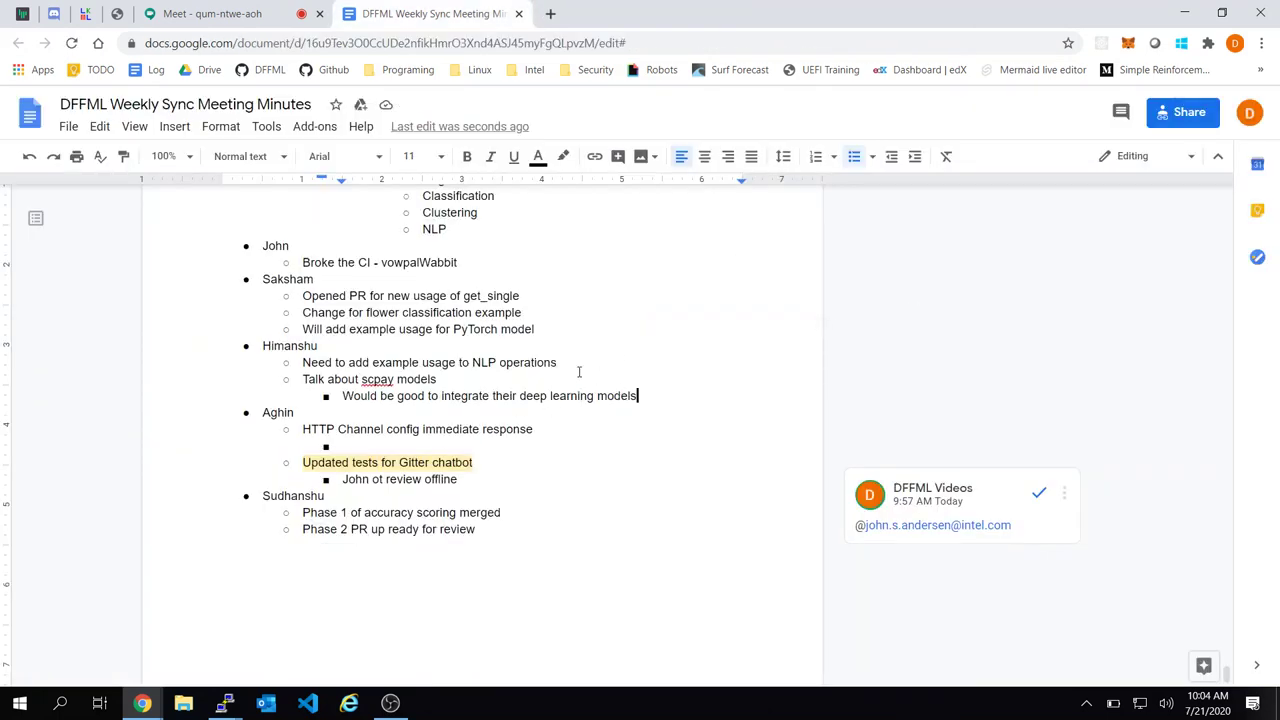
pyautogui.click(563, 369)
pyautogui.click(563, 374)
pyautogui.click(681, 408)
pyautogui.click(346, 363)
pyautogui.click(412, 379)
pyautogui.click(378, 379)
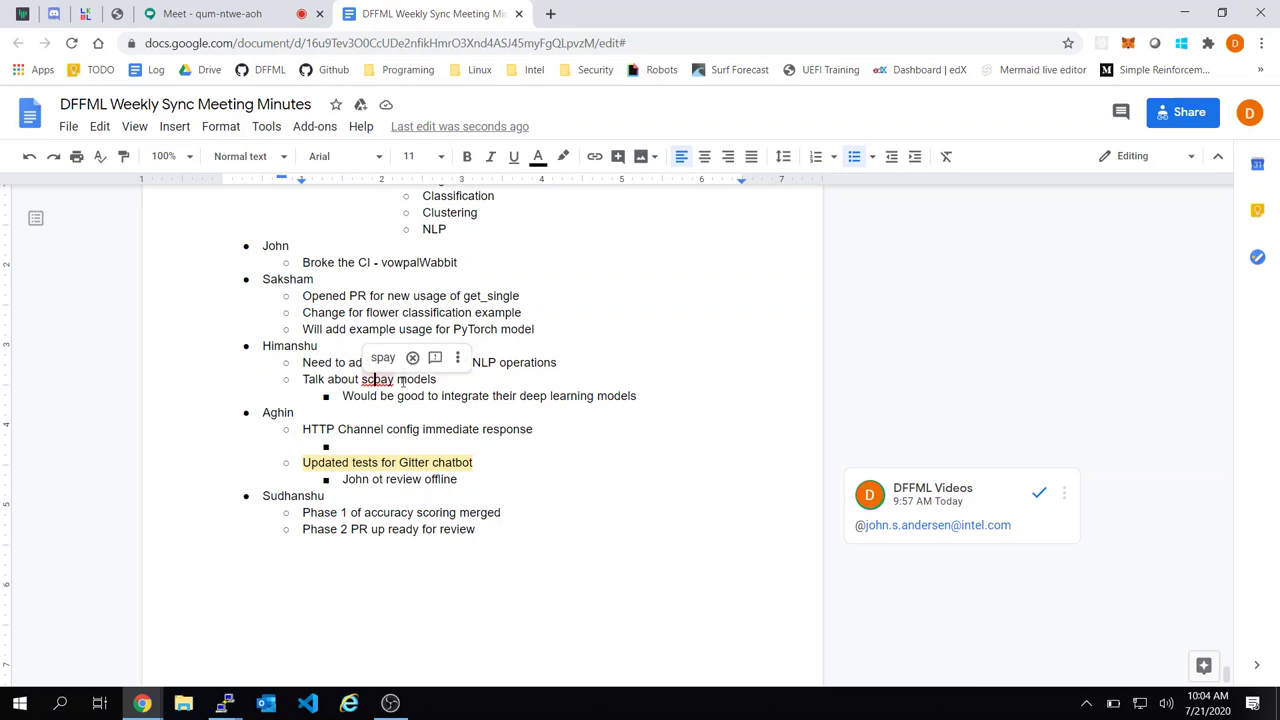
pyautogui.click(413, 379)
pyautogui.click(447, 381)
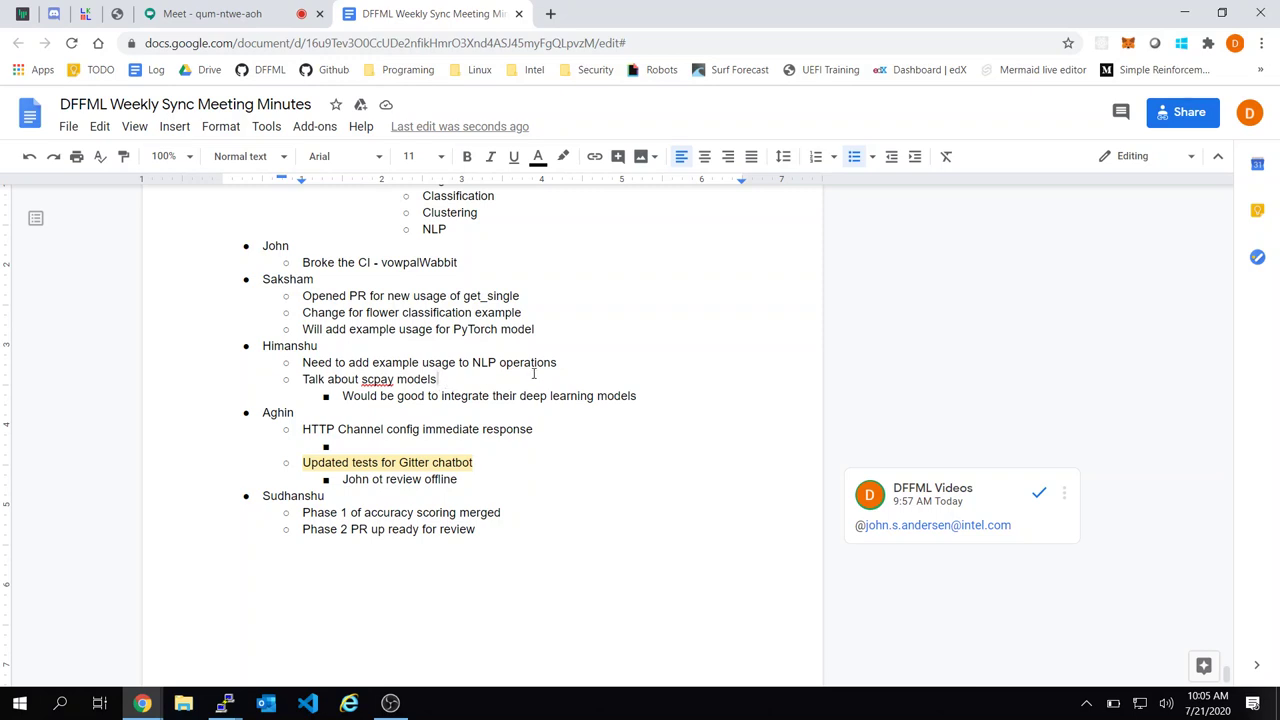
pyautogui.click(566, 364)
pyautogui.press('Return')
pyautogui.press('BackSpace')
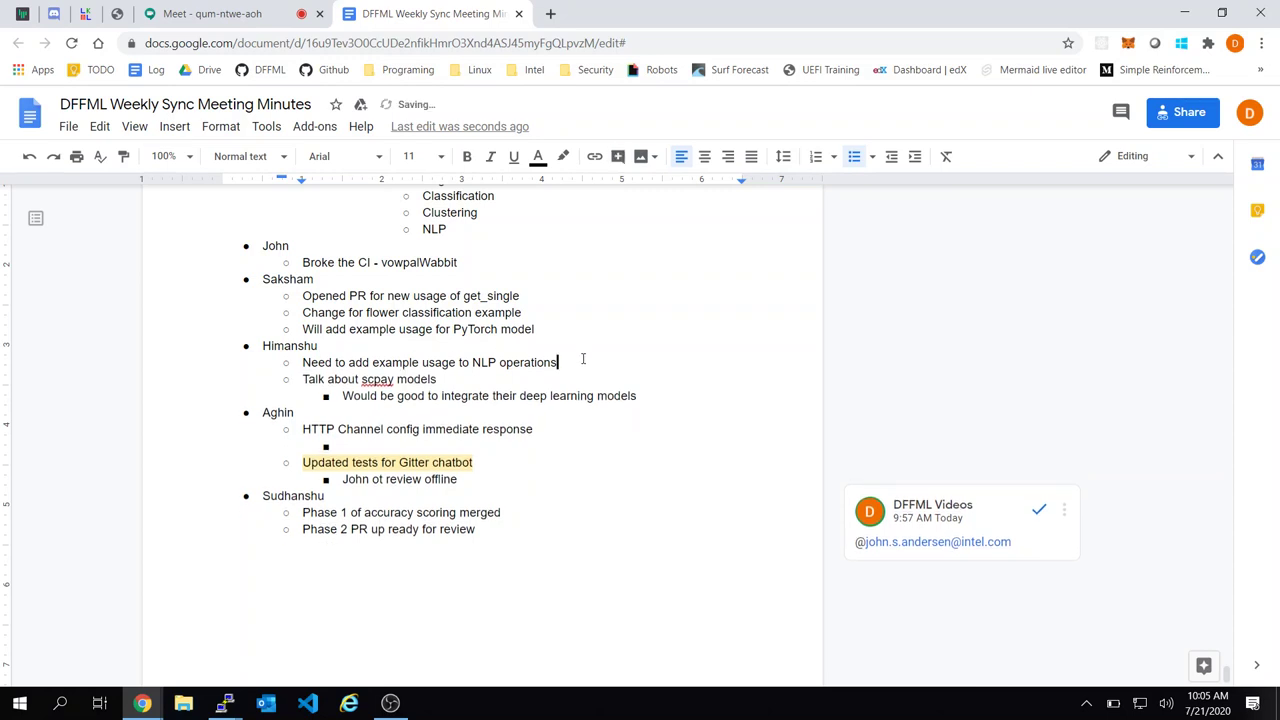
# Mark the scpay models and NLP operations items [x] in the July 21st 2020 agenda
pyautogui.scroll(10, 620, 382)
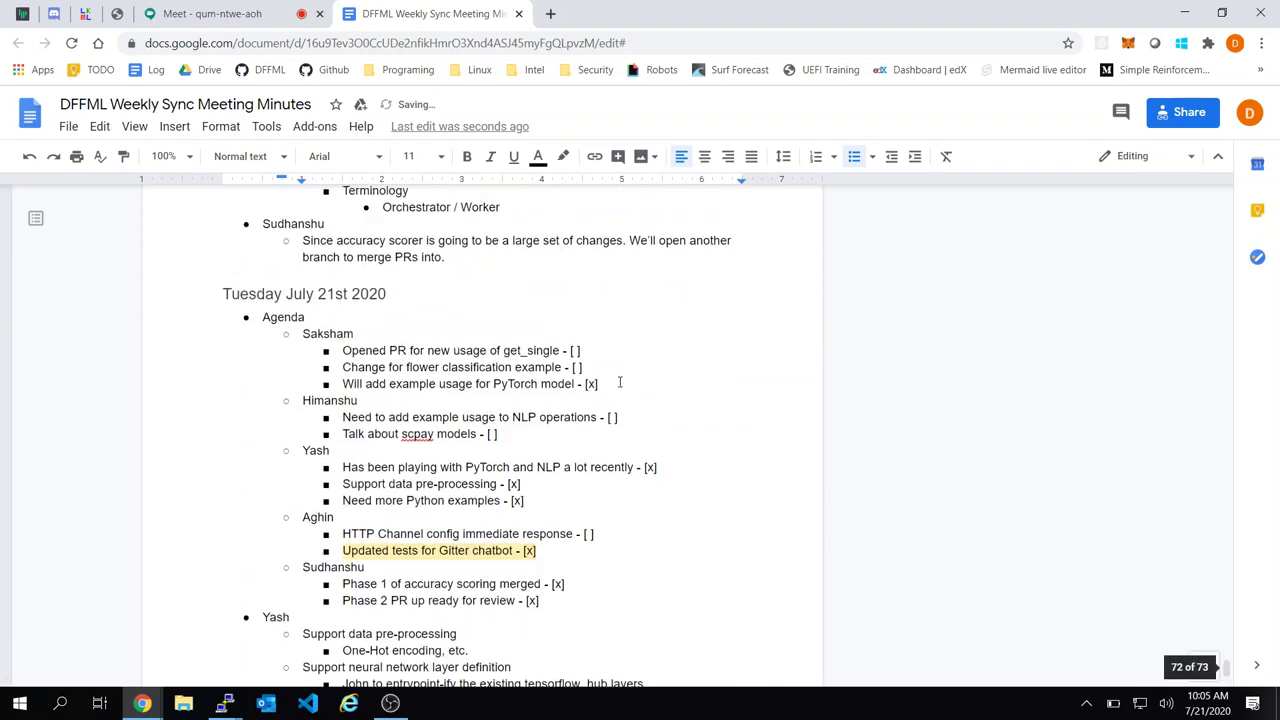
pyautogui.press('Down')
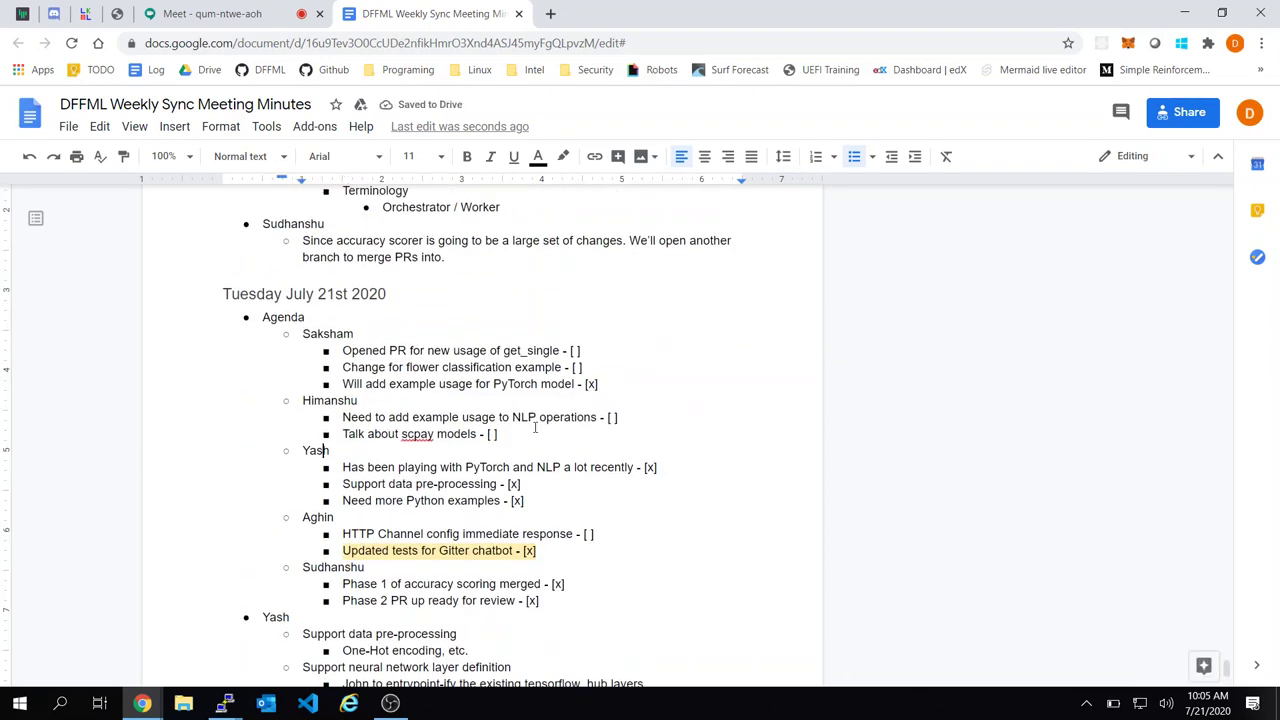
pyautogui.press('Up')
pyautogui.press('Left')
pyautogui.press('BackSpace')
pyautogui.write('x')
pyautogui.click(617, 418)
pyautogui.write('x')
pyautogui.press('Left')
pyautogui.press('BackSpace')
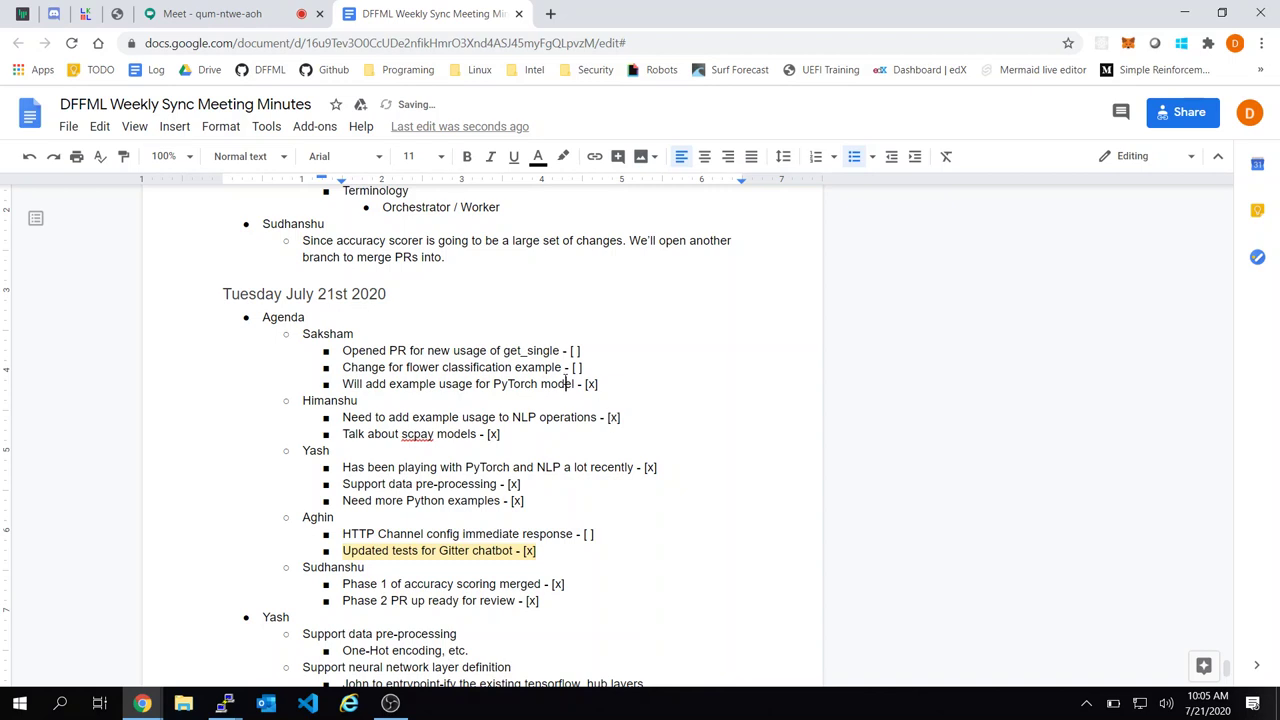
pyautogui.press('Down')
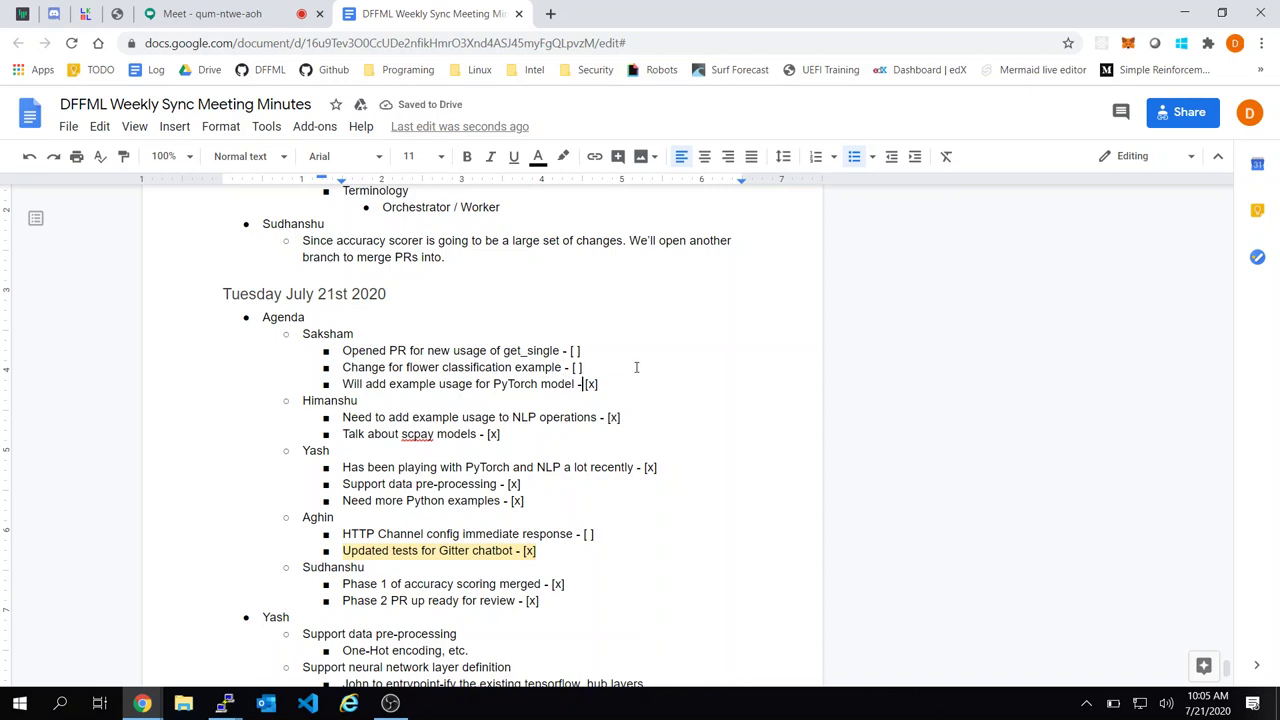